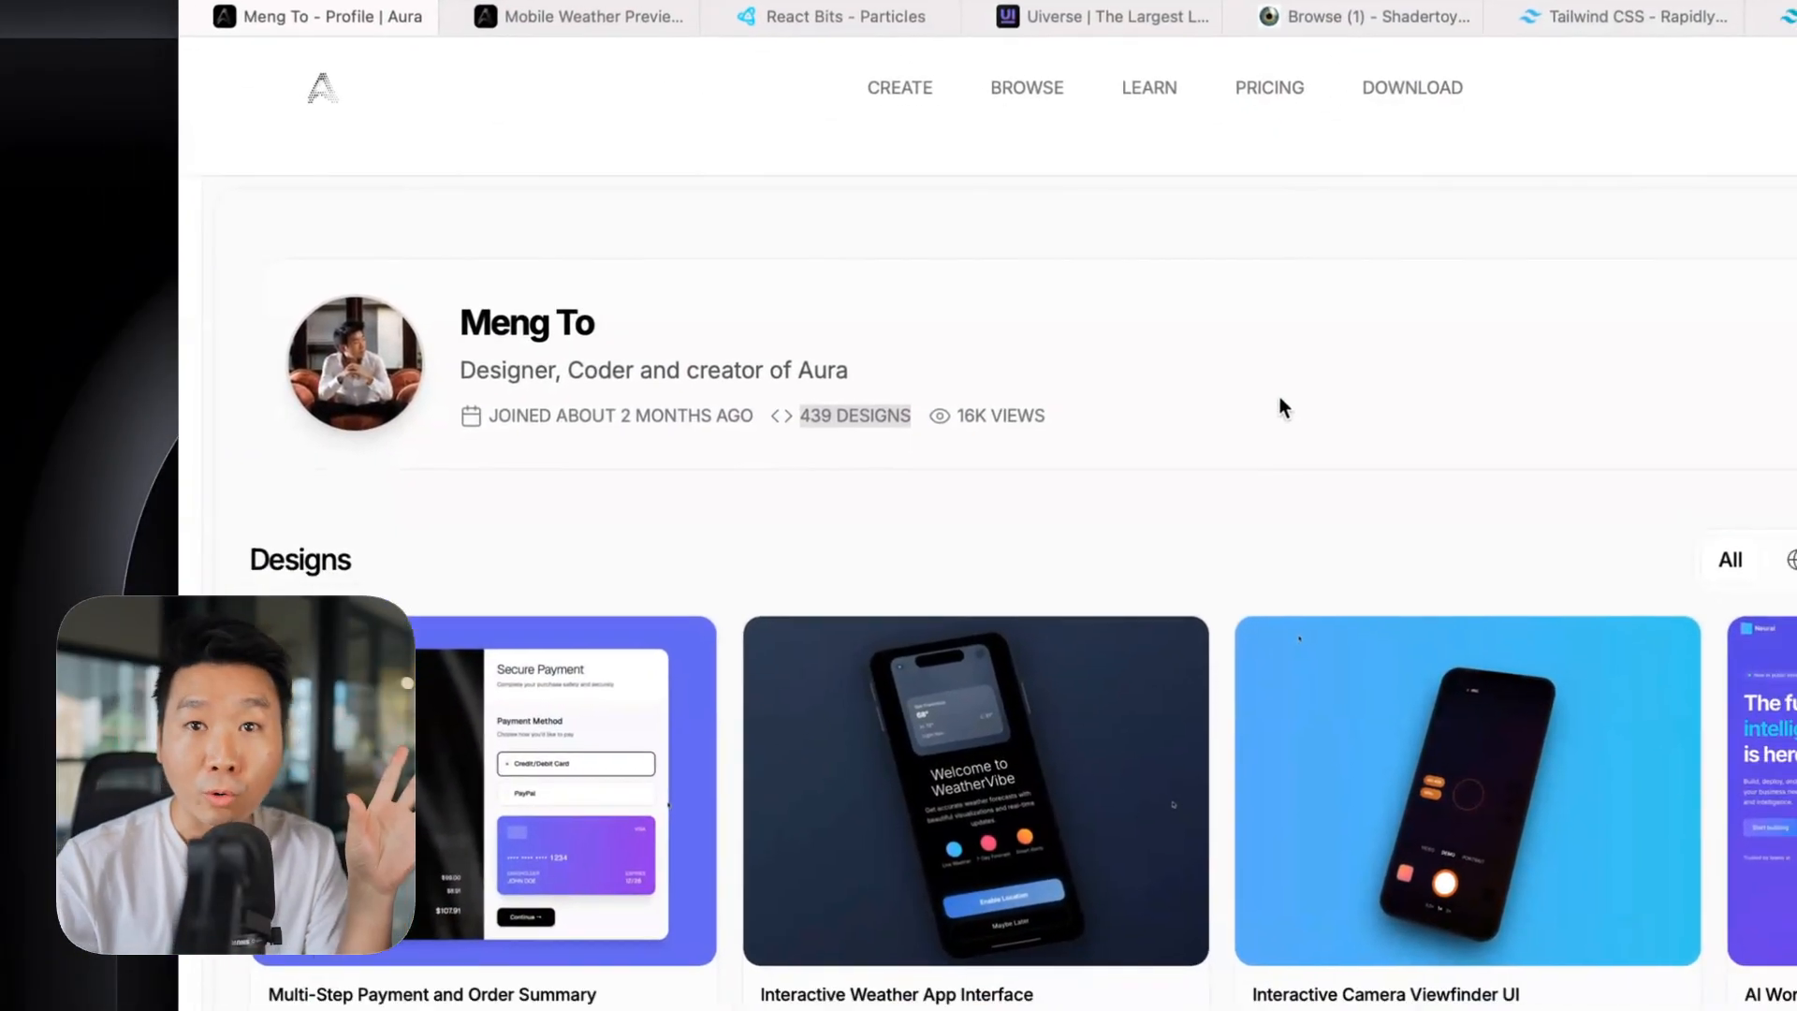
- Browse the published designs on the profile page and check the remix options of Interactive Weather App Interface
scroll(919, 319, down, 15)
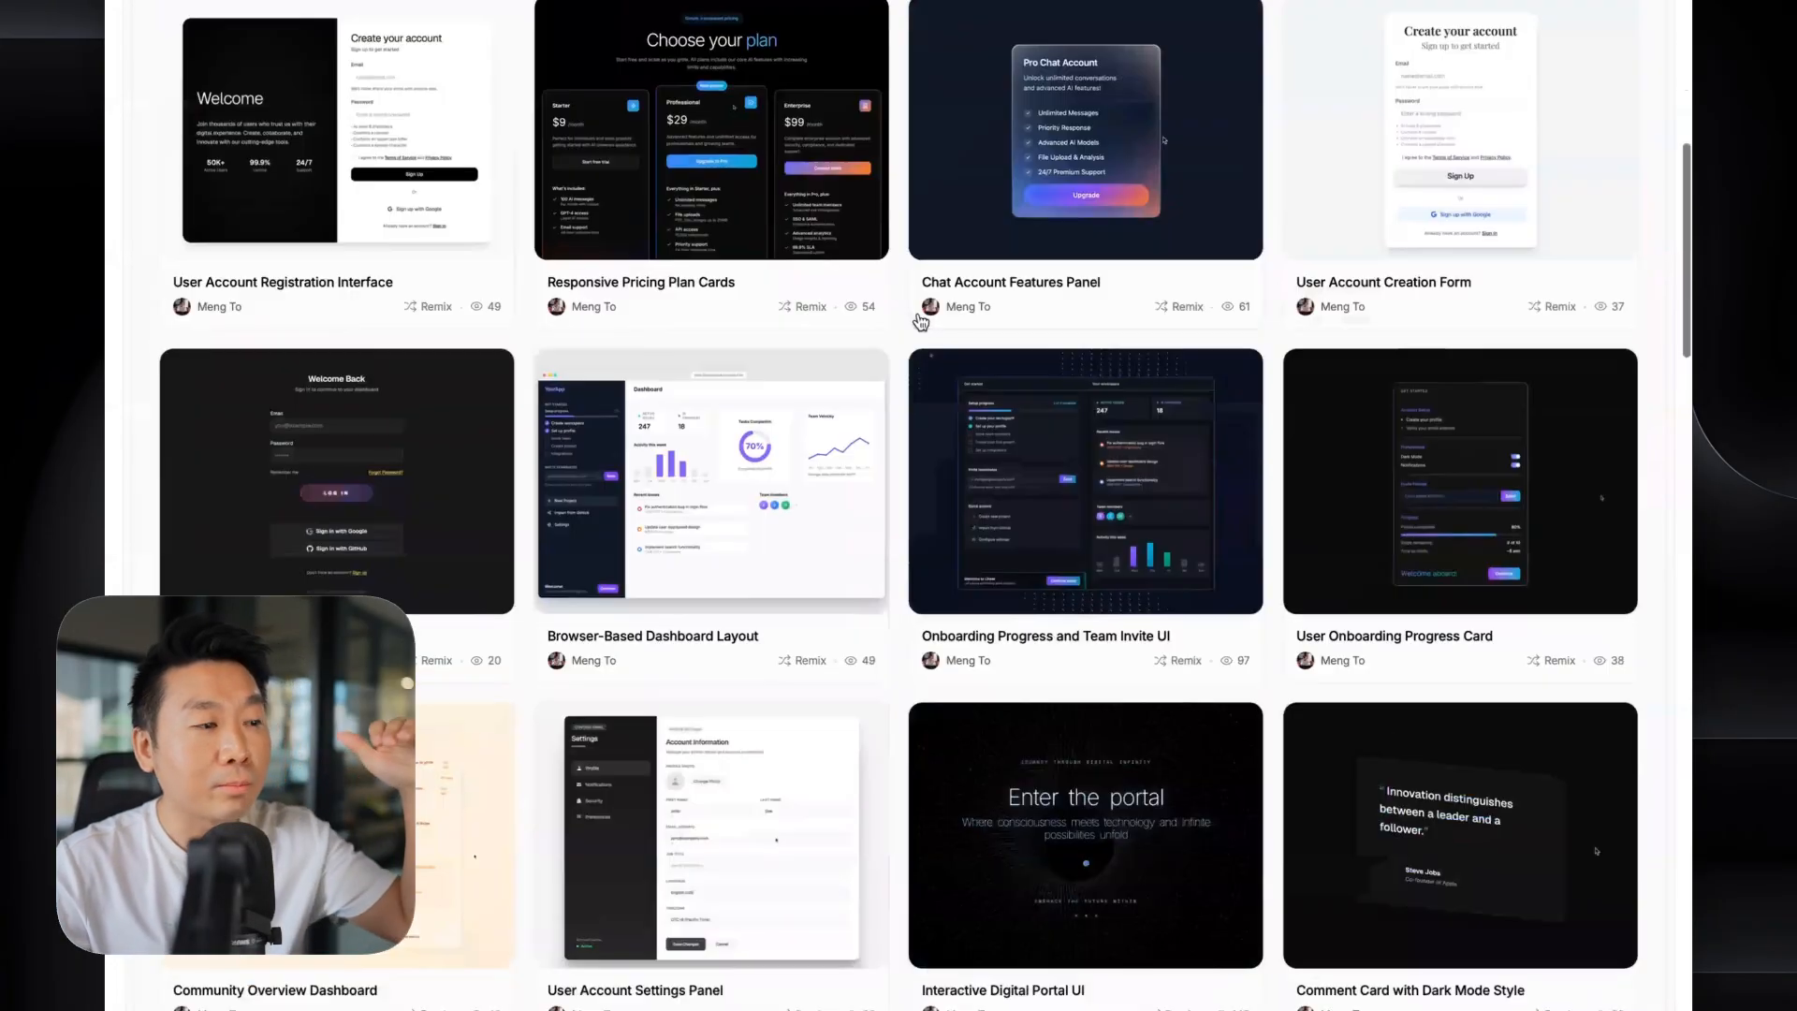
scroll(920, 321, down, 20)
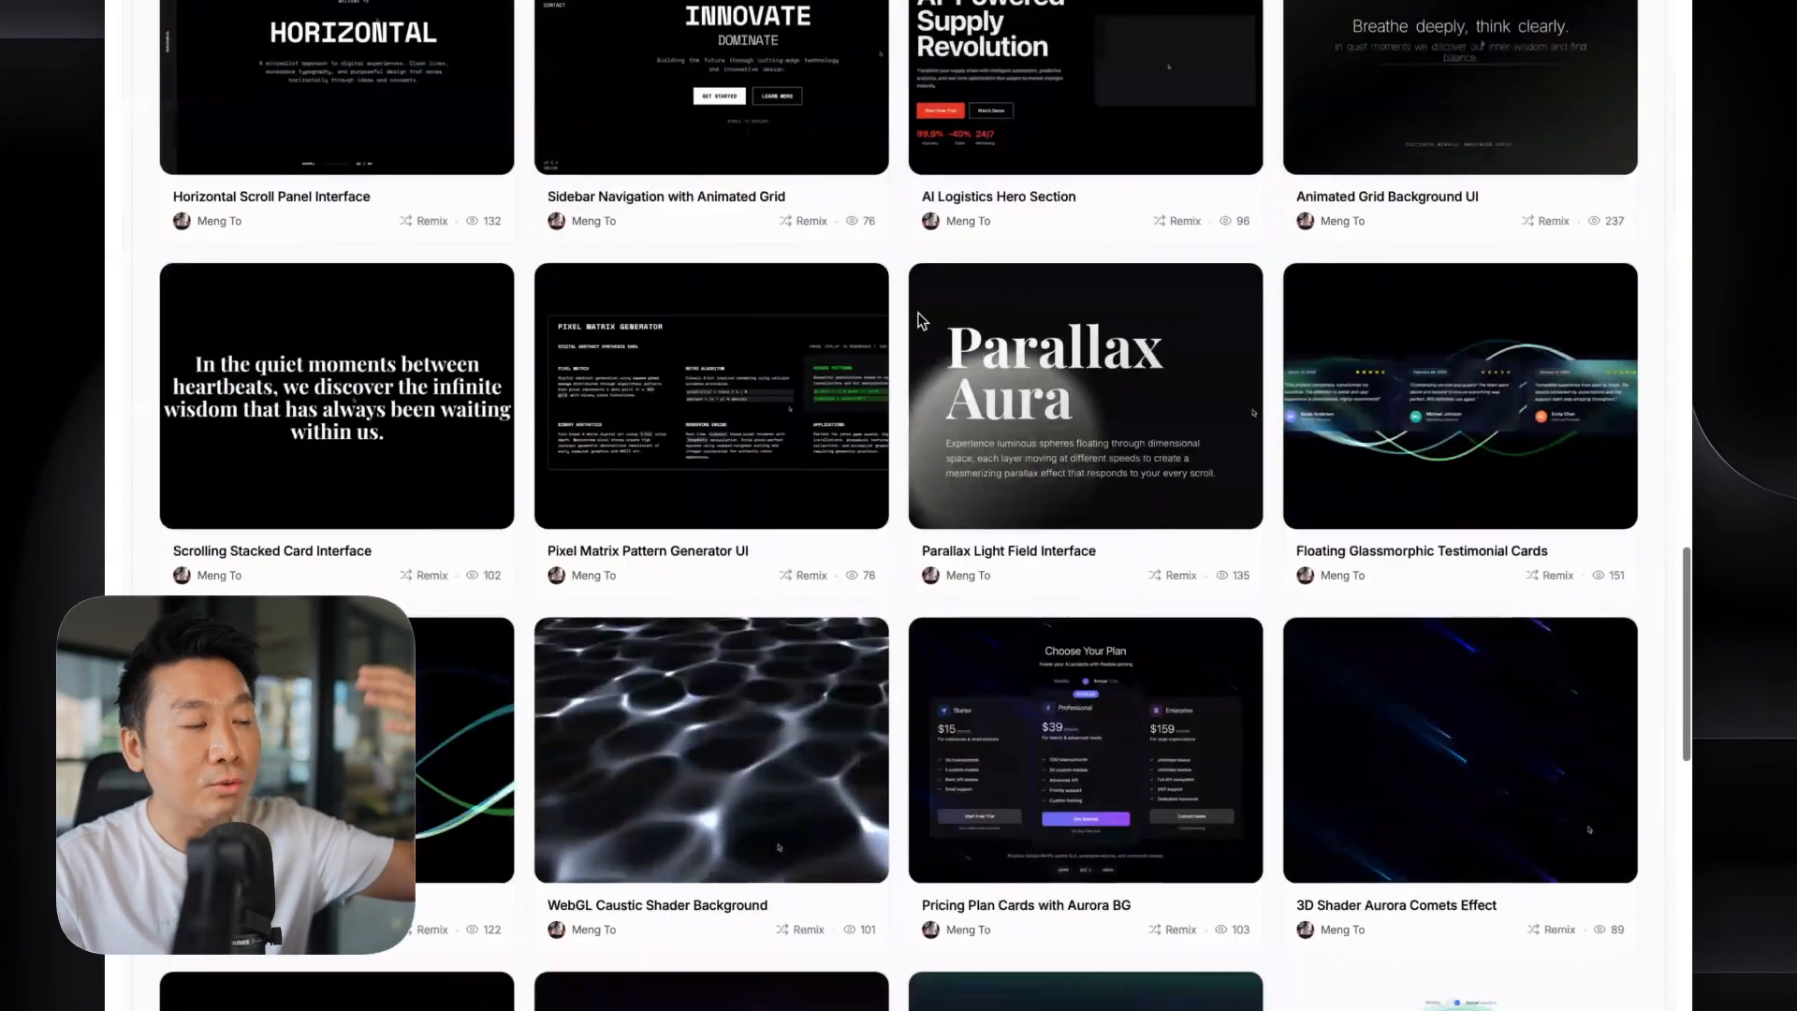
scroll(919, 321, down, 8)
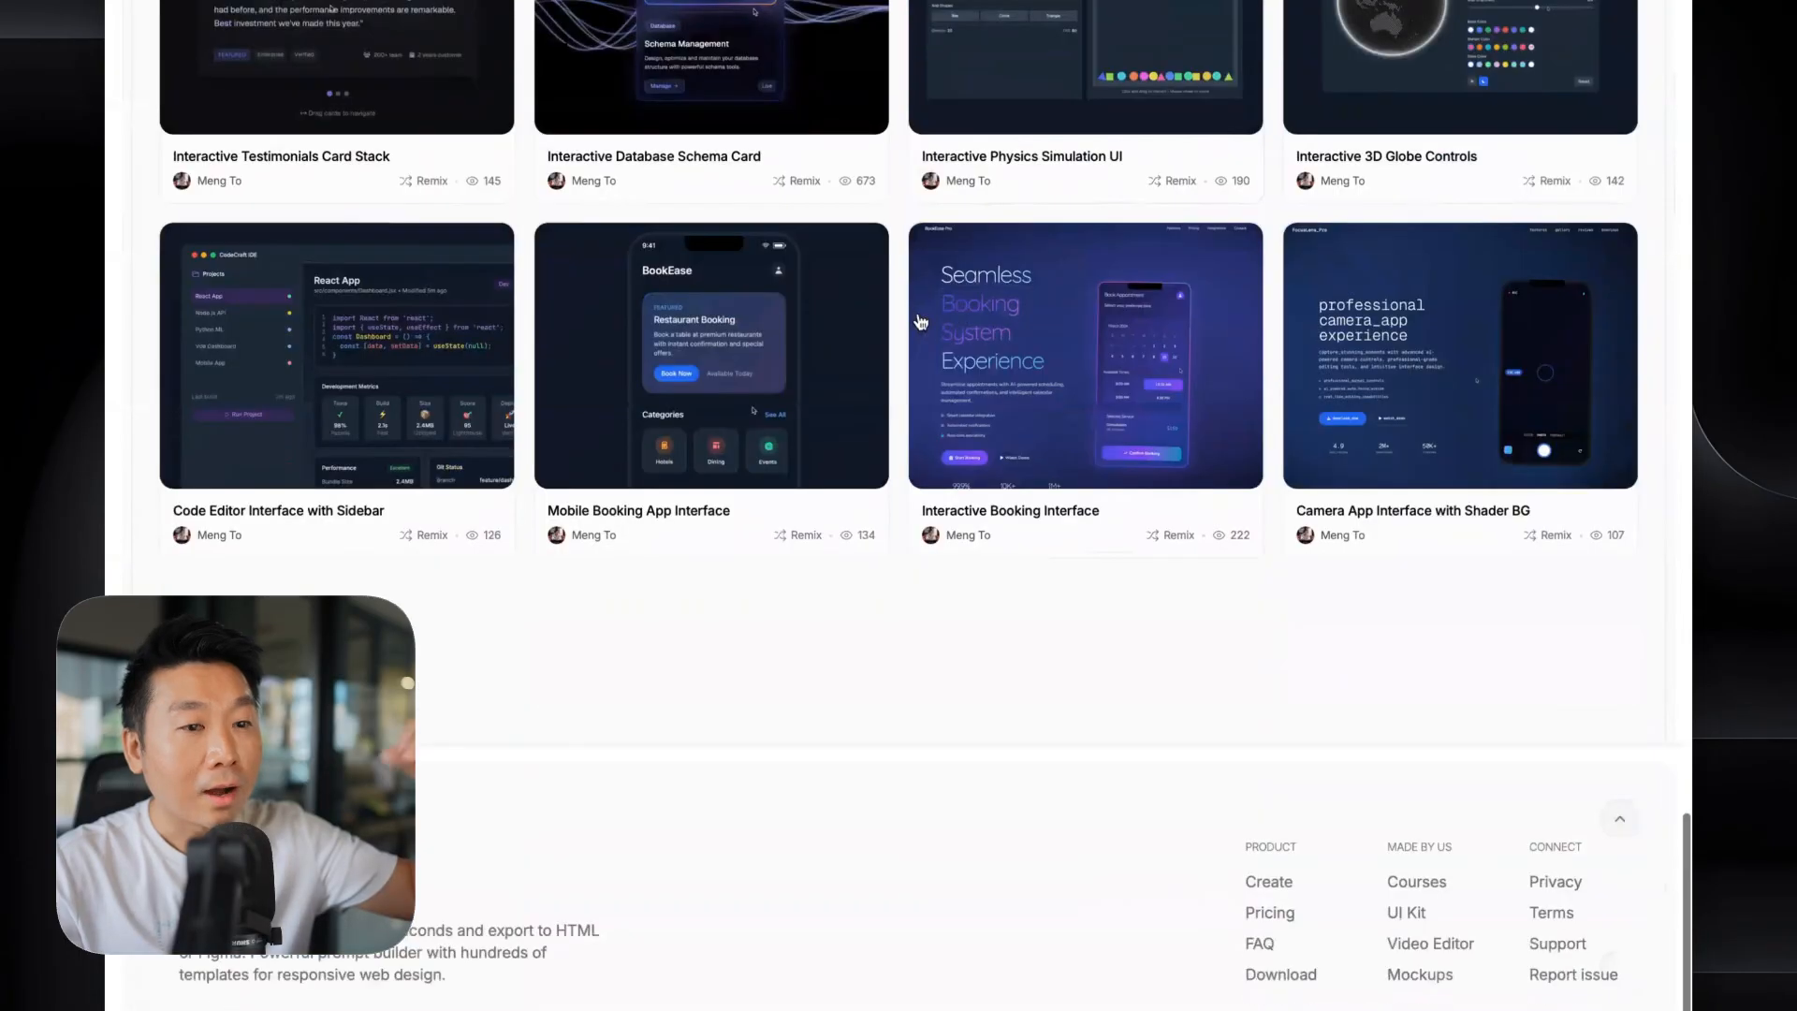
scroll(925, 314, up, 20)
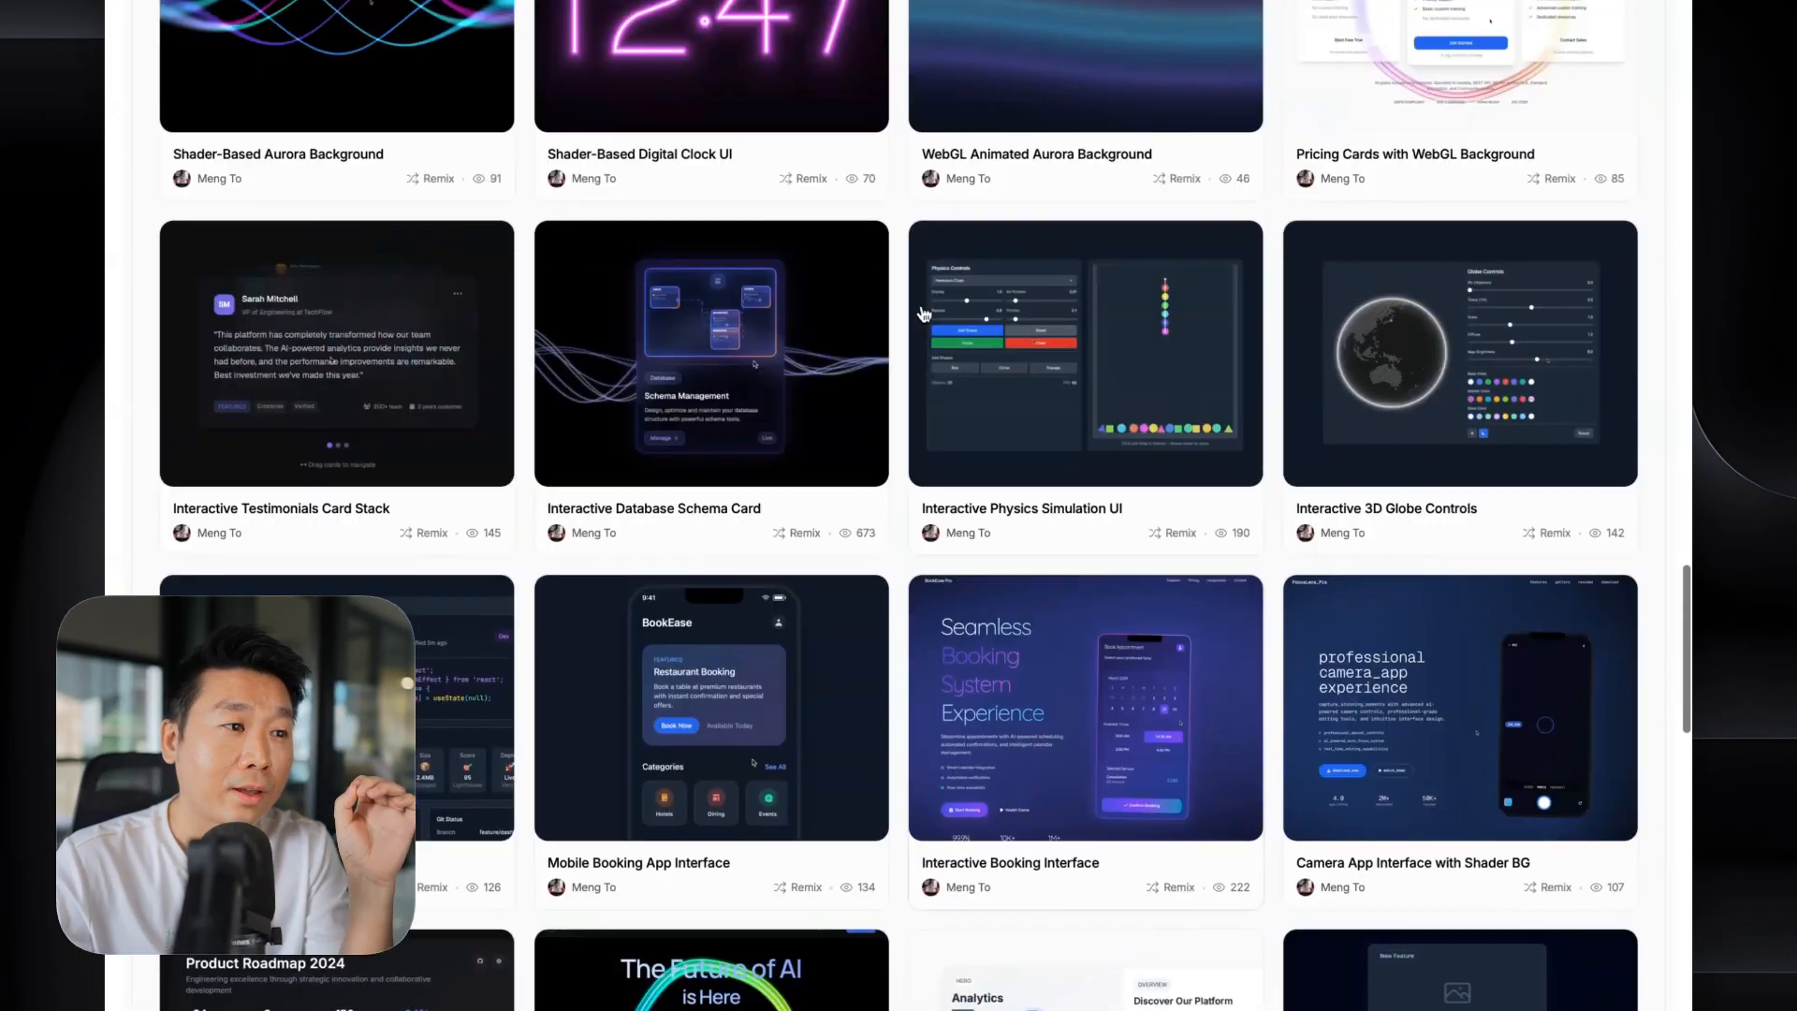
scroll(925, 313, up, 8)
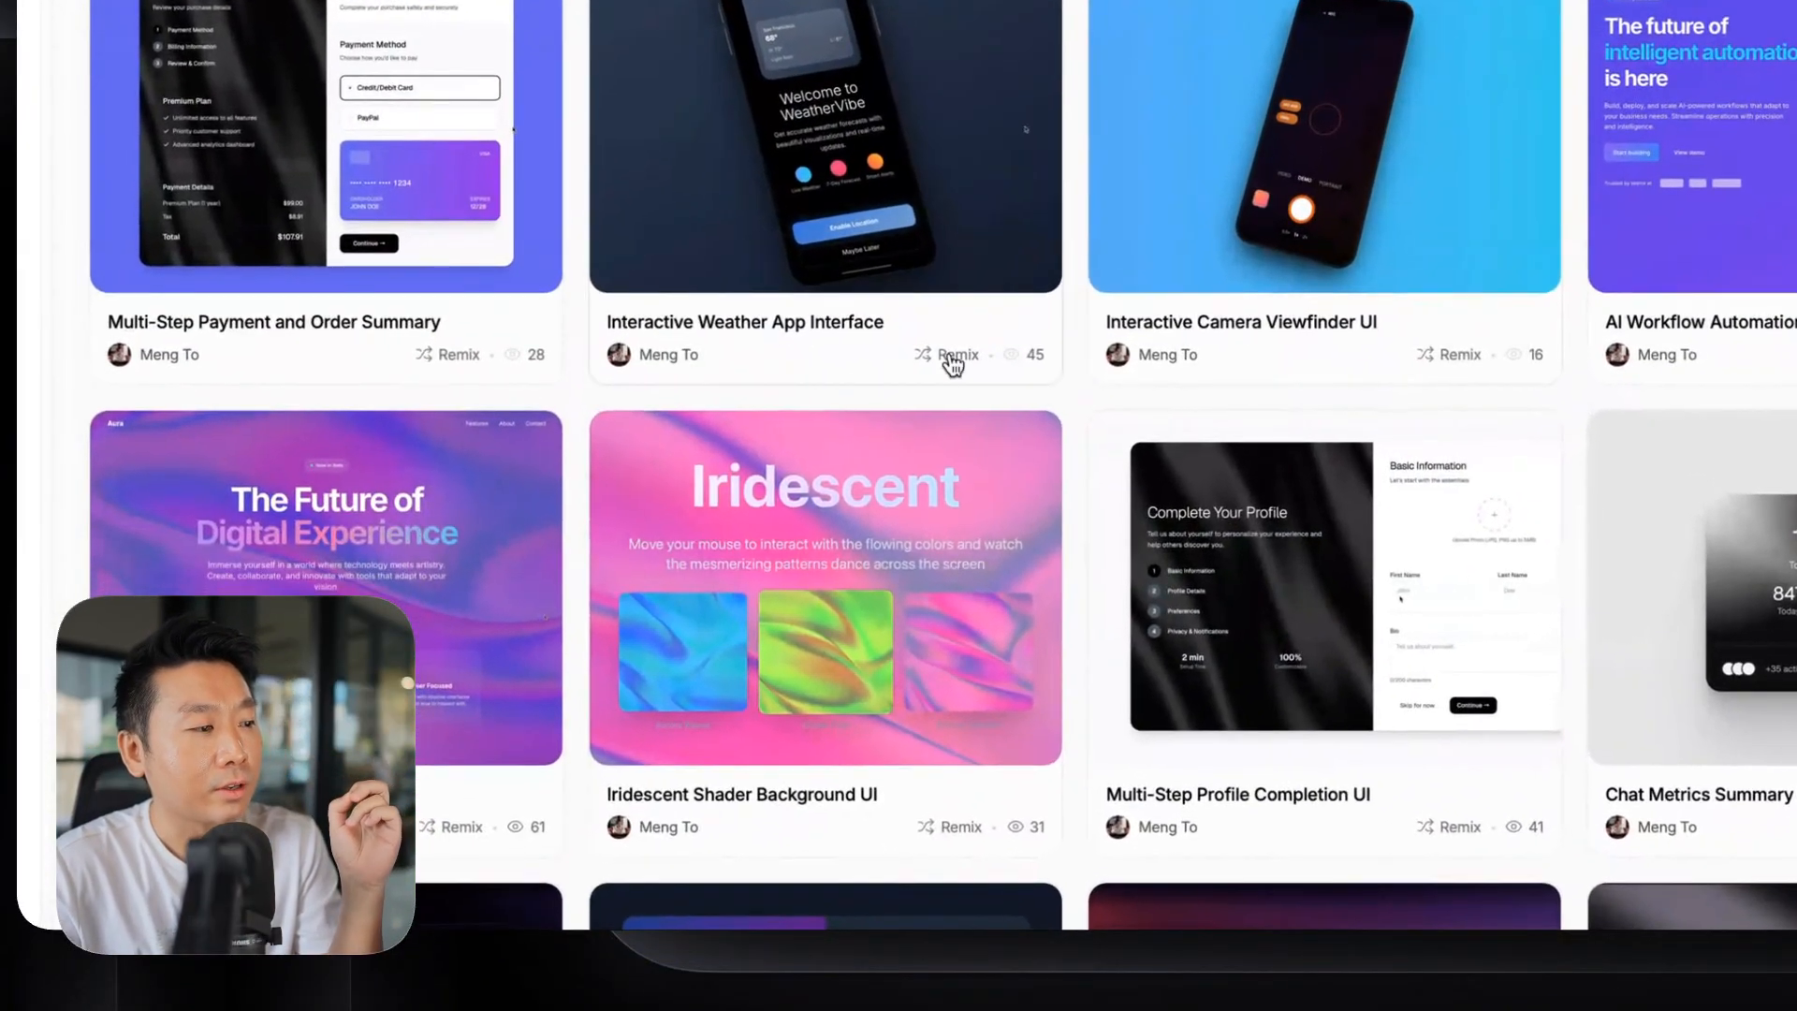
click(807, 640)
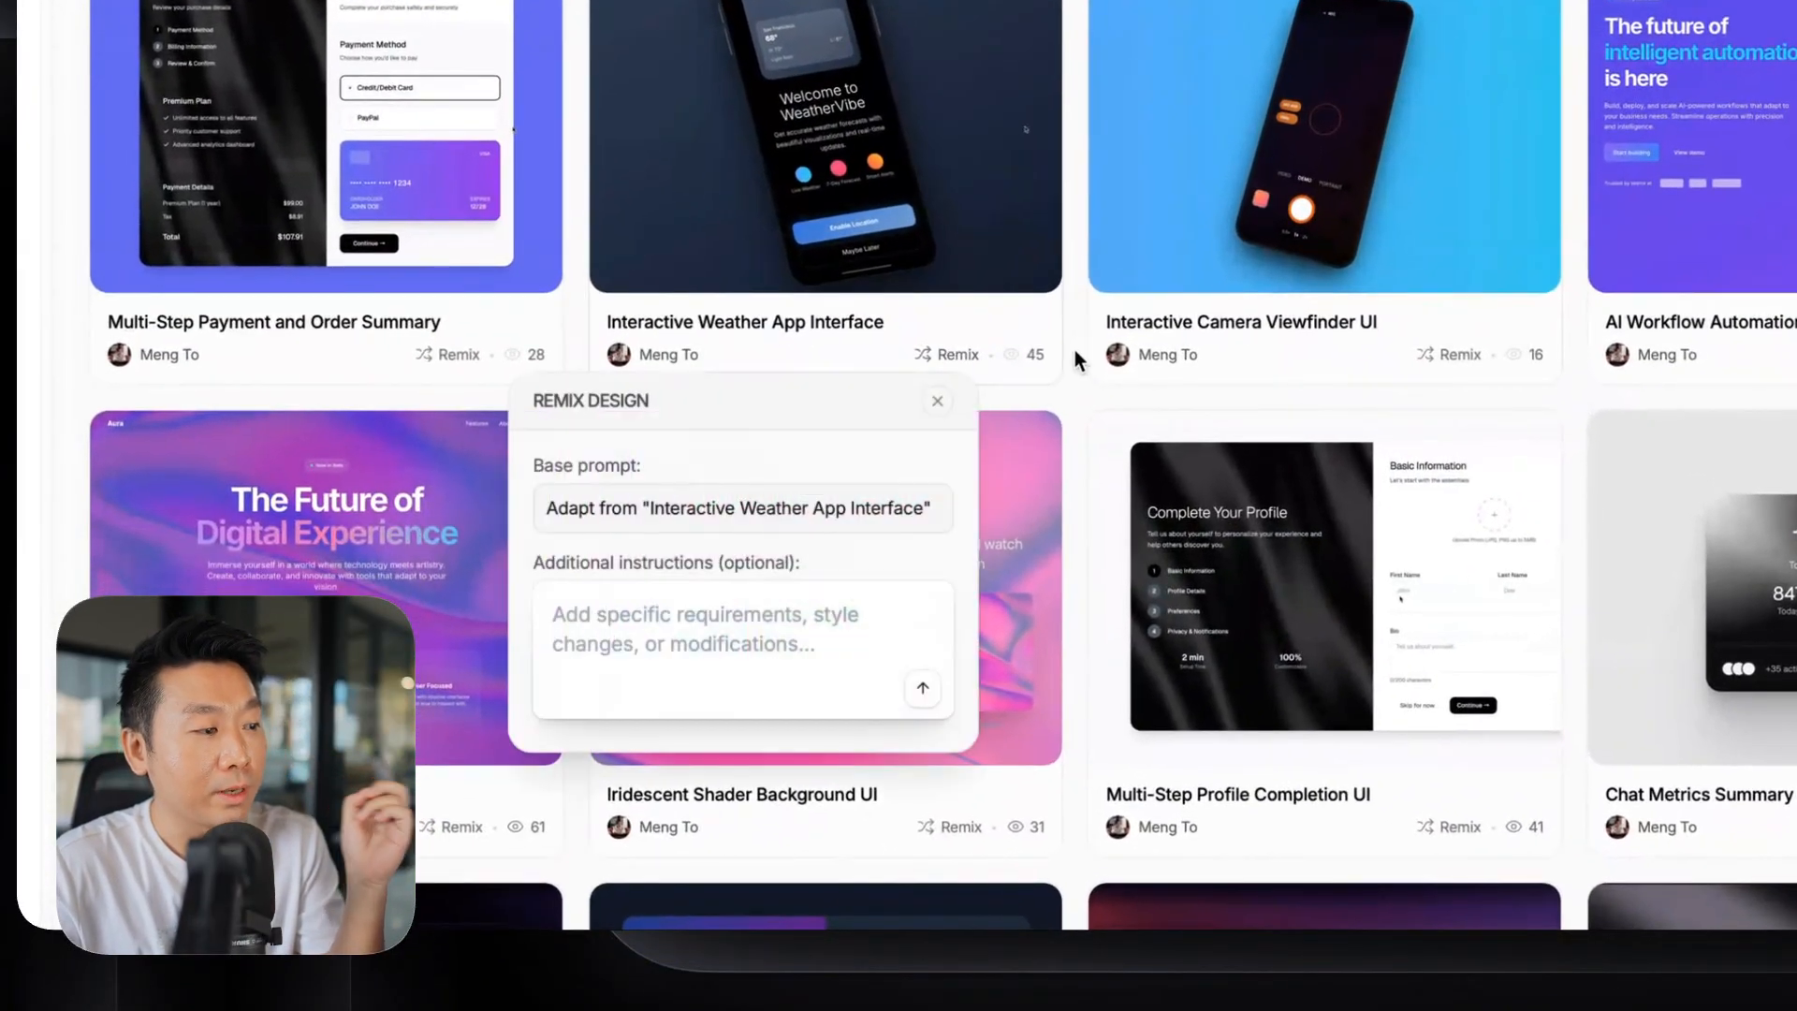
click(939, 404)
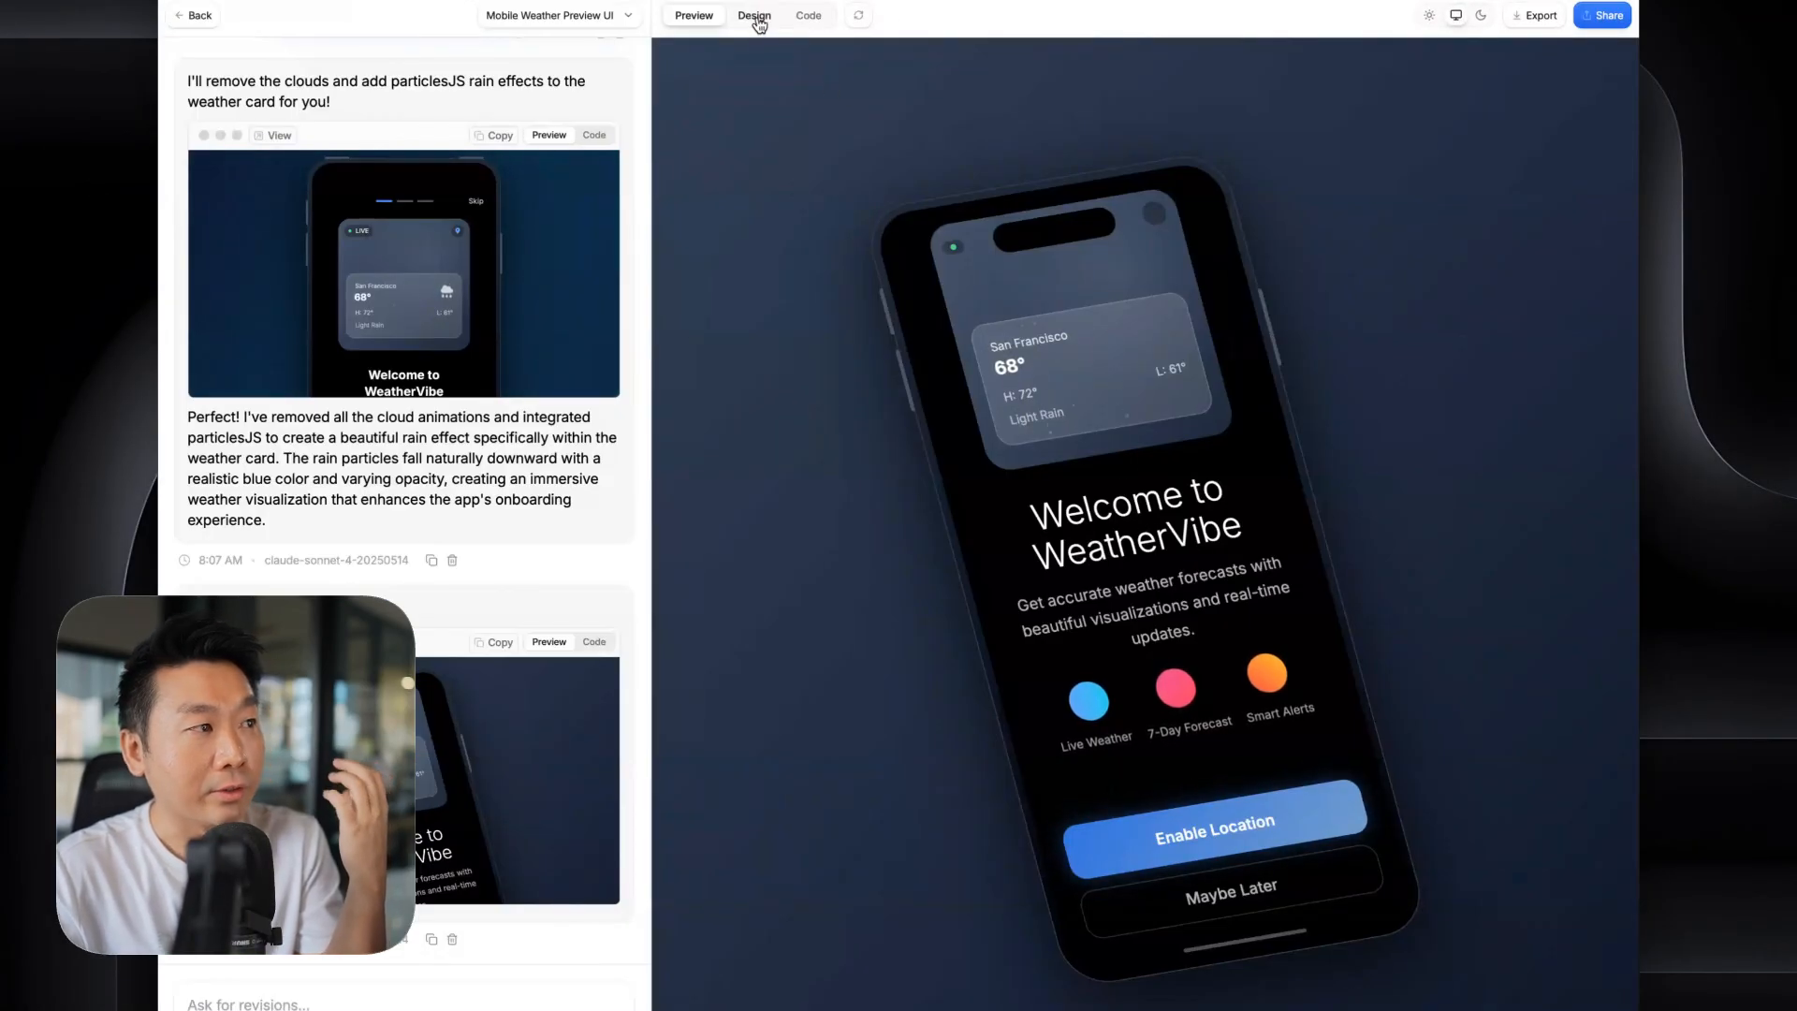
- Inspect the design properties of the "Welcome to WeatherVibe" heading and the description paragraph below it in Mobile Weather Preview UI
click(759, 24)
click(1172, 554)
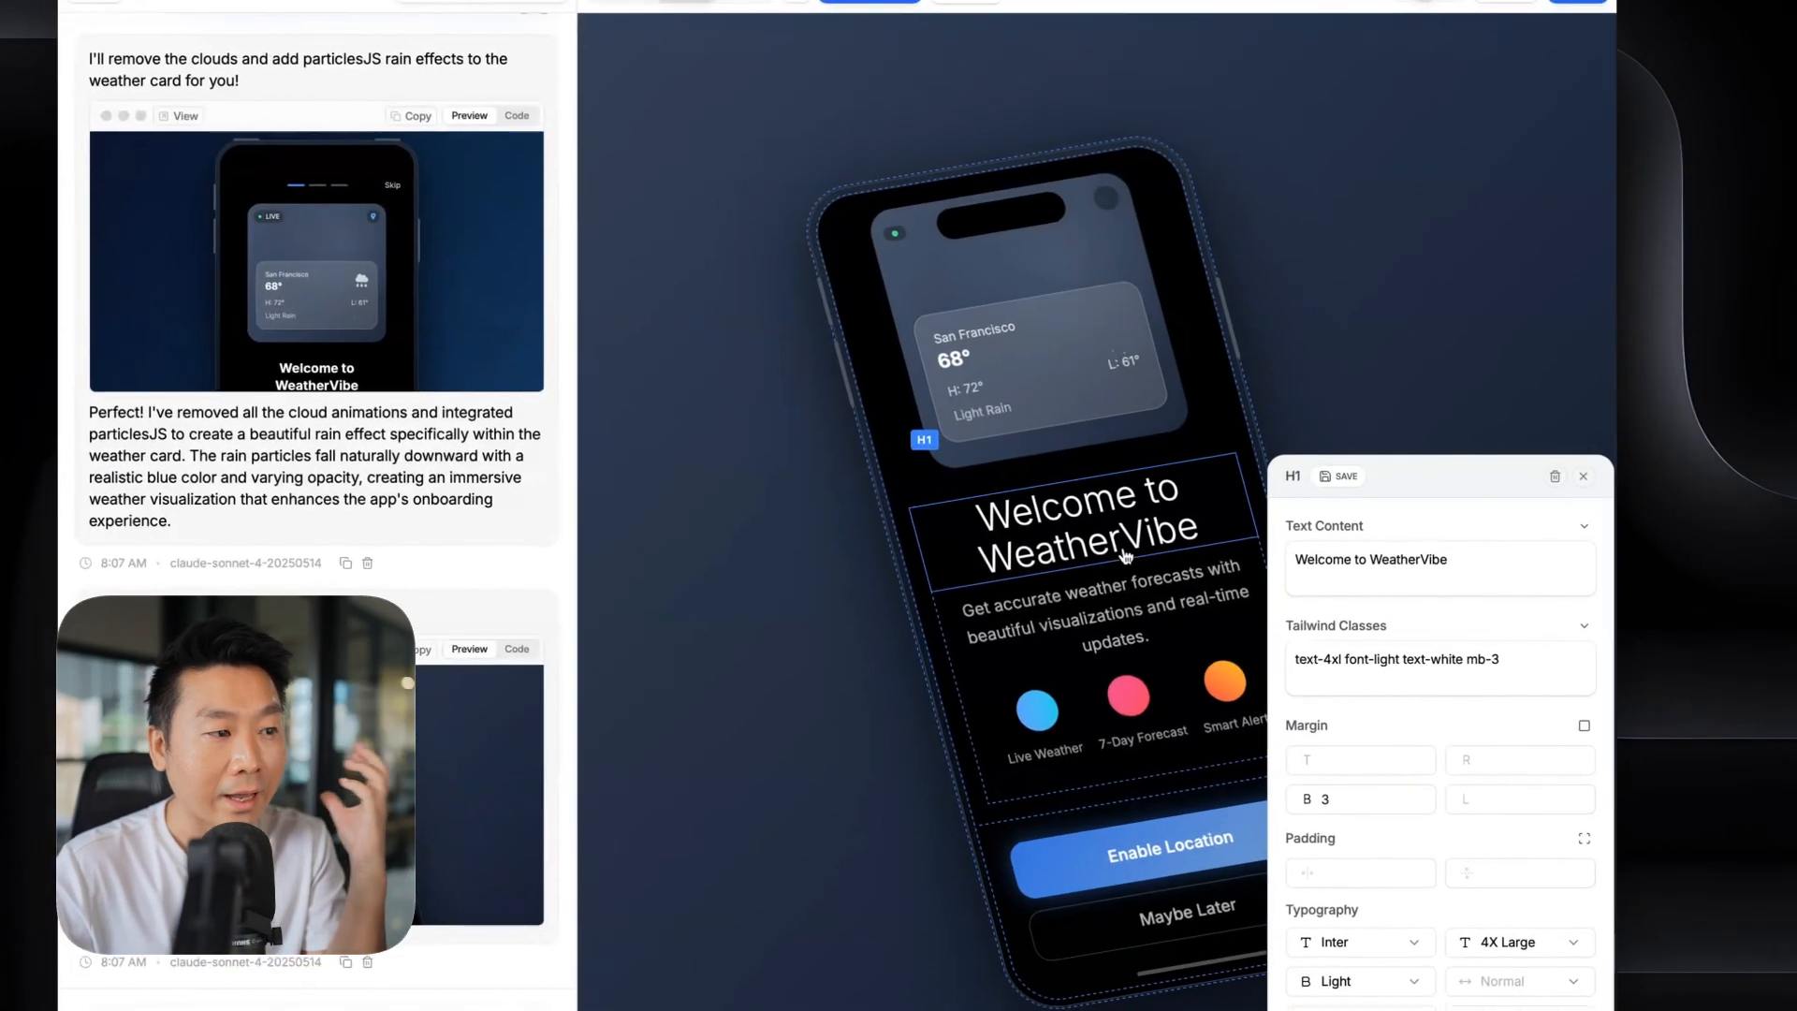
click(1104, 619)
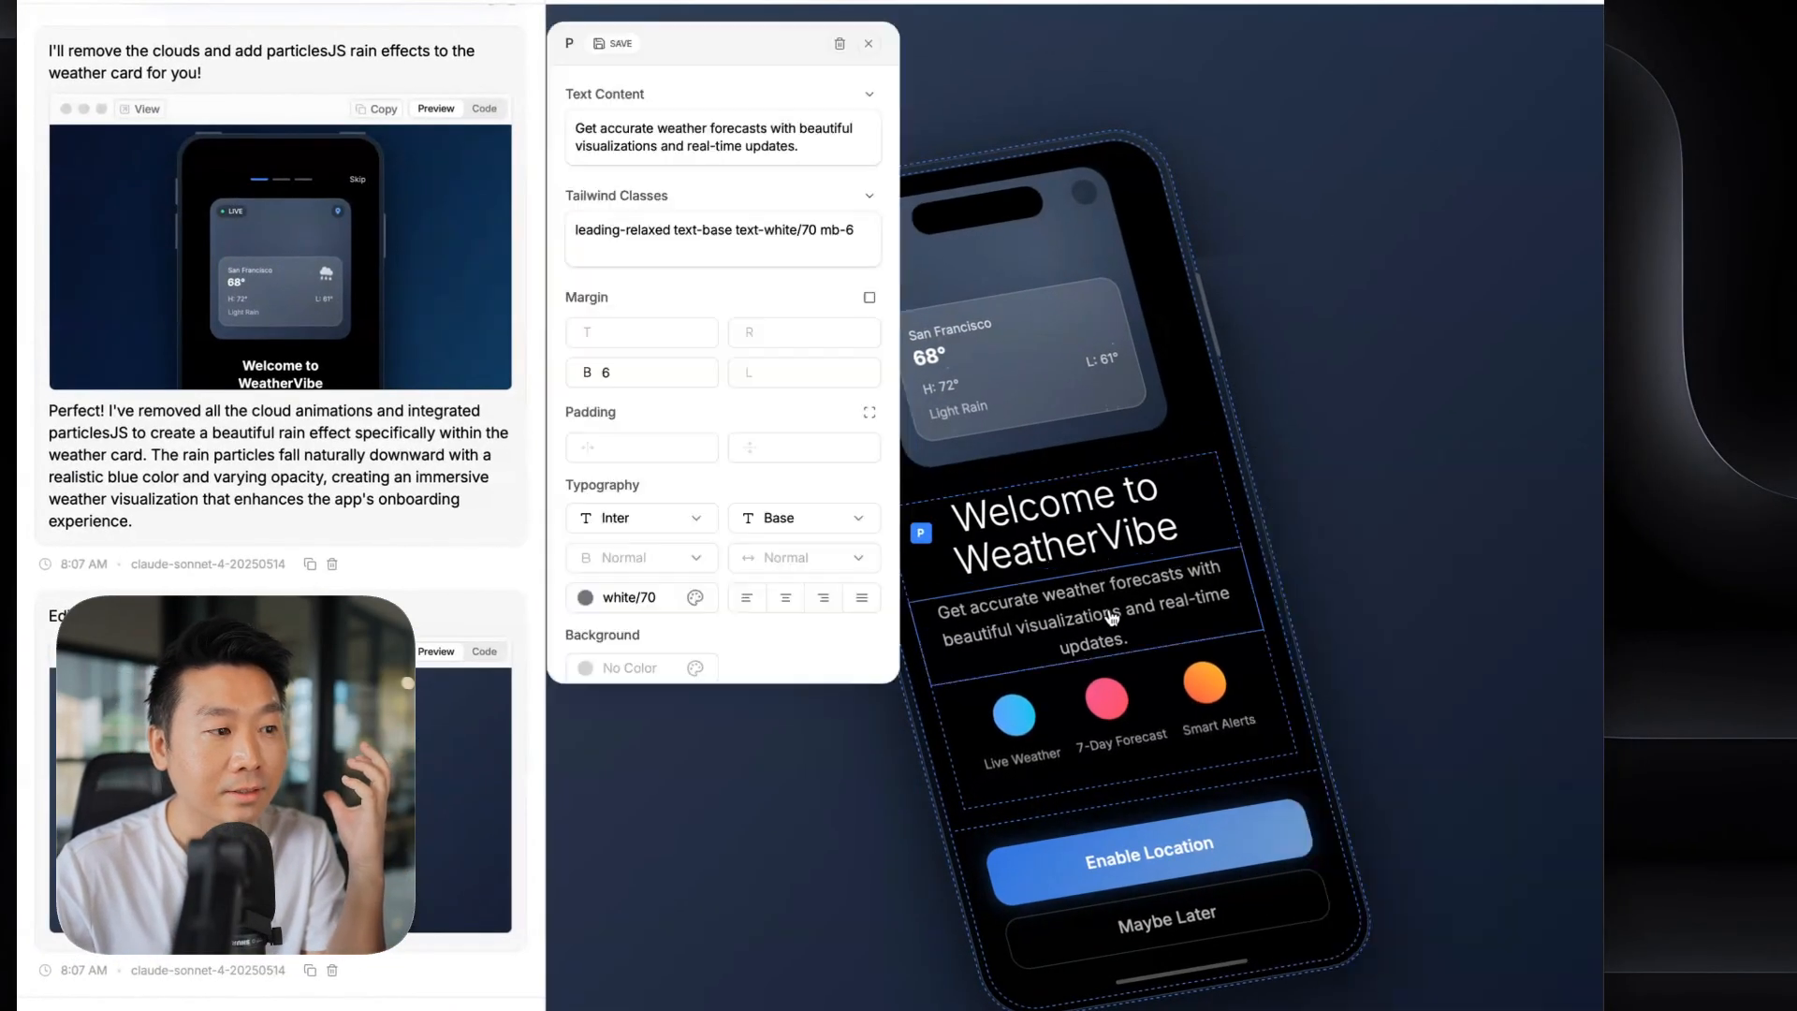
click(871, 46)
- Change the background behind the phone mockup to the coral-to-orange preset gradient
click(876, 56)
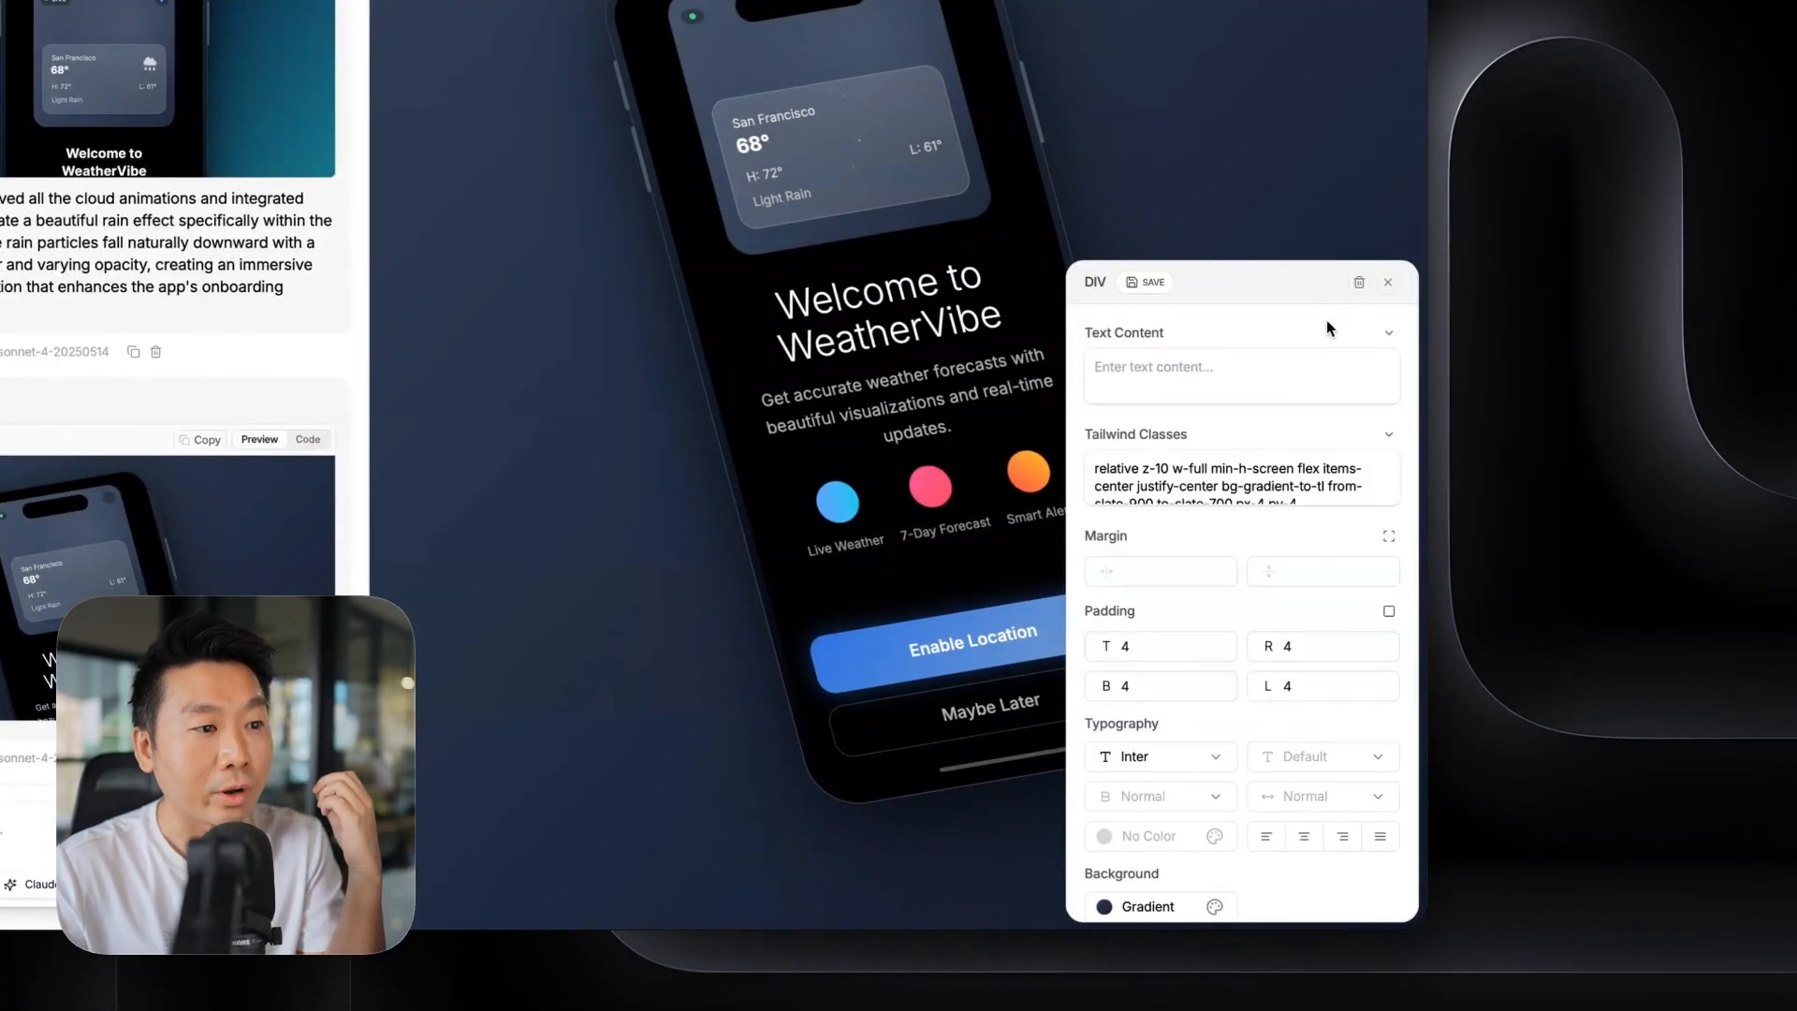
click(1141, 908)
click(1275, 530)
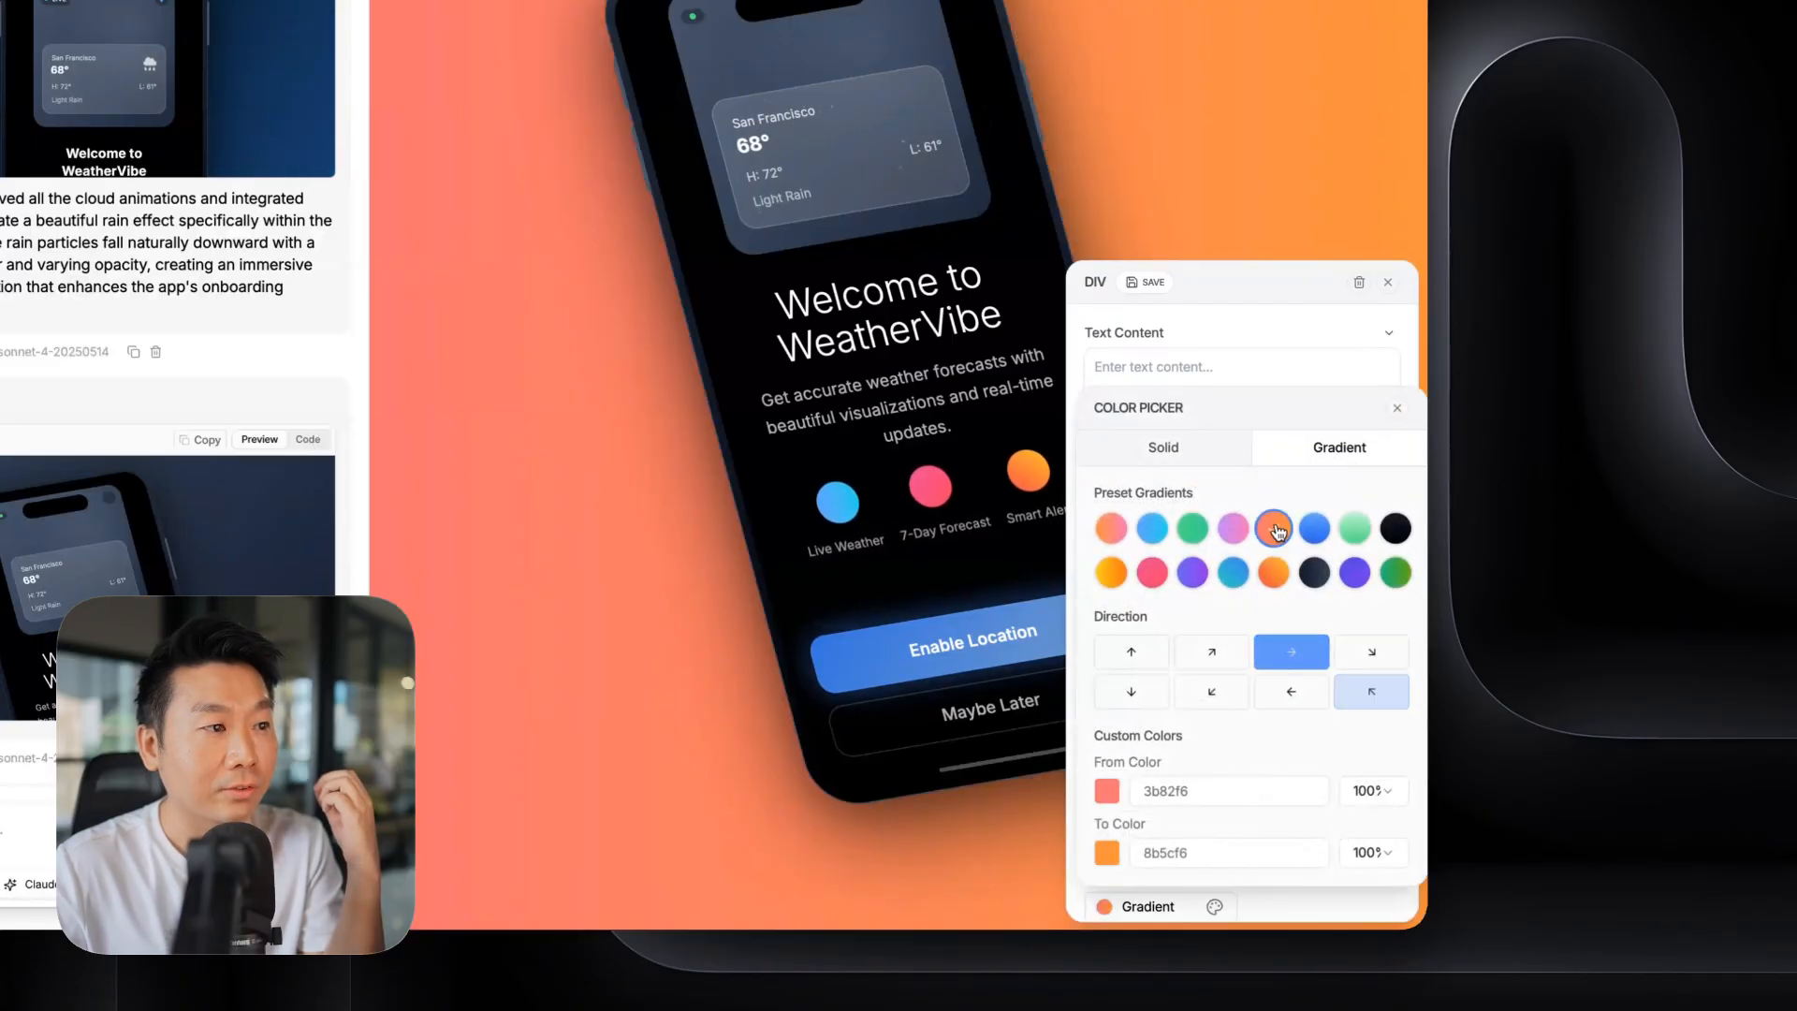
click(1390, 290)
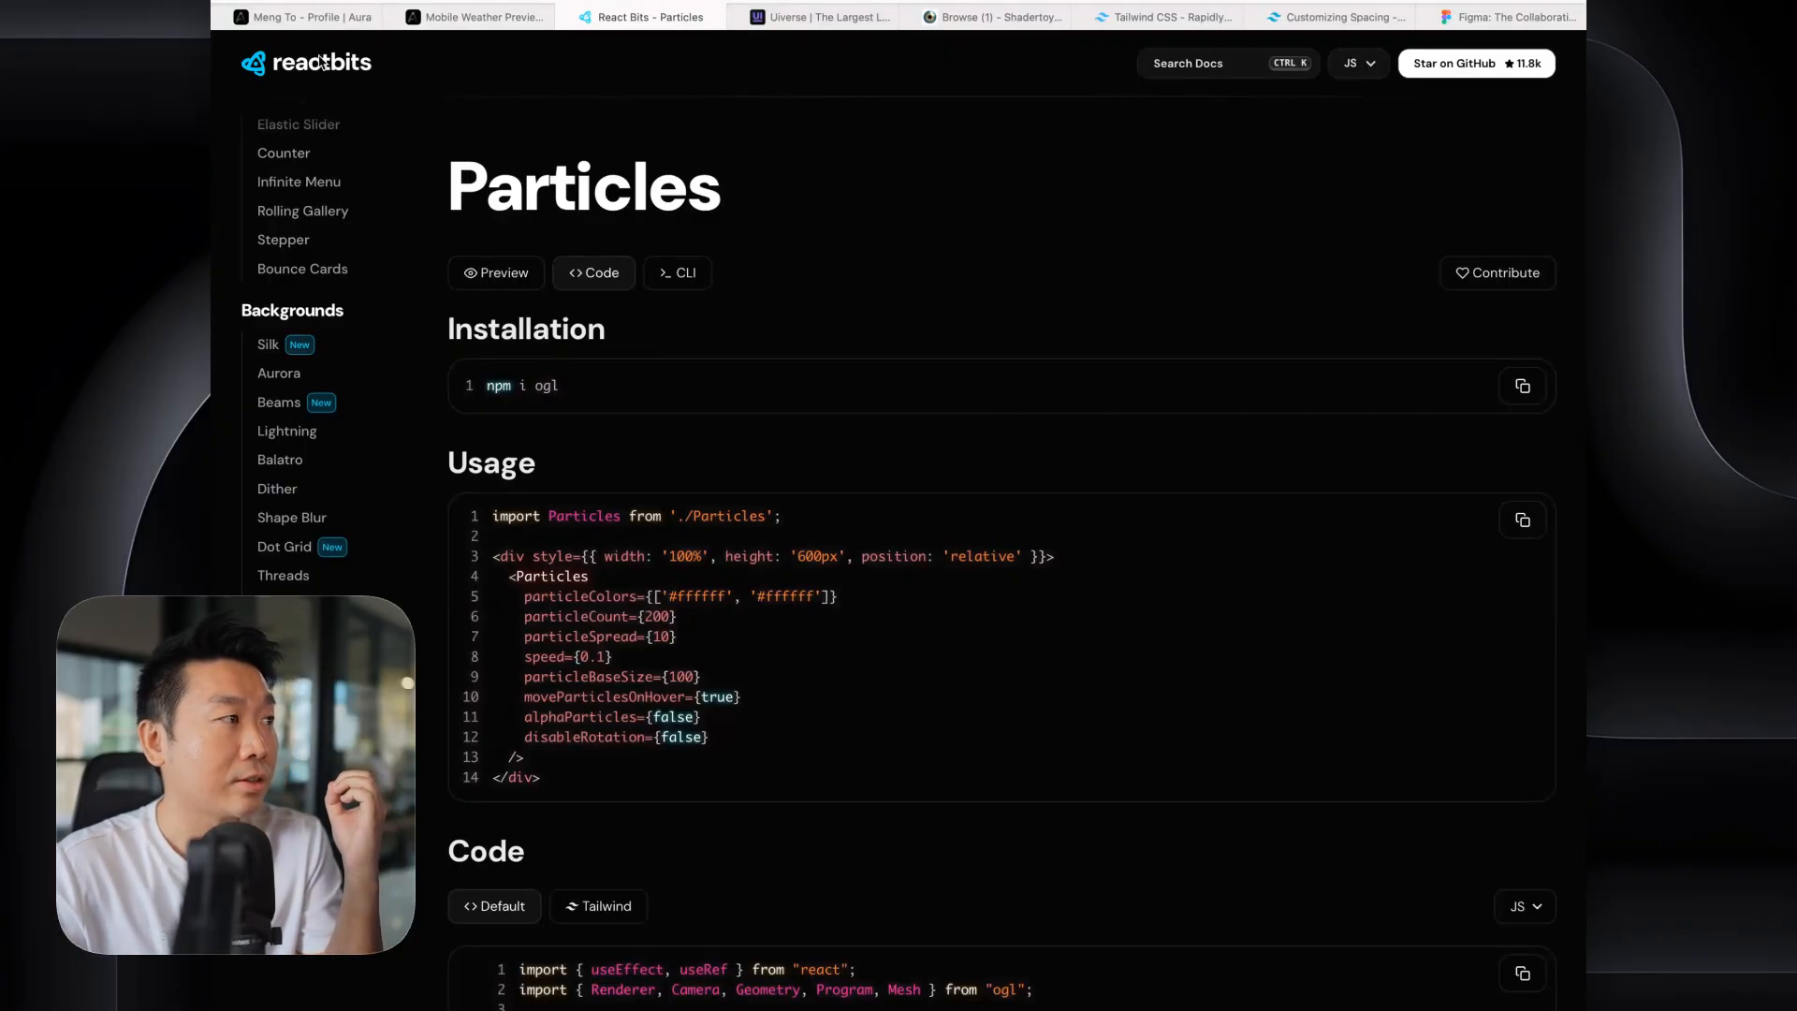
- Open the React Bits home page and examine its hero section, Iridescence preview and testimonials
click(322, 62)
scroll(875, 166, down, 5)
scroll(878, 166, up, 4)
scroll(875, 167, down, 15)
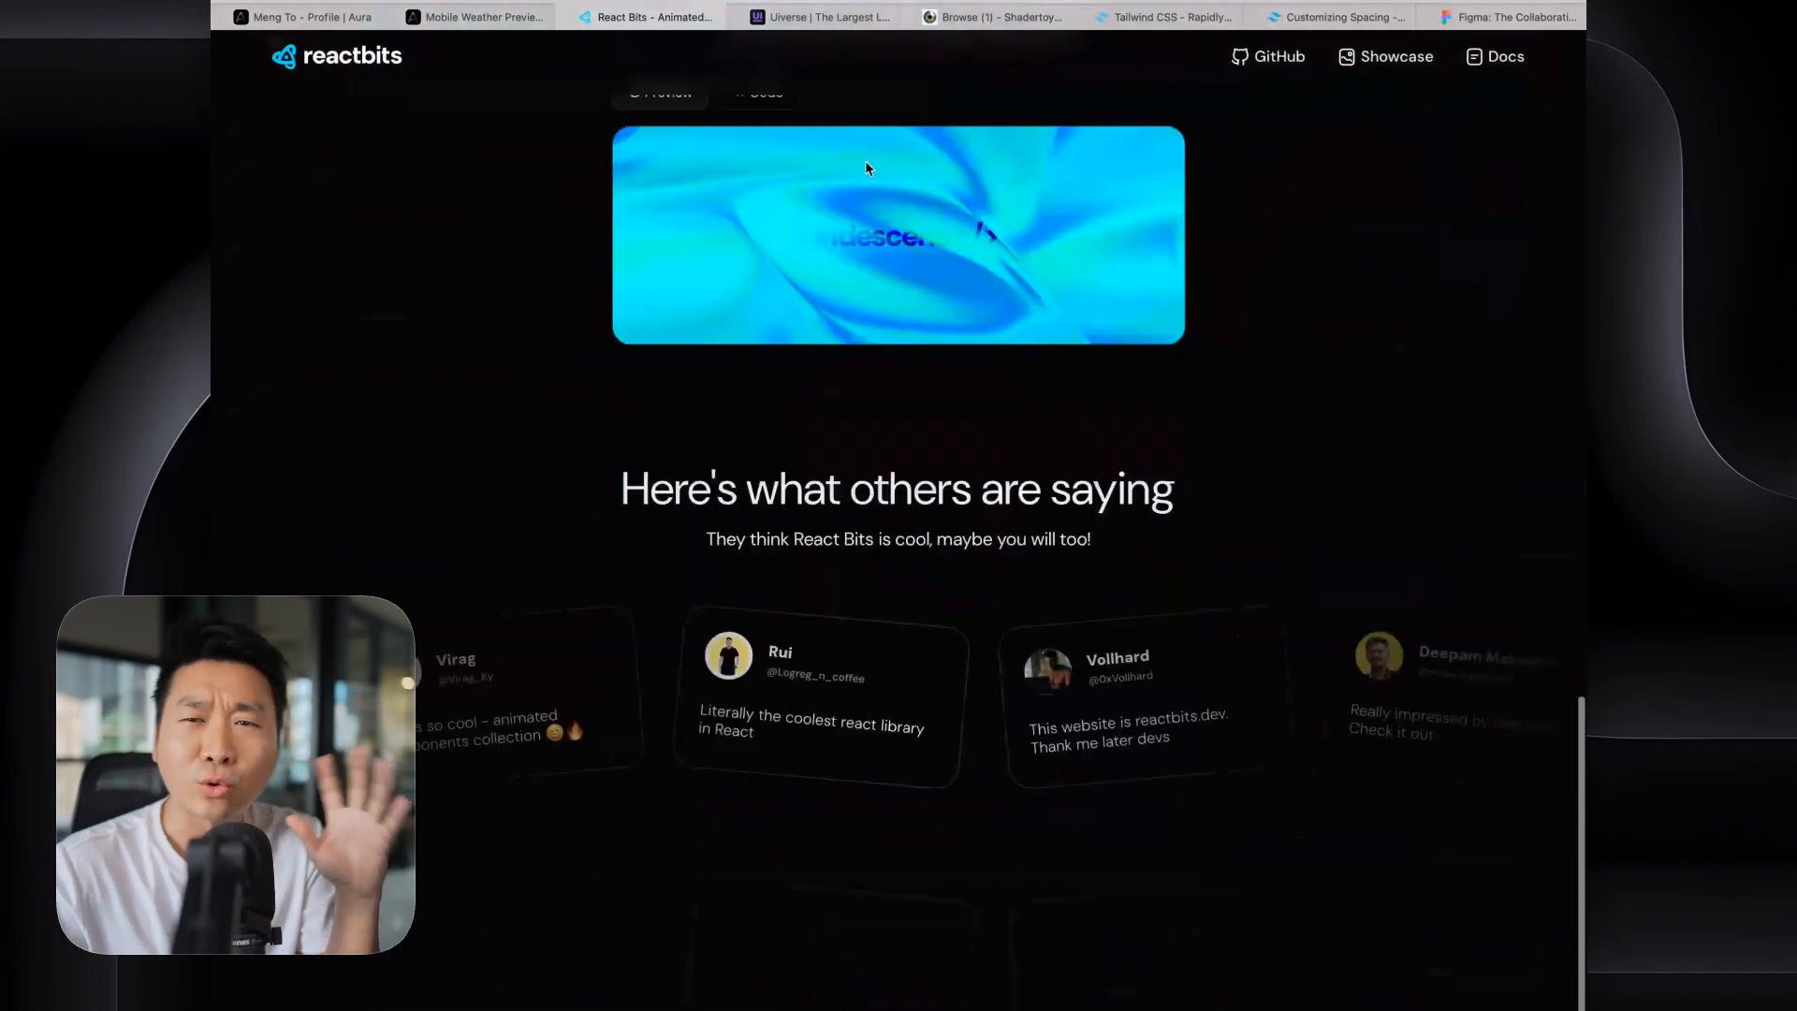
scroll(865, 166, up, 3)
scroll(861, 174, down, 3)
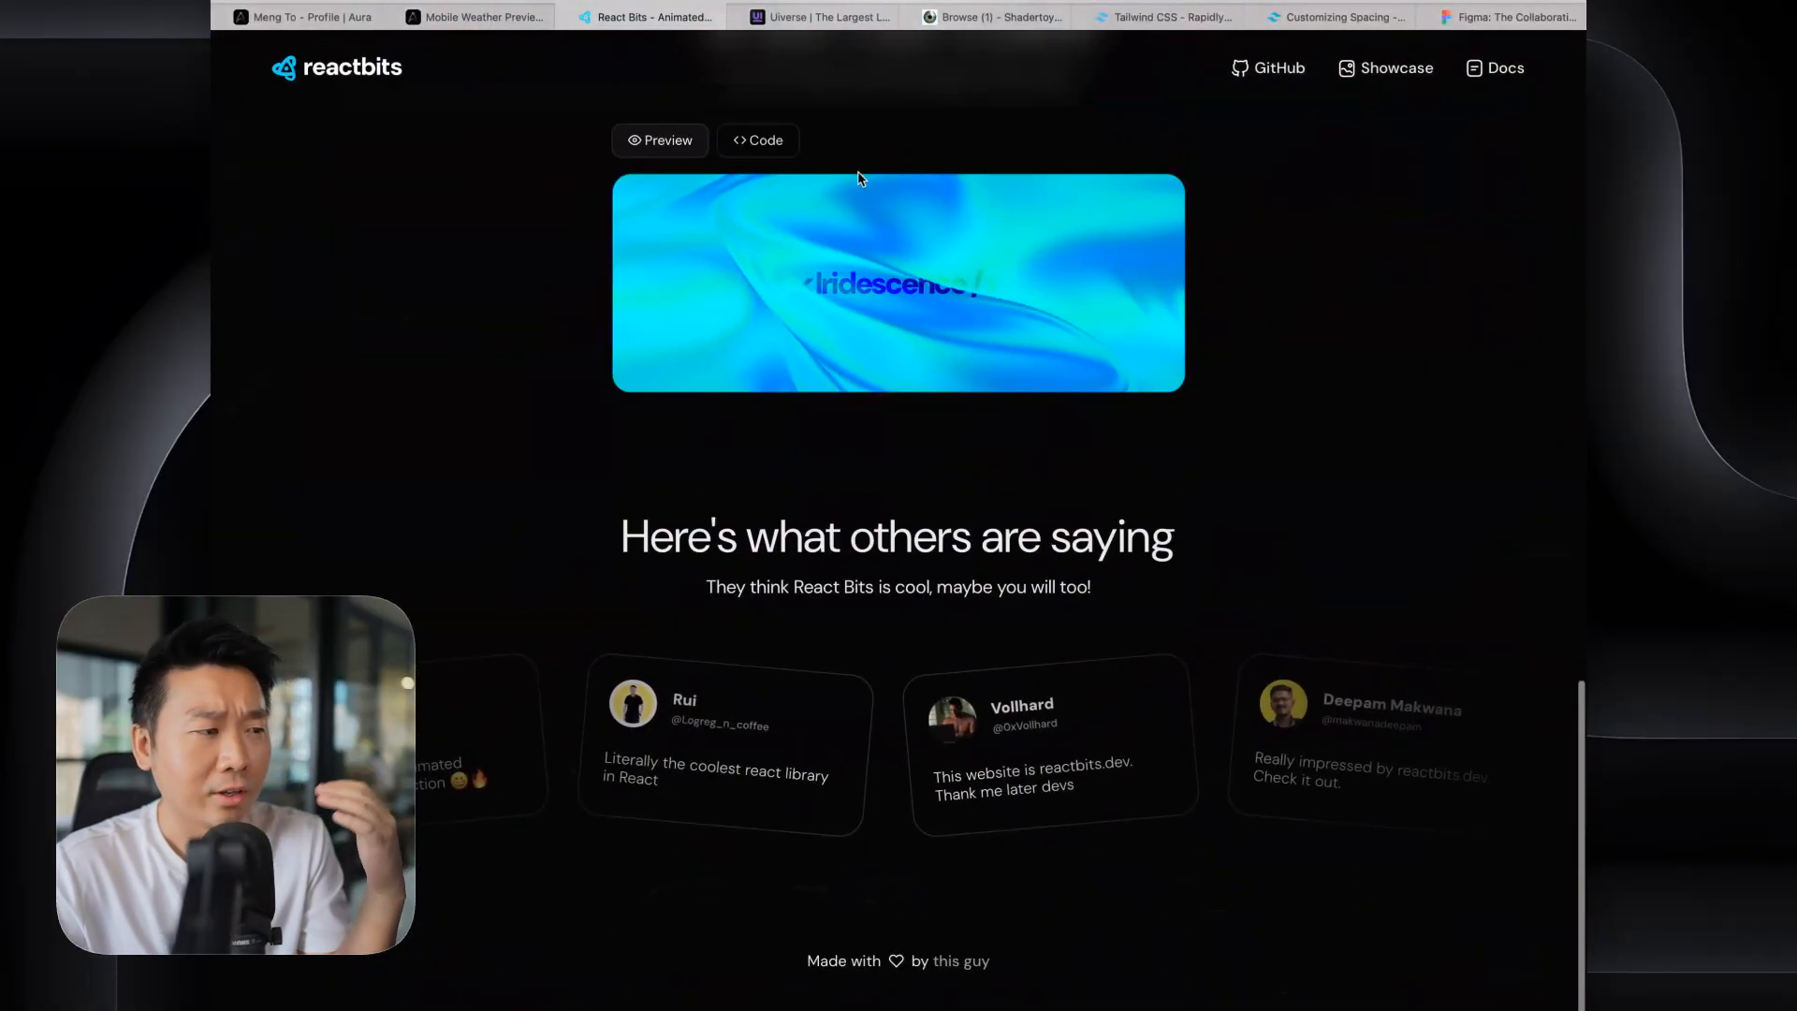
scroll(870, 89, down, 1)
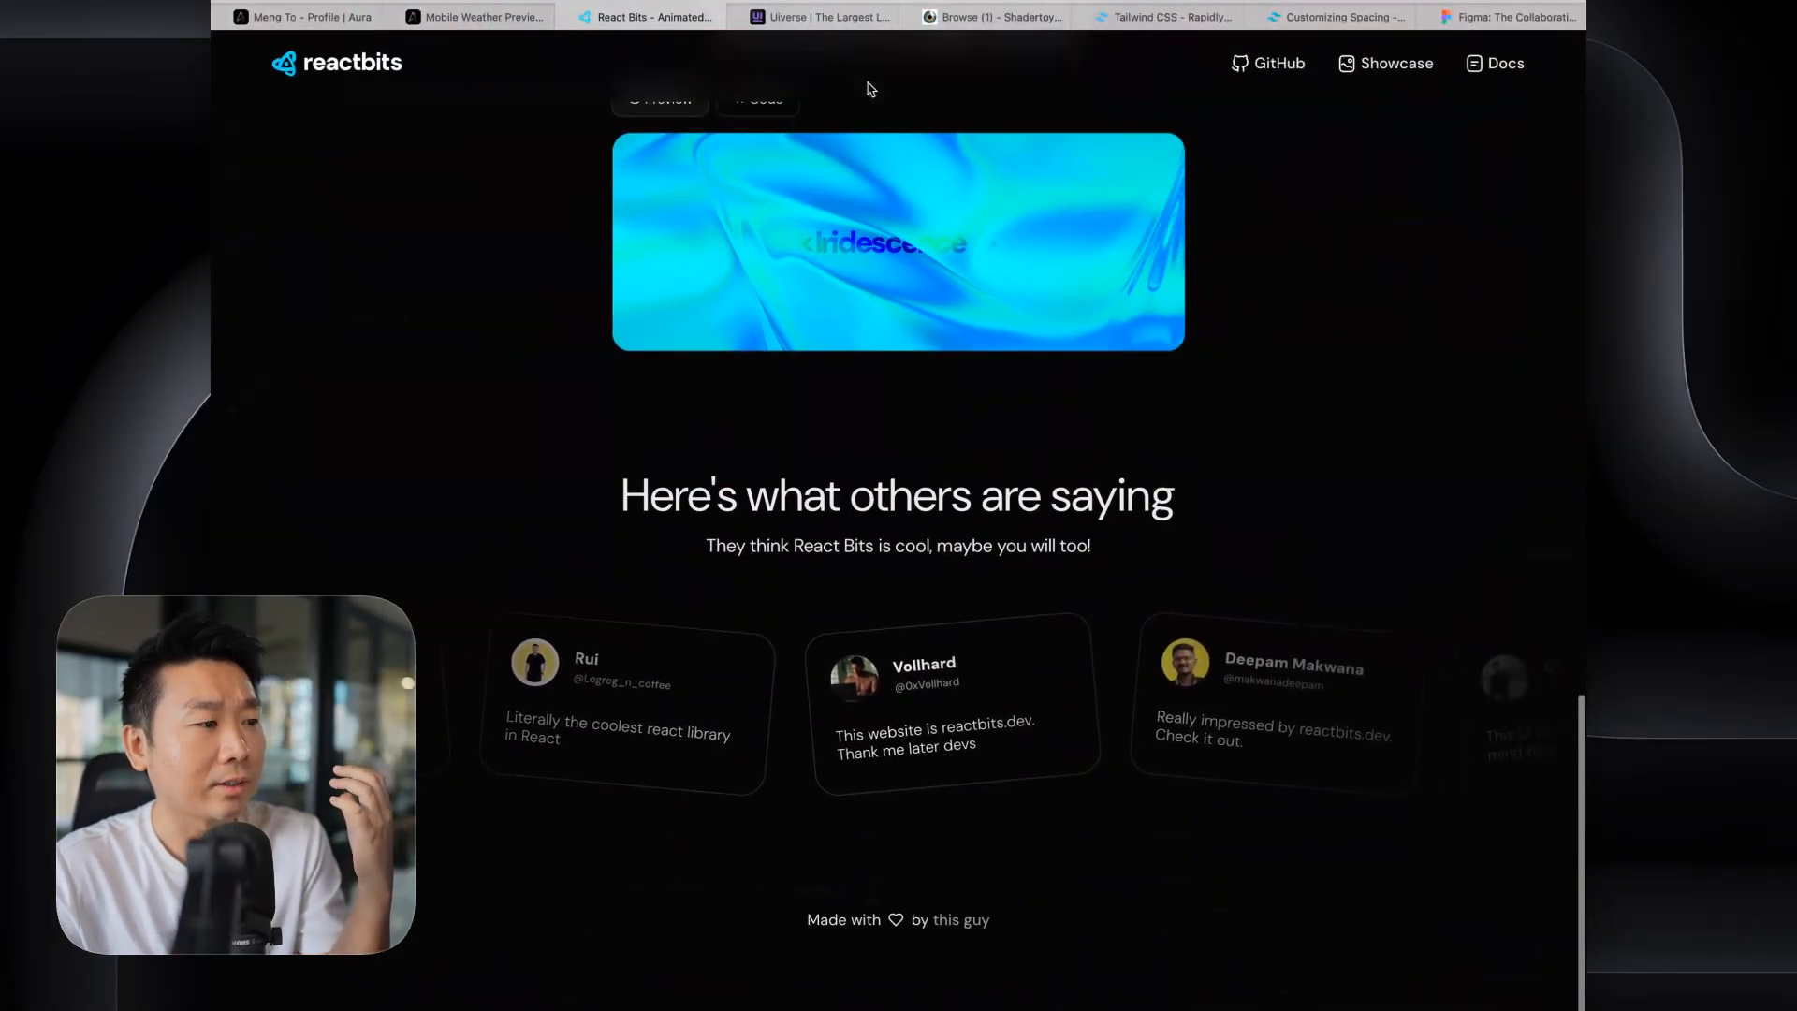
scroll(870, 89, up, 15)
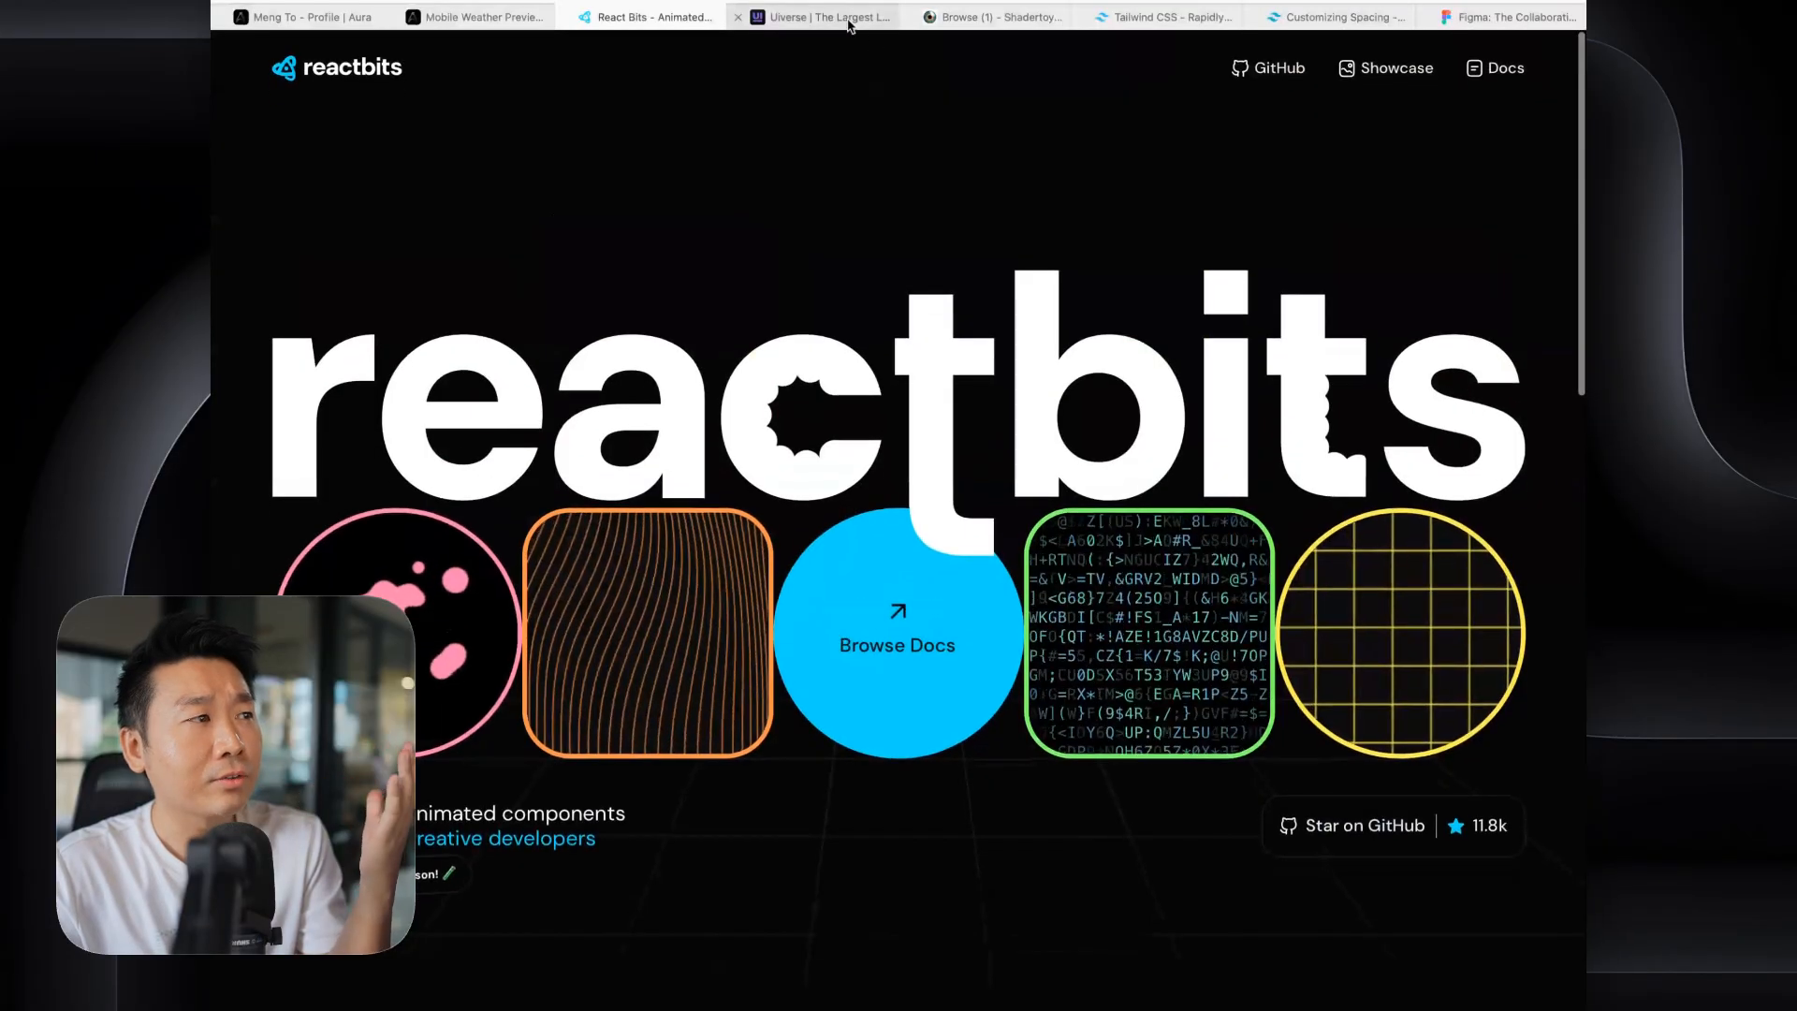
- Look over the Uiverse home page and the popular shaders on Shadertoy
click(850, 19)
scroll(1152, 234, down, 15)
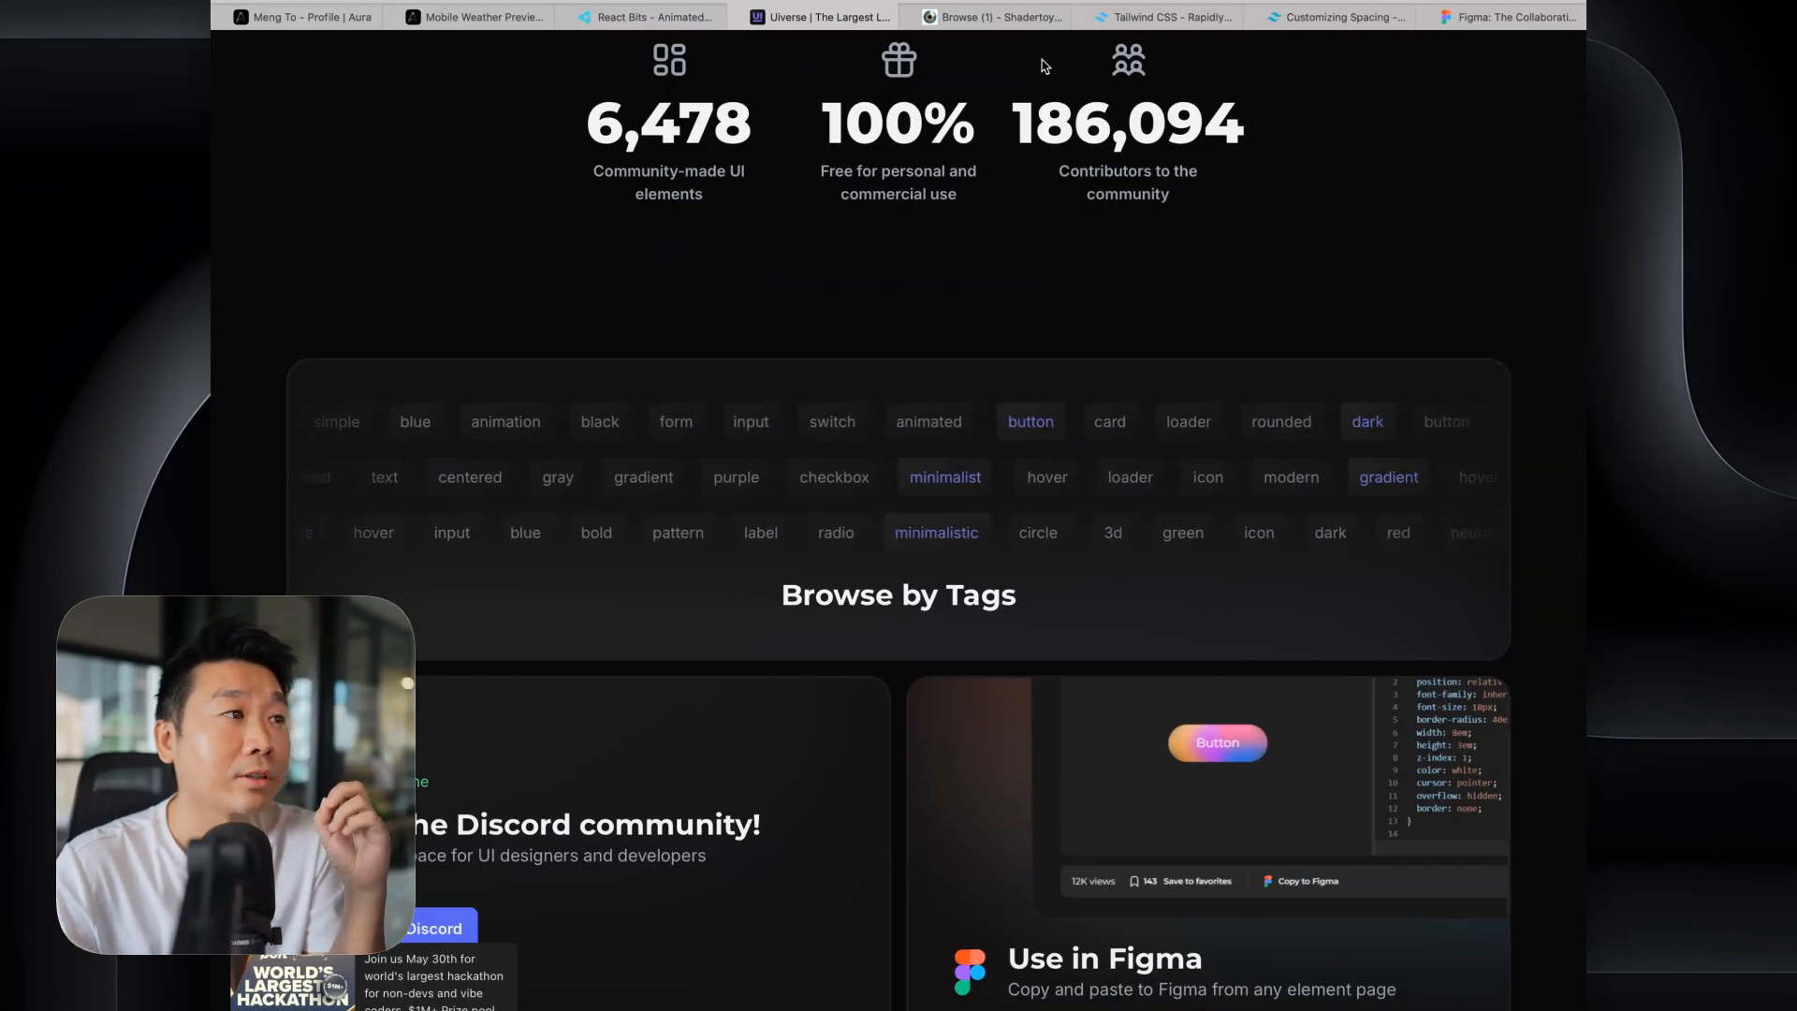
click(1000, 17)
scroll(1195, 390, down, 3)
scroll(1194, 390, up, 3)
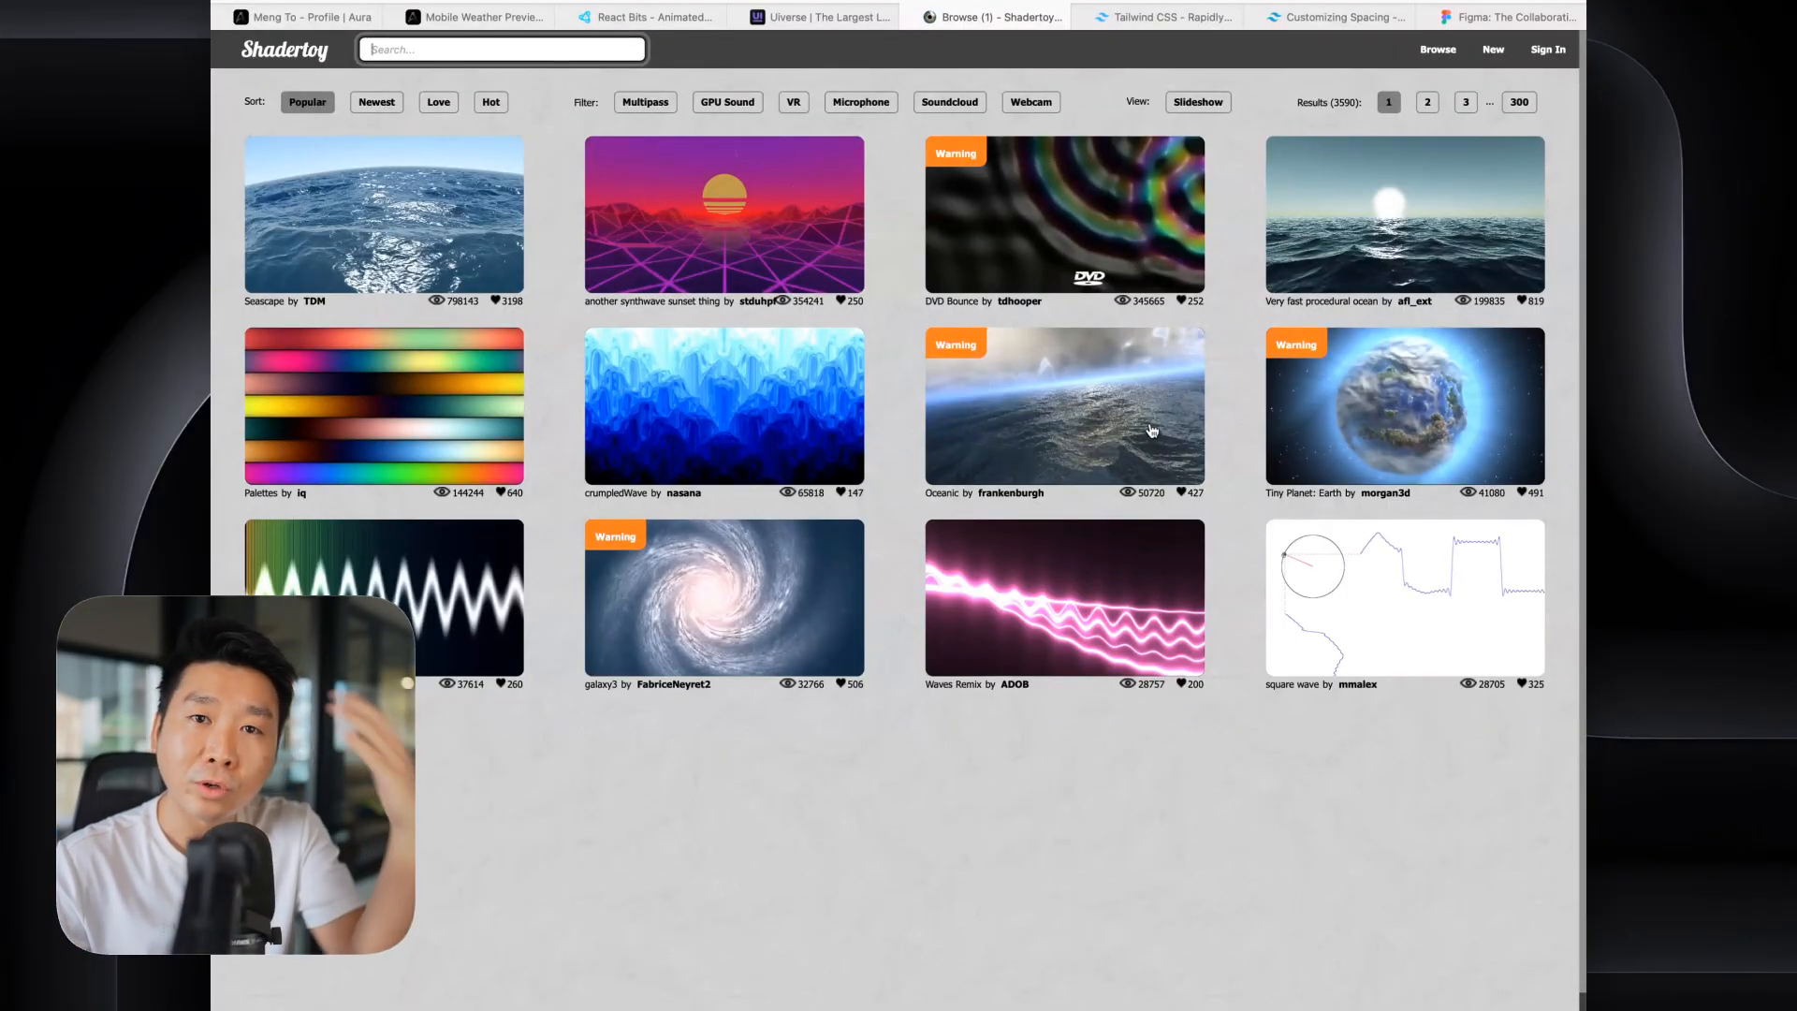
- Examine the feature sections of the Tailwind CSS home page and the Customizing Spacing documentation
click(1170, 30)
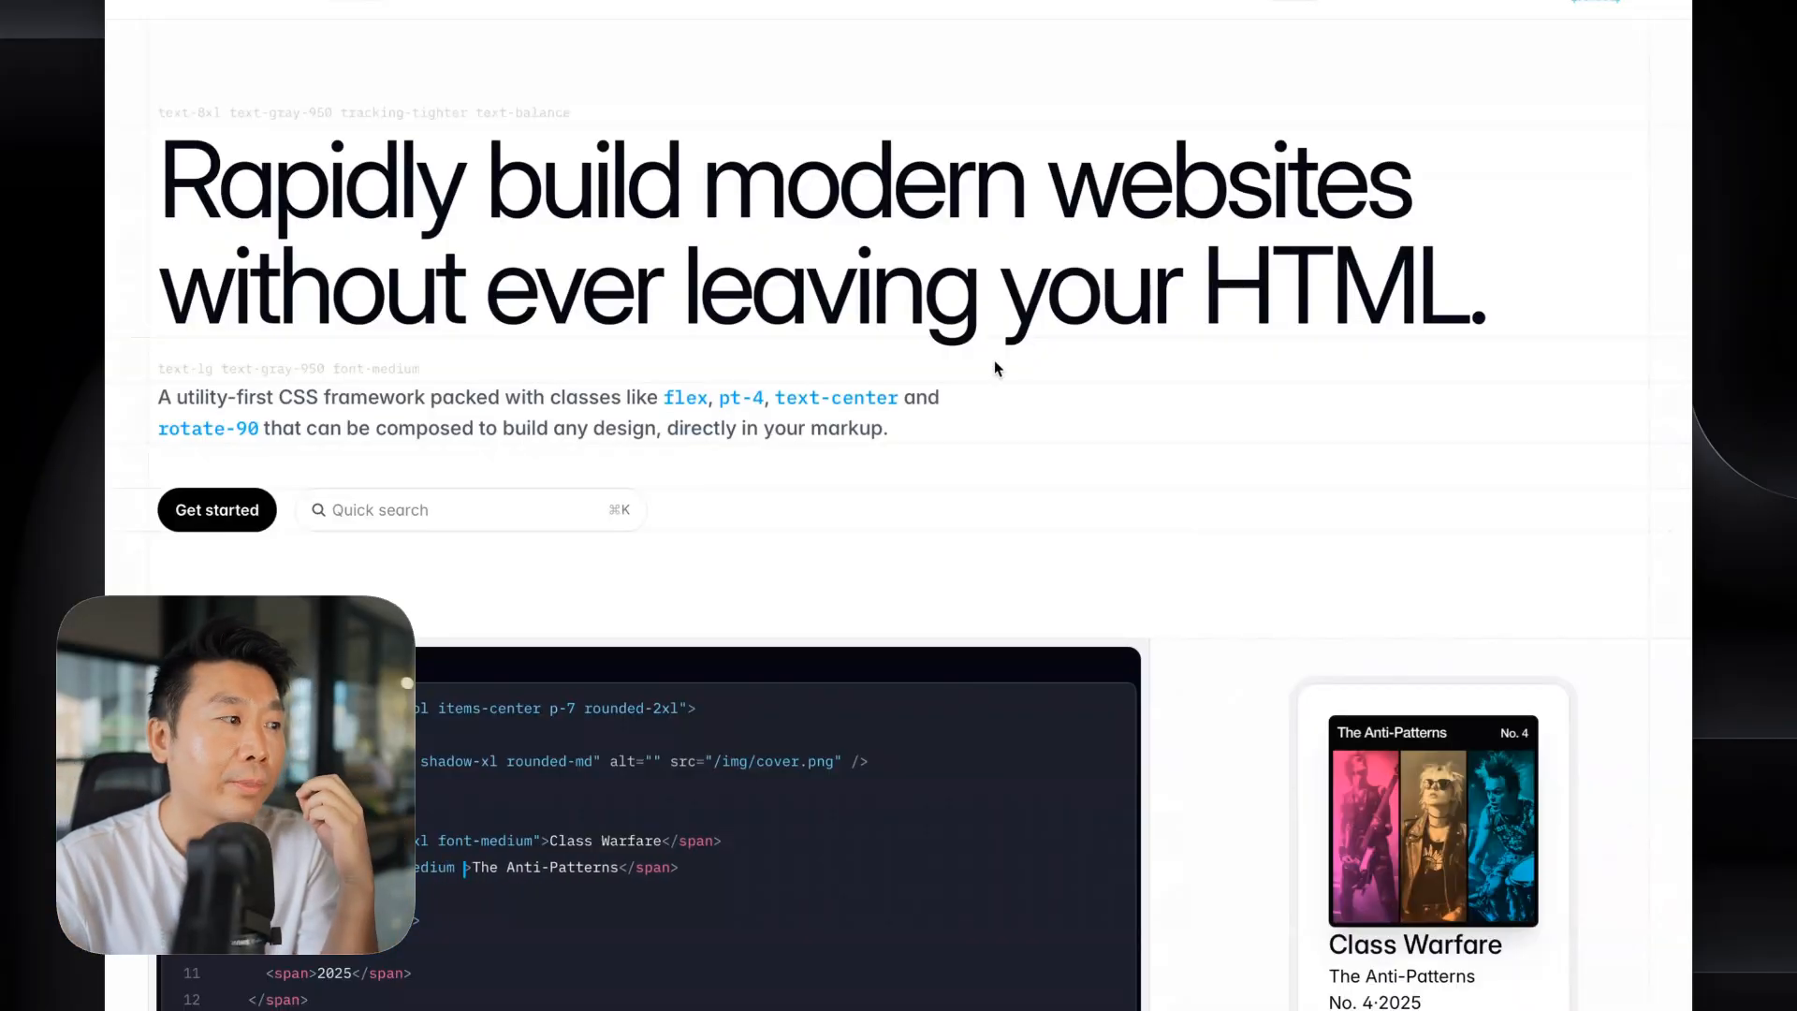
scroll(1023, 343, down, 15)
scroll(1091, 359, down, 12)
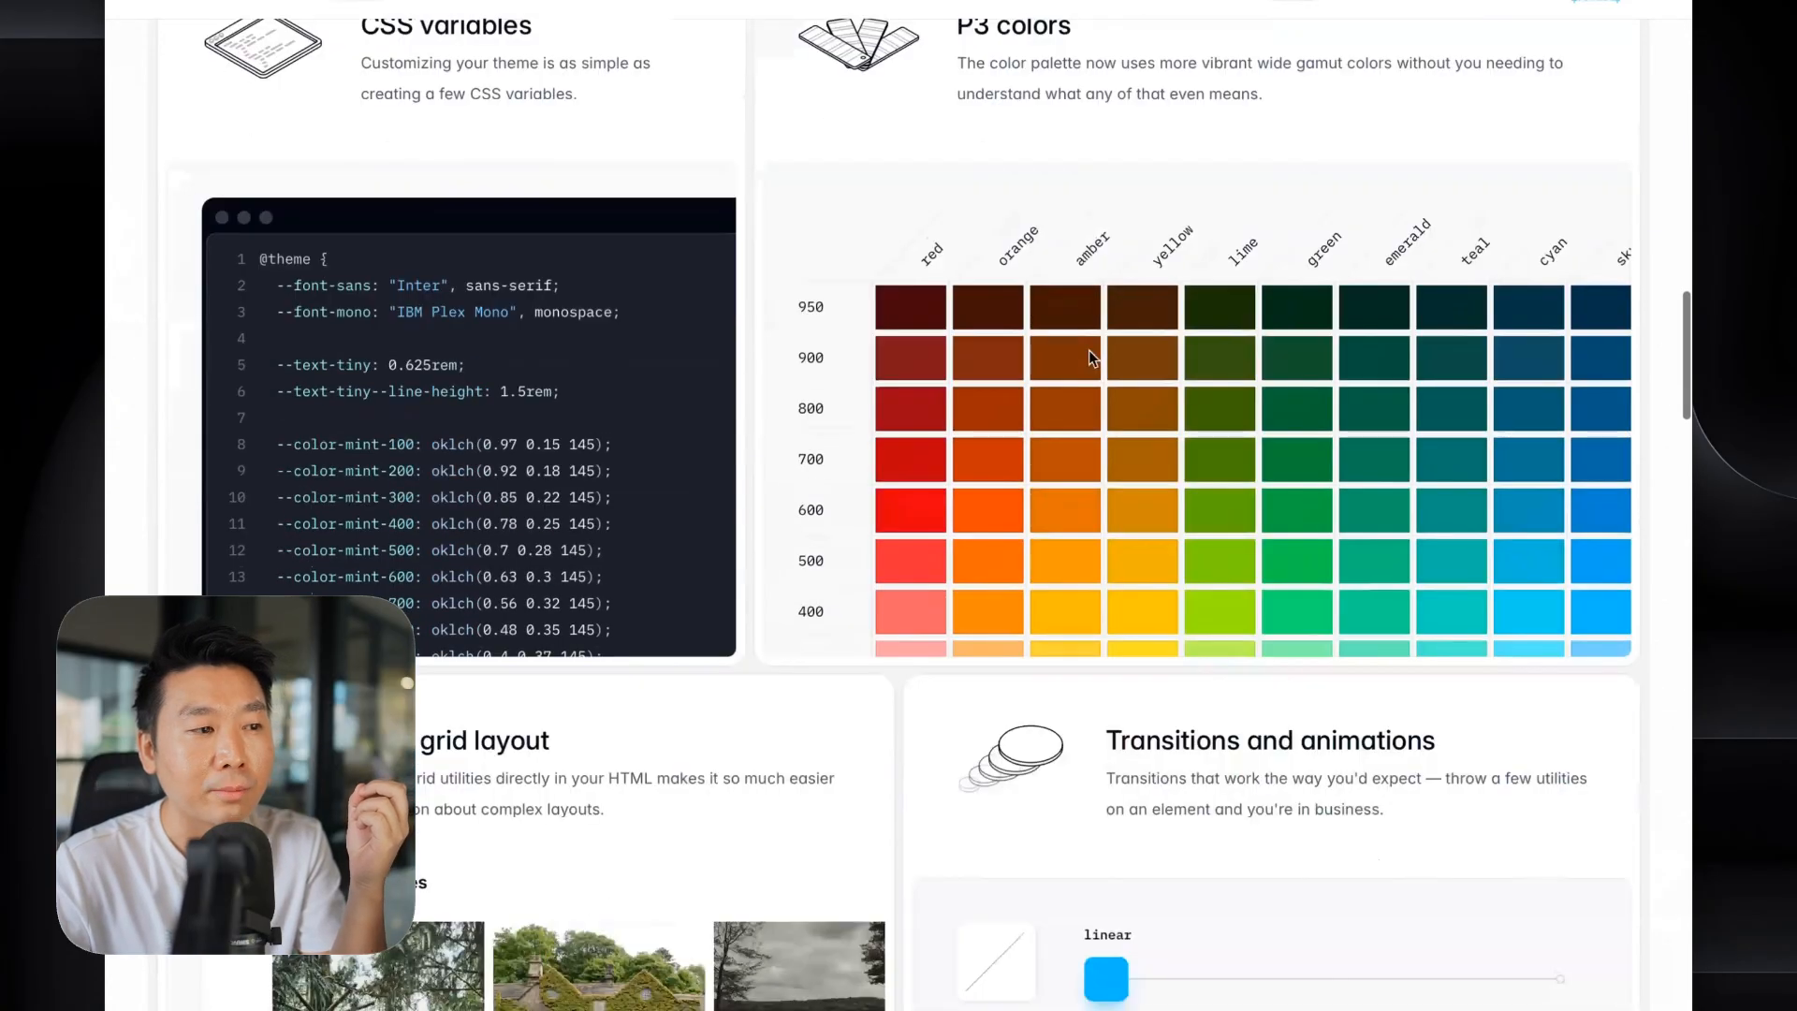
scroll(977, 428, down, 2)
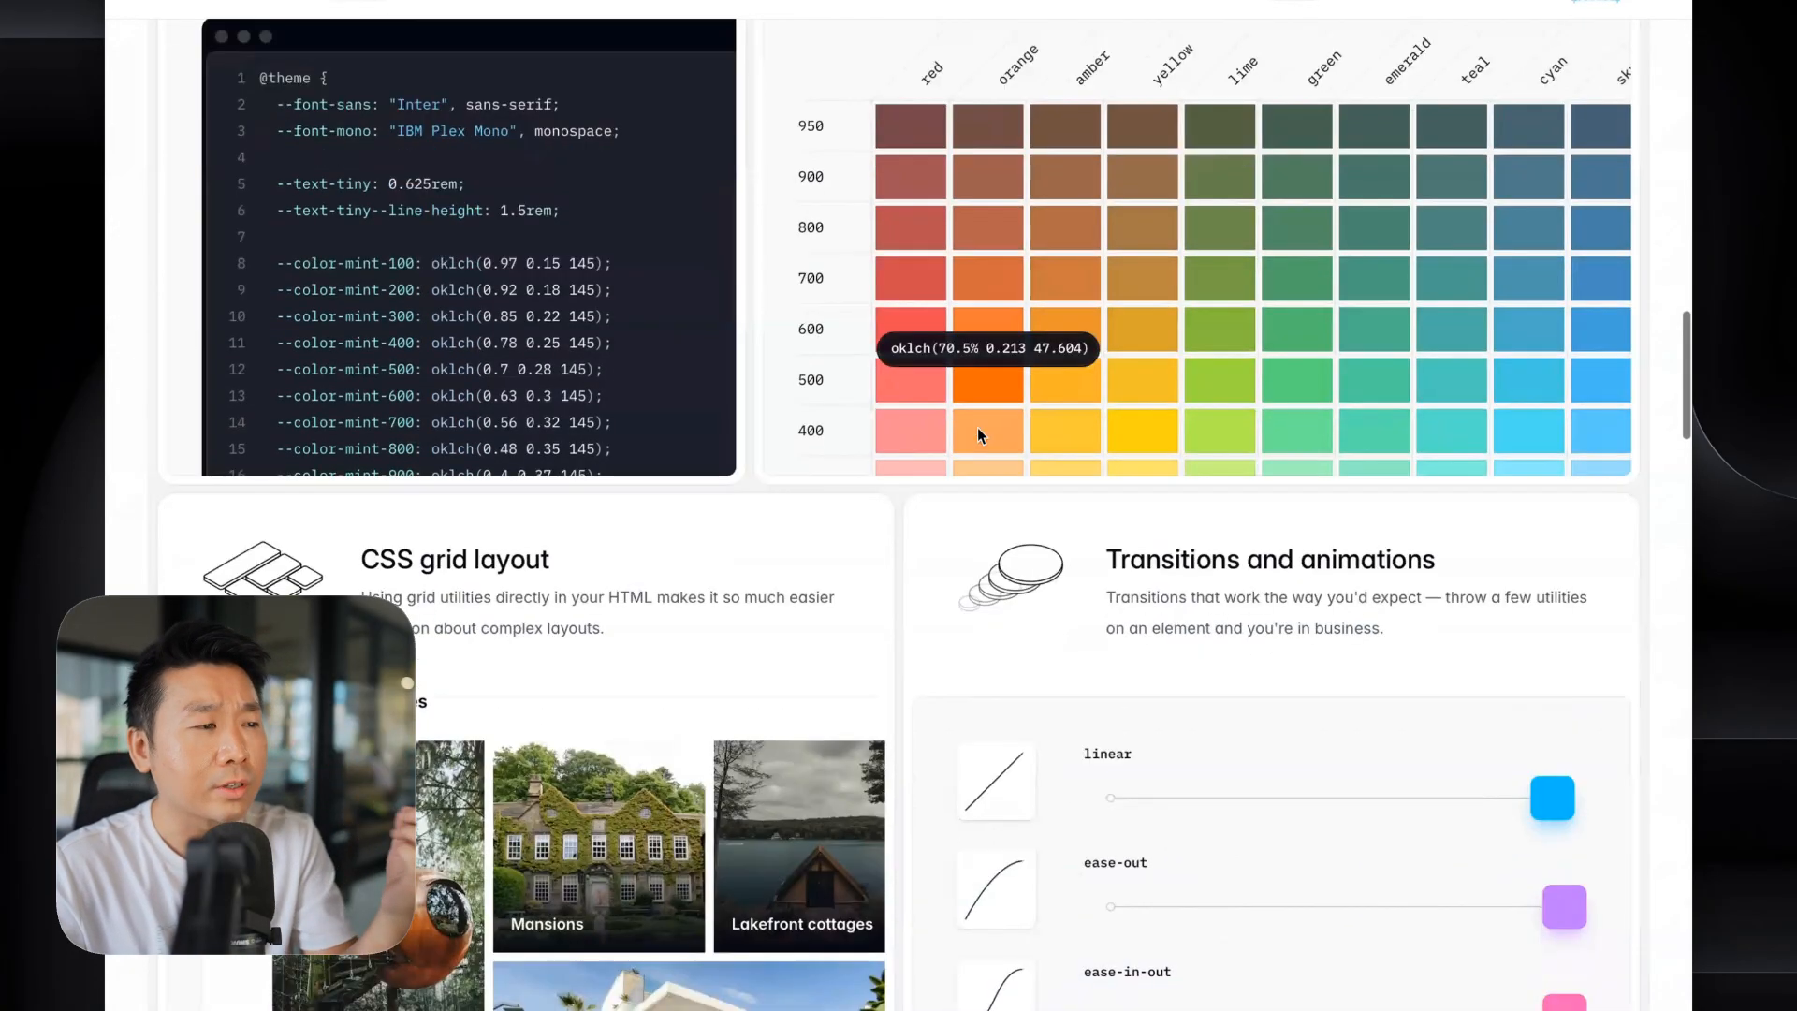
scroll(977, 431, down, 13)
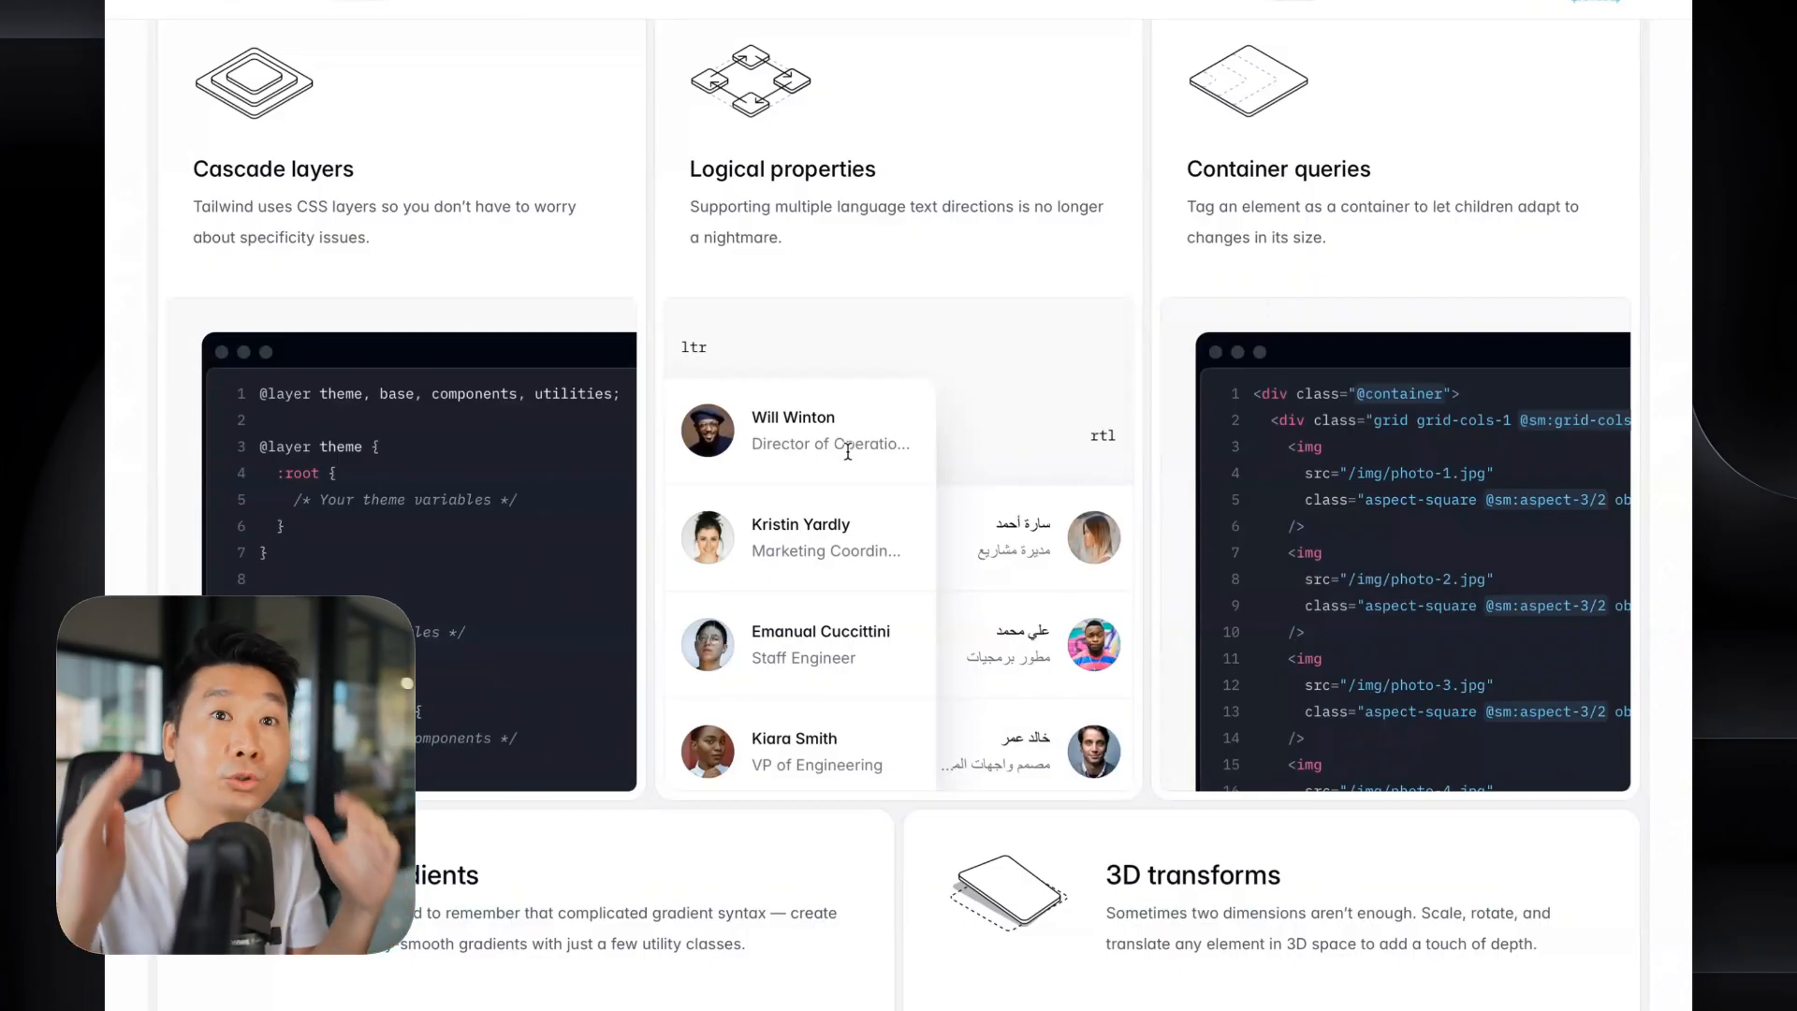
scroll(848, 452, down, 15)
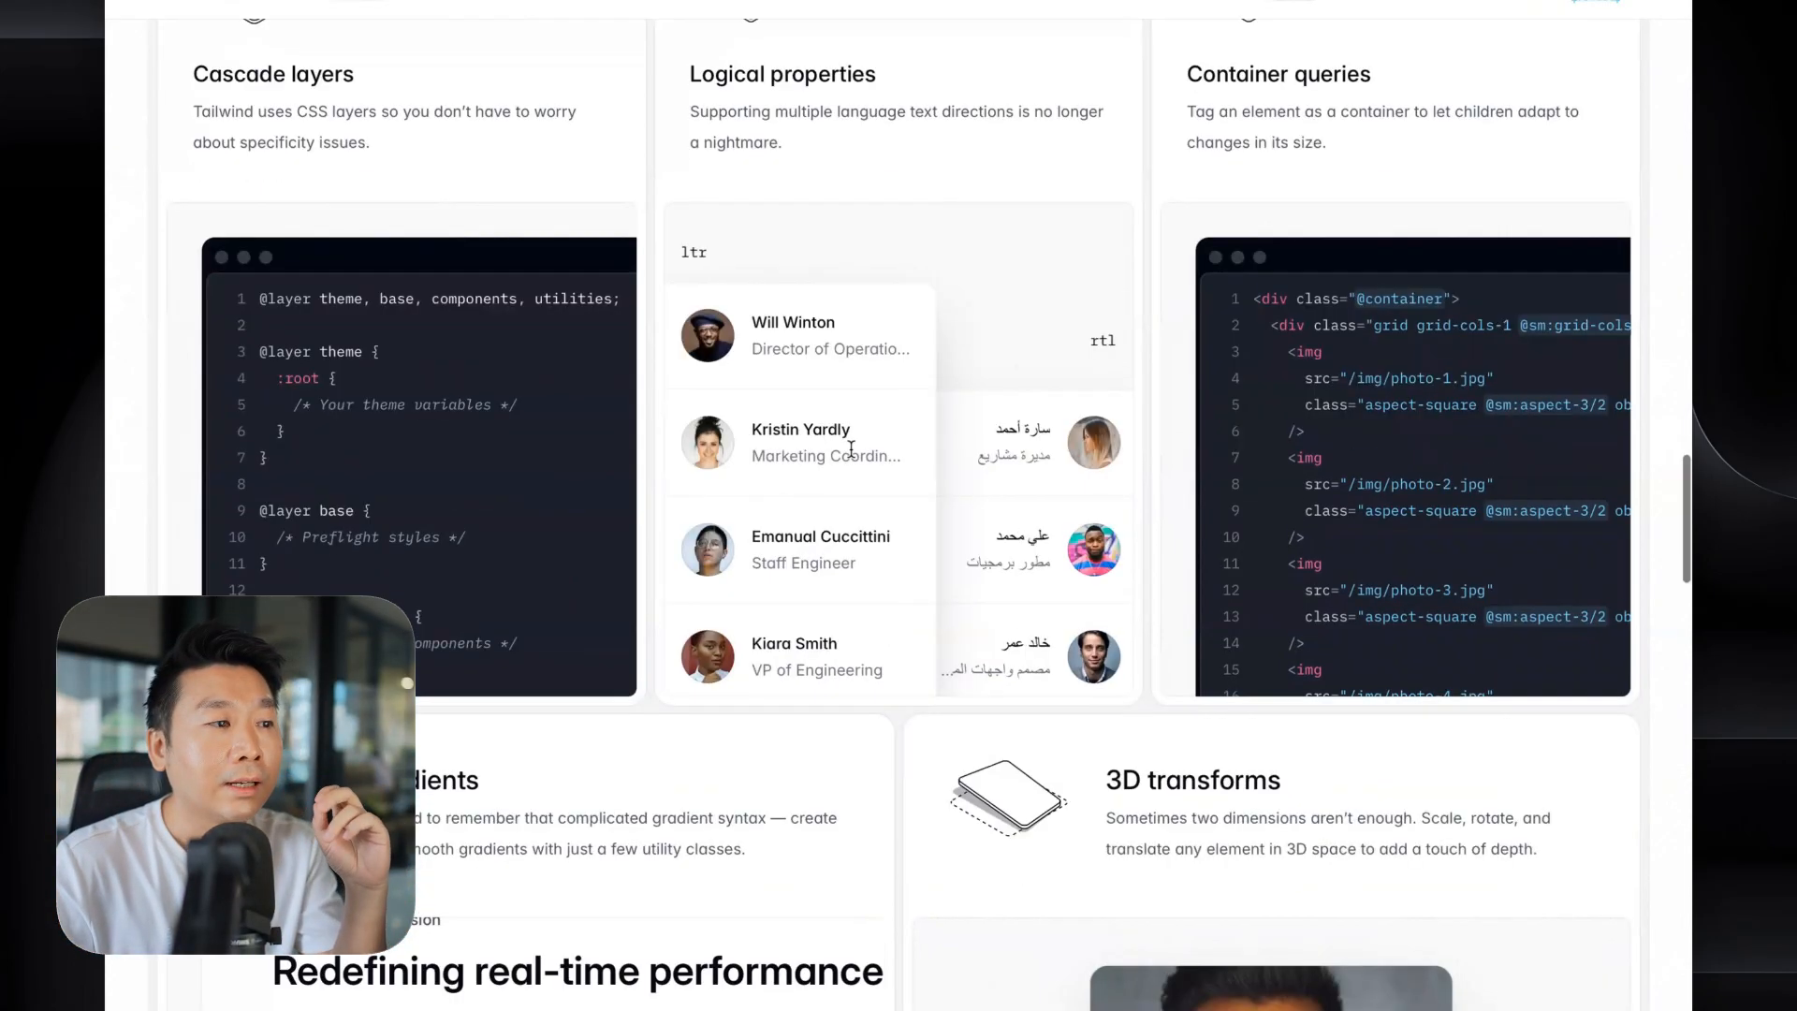
scroll(995, 488, down, 15)
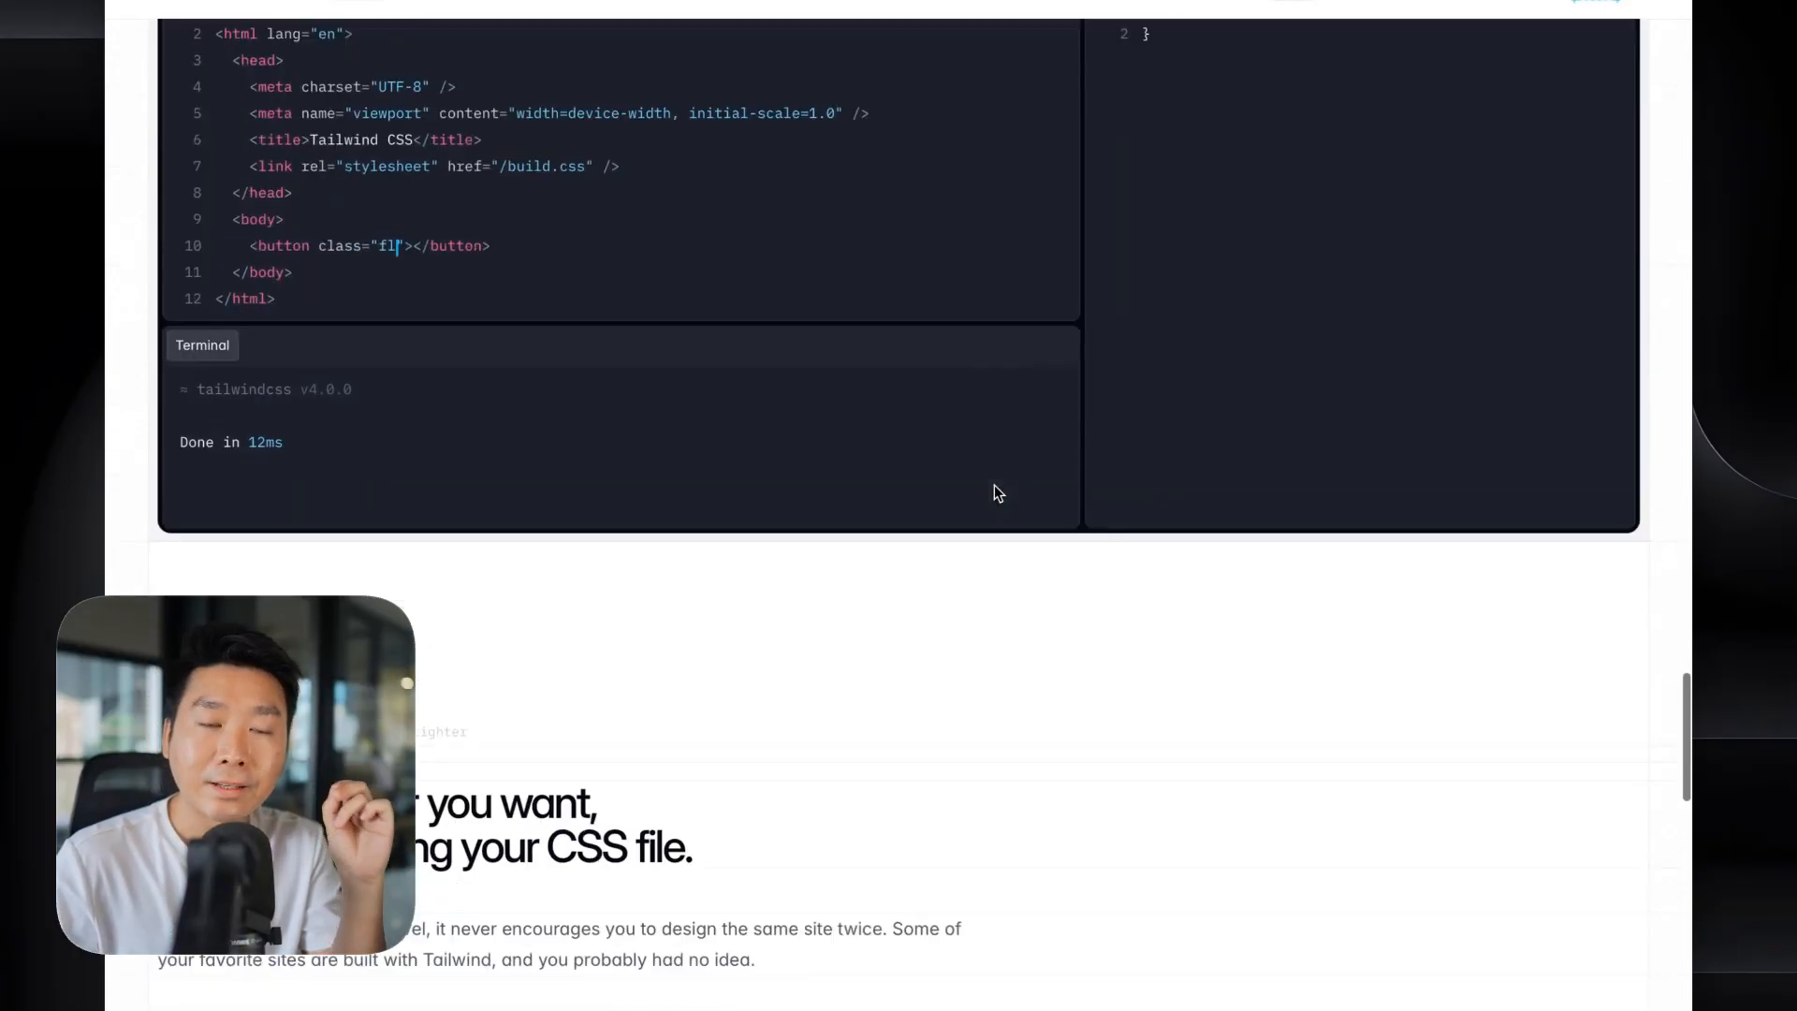
scroll(993, 485, down, 5)
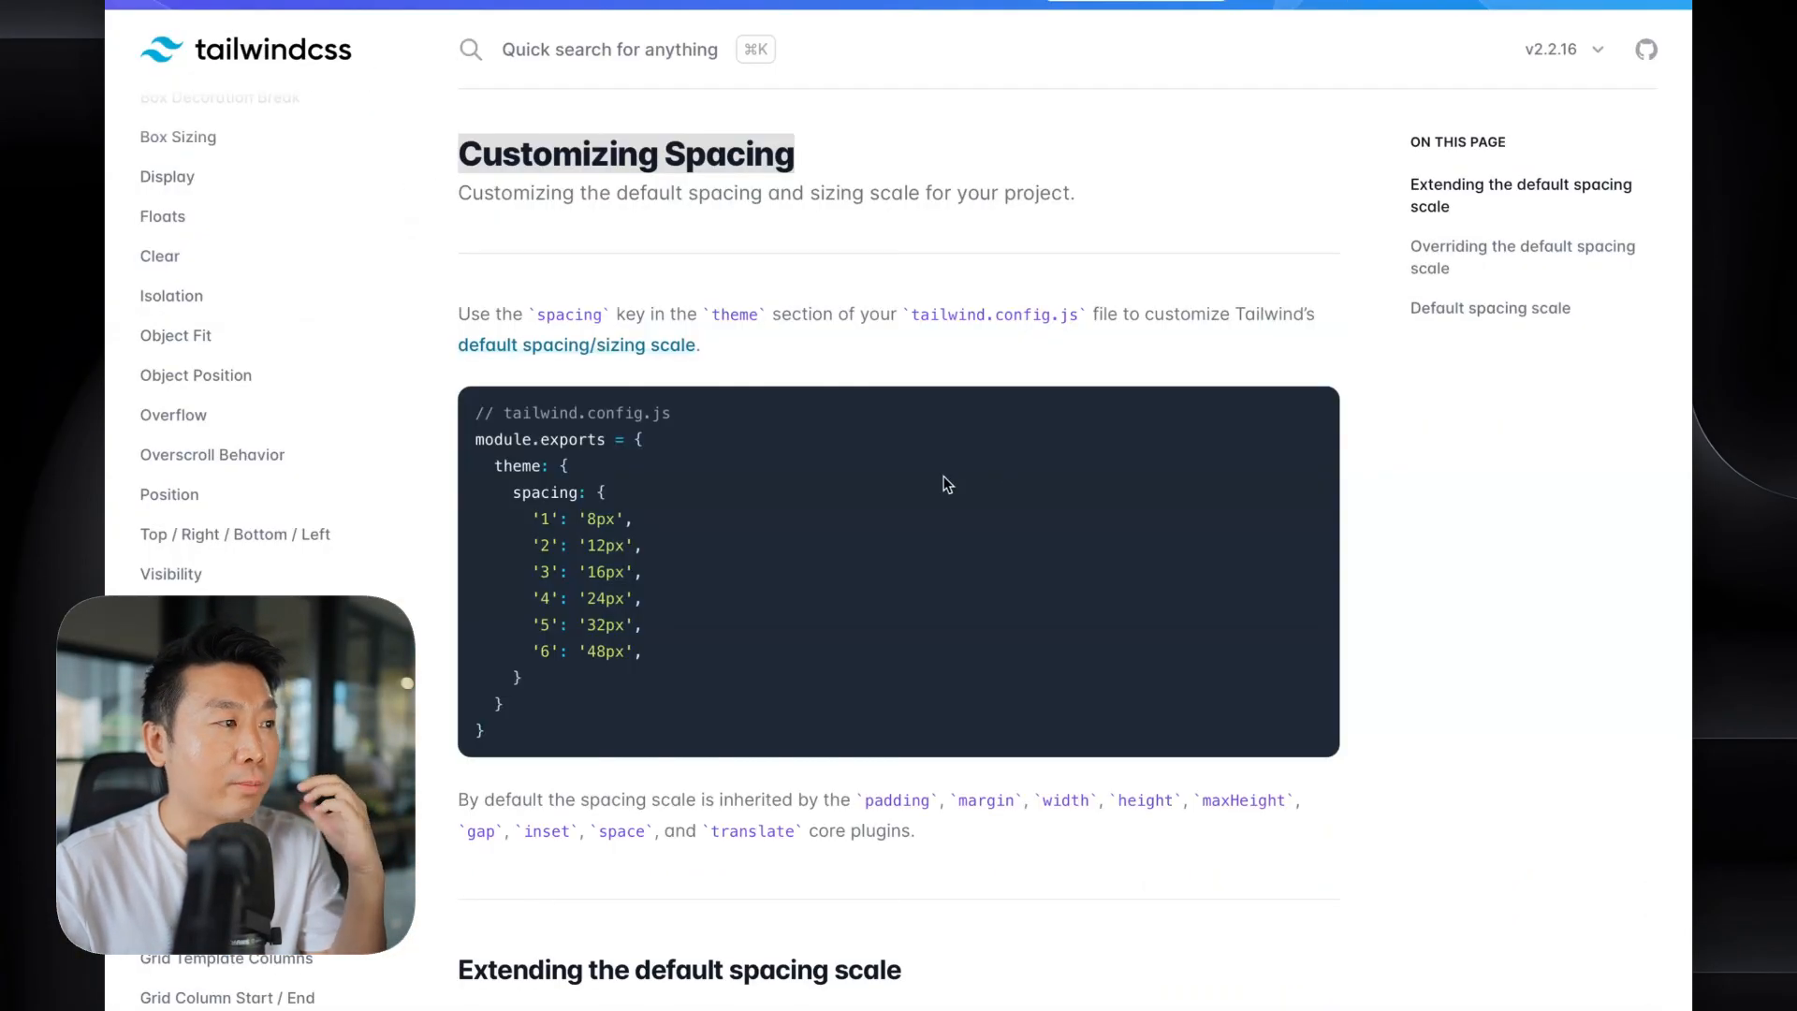
scroll(947, 483, down, 18)
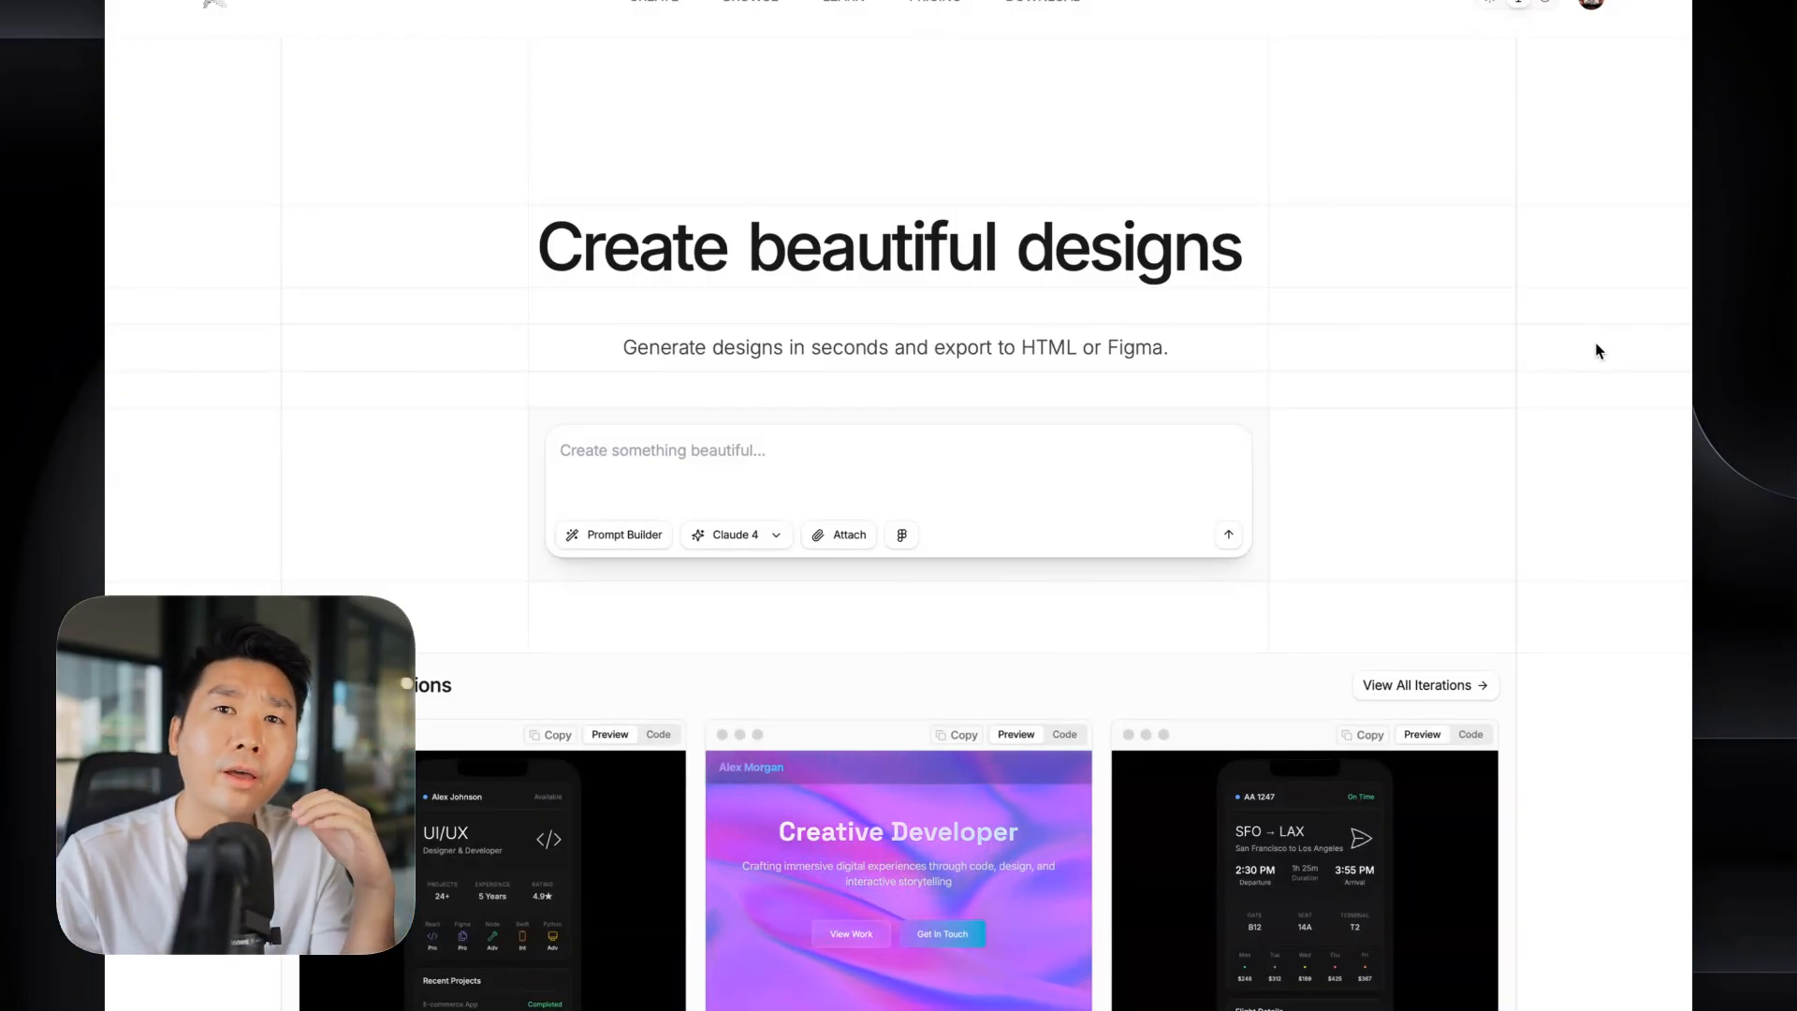
- Skim the recent iterations and chats on Aura's home page, and browse v0's community projects in a new browser tab
scroll(1596, 348, down, 8)
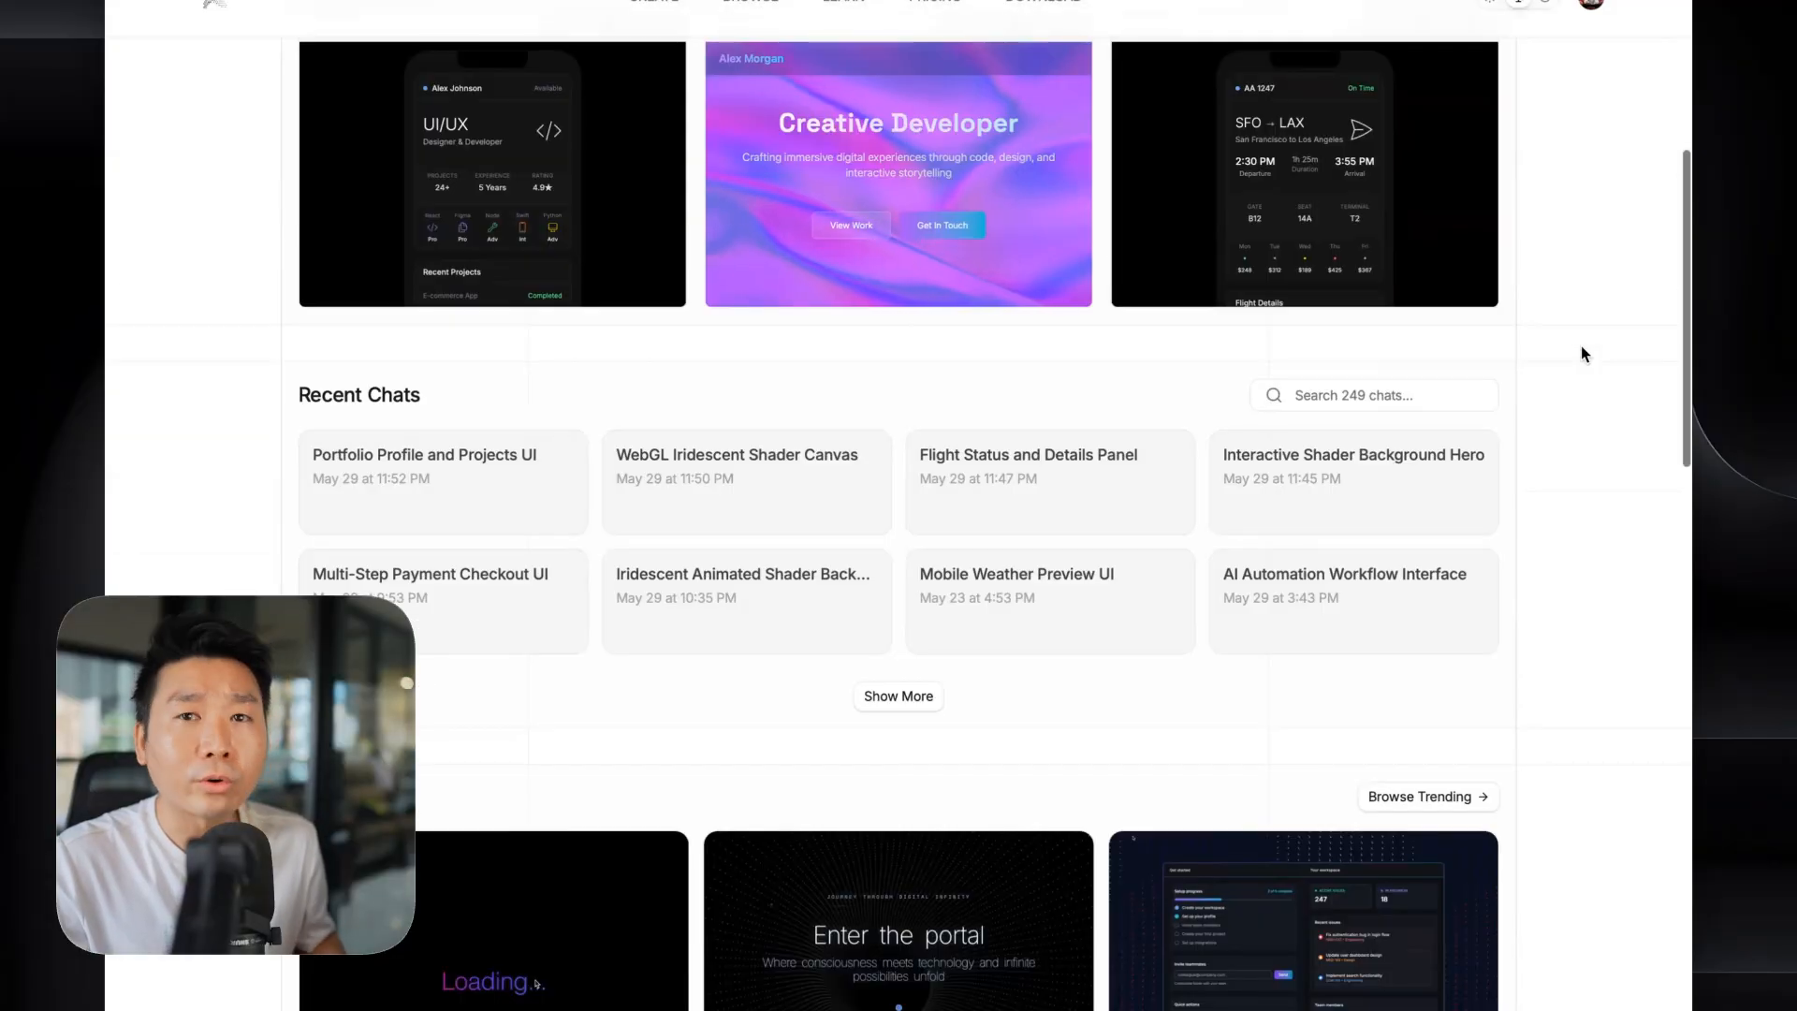
scroll(1583, 353, up, 8)
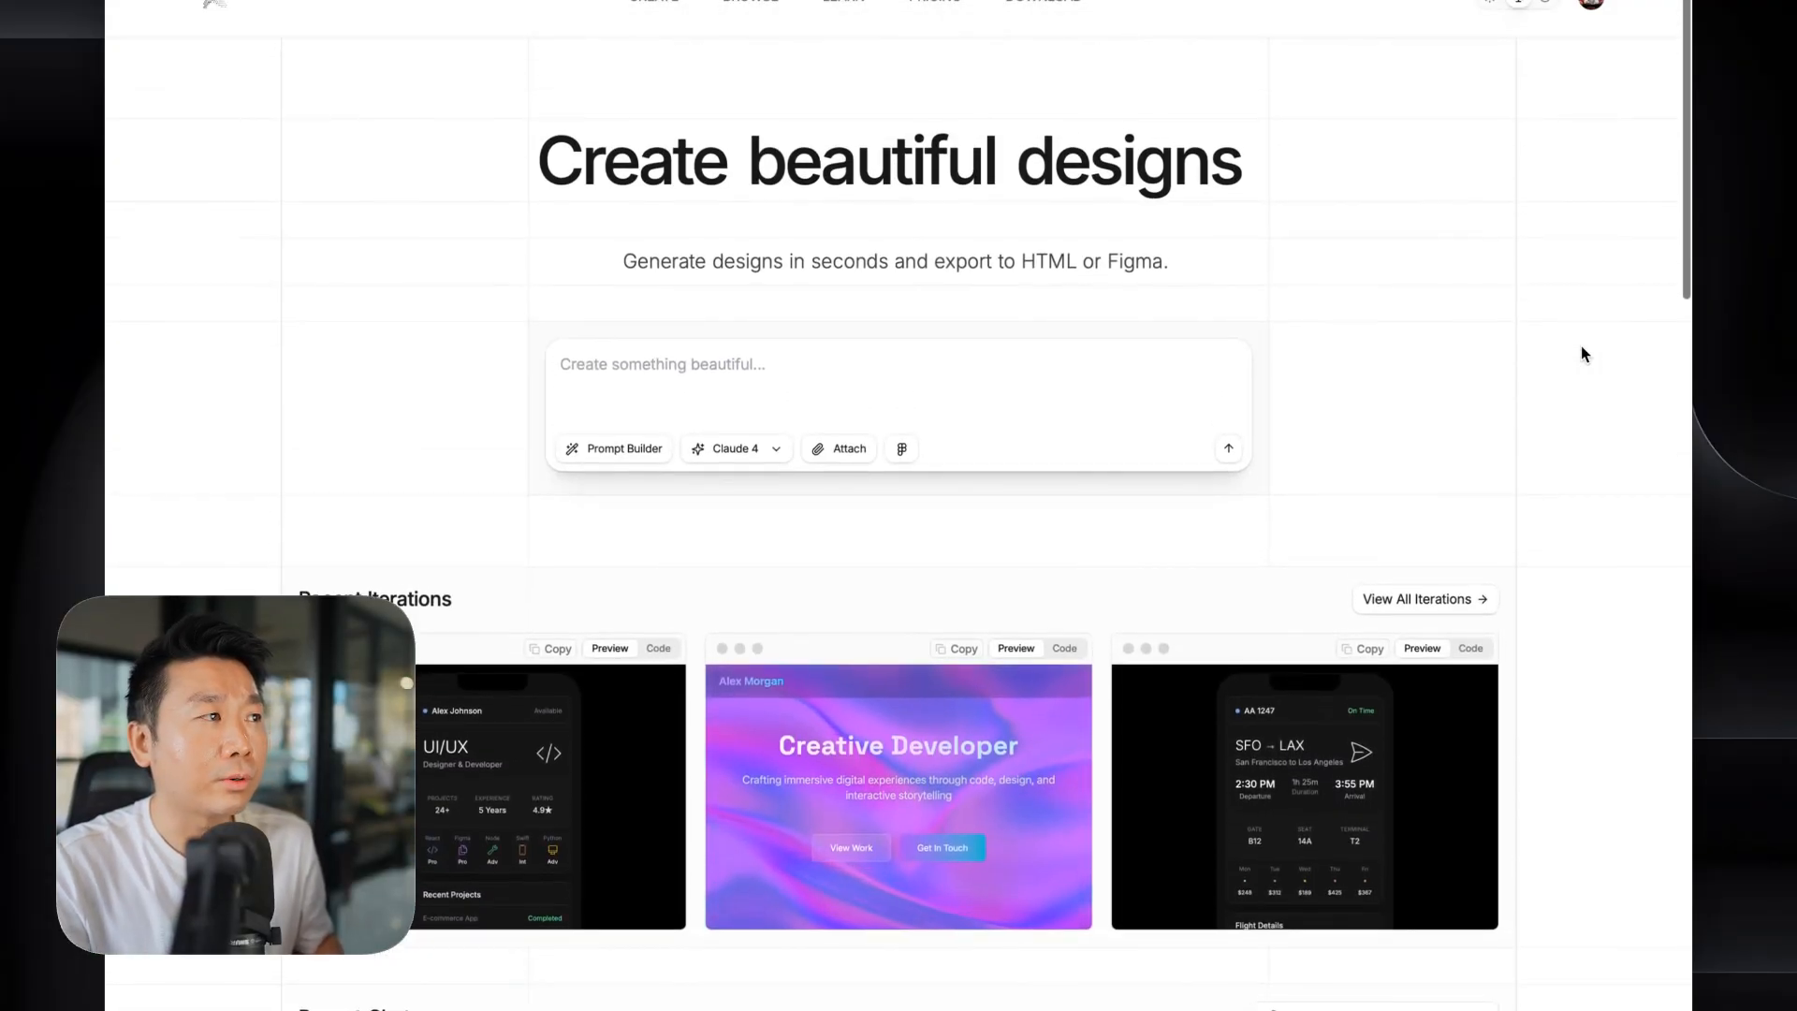
key(super+t)
text(v)
key(Return)
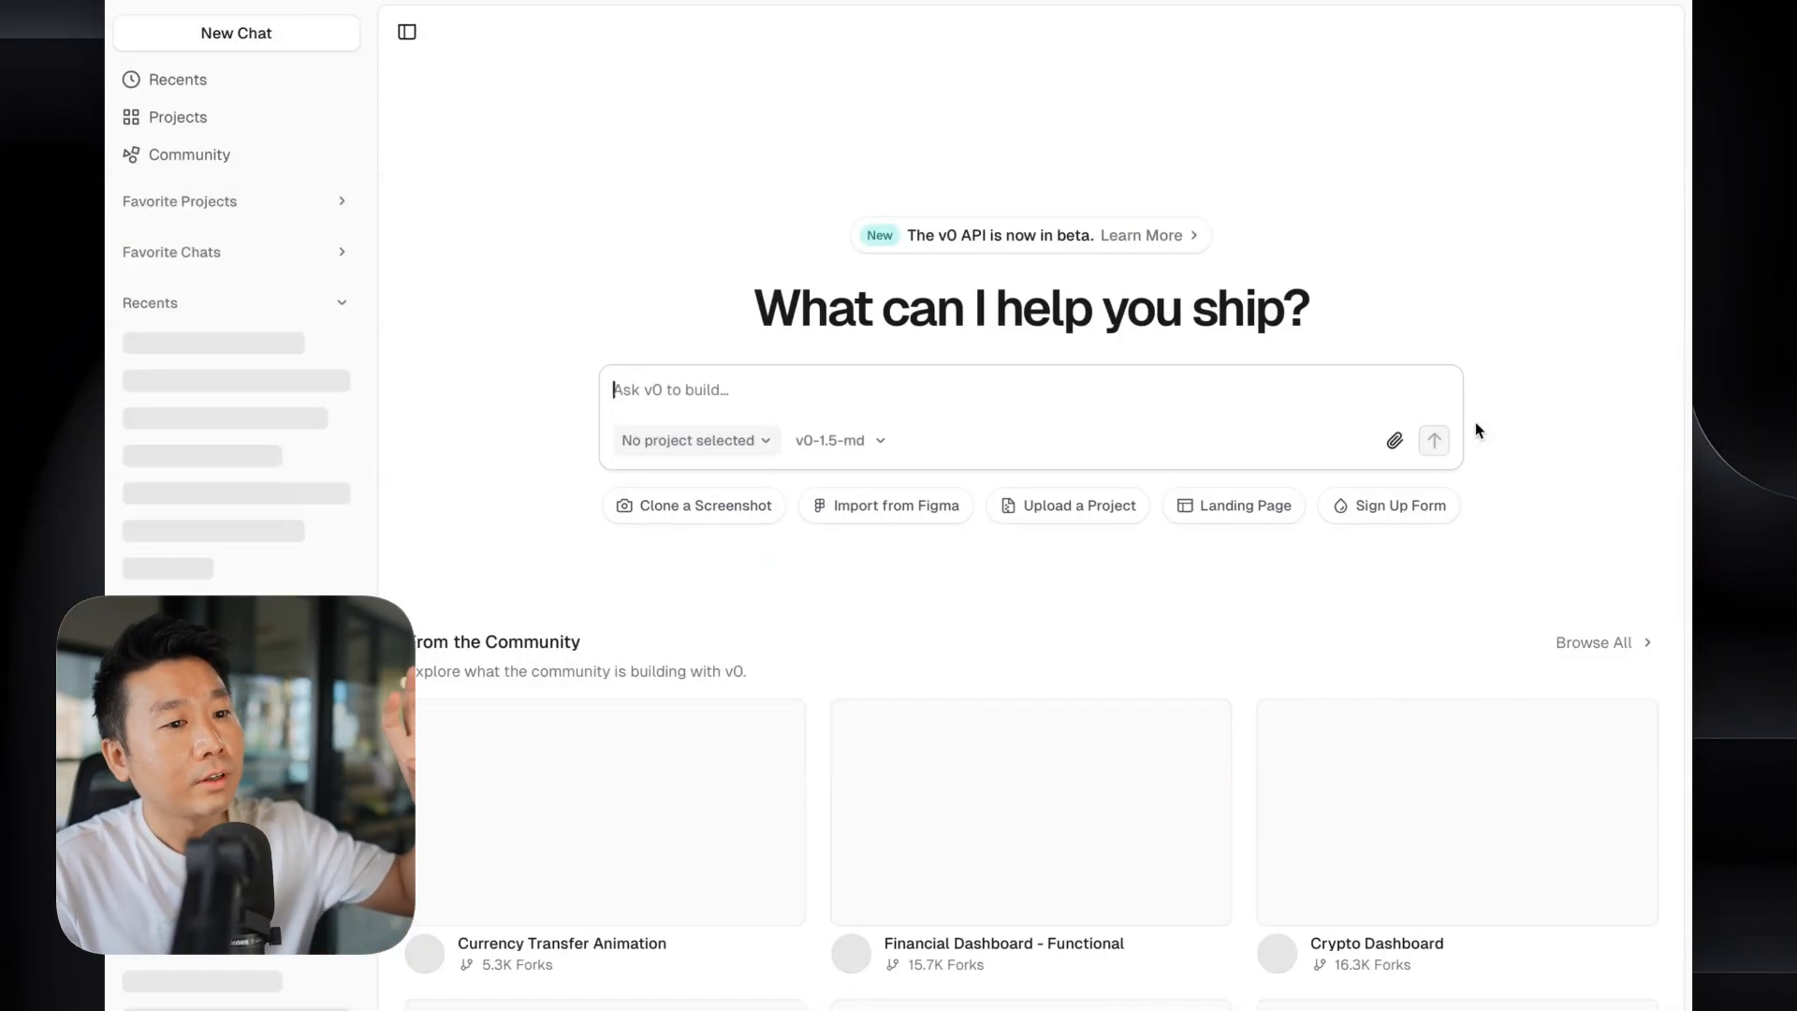
scroll(1487, 413, down, 5)
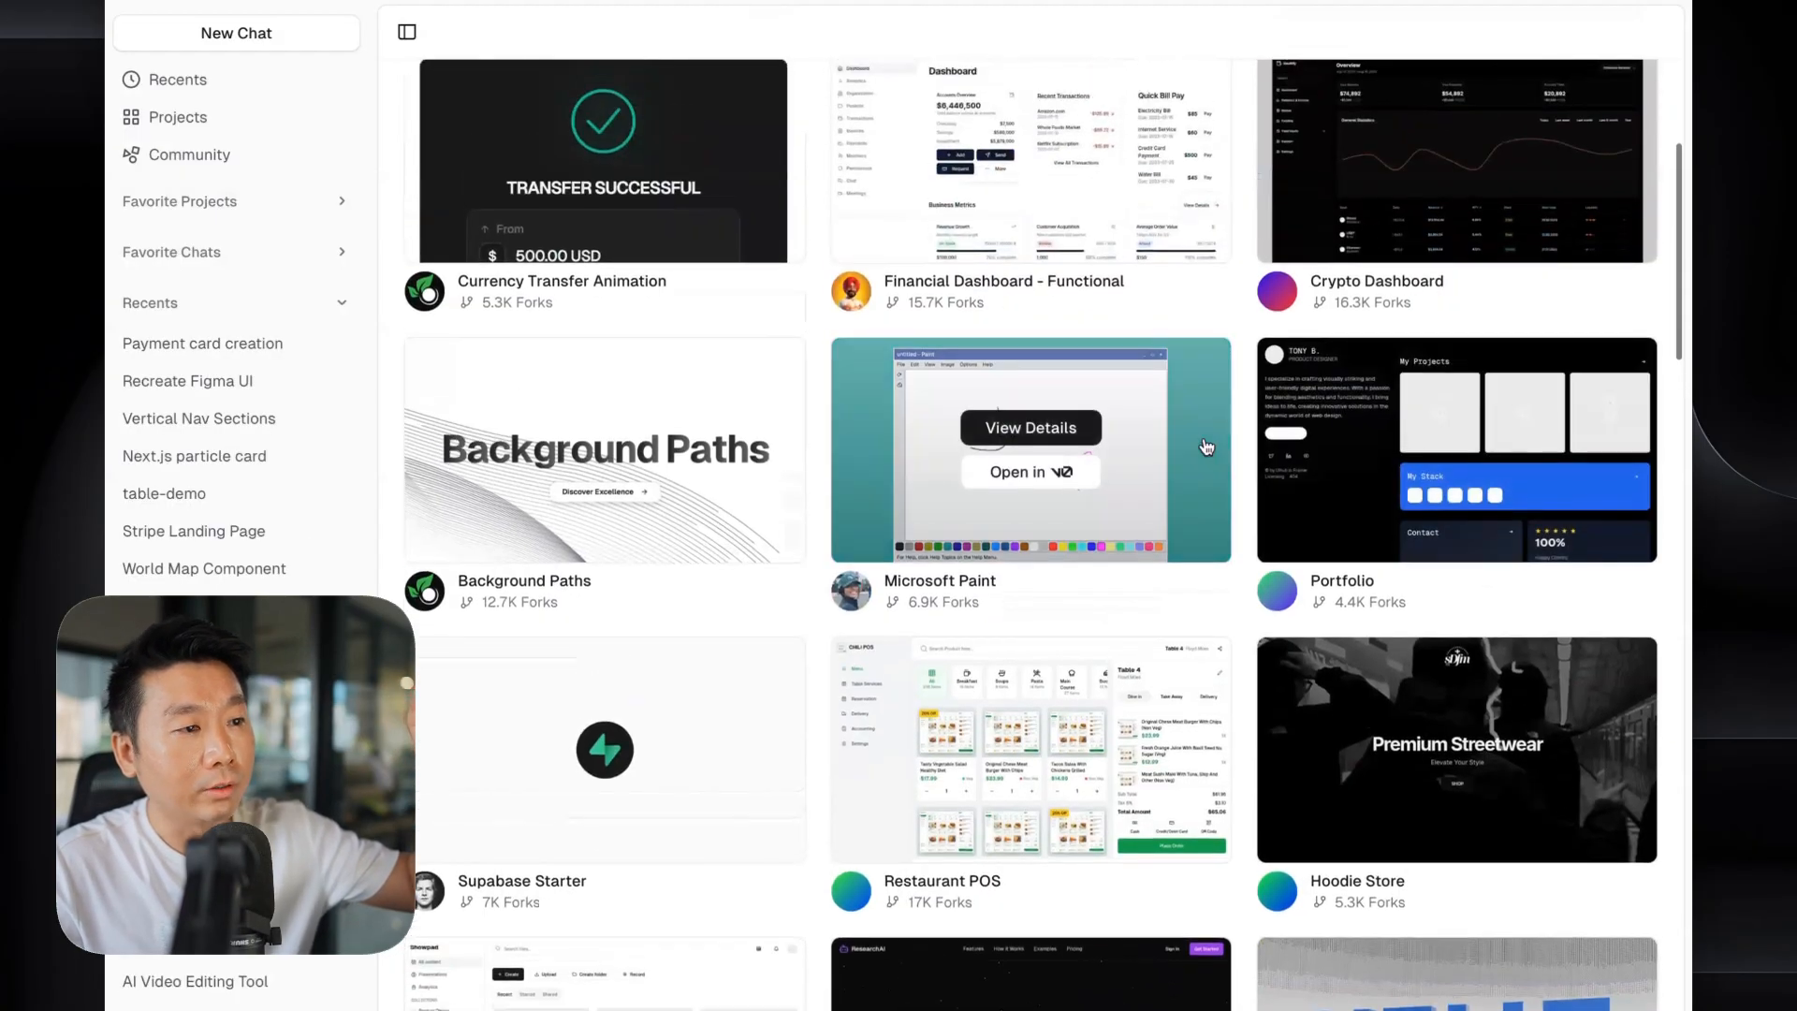
scroll(1149, 871, down, 2)
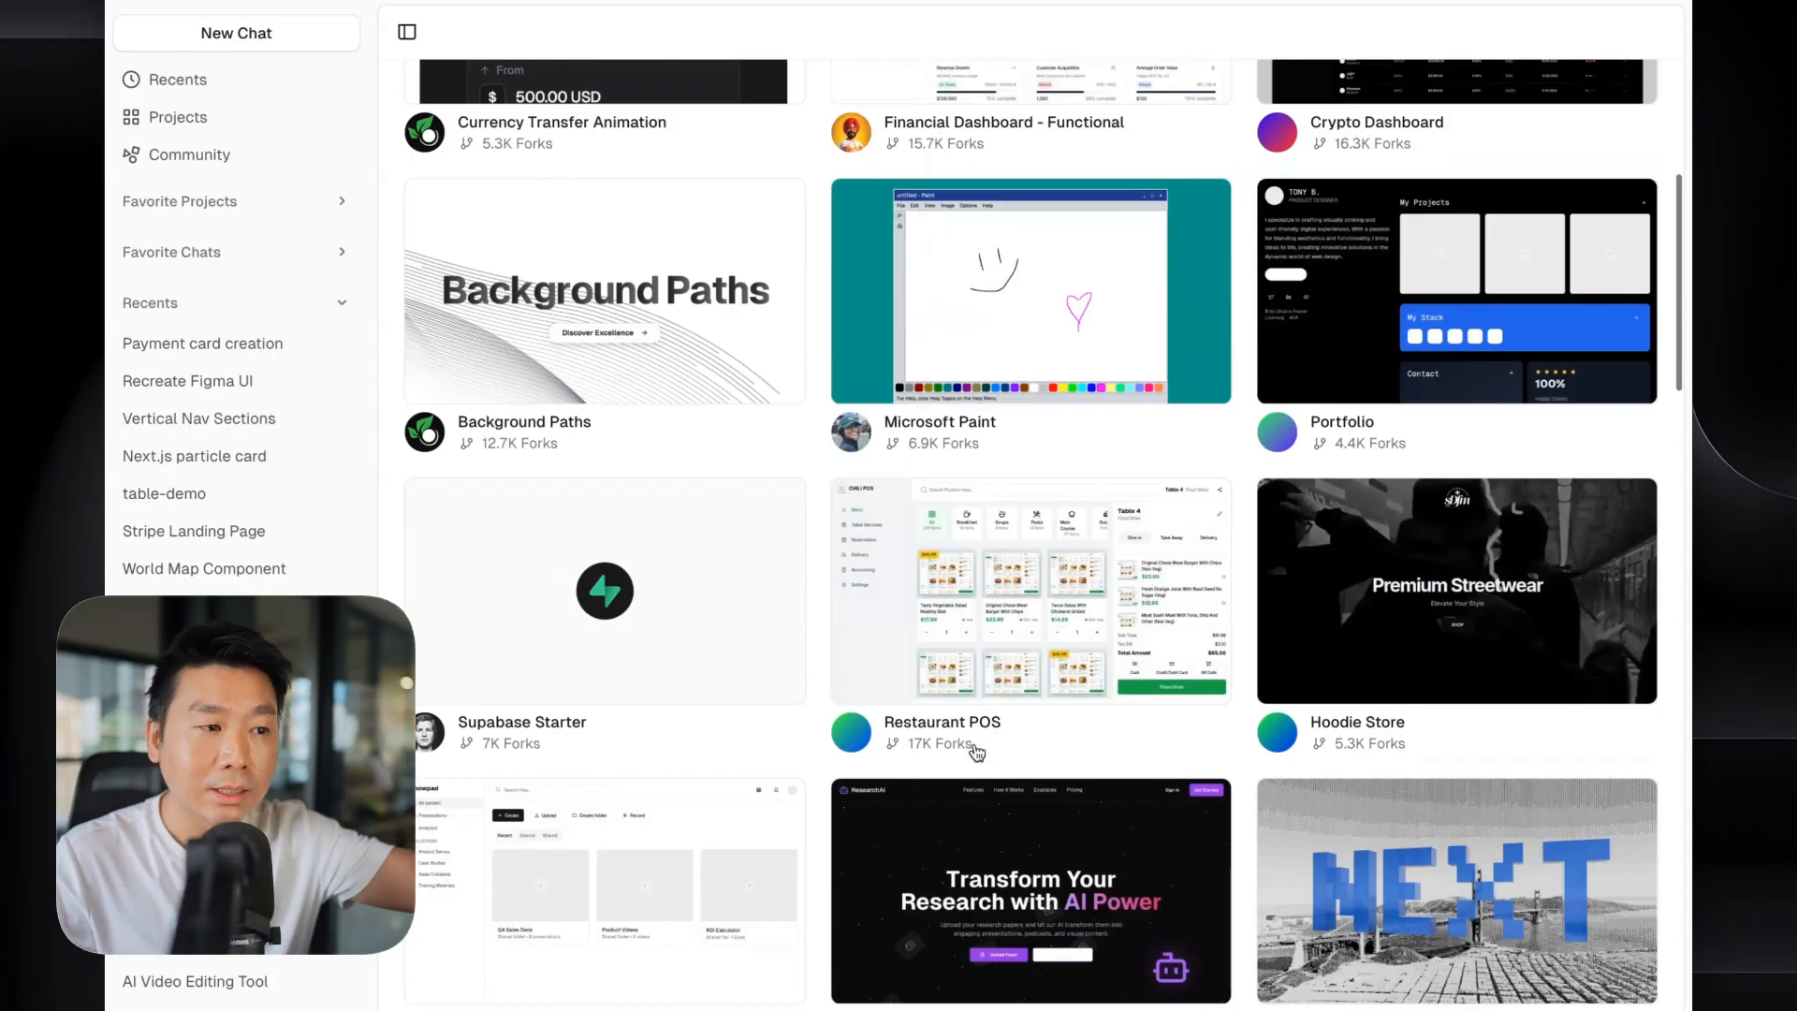
scroll(976, 752, down, 20)
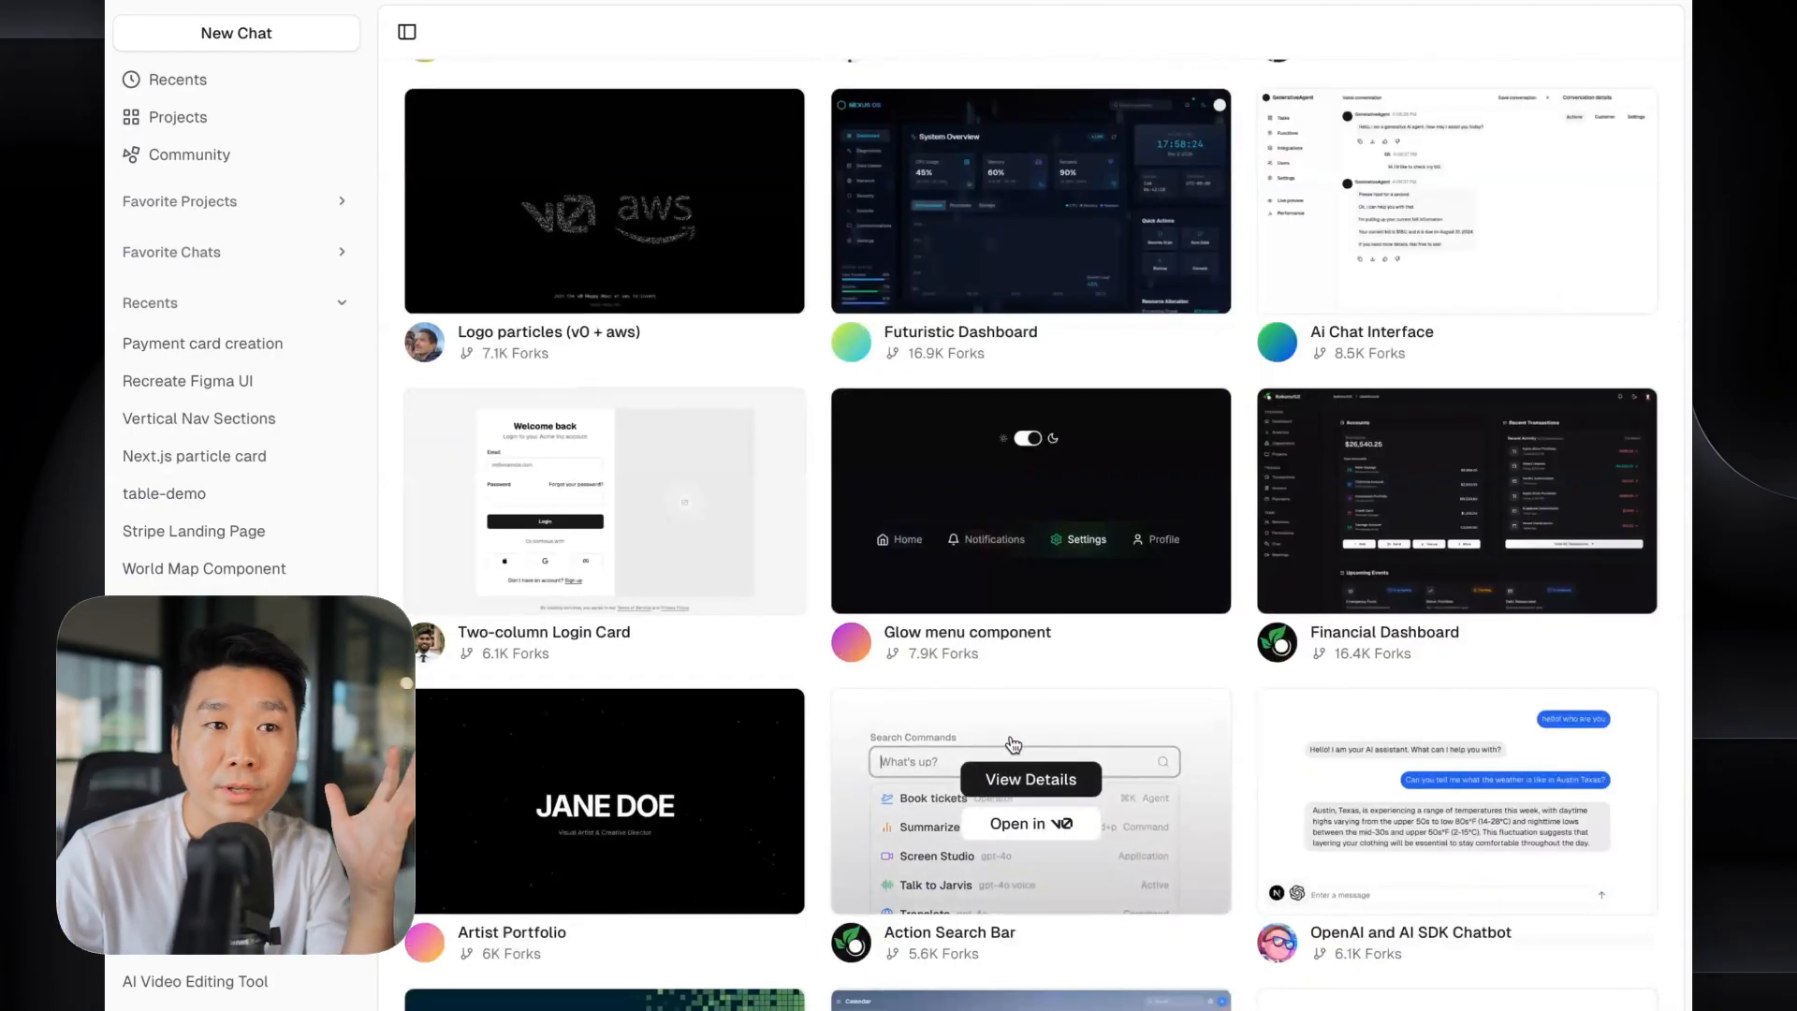
scroll(1100, 683, up, 20)
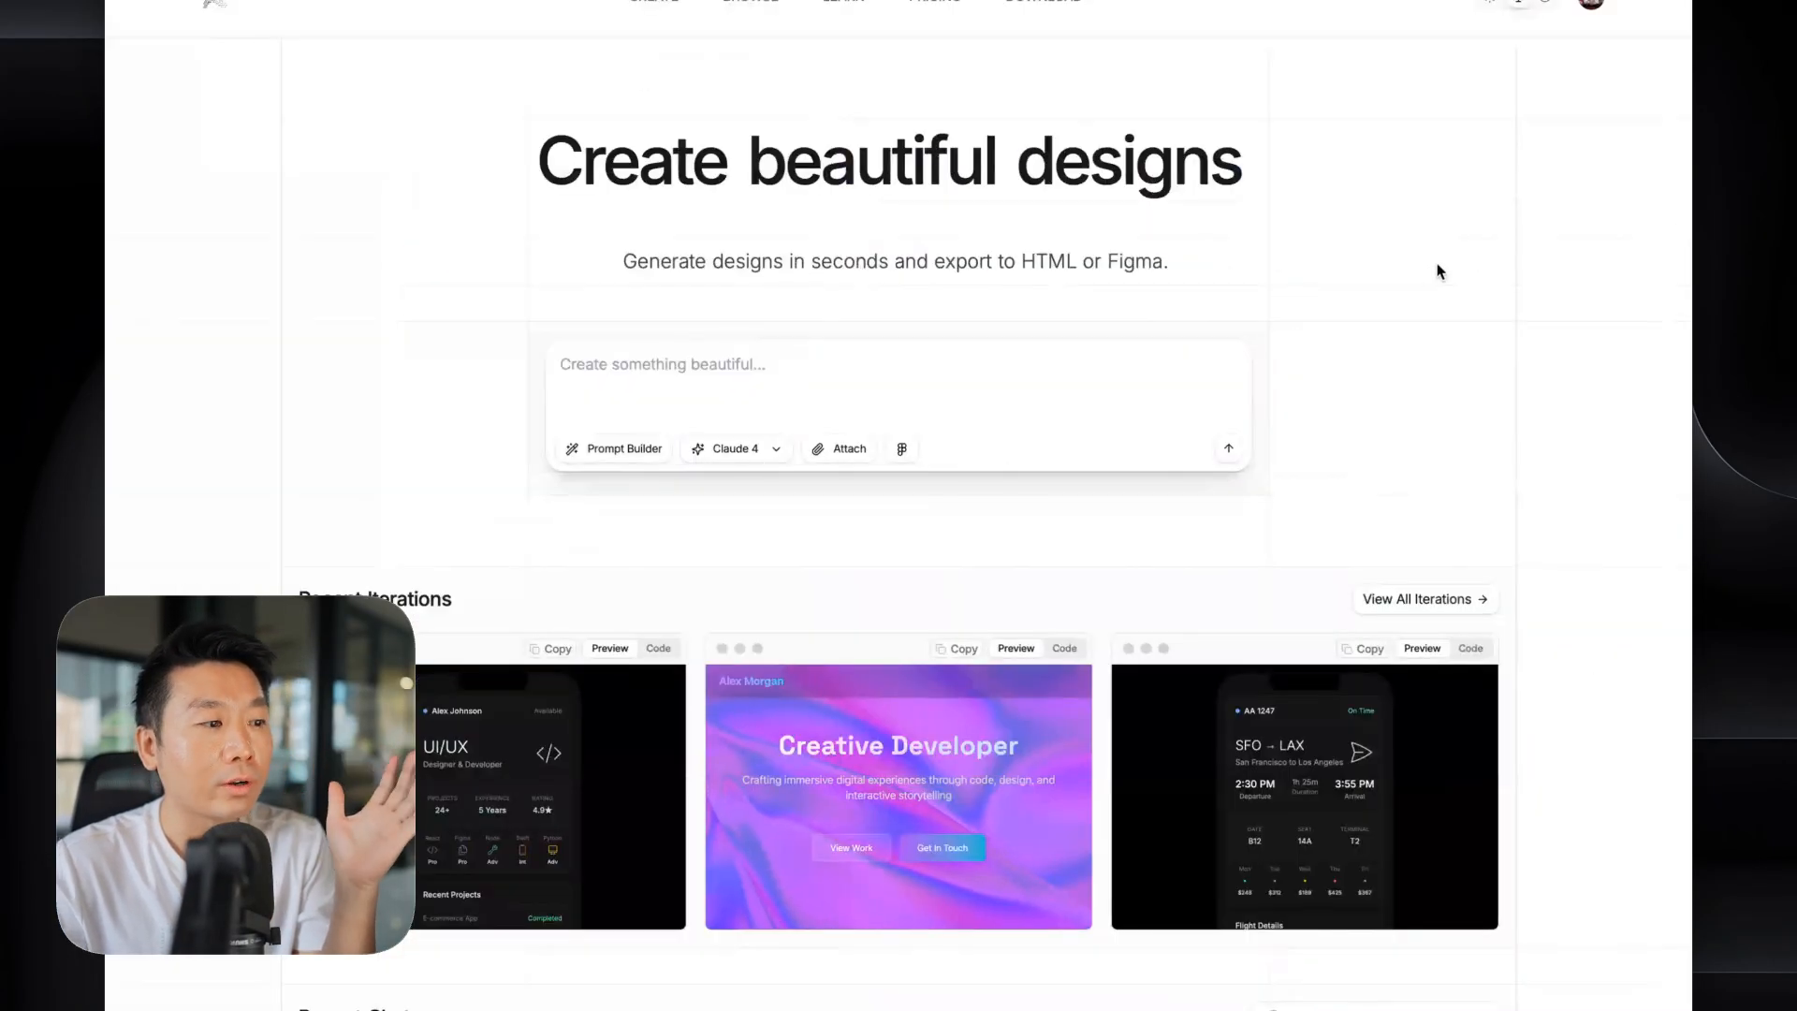
- Look over the Trending and Featured designs on Aura's home page
scroll(1439, 272, down, 13)
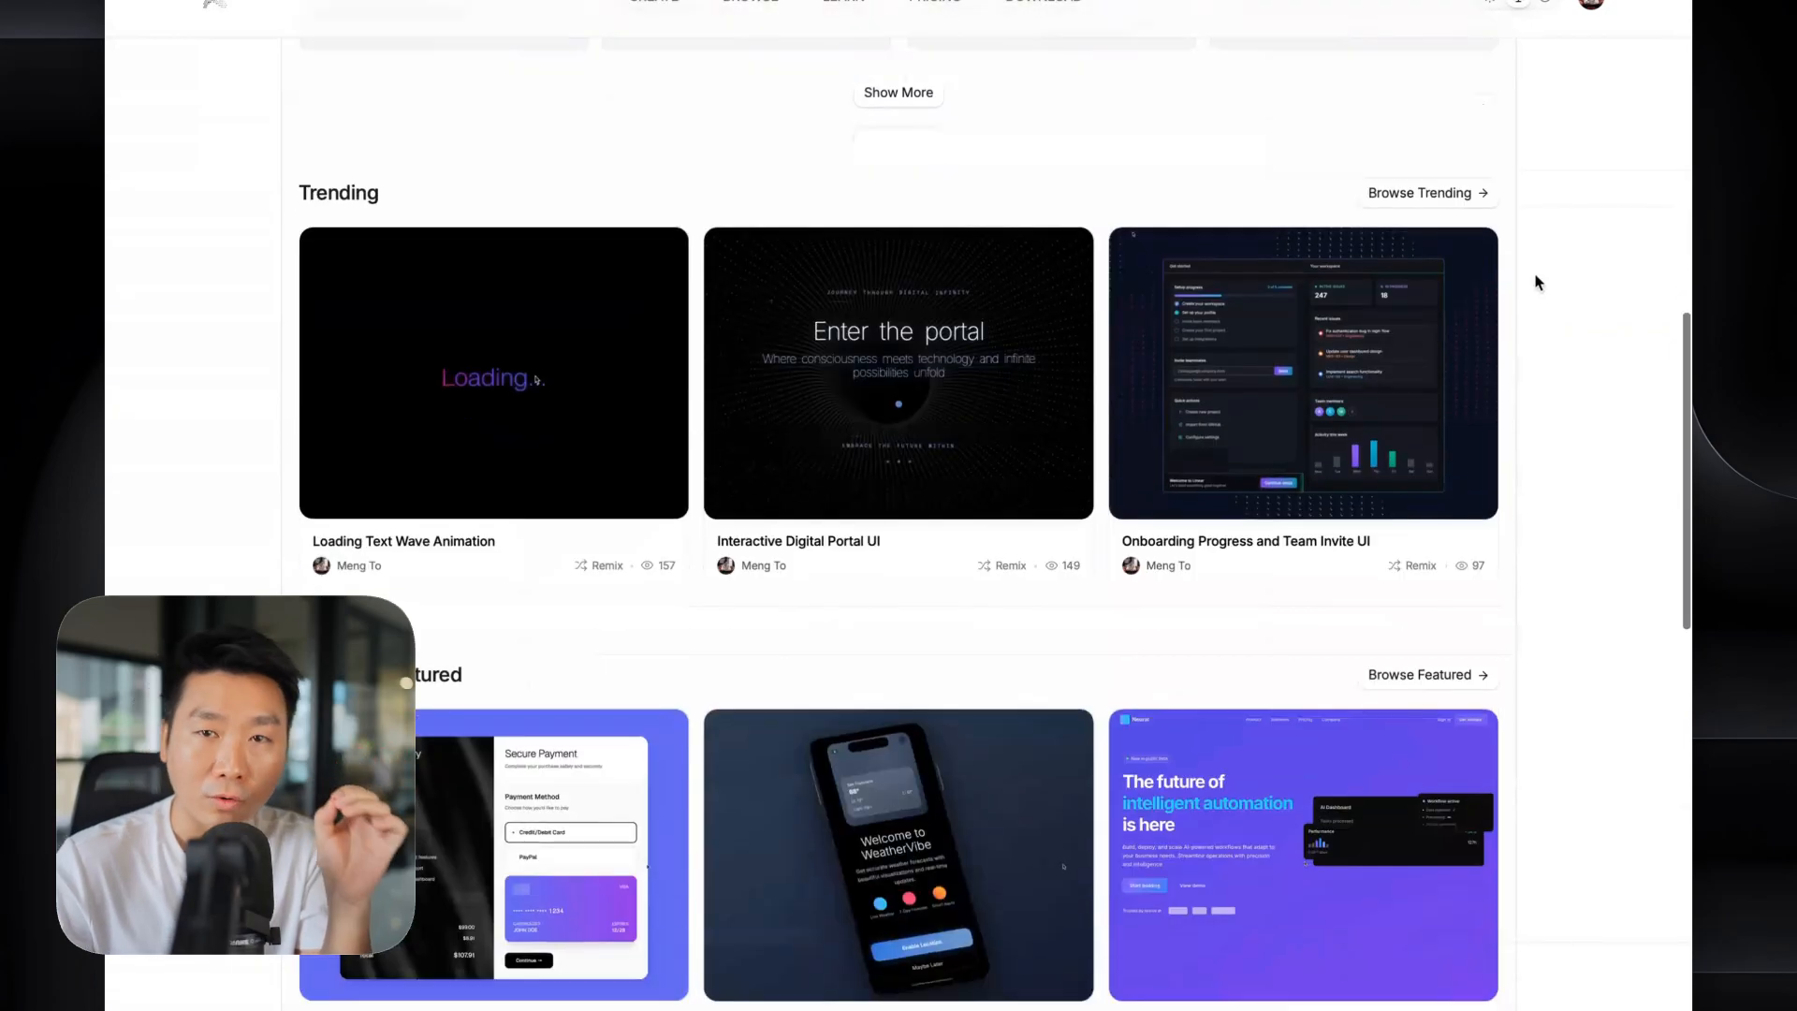
scroll(1535, 279, up, 13)
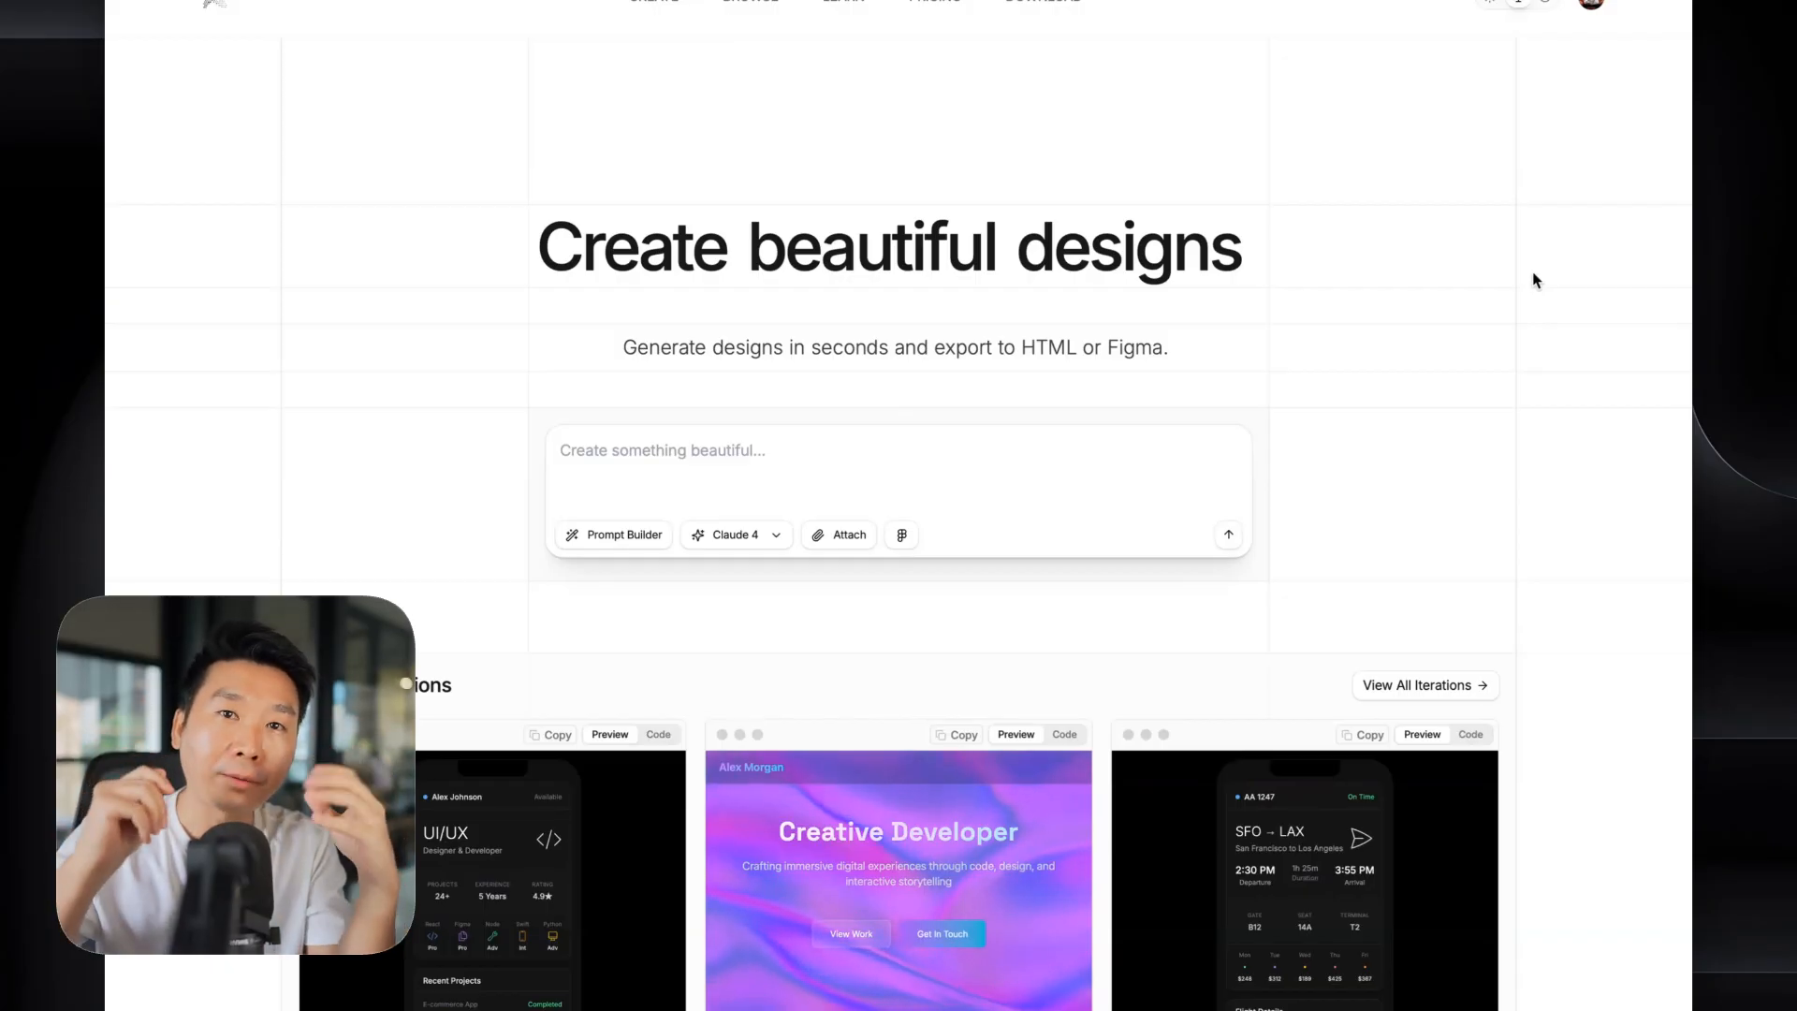
- Skim the Recent Chats, Trending and Recently Featured sections of the home page
scroll(1114, 665, down, 13)
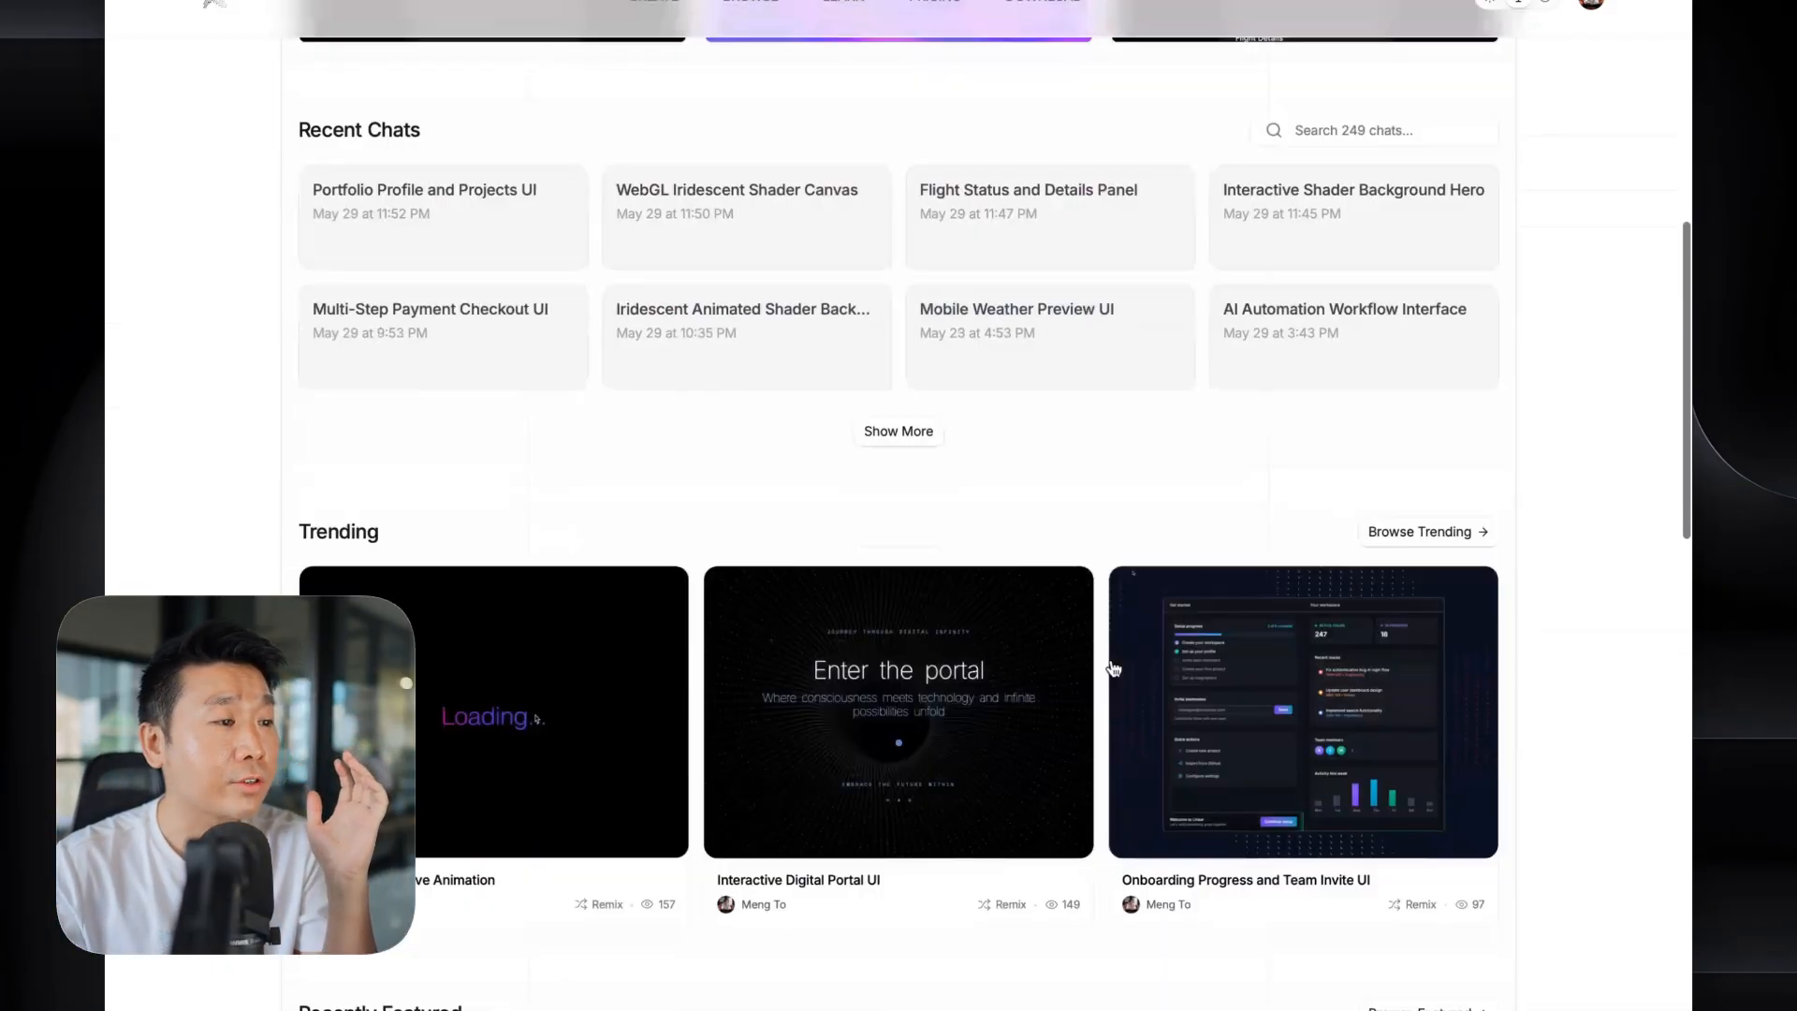
scroll(949, 545, down, 3)
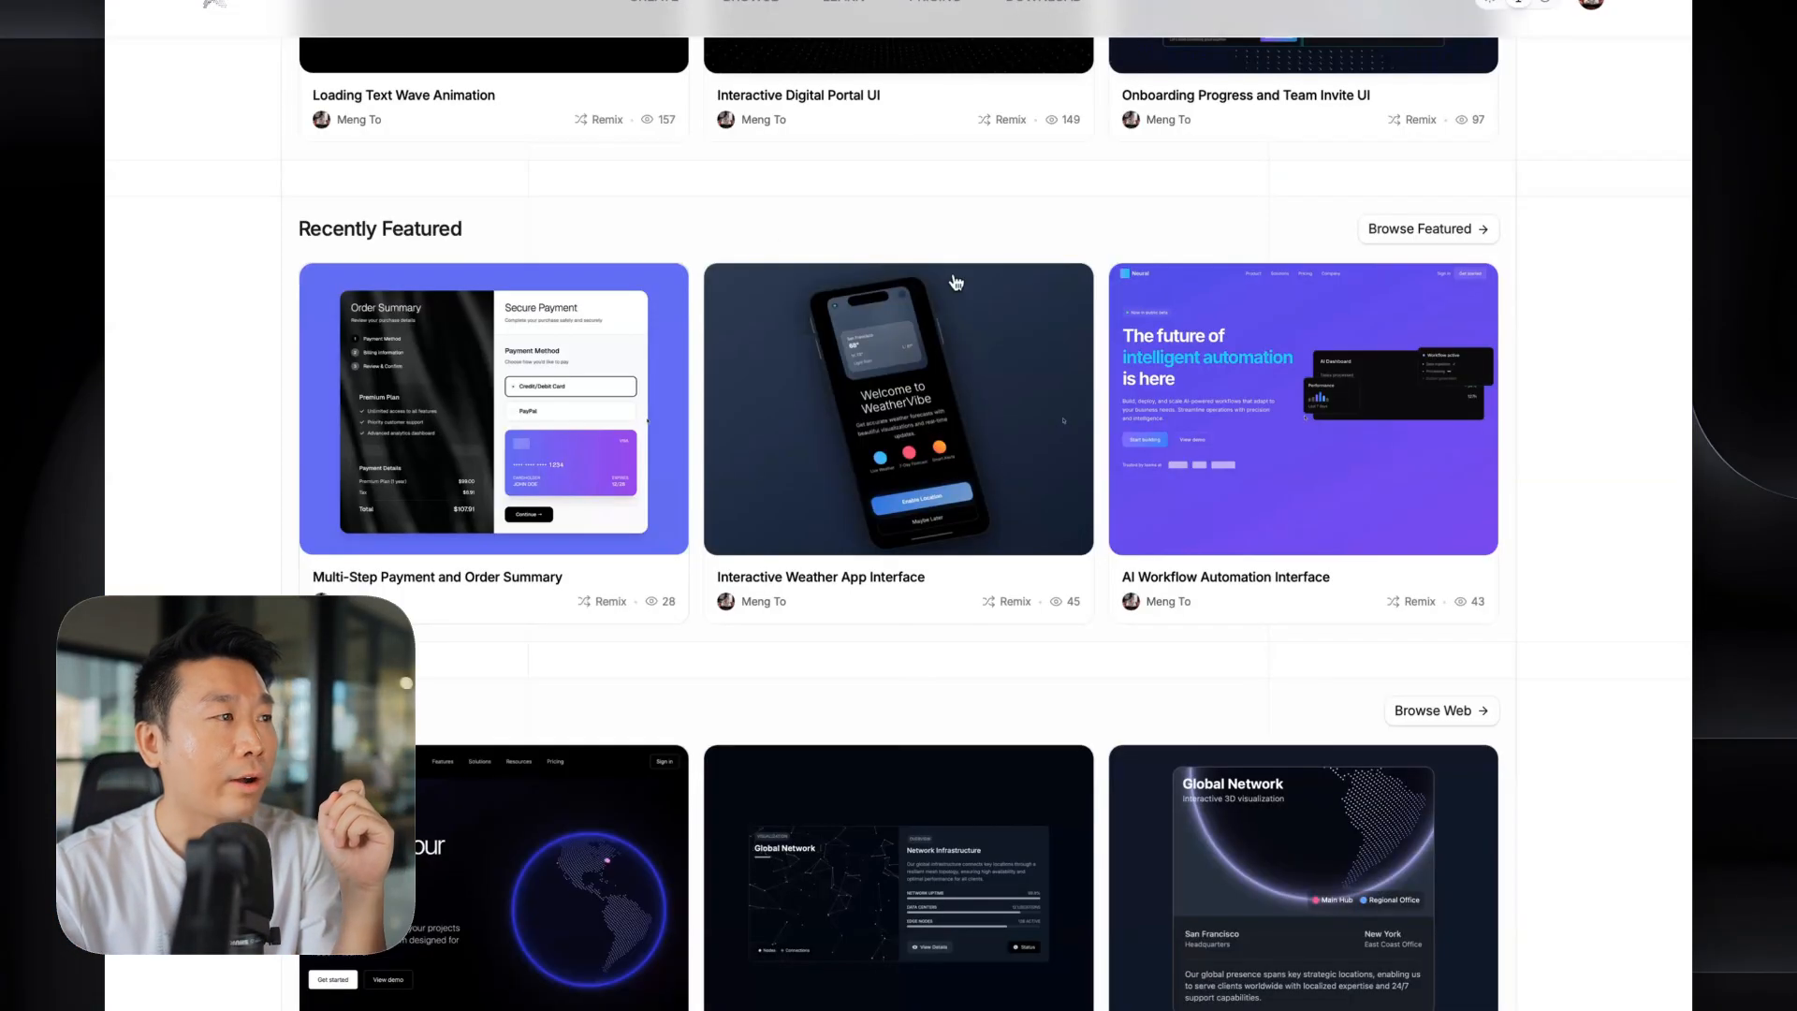
scroll(1463, 325, up, 15)
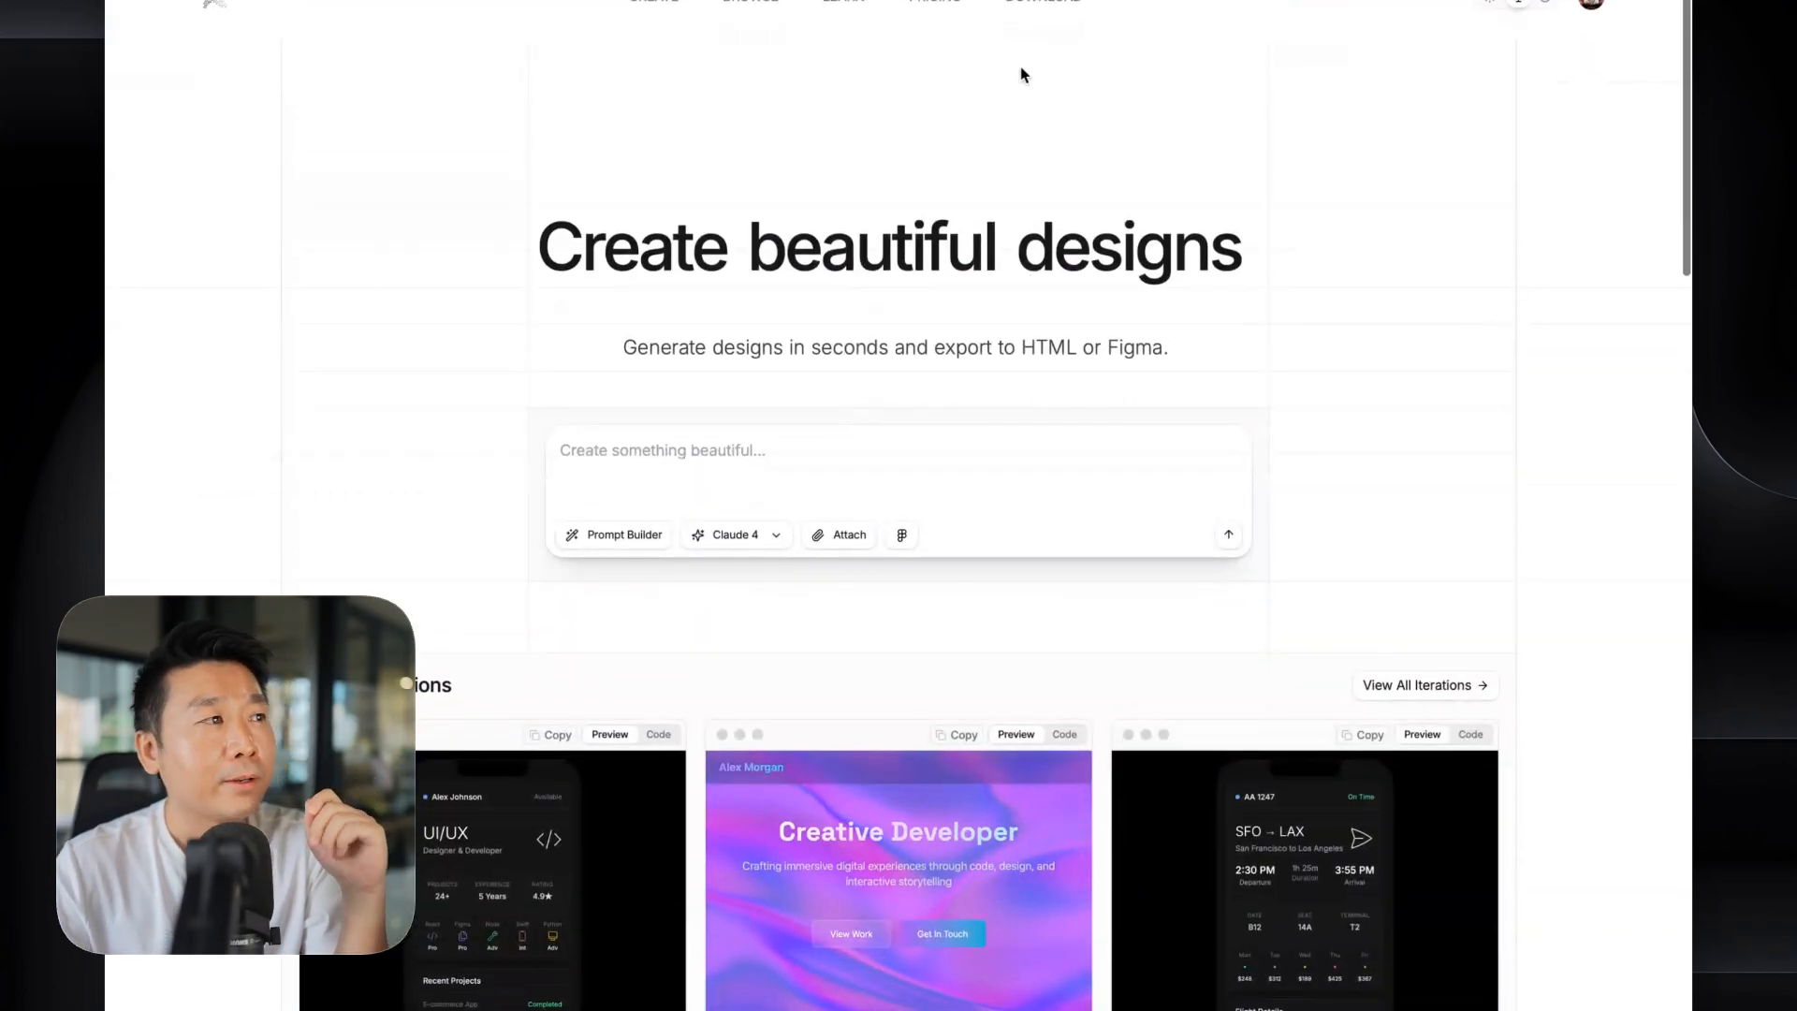
- Open the component library, look over its most popular components of all time and view the Interactive Globe Hero Section
scroll(1021, 75, up, 1)
click(740, 32)
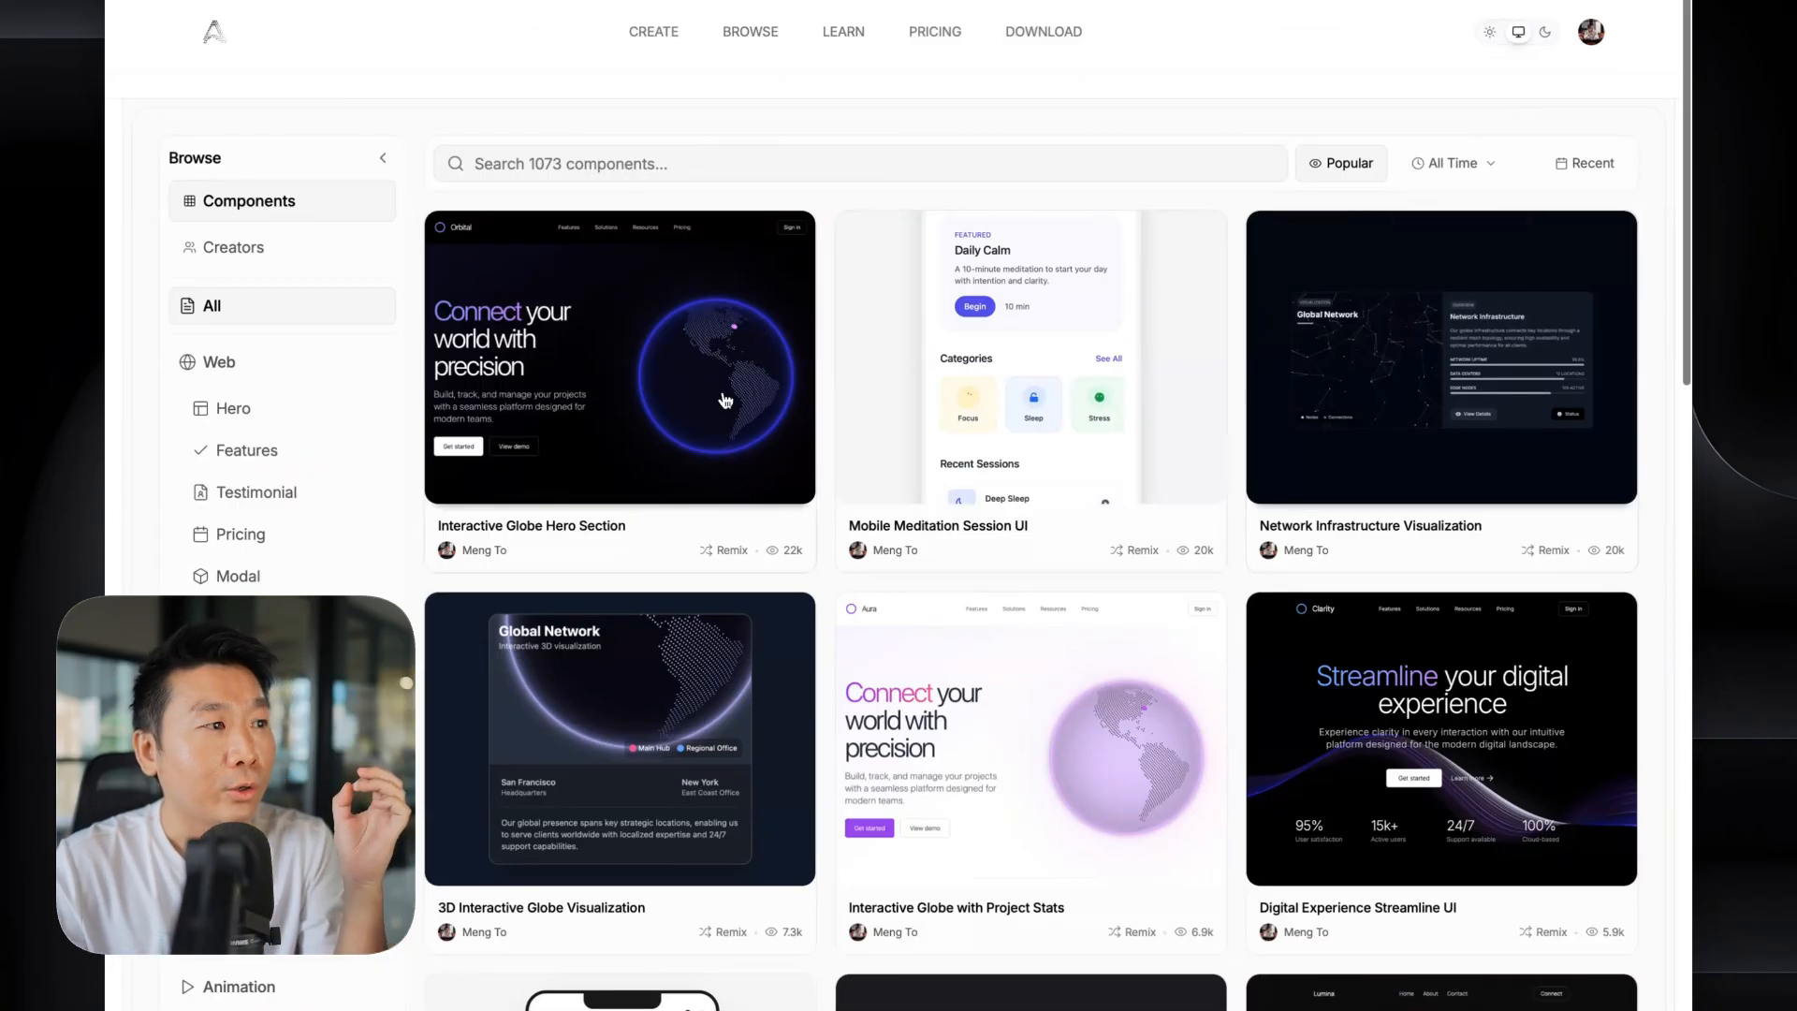
scroll(937, 360, down, 7)
scroll(937, 359, down, 15)
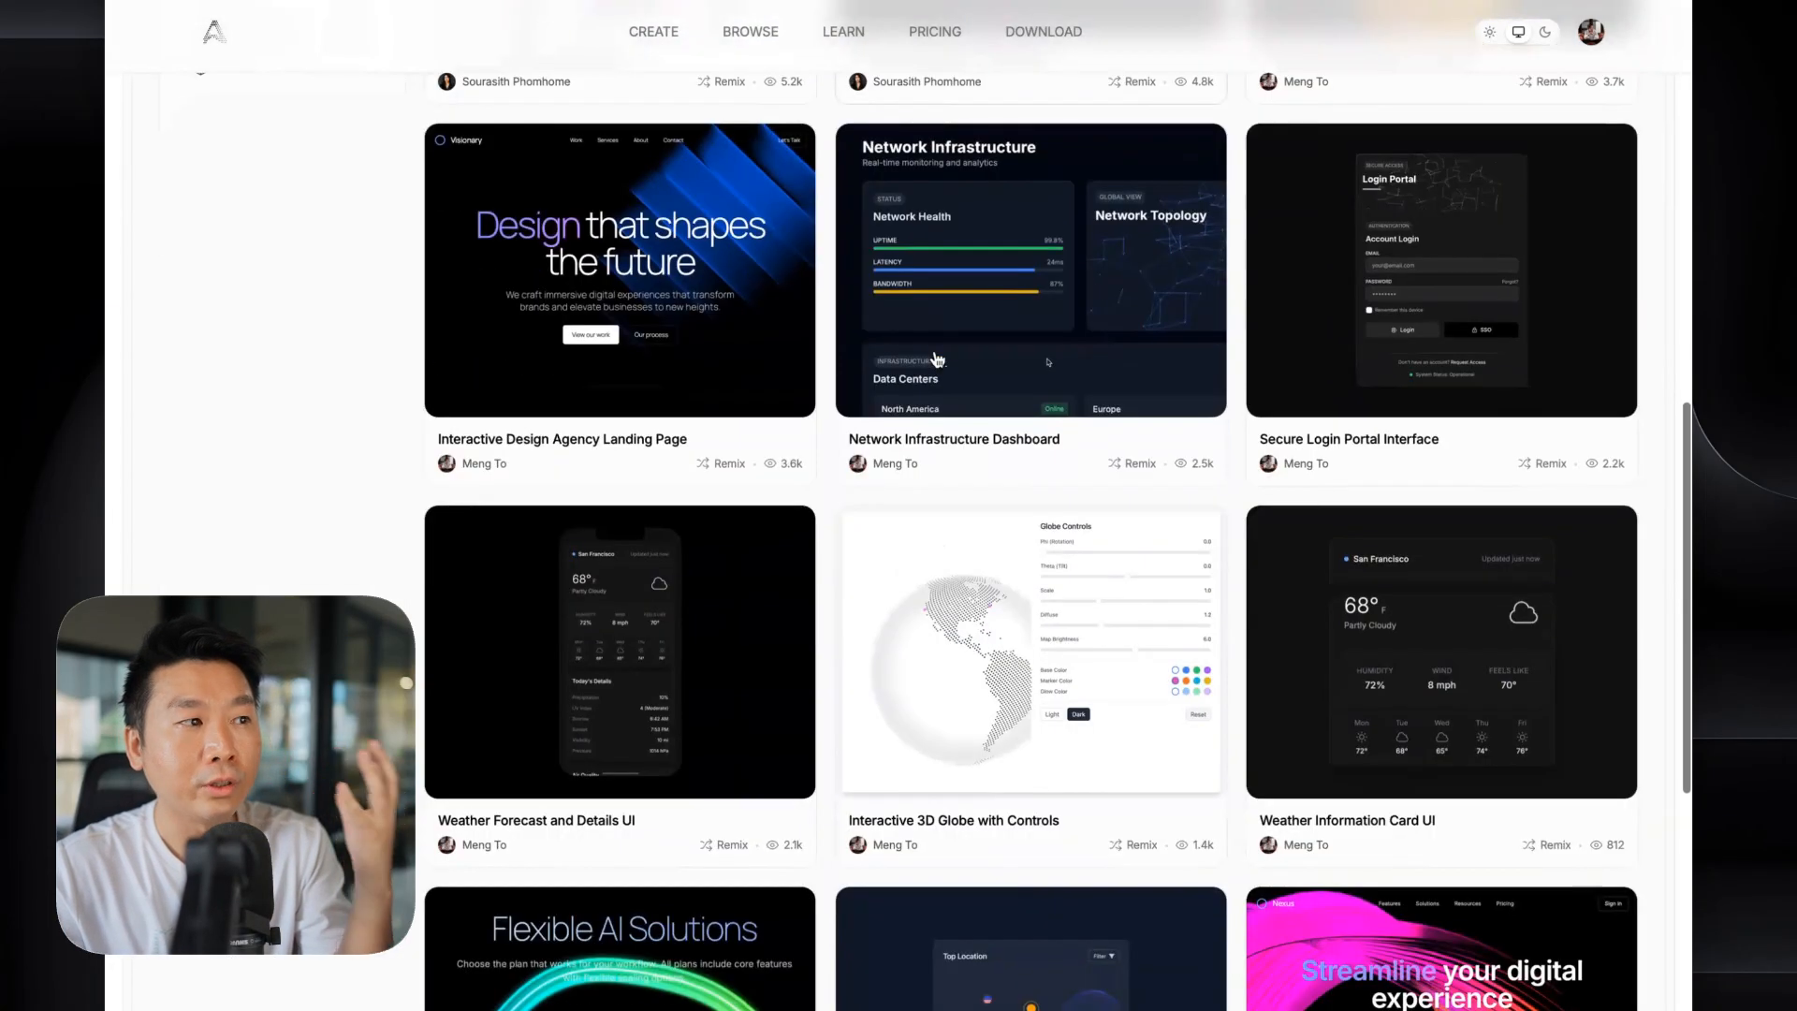
scroll(937, 359, up, 20)
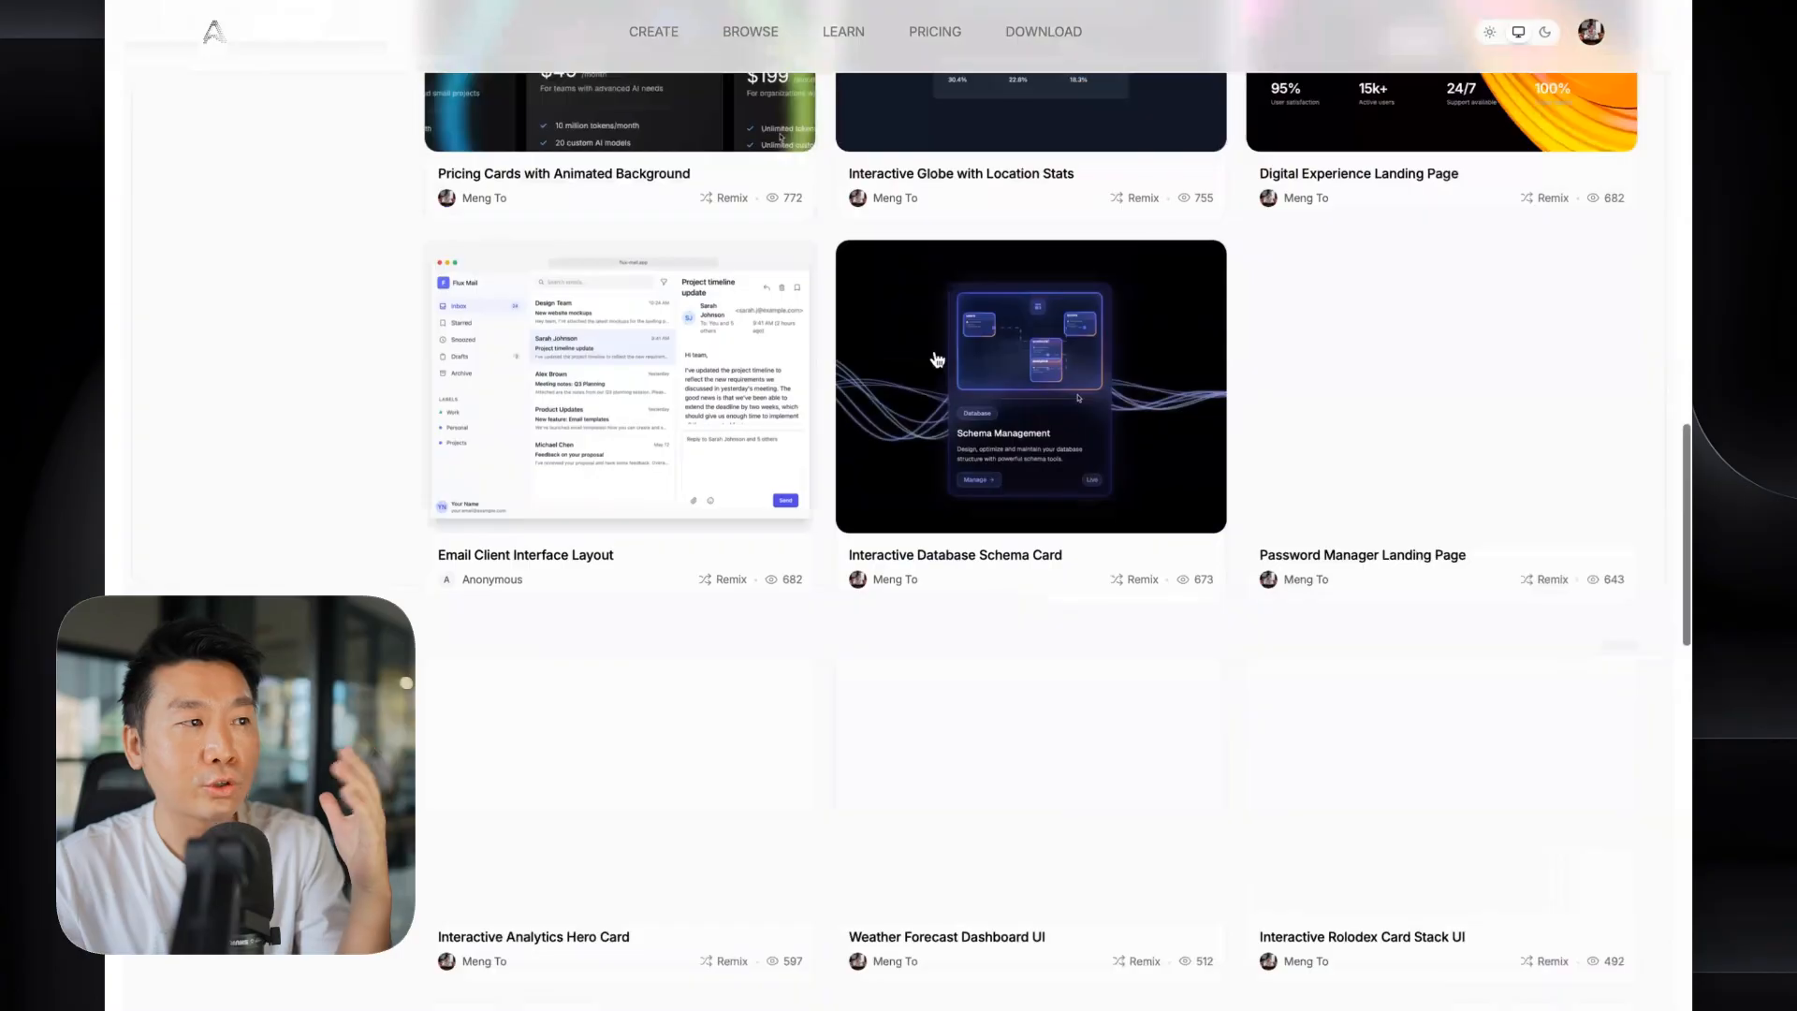
scroll(938, 360, down, 1)
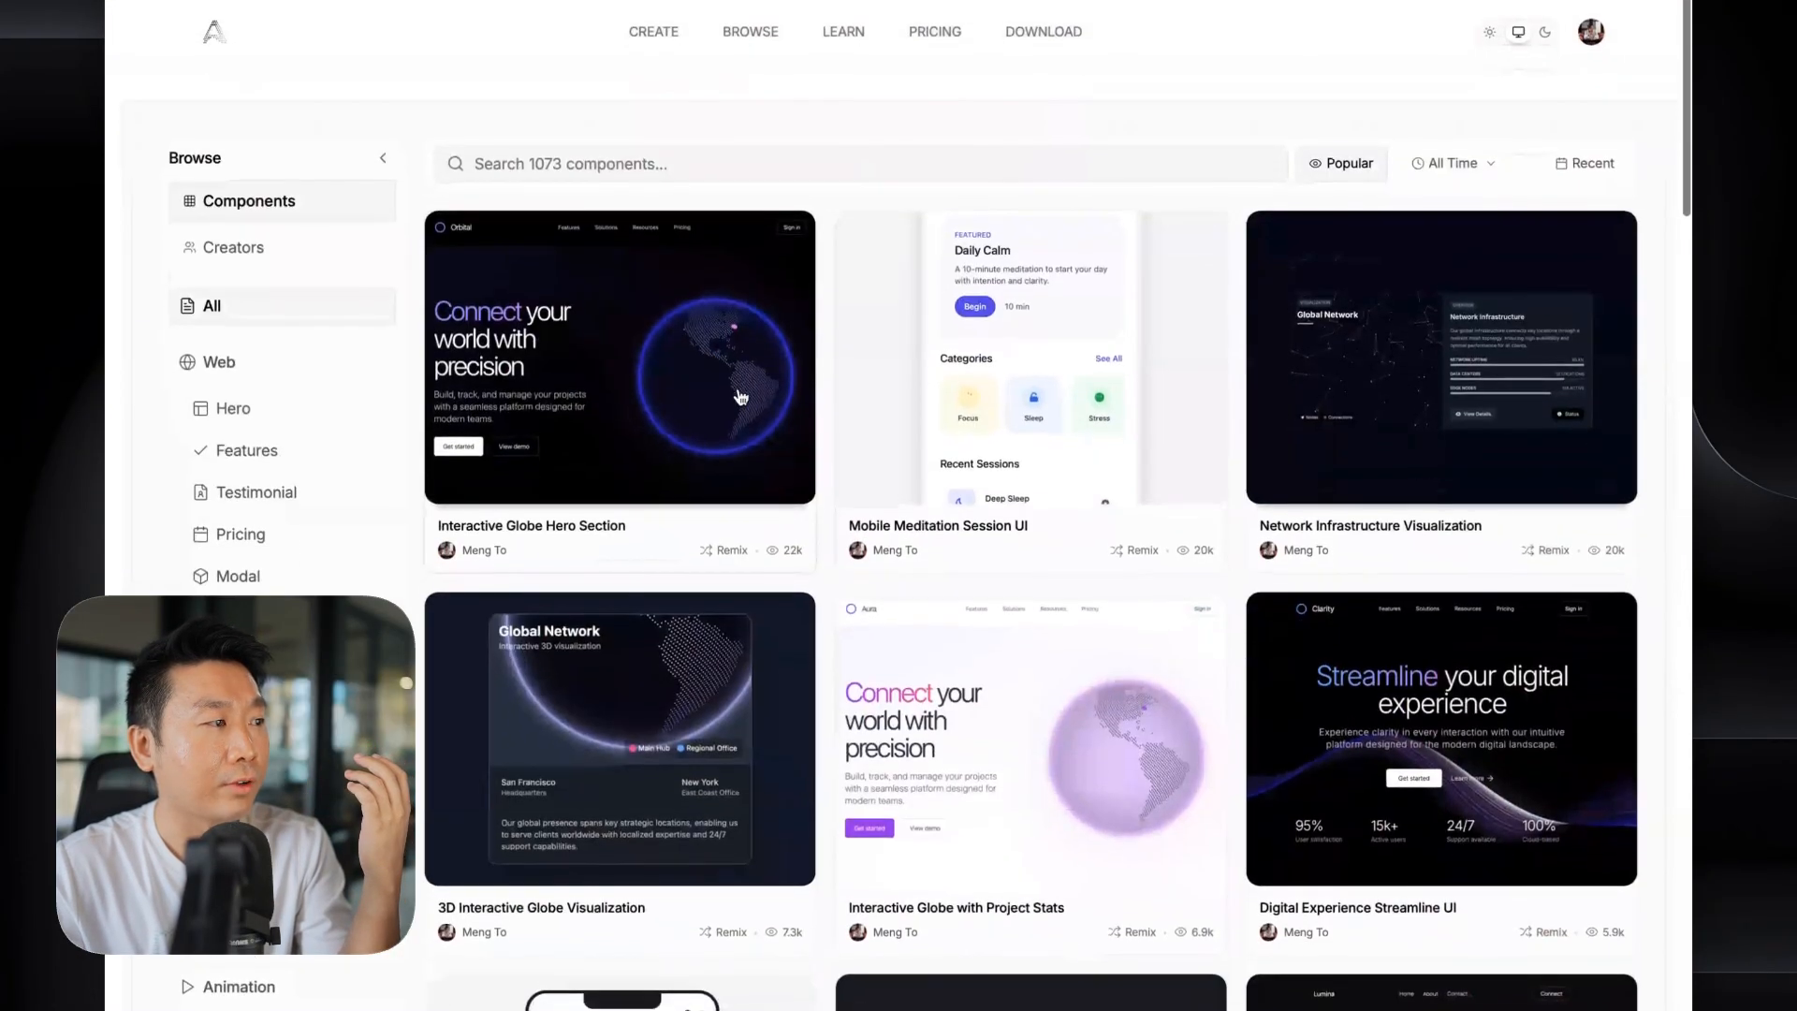
click(740, 397)
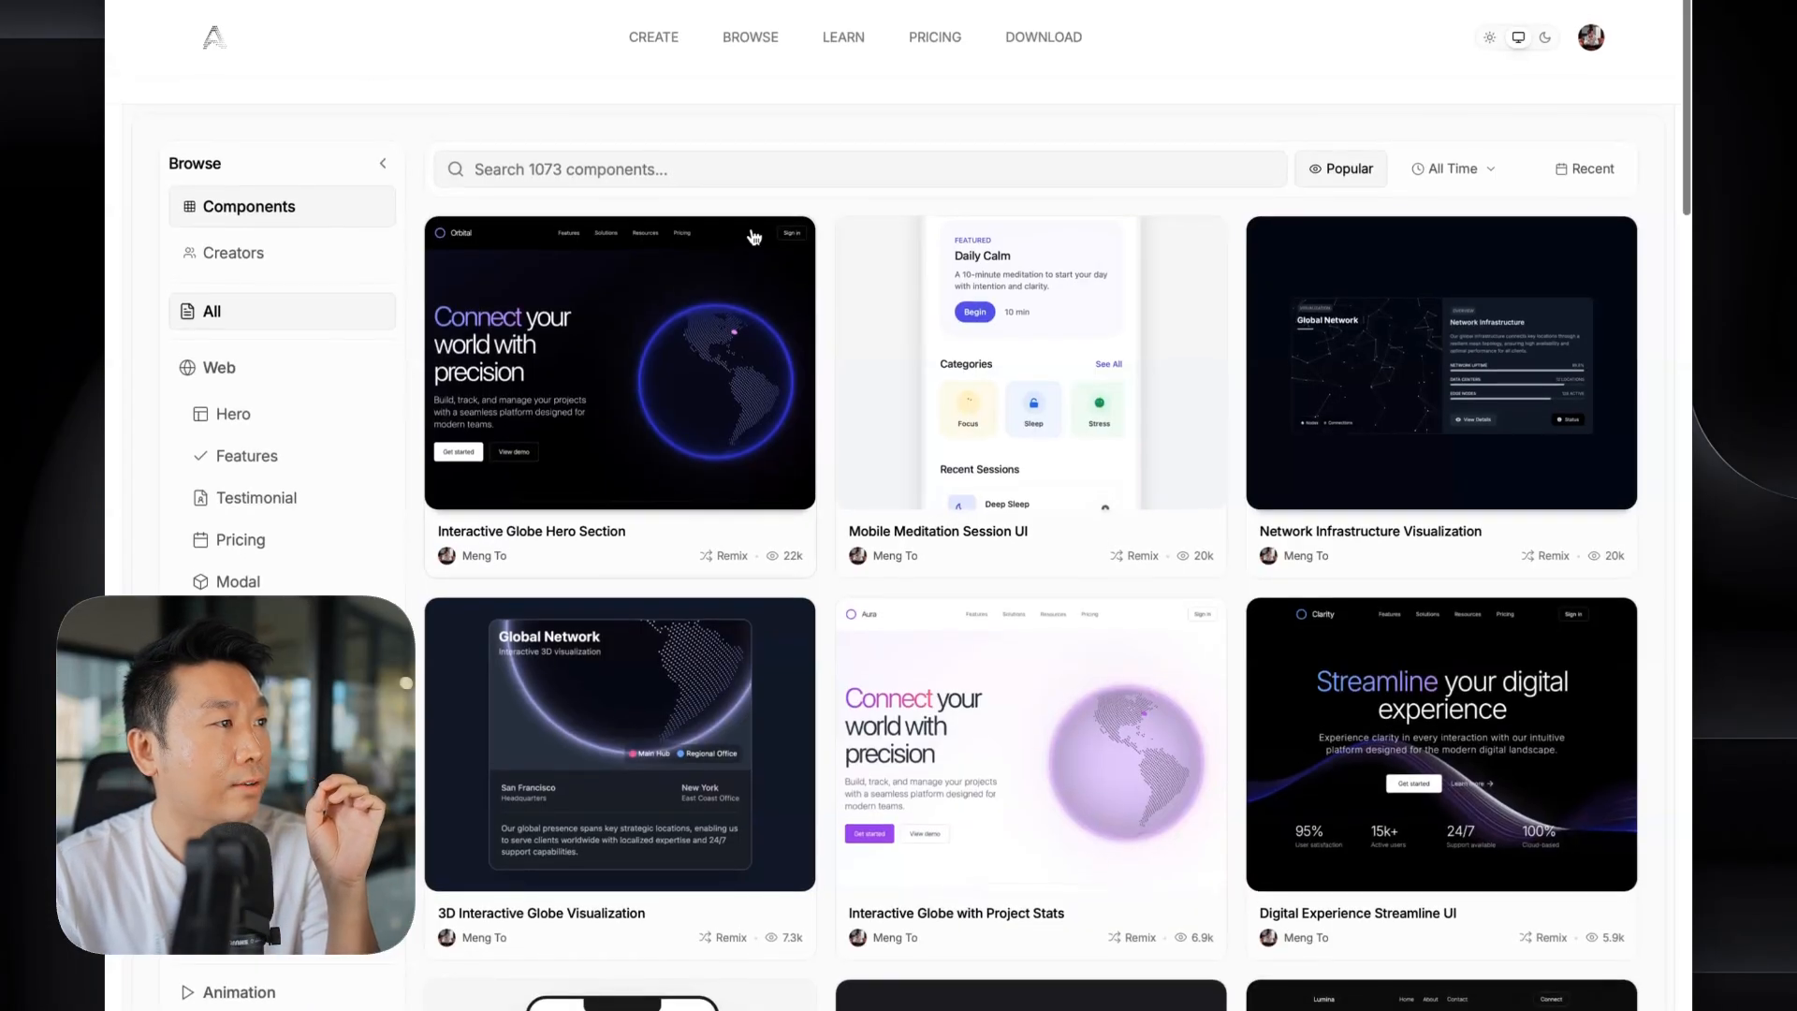
- Filter the component library by Trending and look through the listed designs
click(1441, 168)
click(1439, 243)
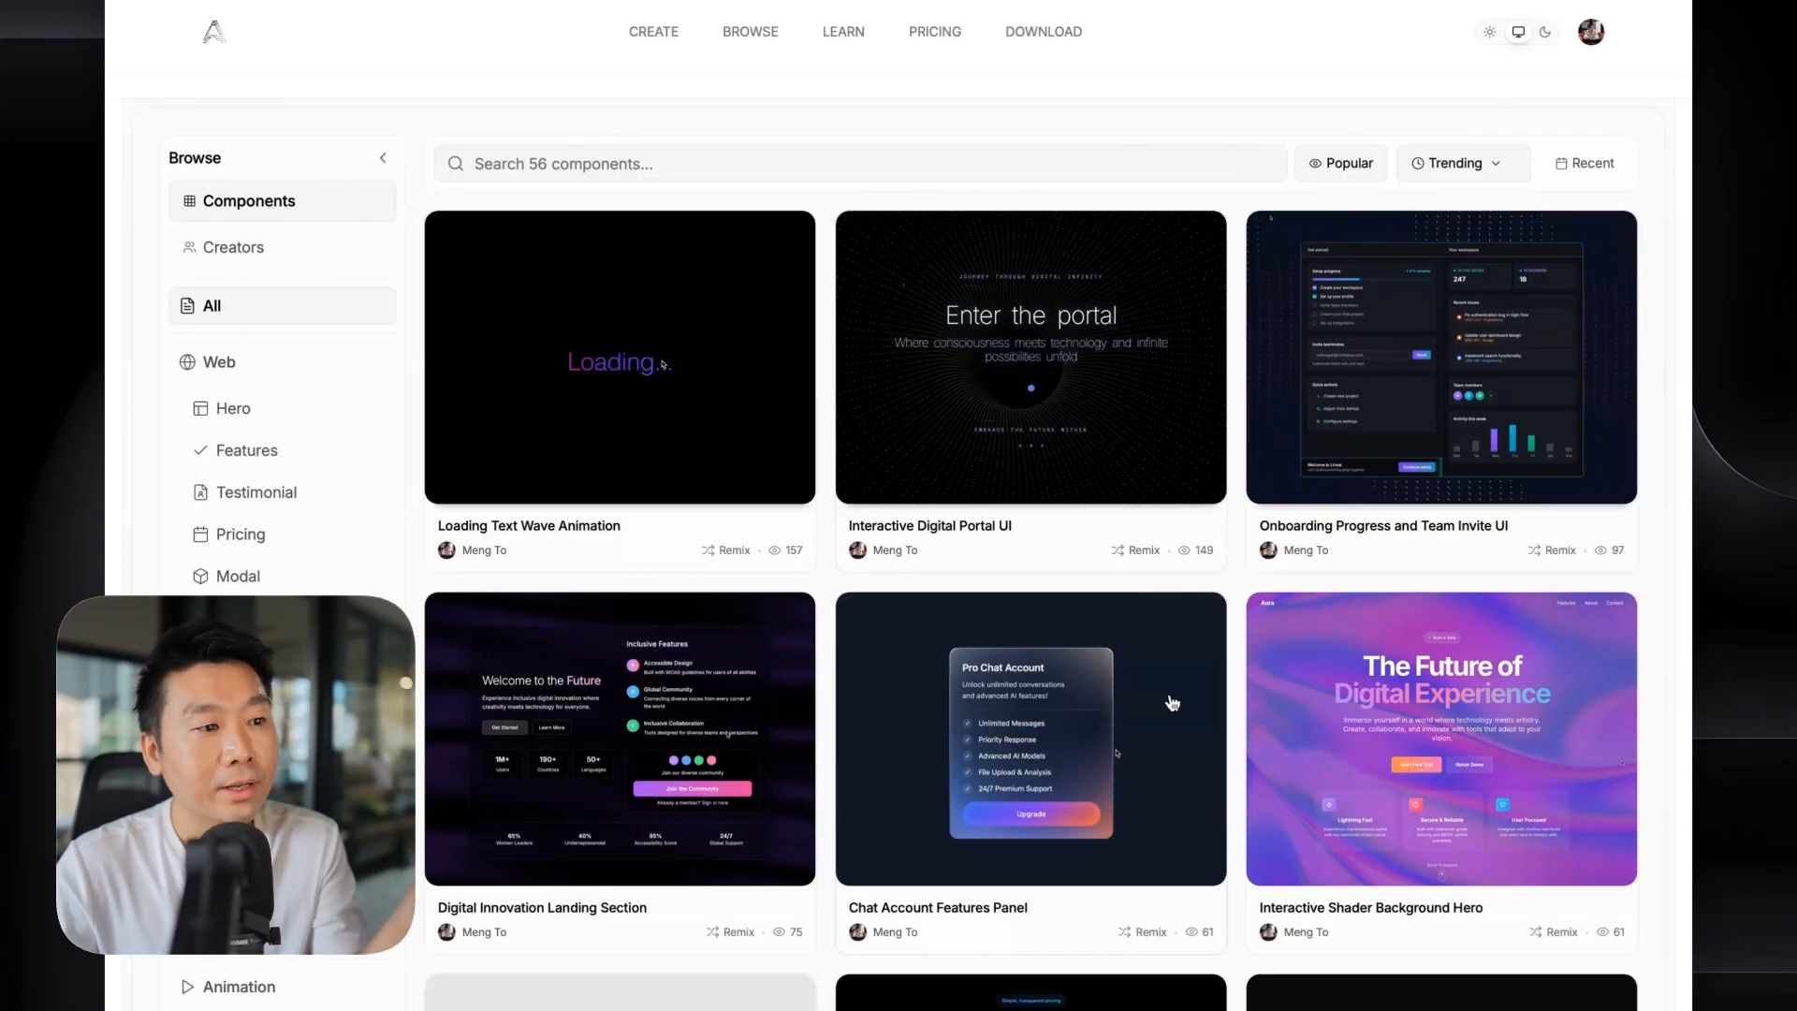
scroll(1039, 698, down, 12)
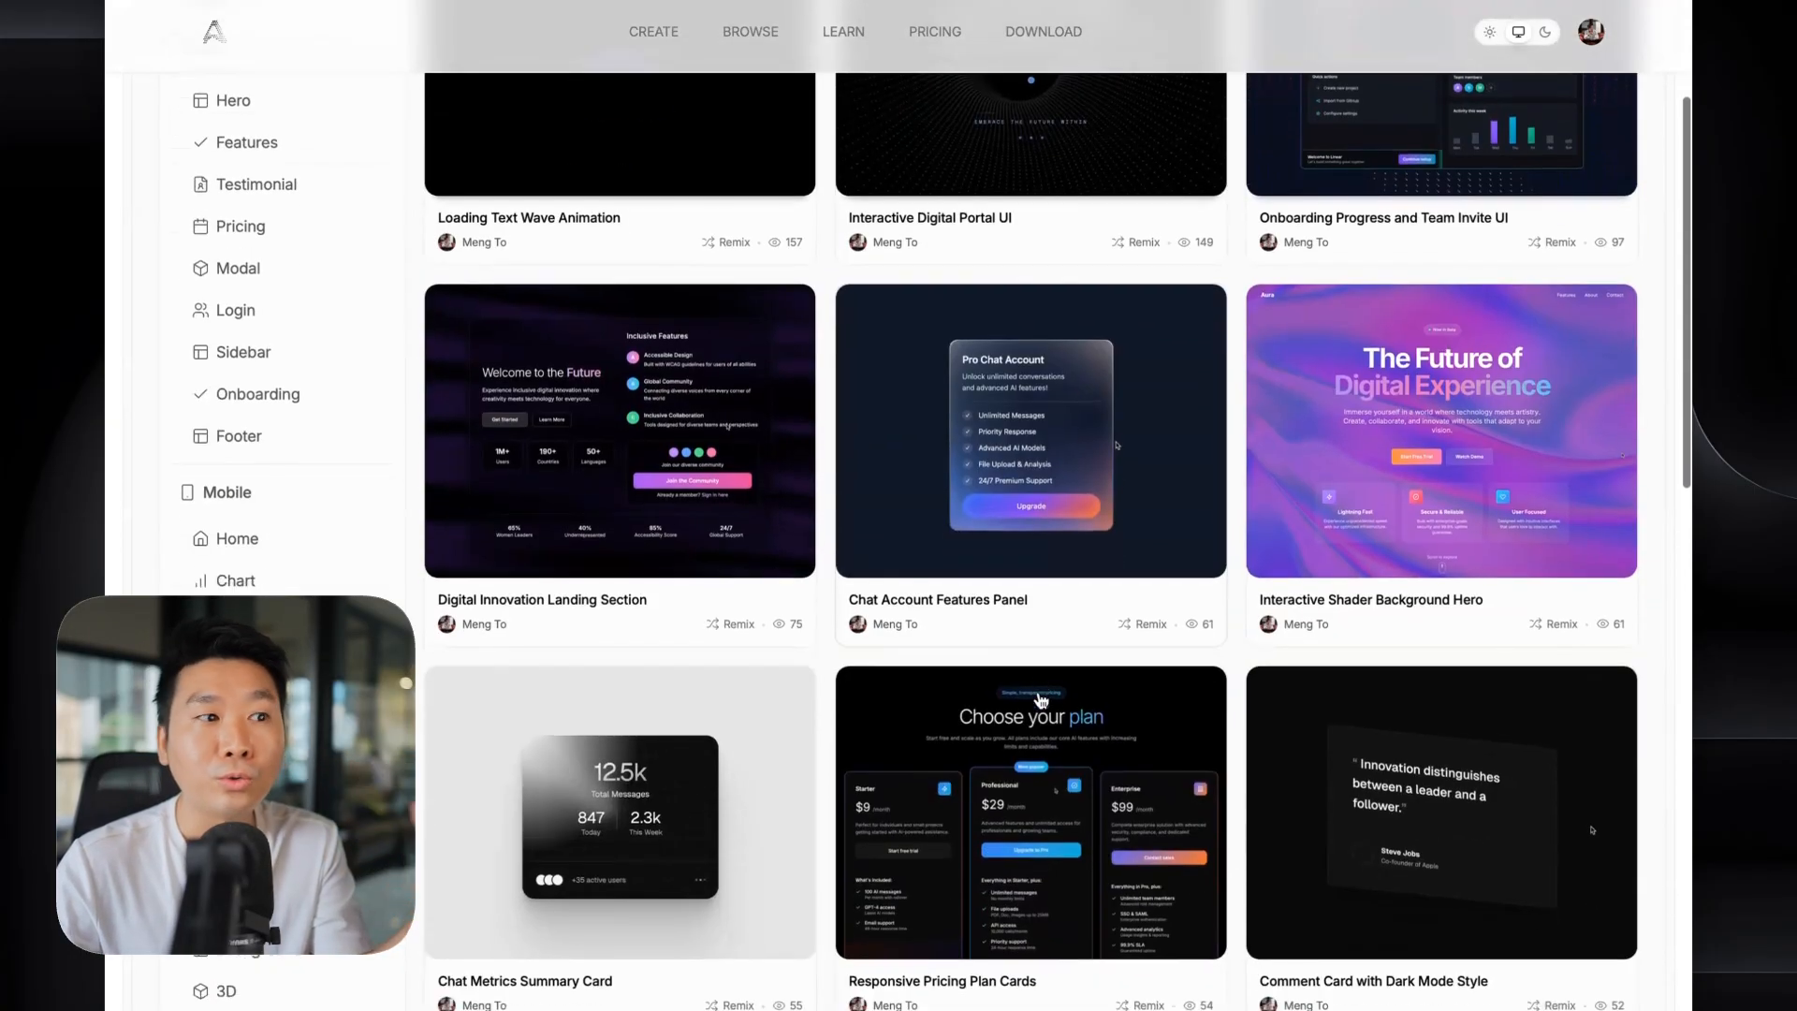
scroll(1037, 699, up, 3)
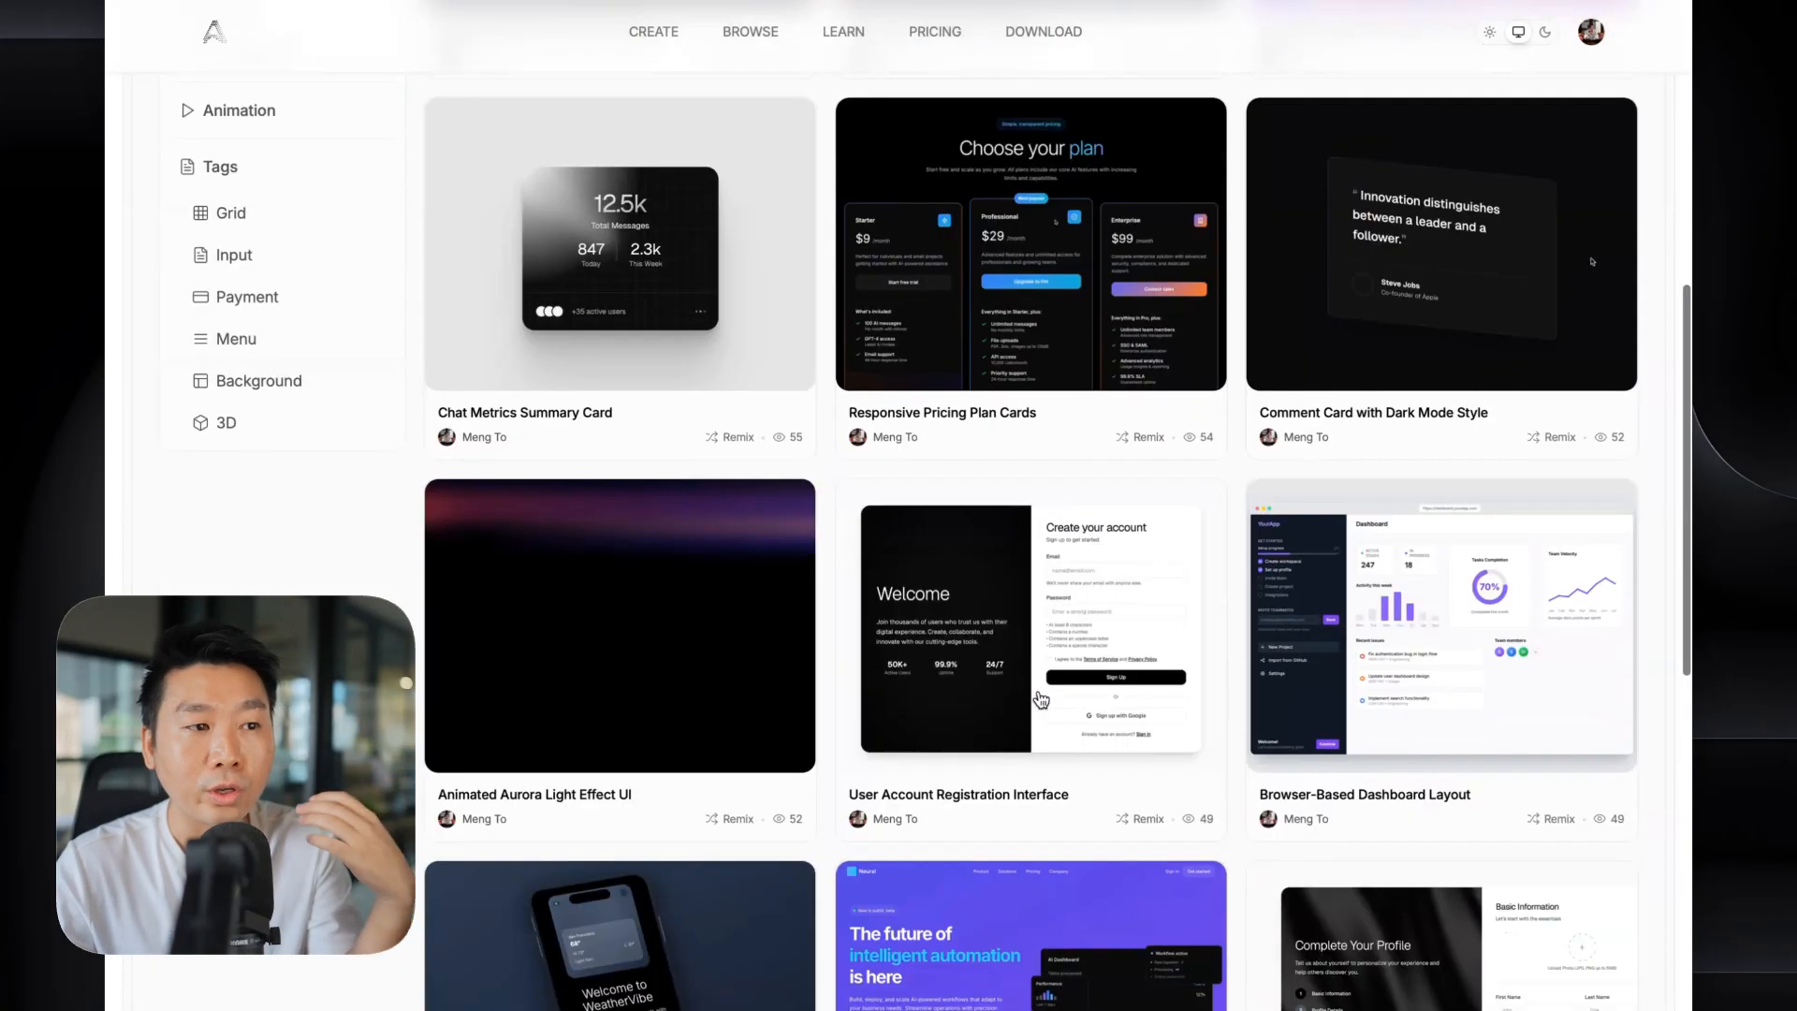
scroll(1037, 699, down, 4)
scroll(1037, 698, up, 12)
- Filter the popular components to This Week and view the Community Network Sign Up Interface design
click(1482, 172)
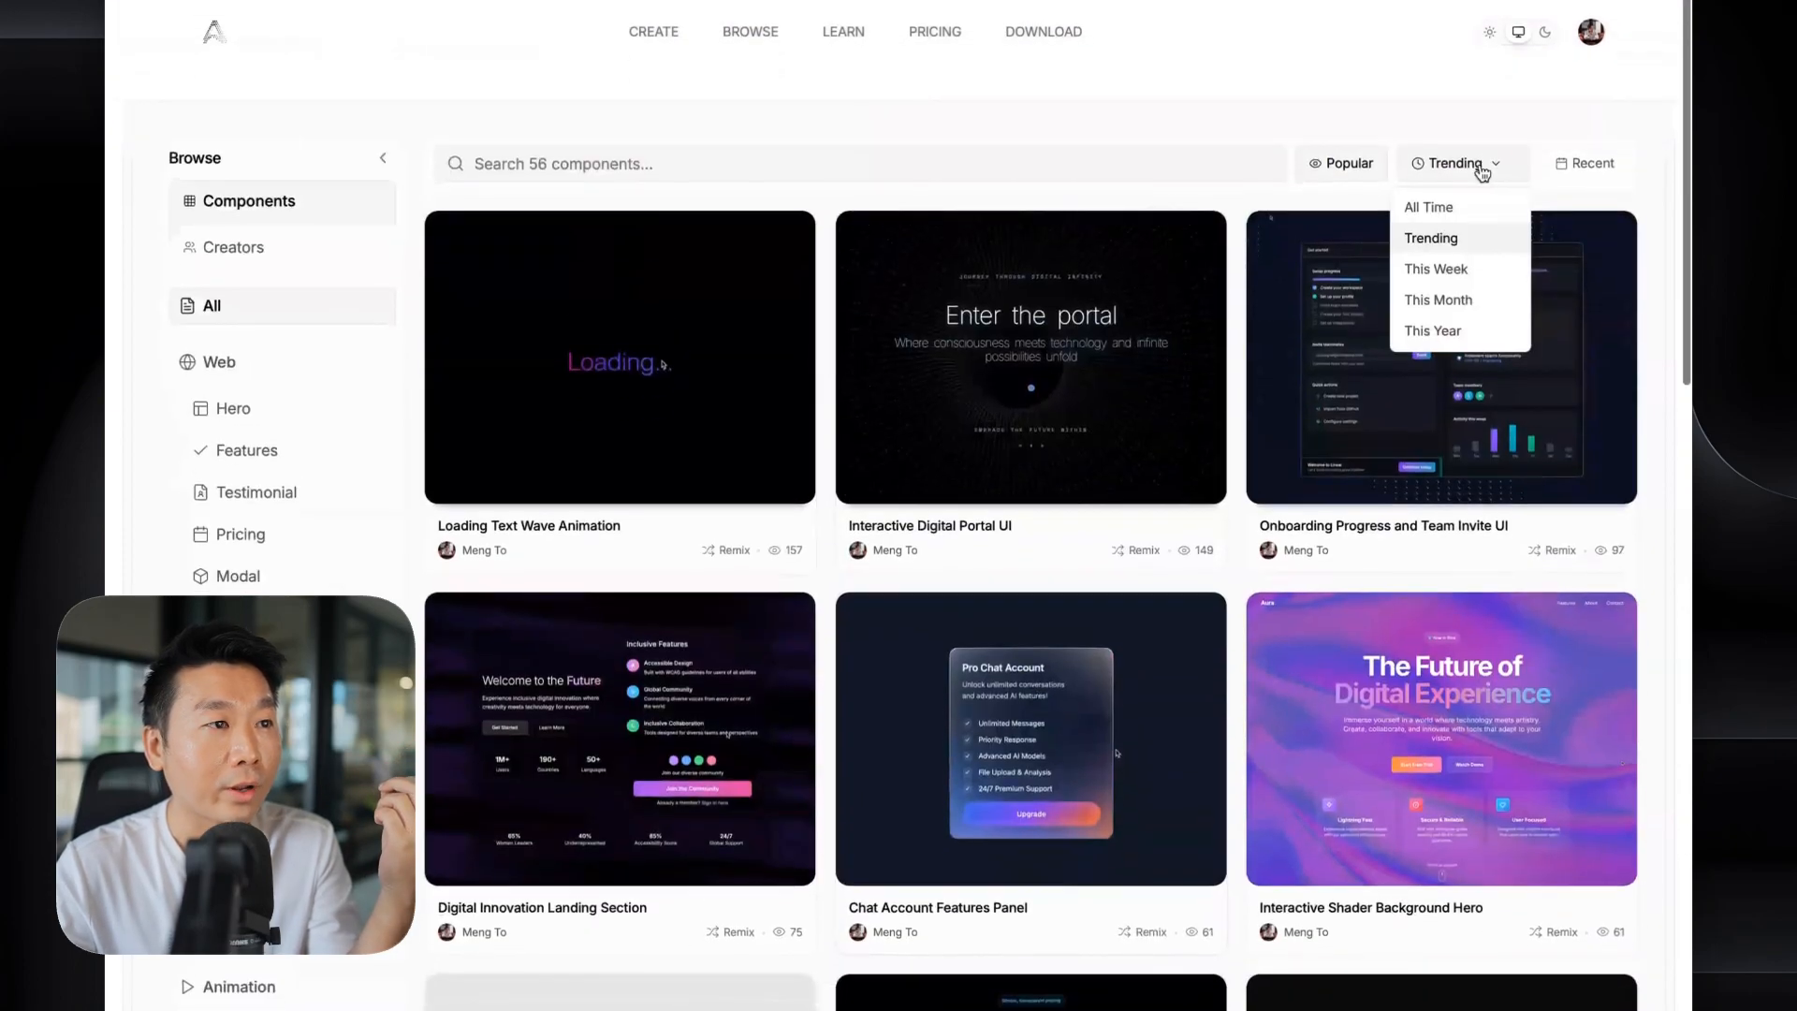
click(1449, 272)
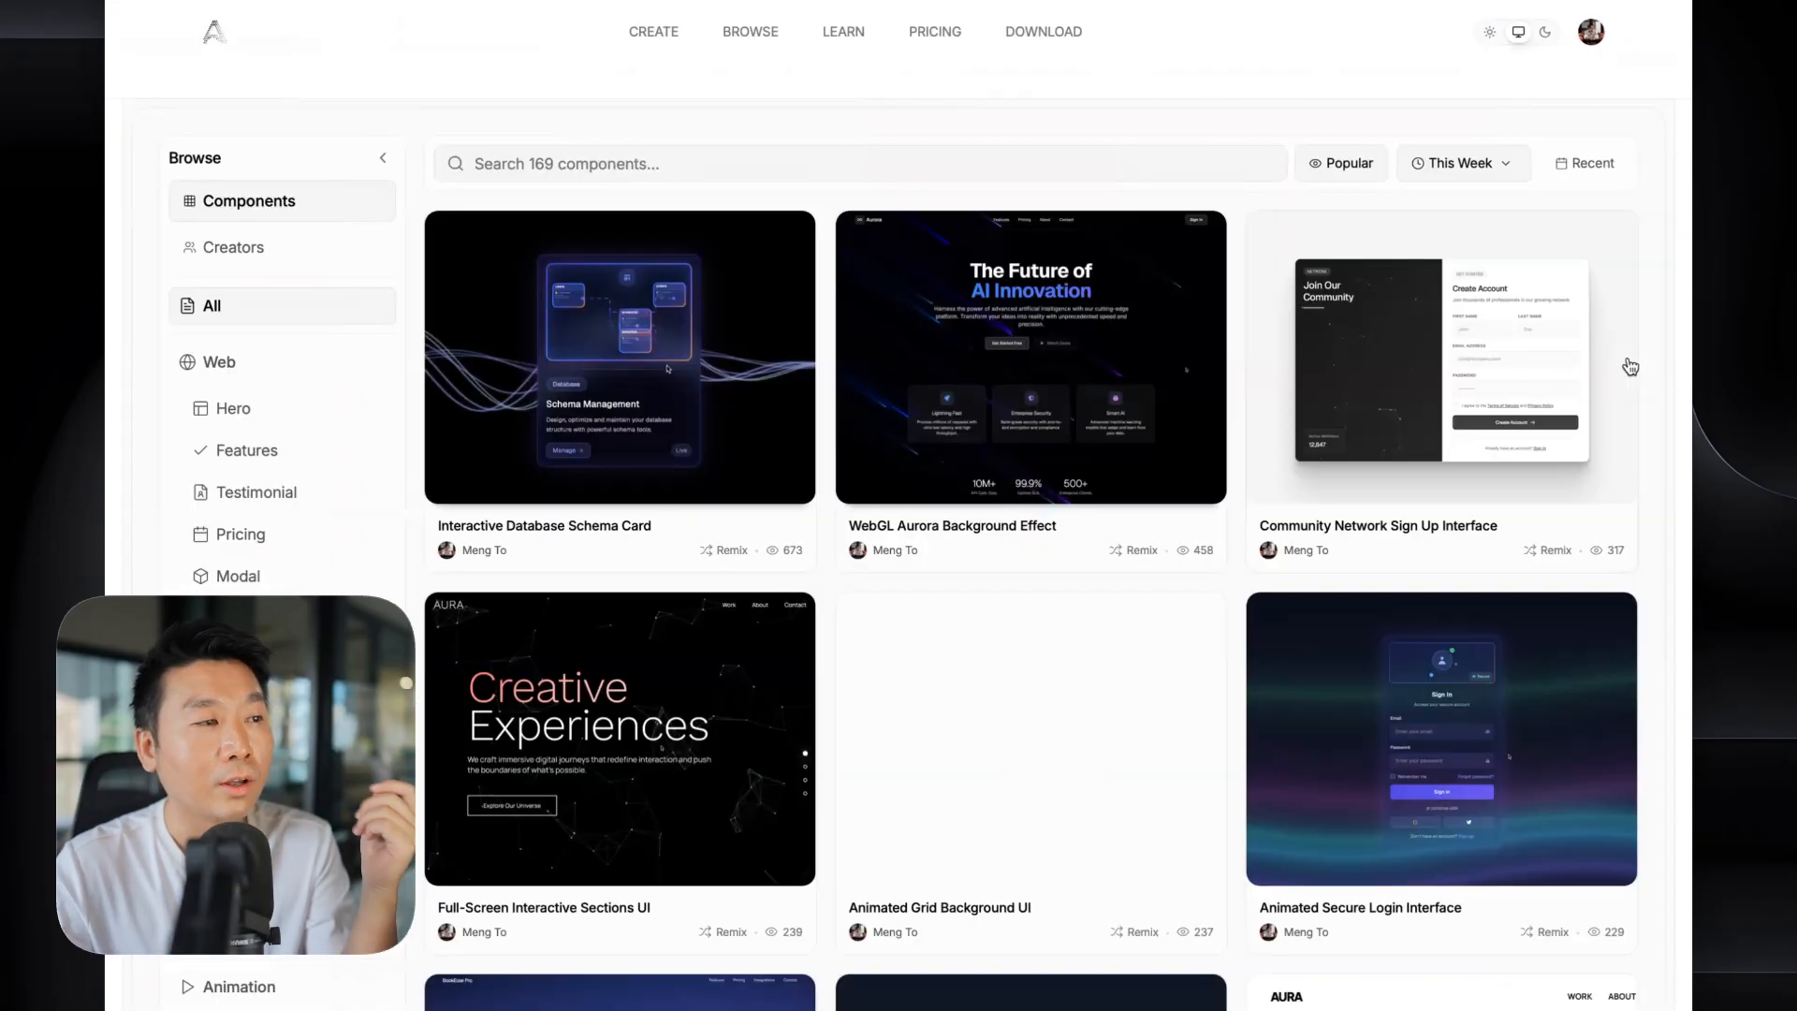
click(1348, 365)
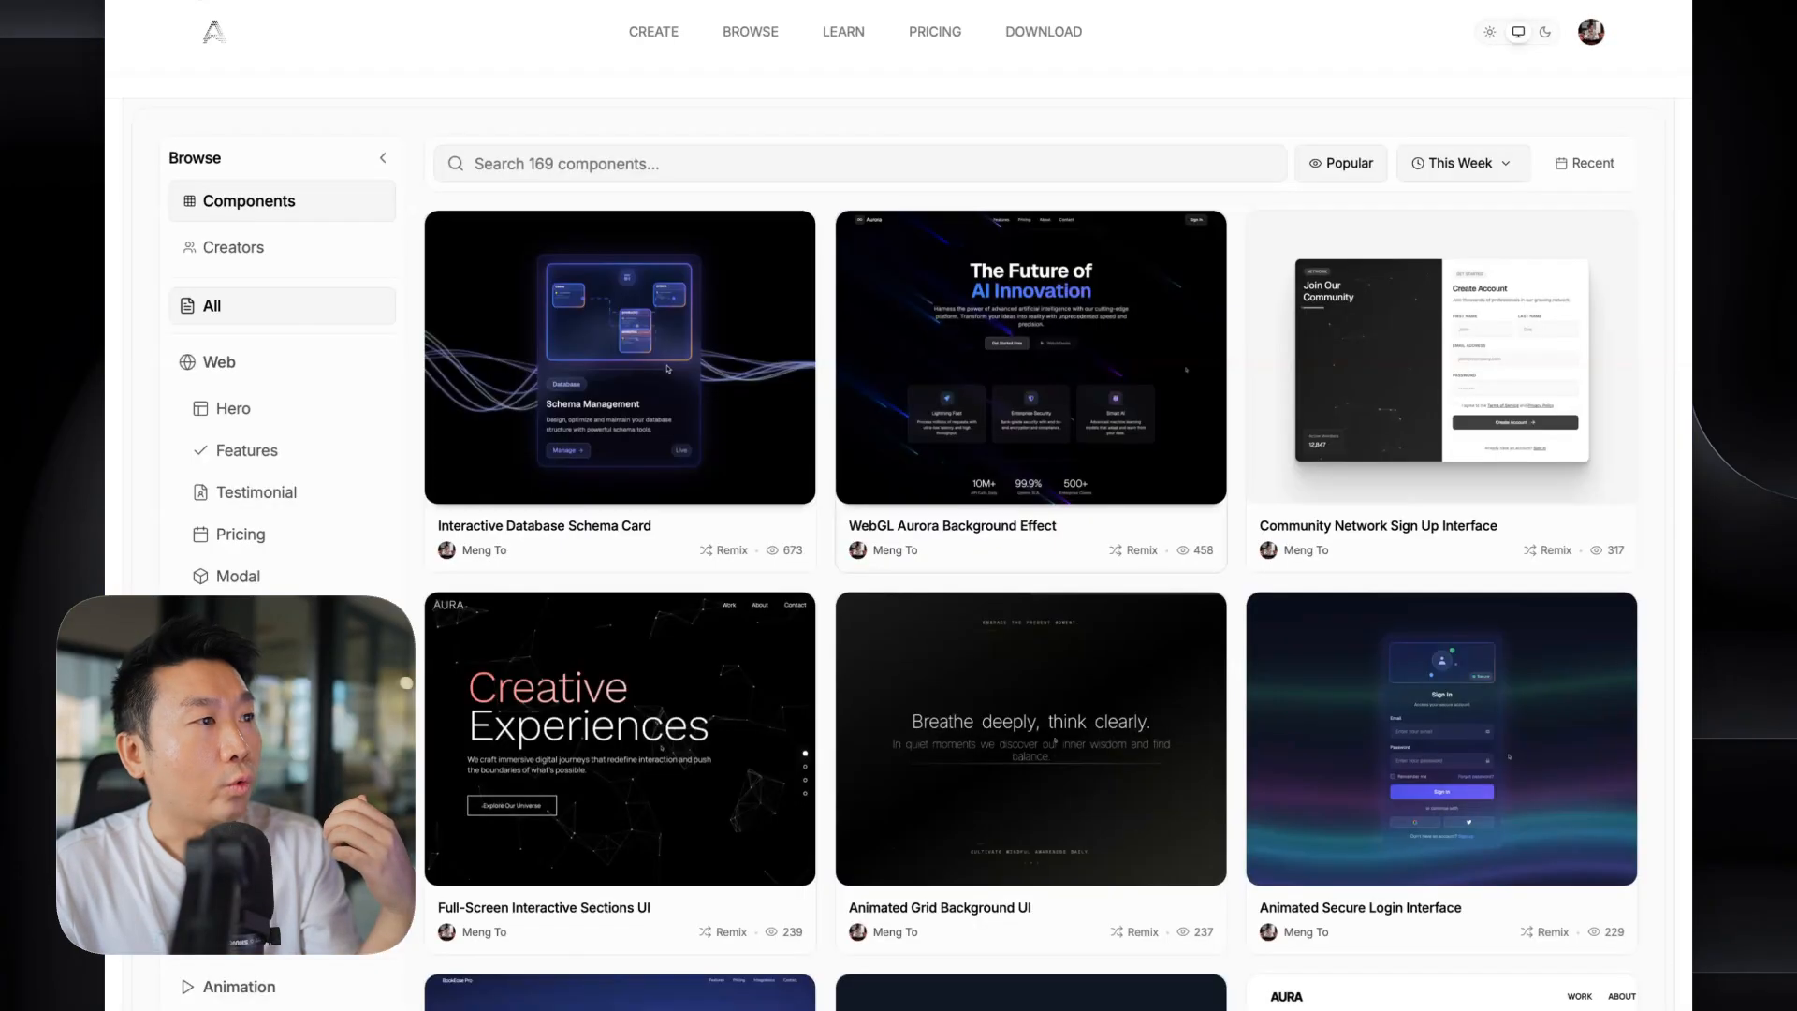
scroll(1464, 478, up, 2)
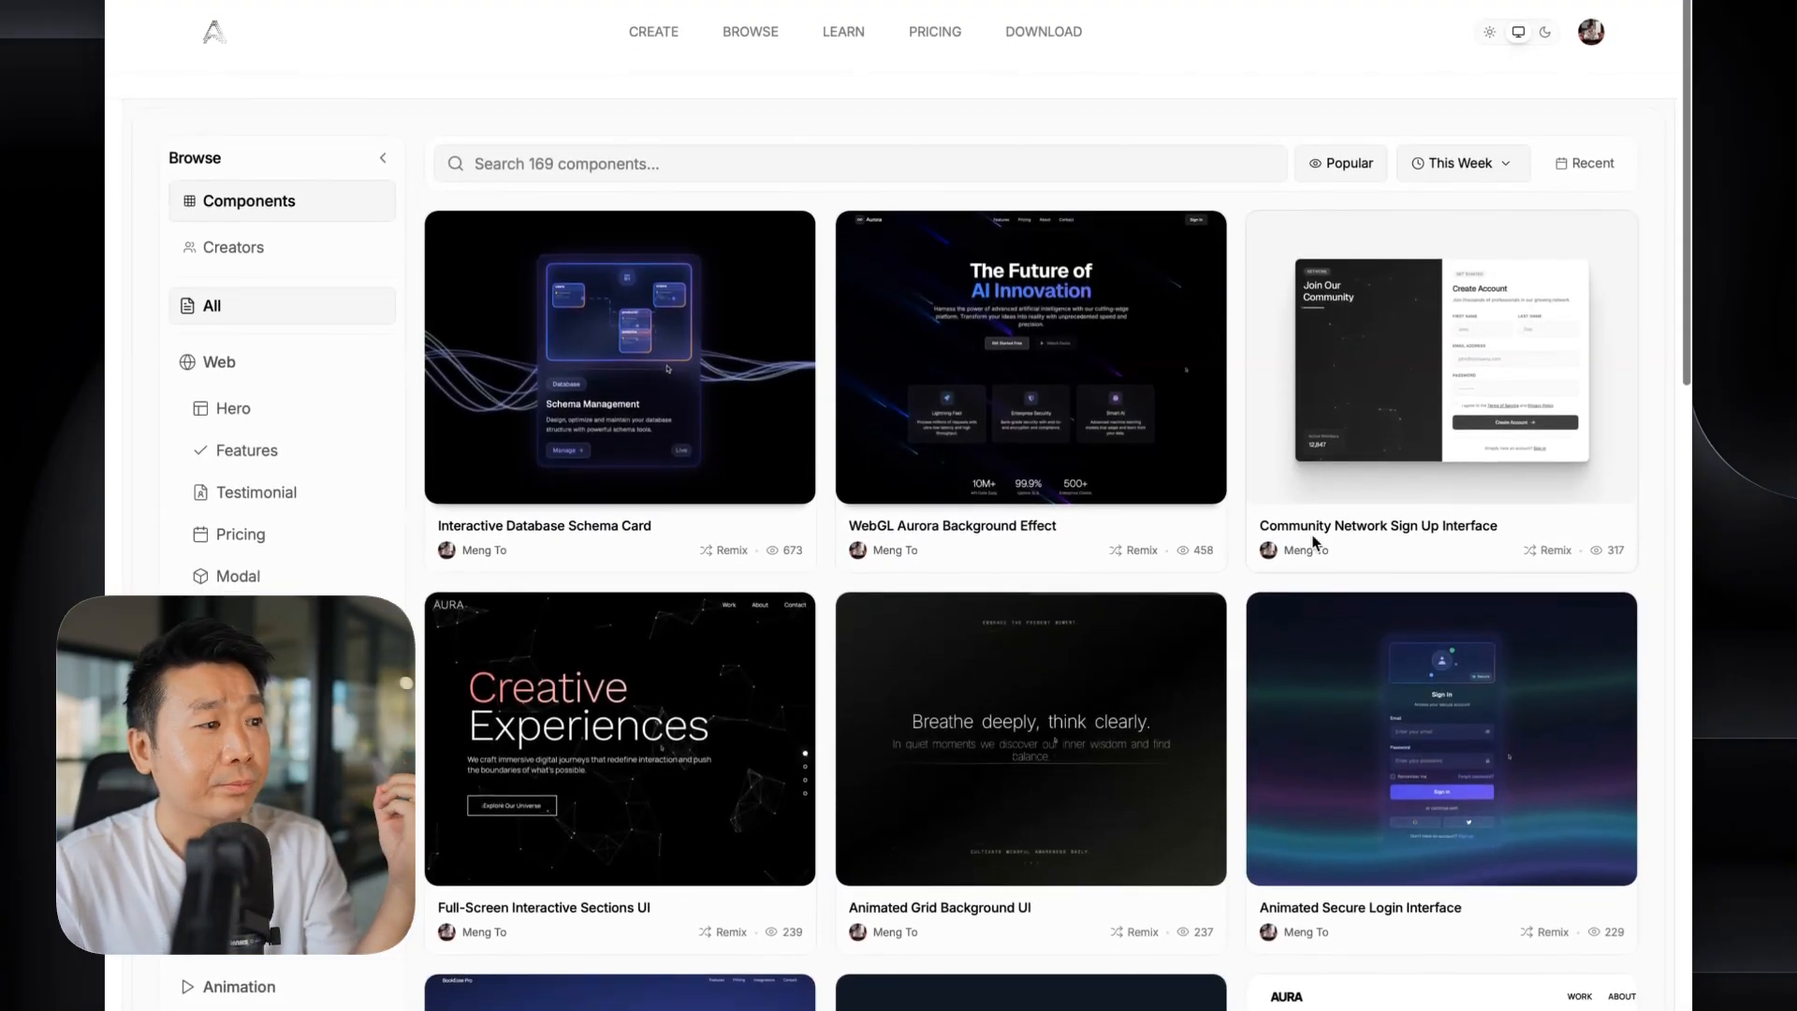
- Remix the WebGL Aurora Background Effect with the additional instruction "Adapt for a portfolio"
click(1139, 560)
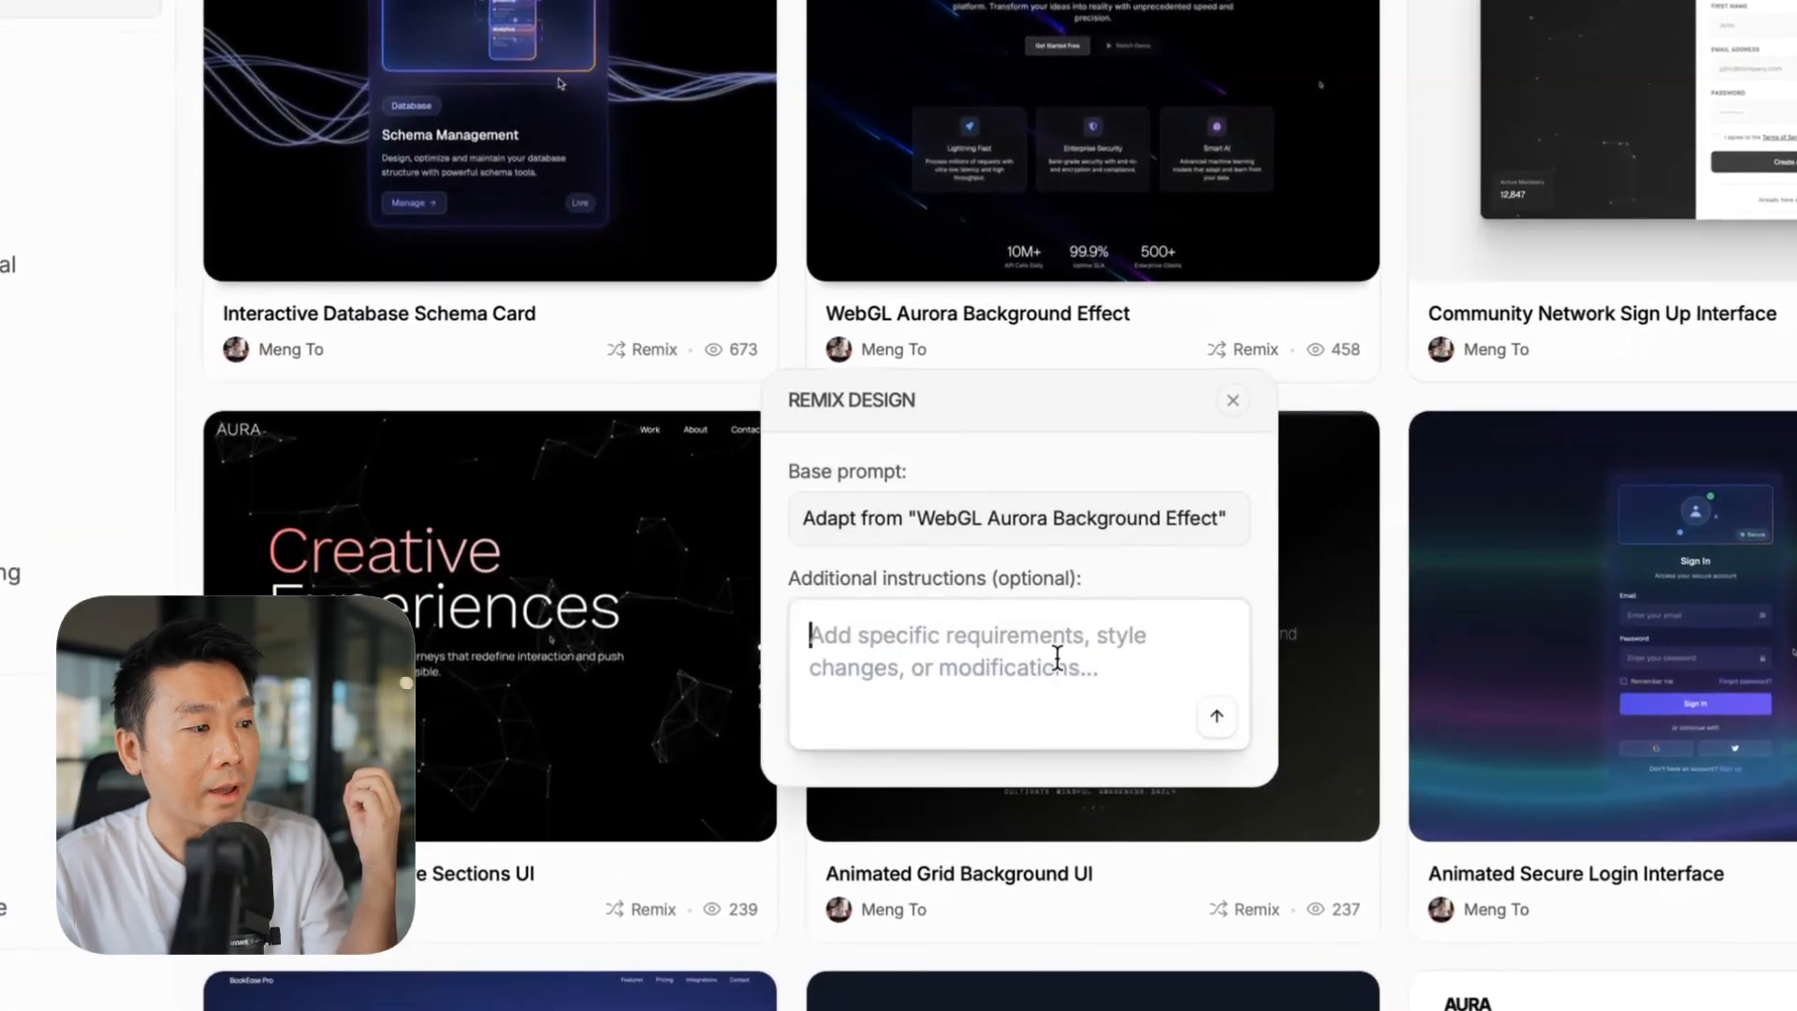
text(Adapt for a portfolio)
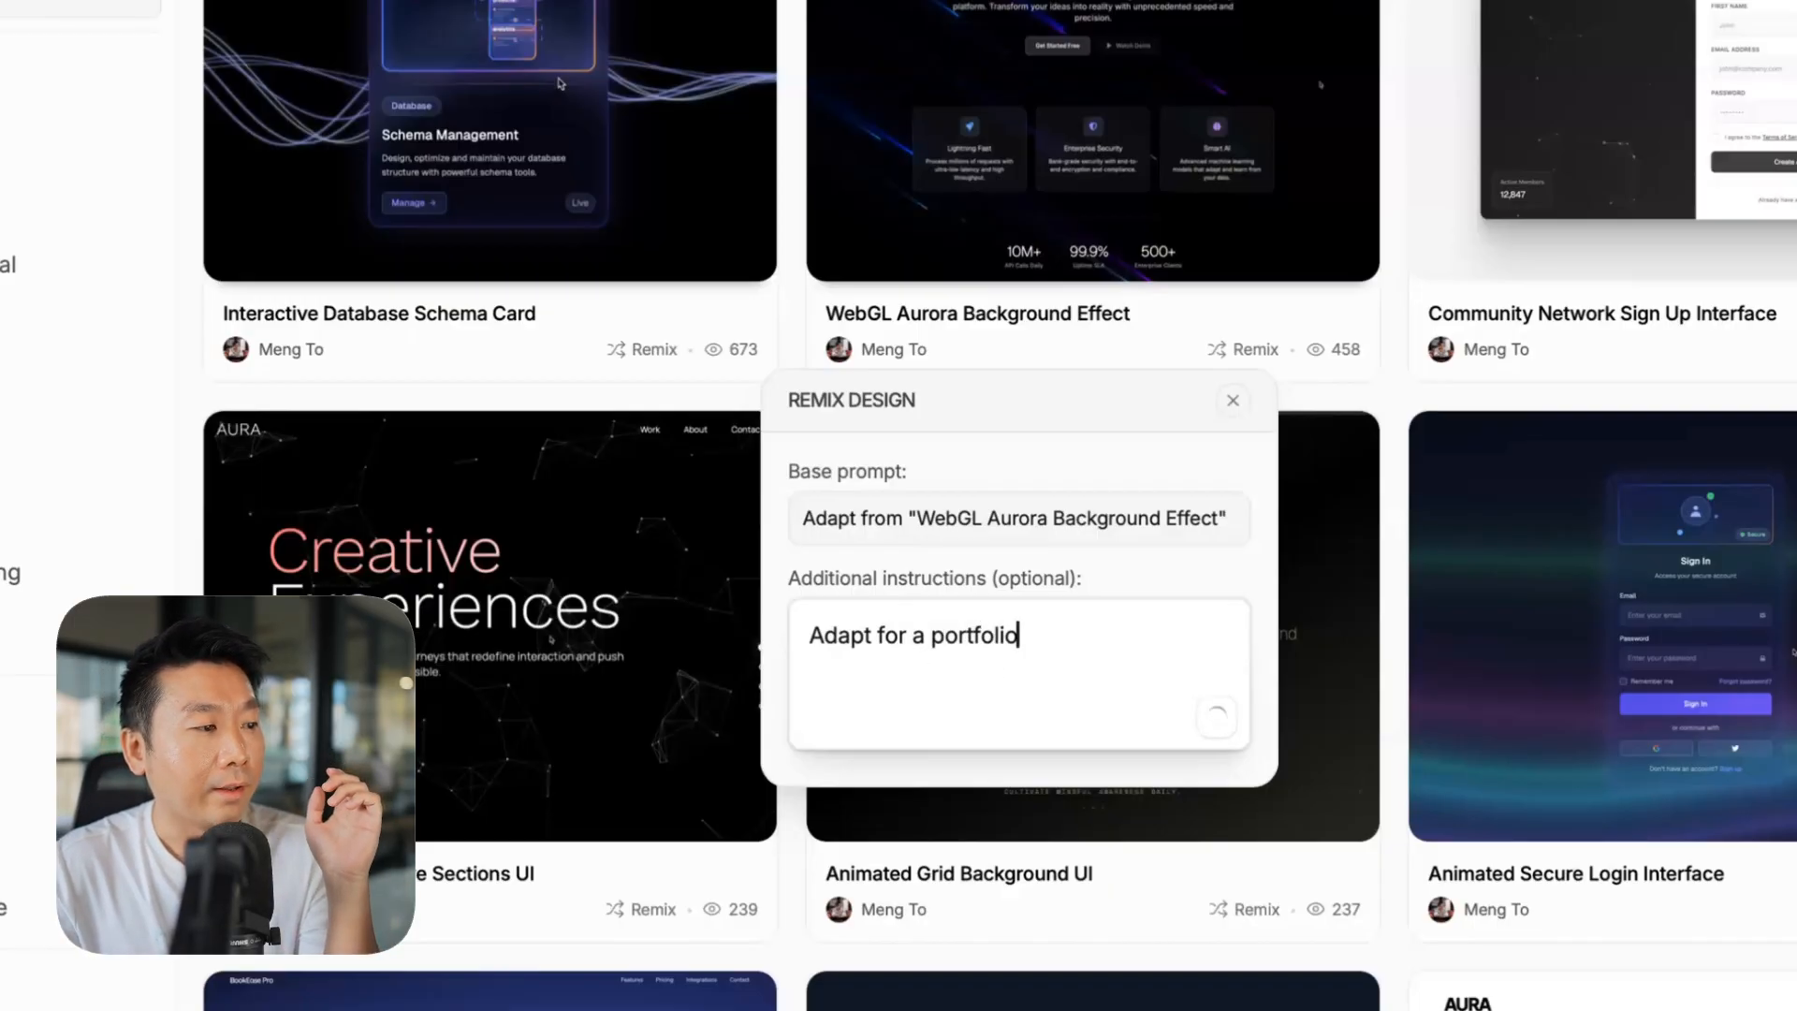
key(Return)
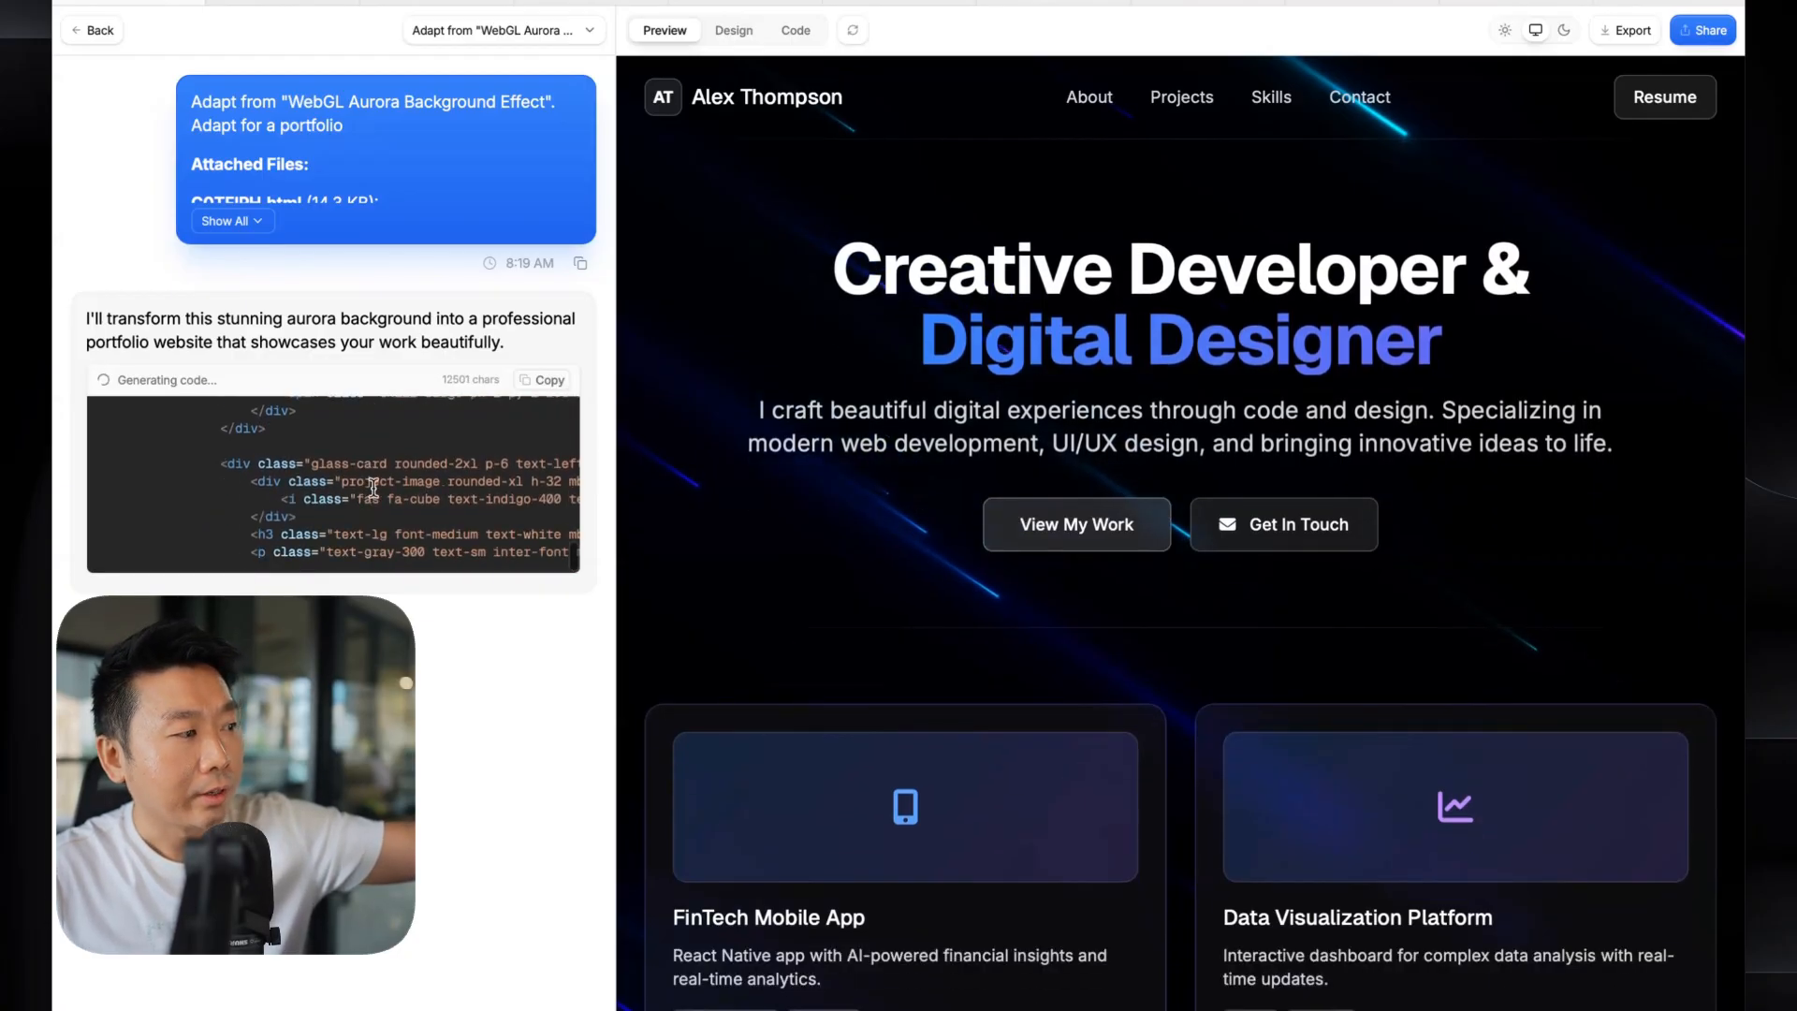
- Look over the generated portfolio page's hero section and project cards, along with the description of its key features
scroll(1086, 622, down, 2)
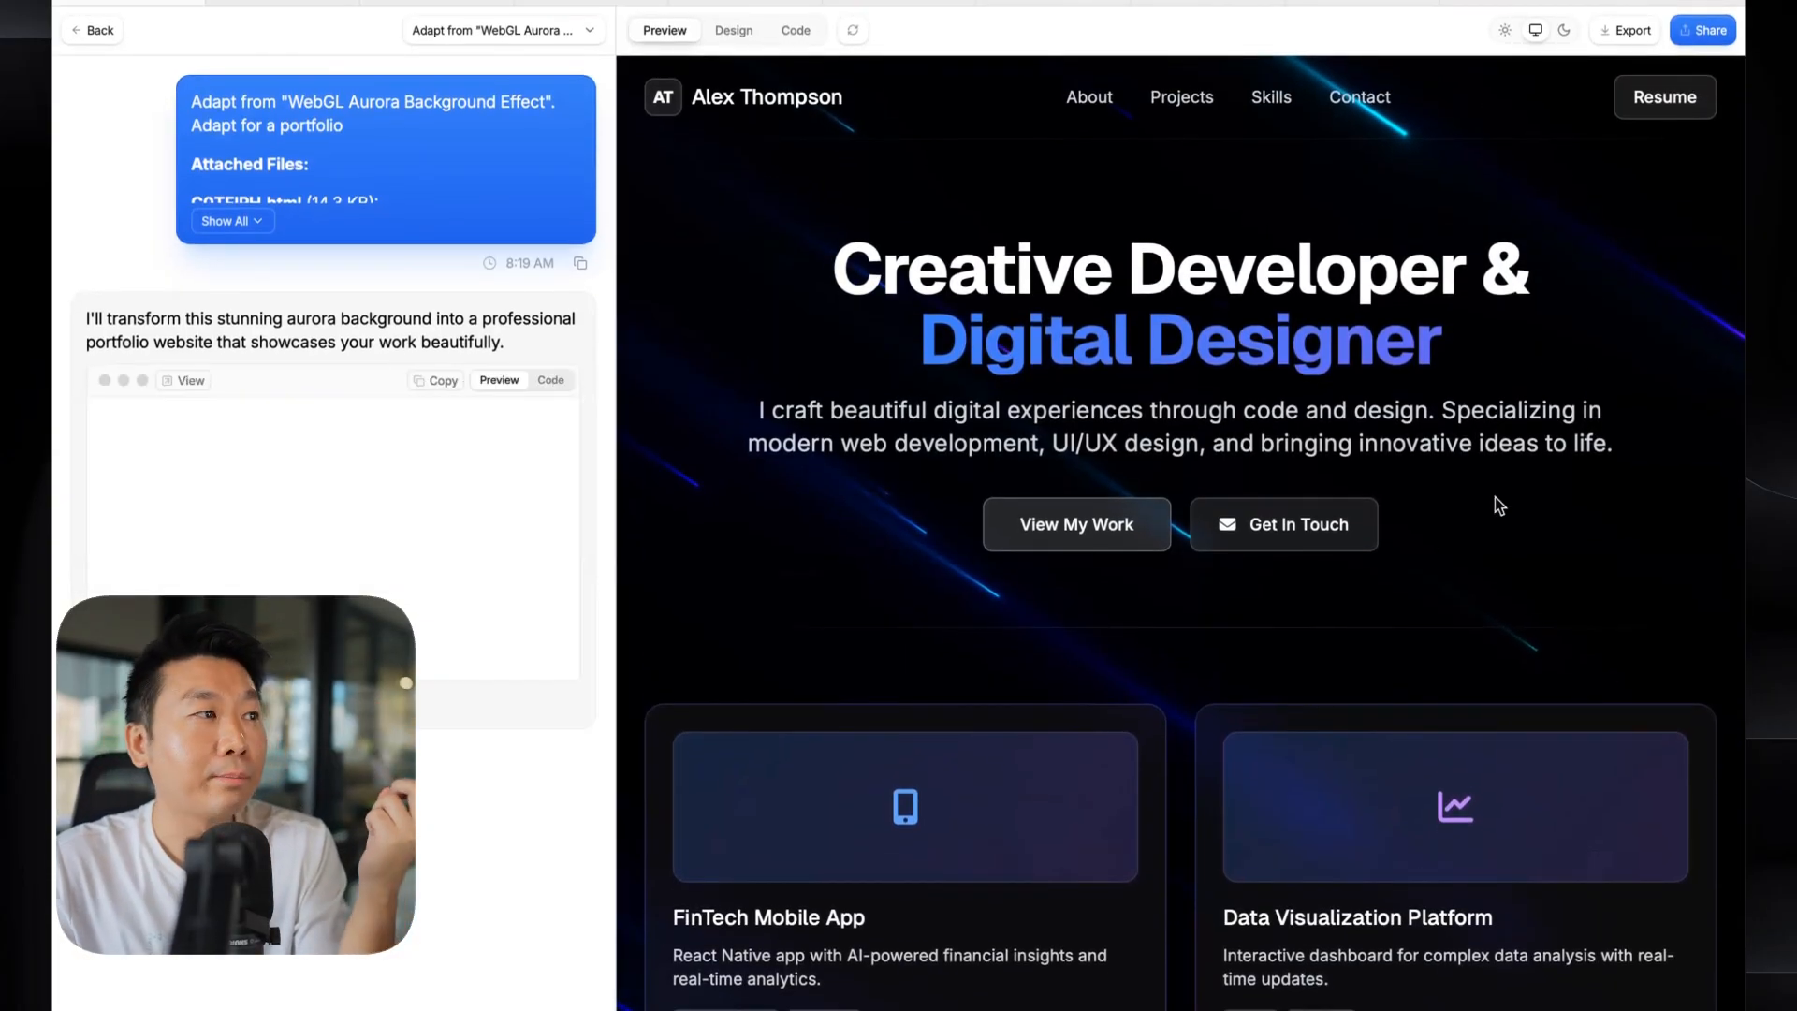
scroll(954, 251, down, 5)
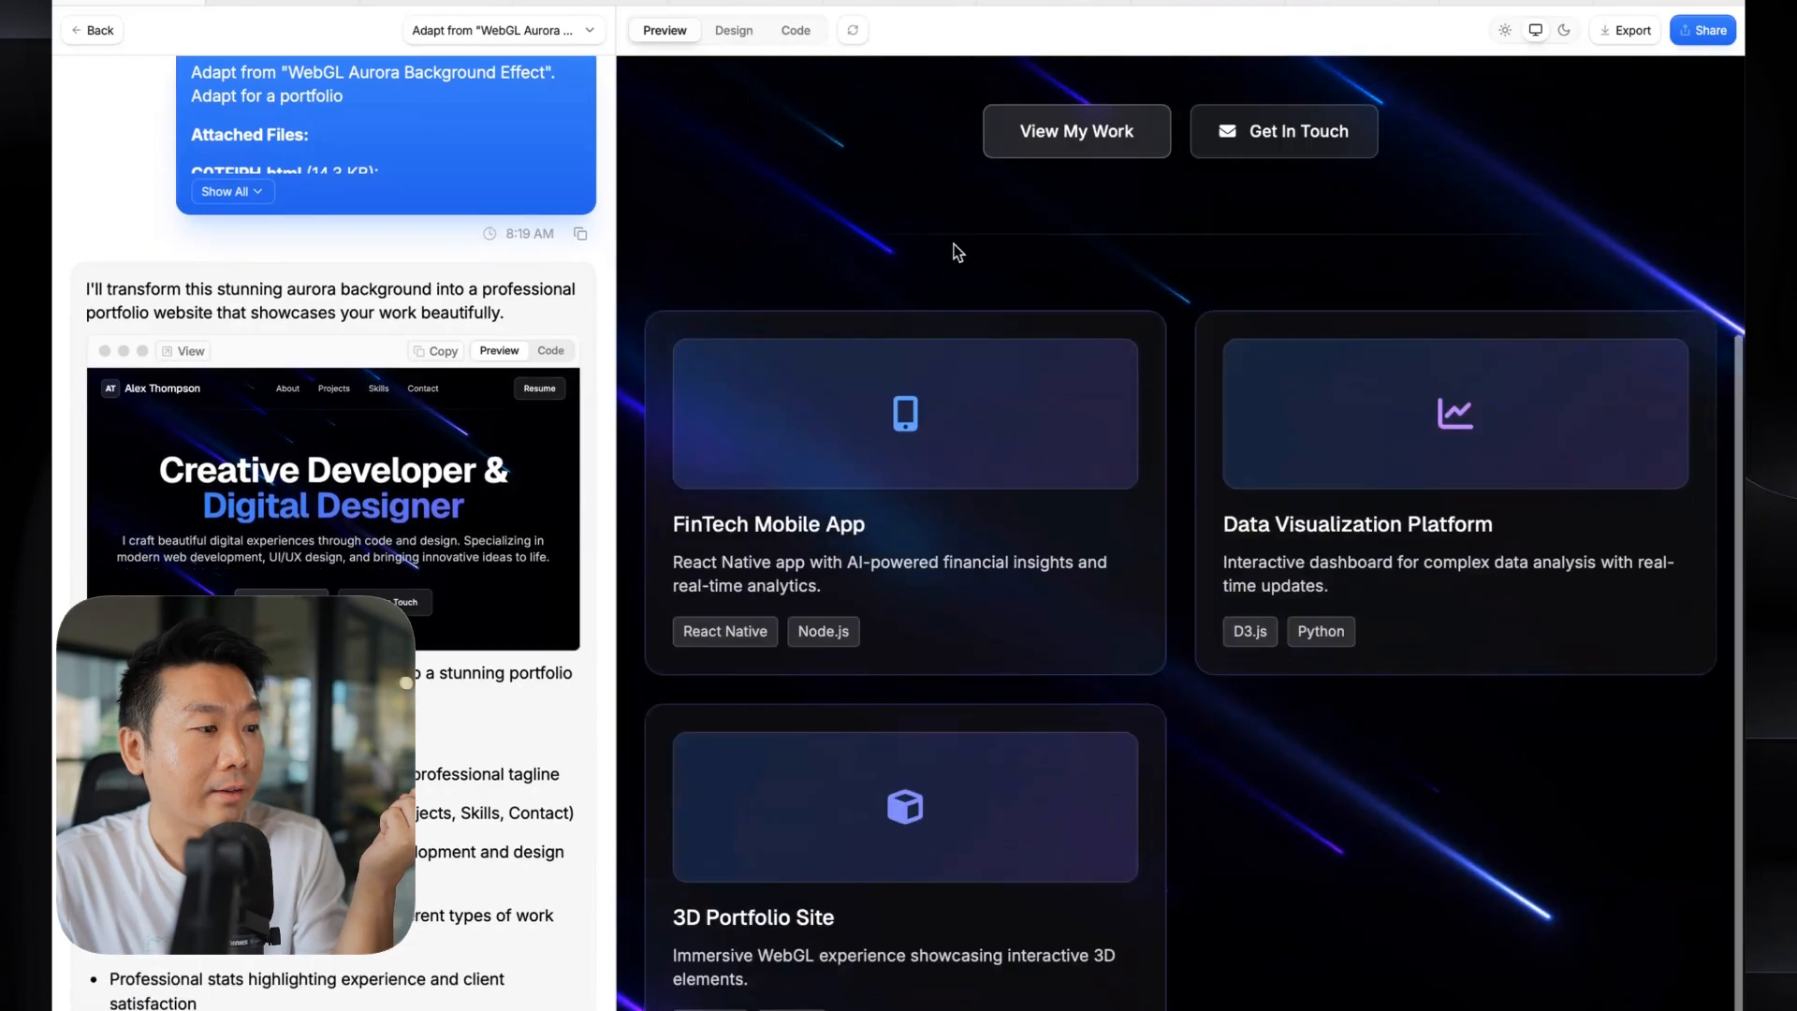
scroll(1009, 245, up, 5)
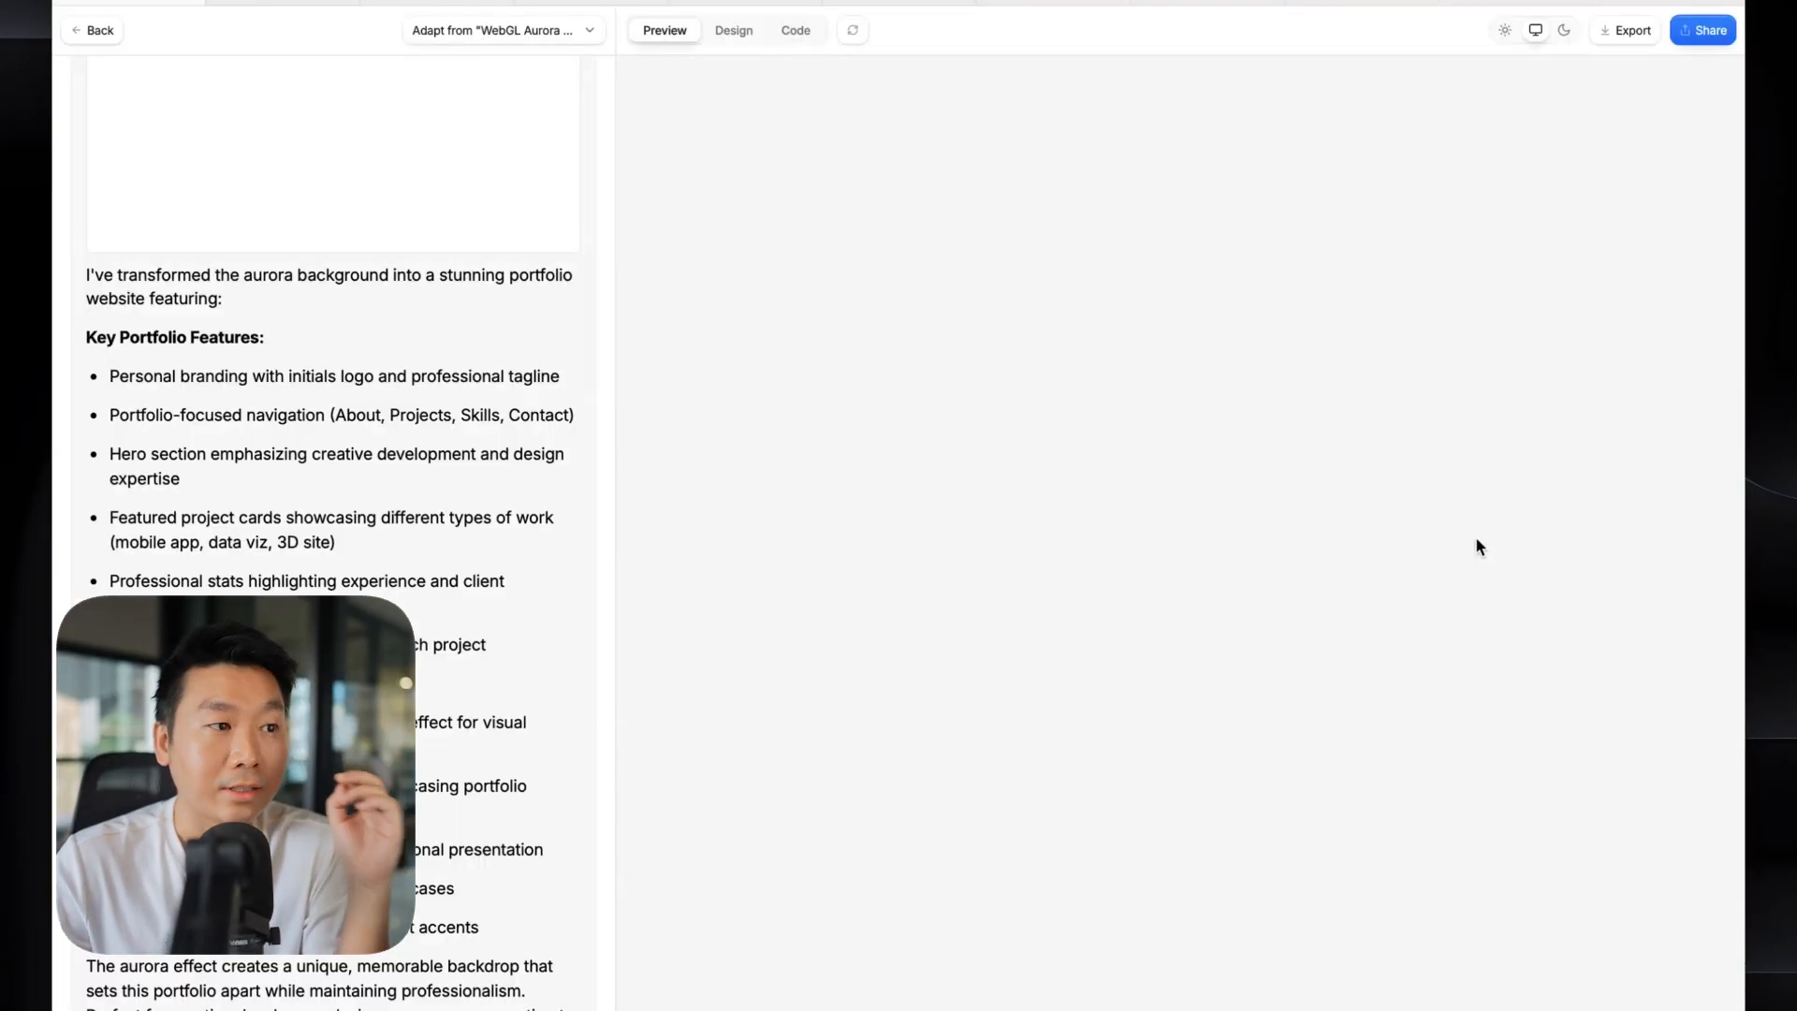
scroll(1482, 531, down, 5)
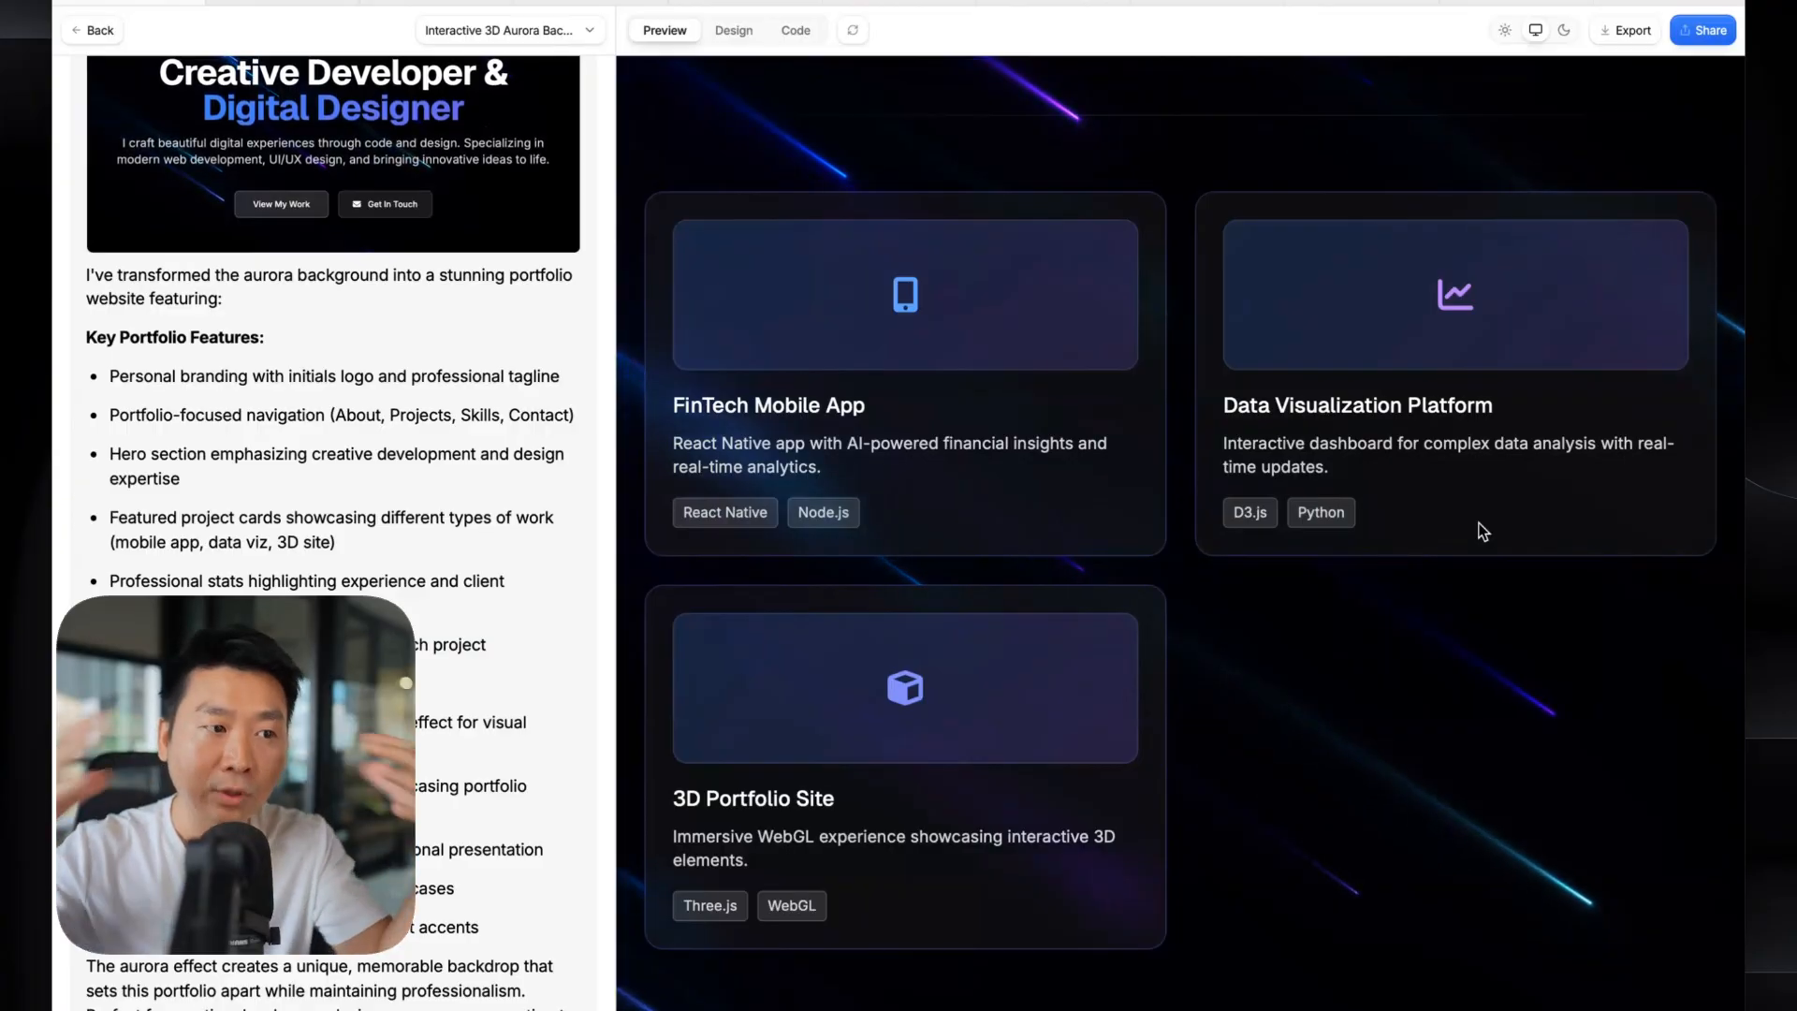
scroll(1483, 531, up, 5)
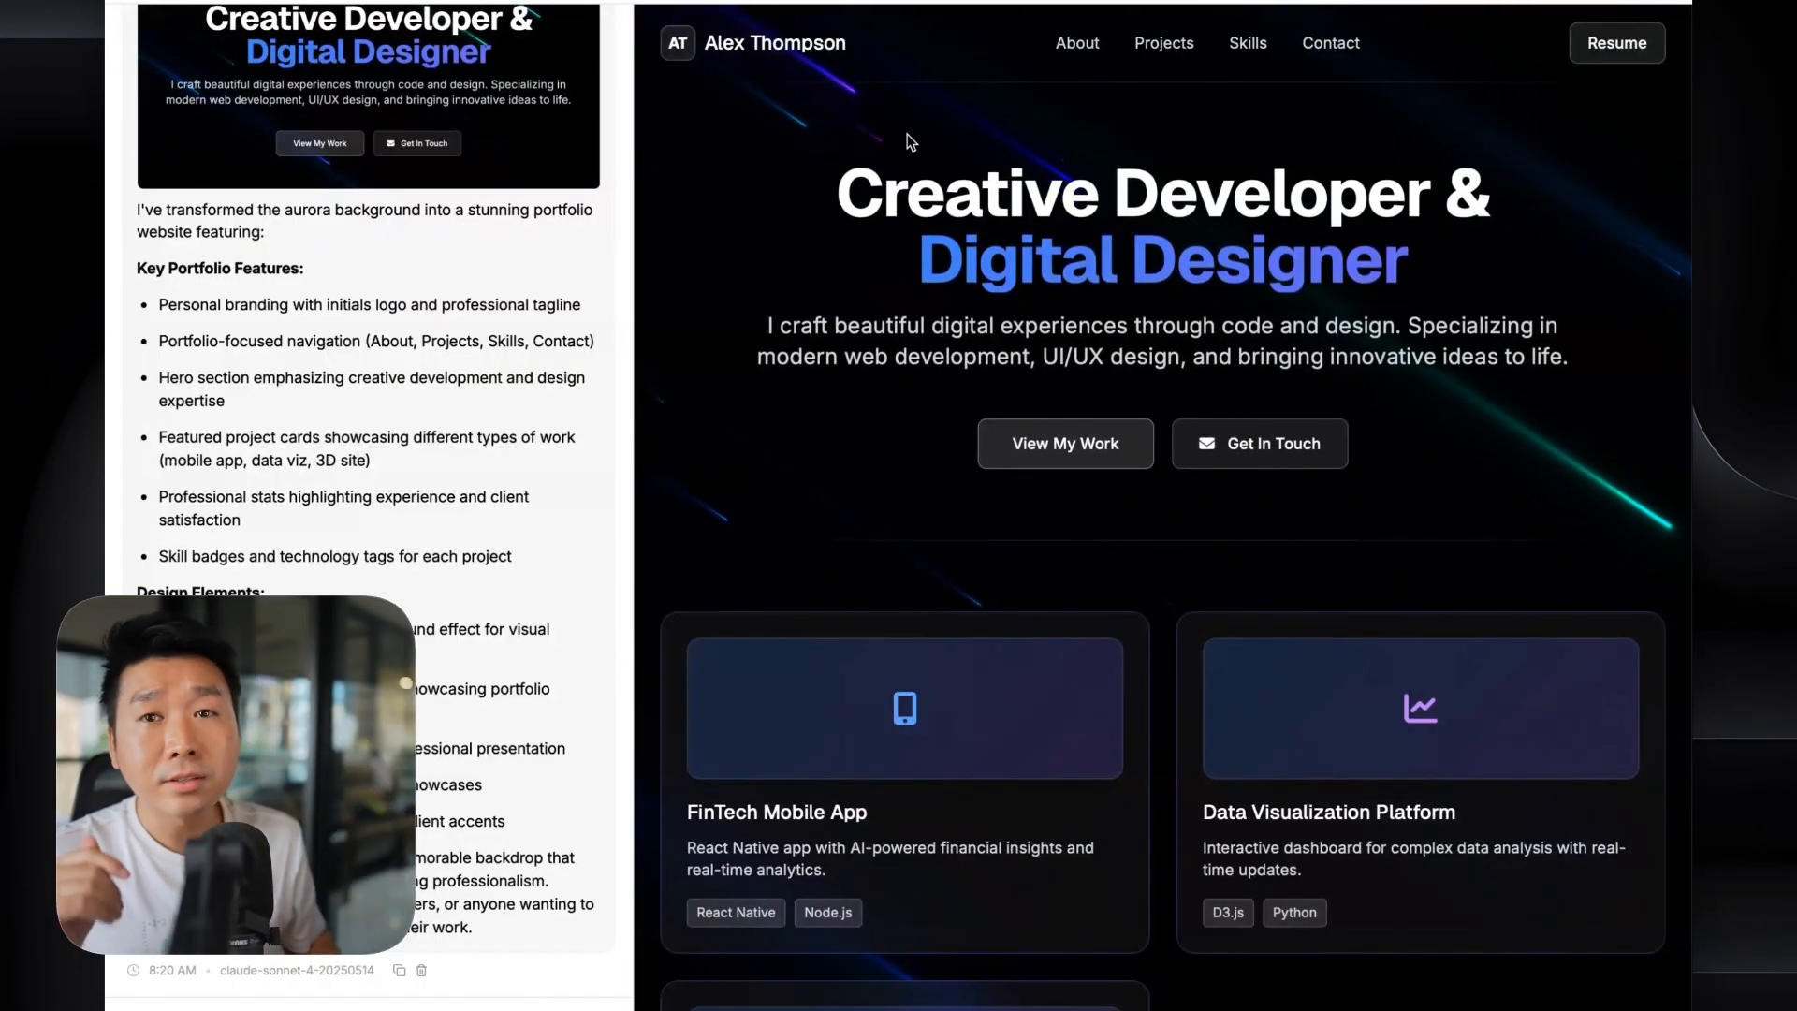
- Switch to v0 and view the details and preview of the Crypto Dashboard community project
mouse_move(790, 7)
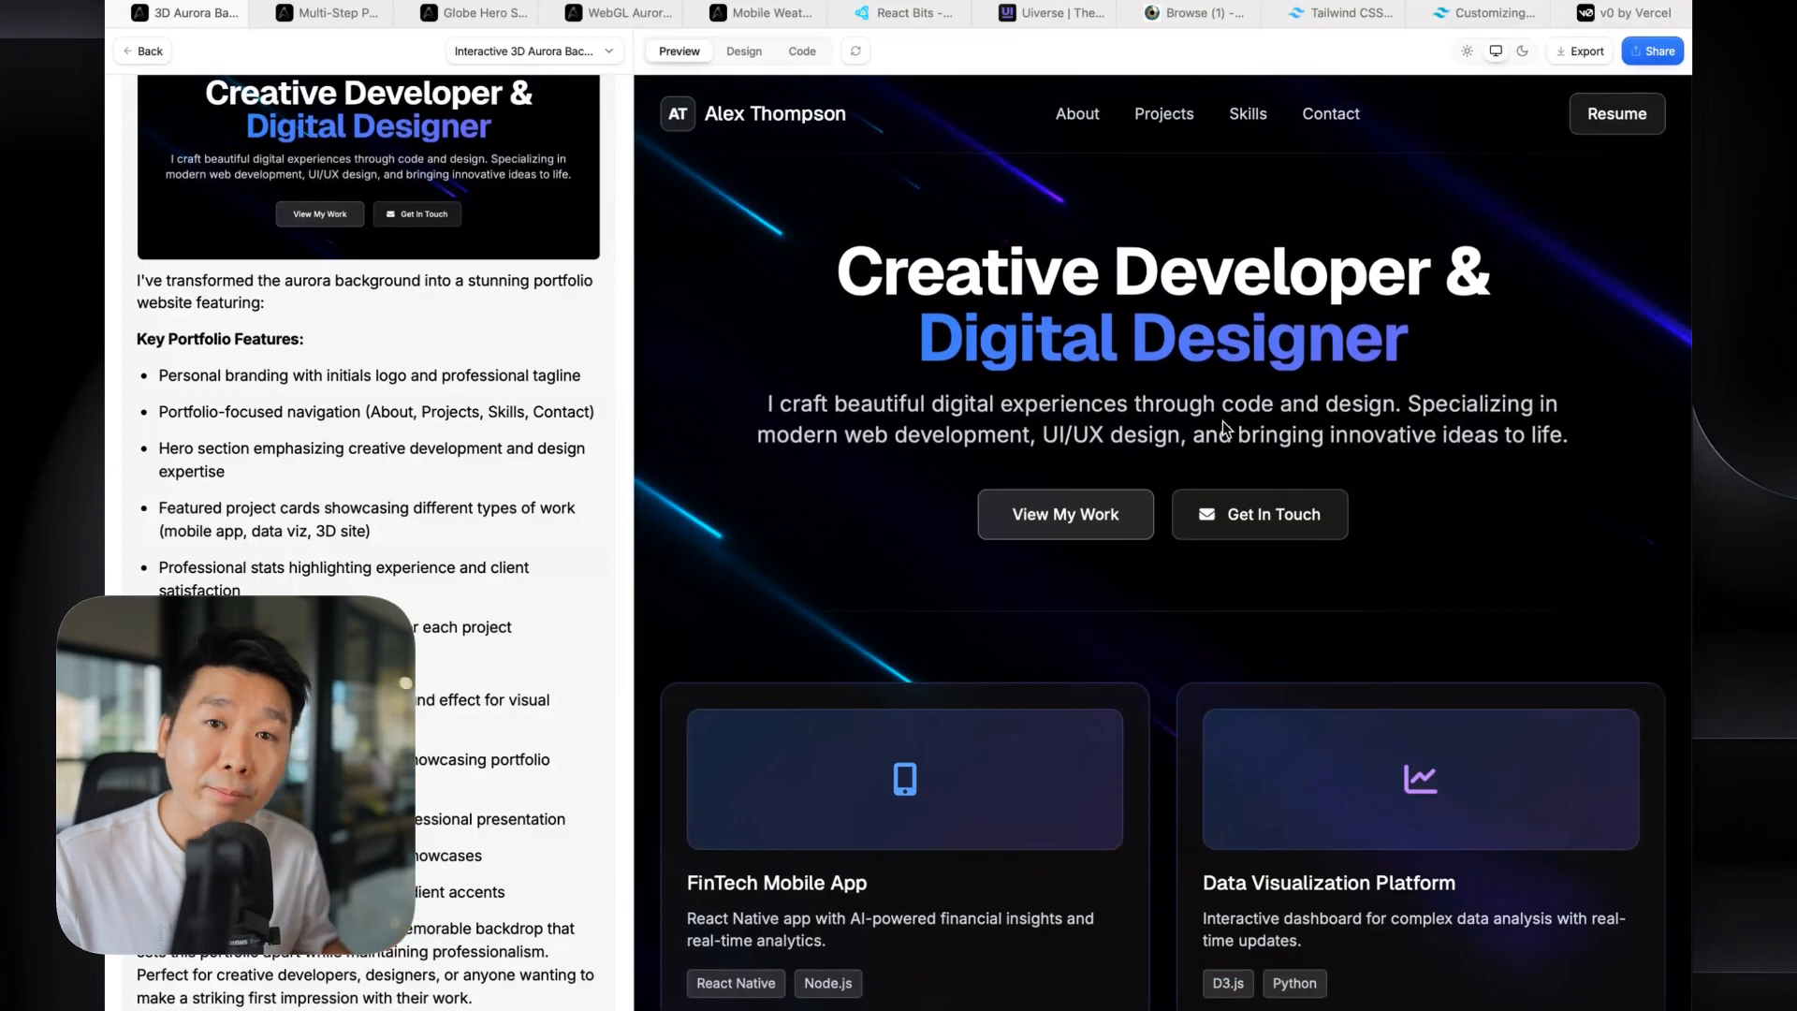
click(1645, 19)
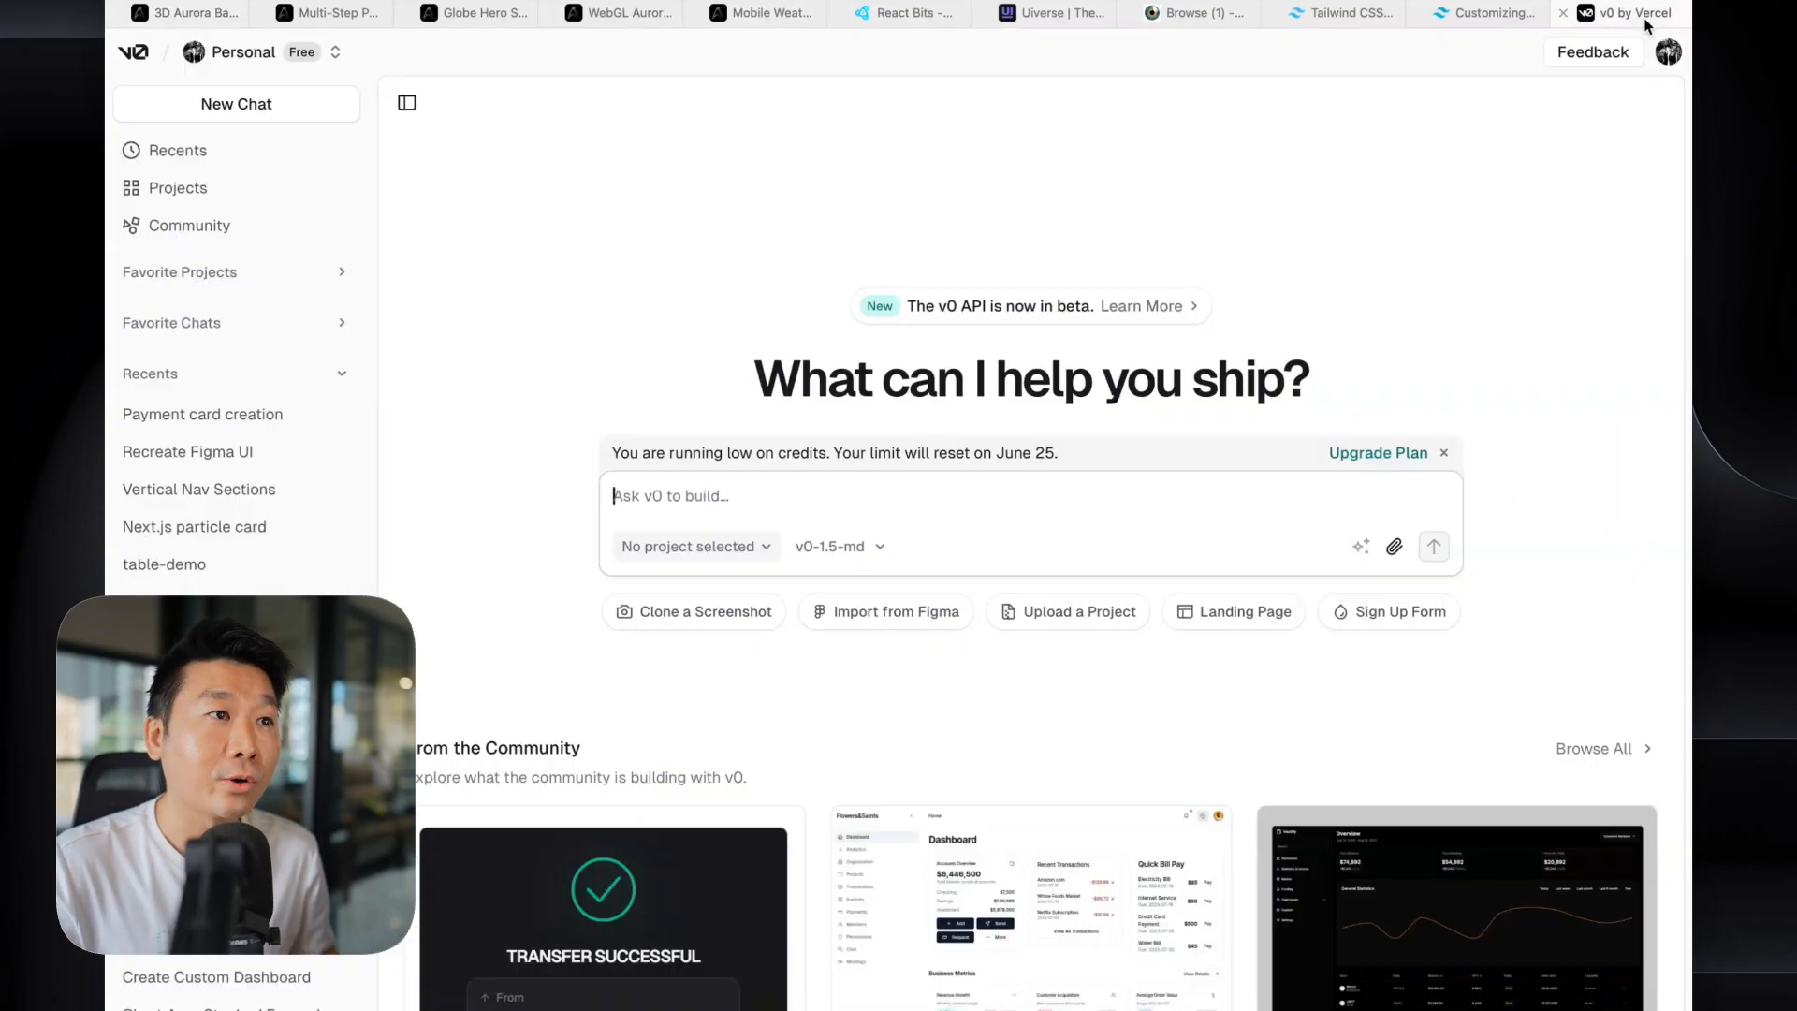
scroll(759, 793, down, 2)
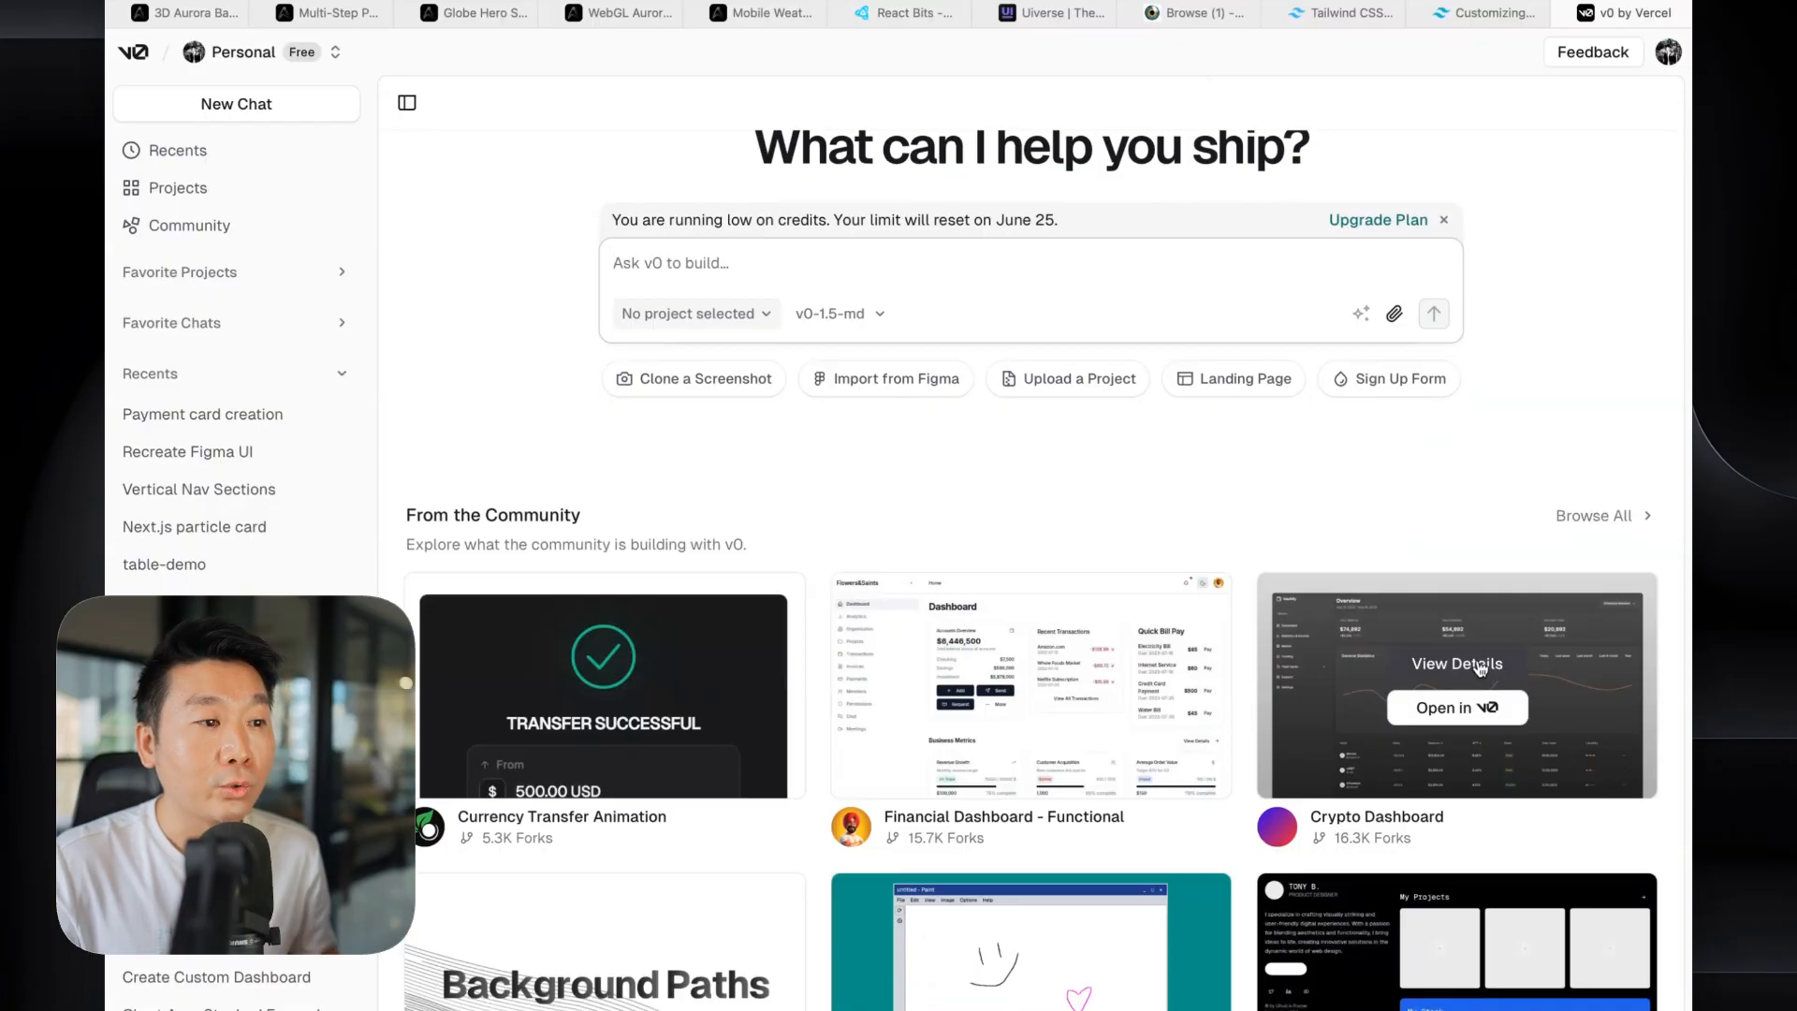
click(1479, 664)
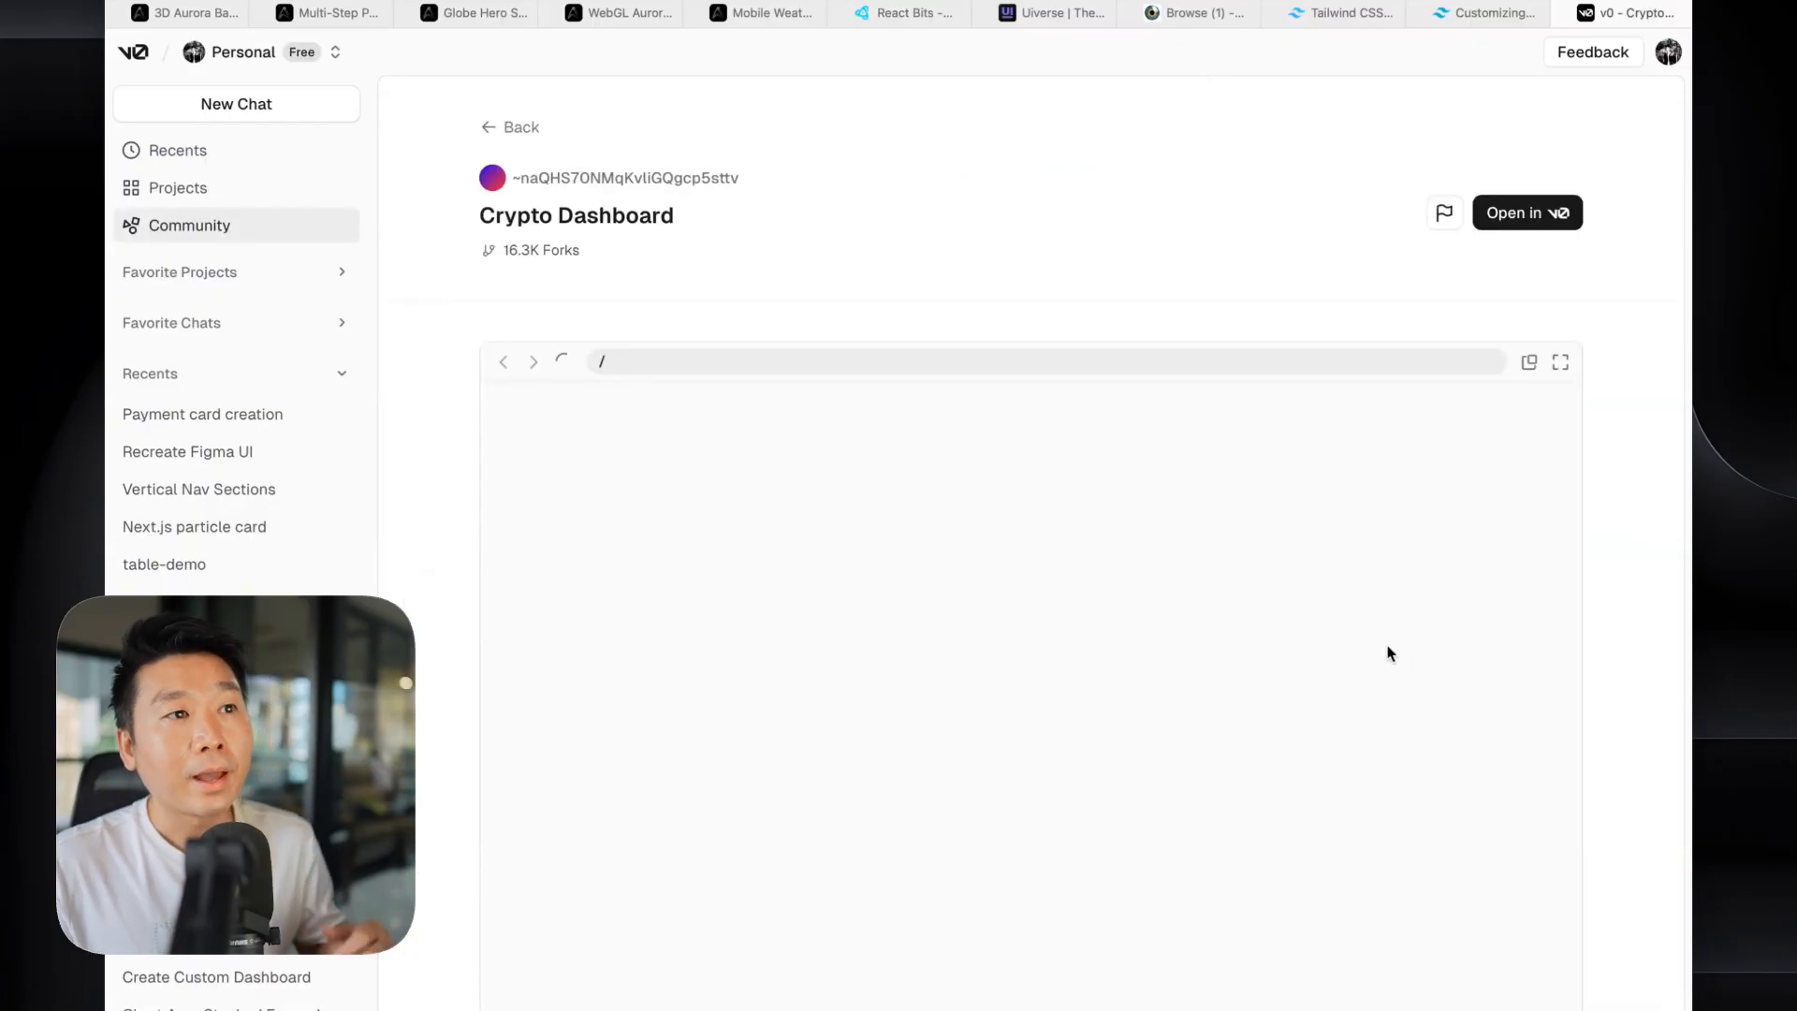
scroll(1261, 583, down, 6)
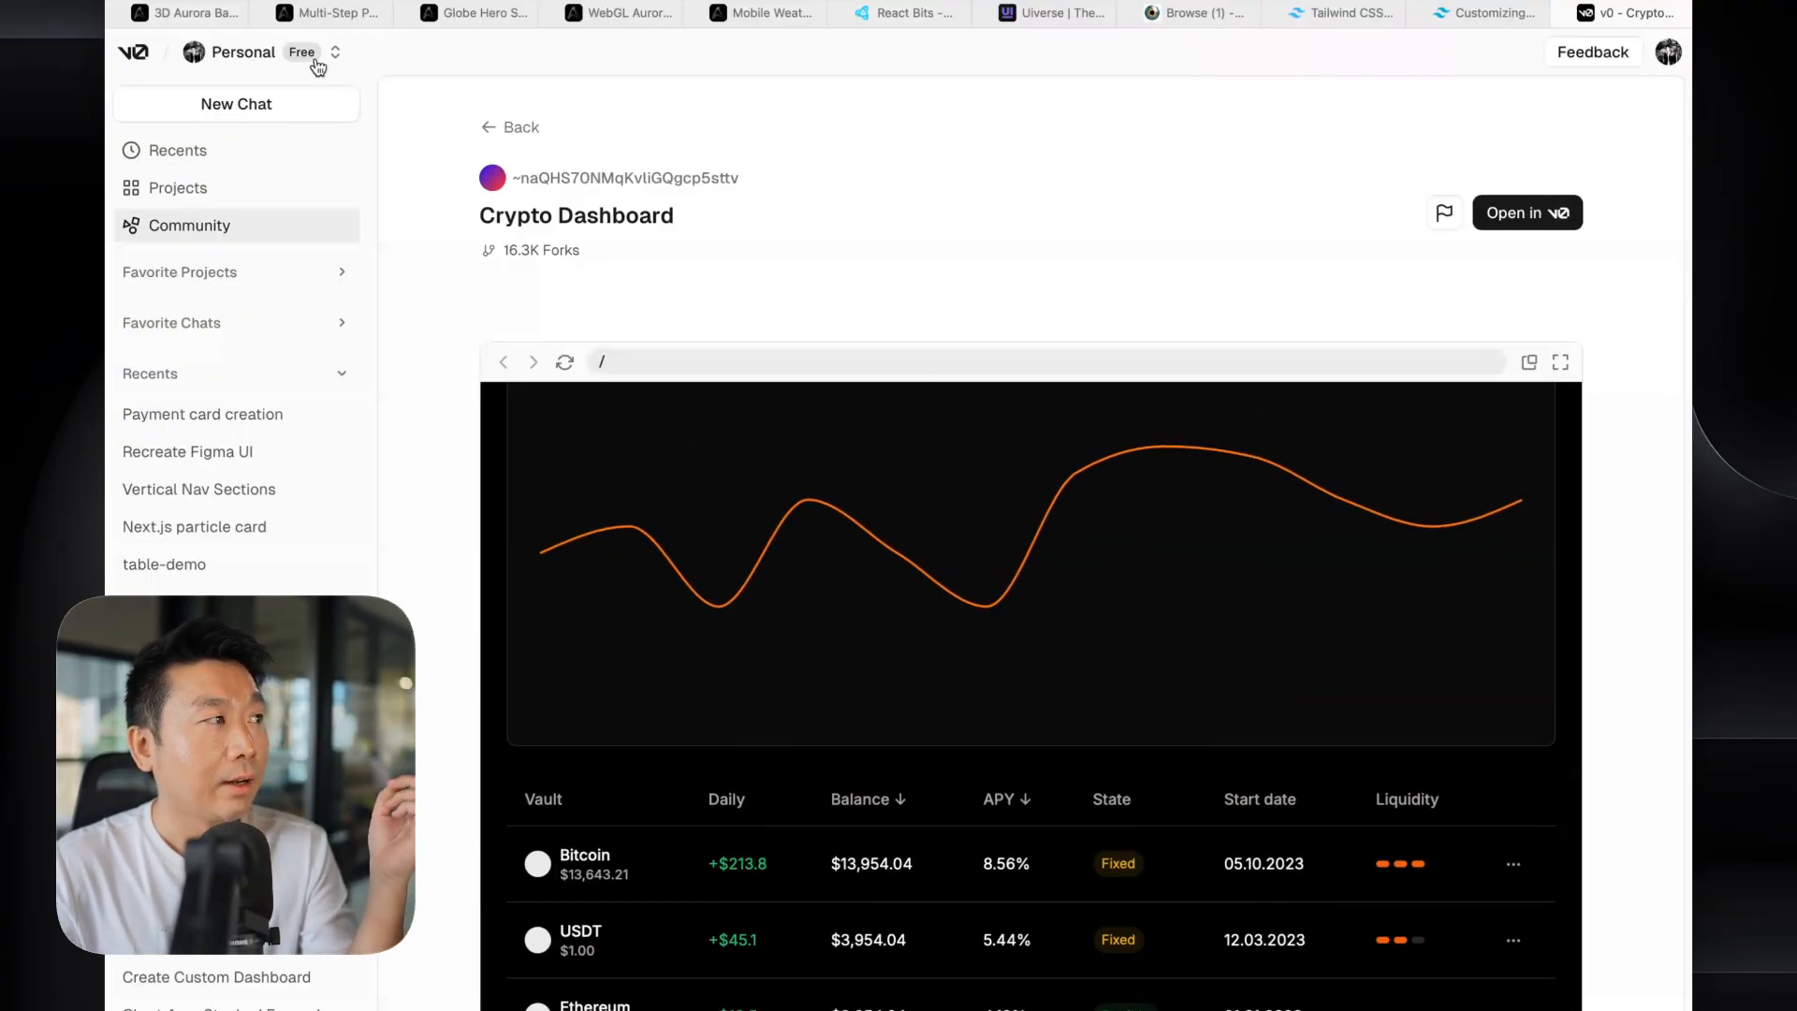
- Return to the 3D aurora portfolio in Aura and examine its header name, hero section and project cards
click(192, 19)
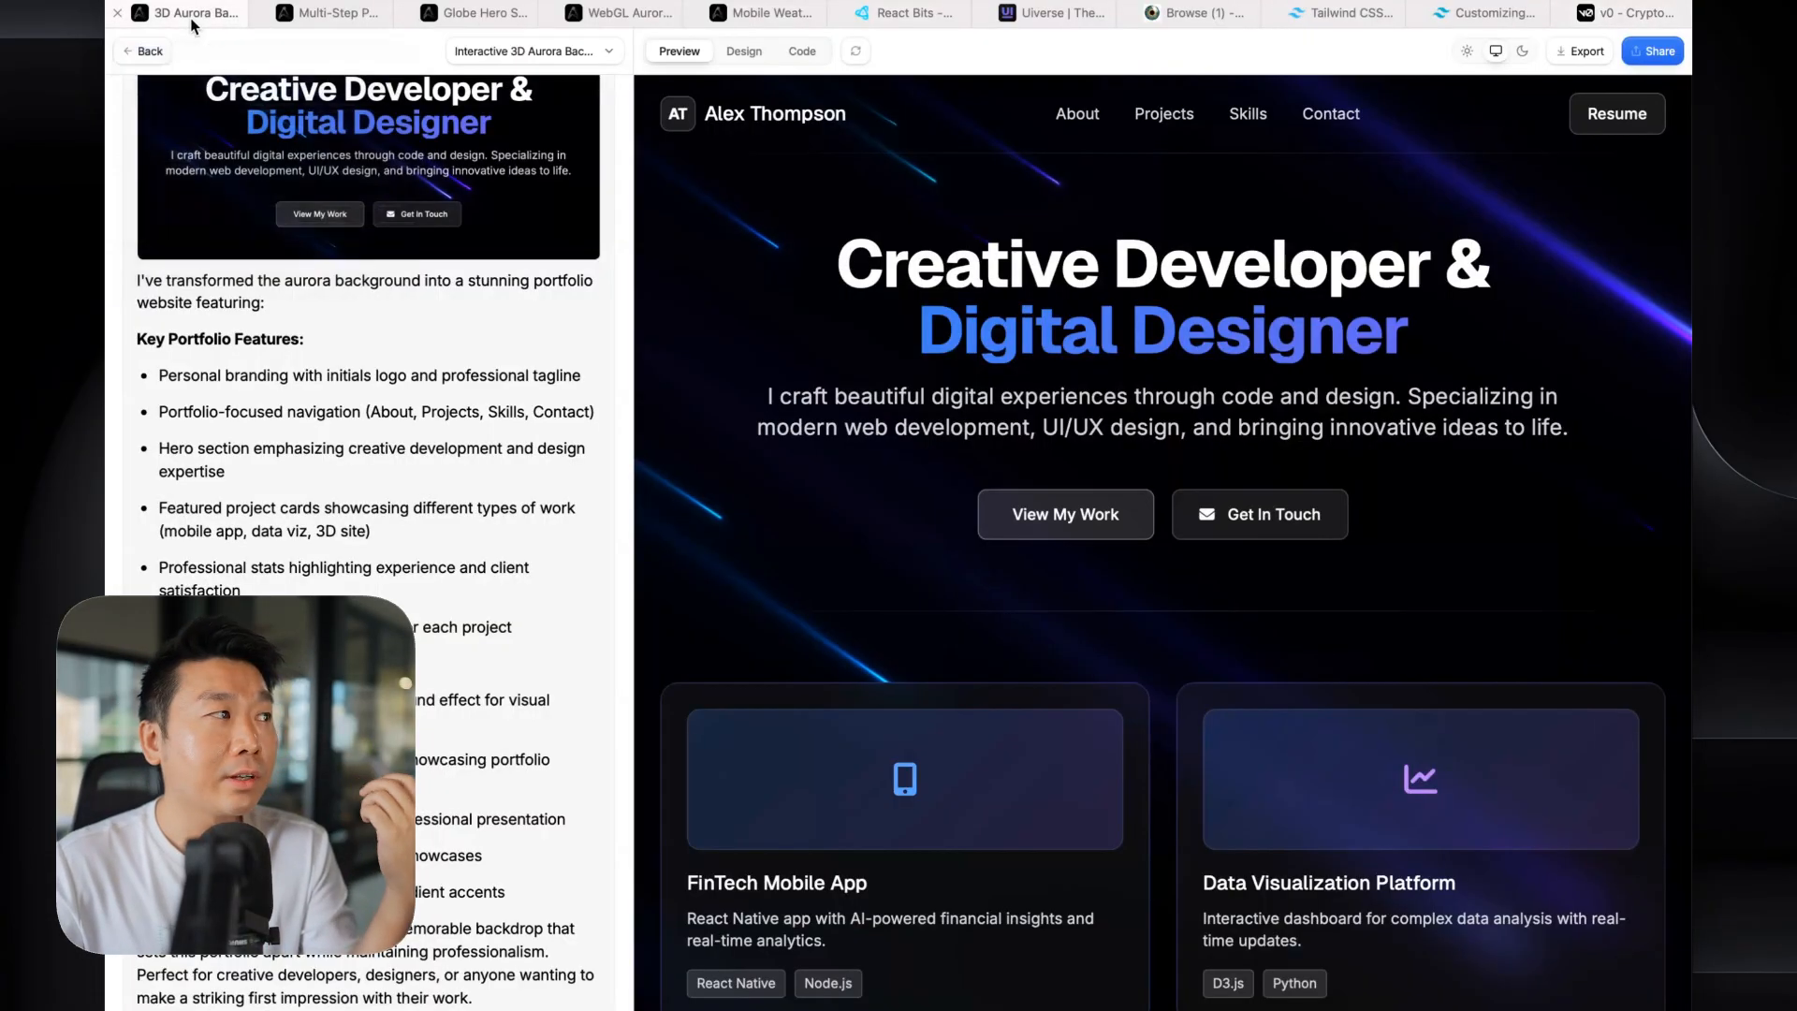
scroll(1137, 381, up, 1)
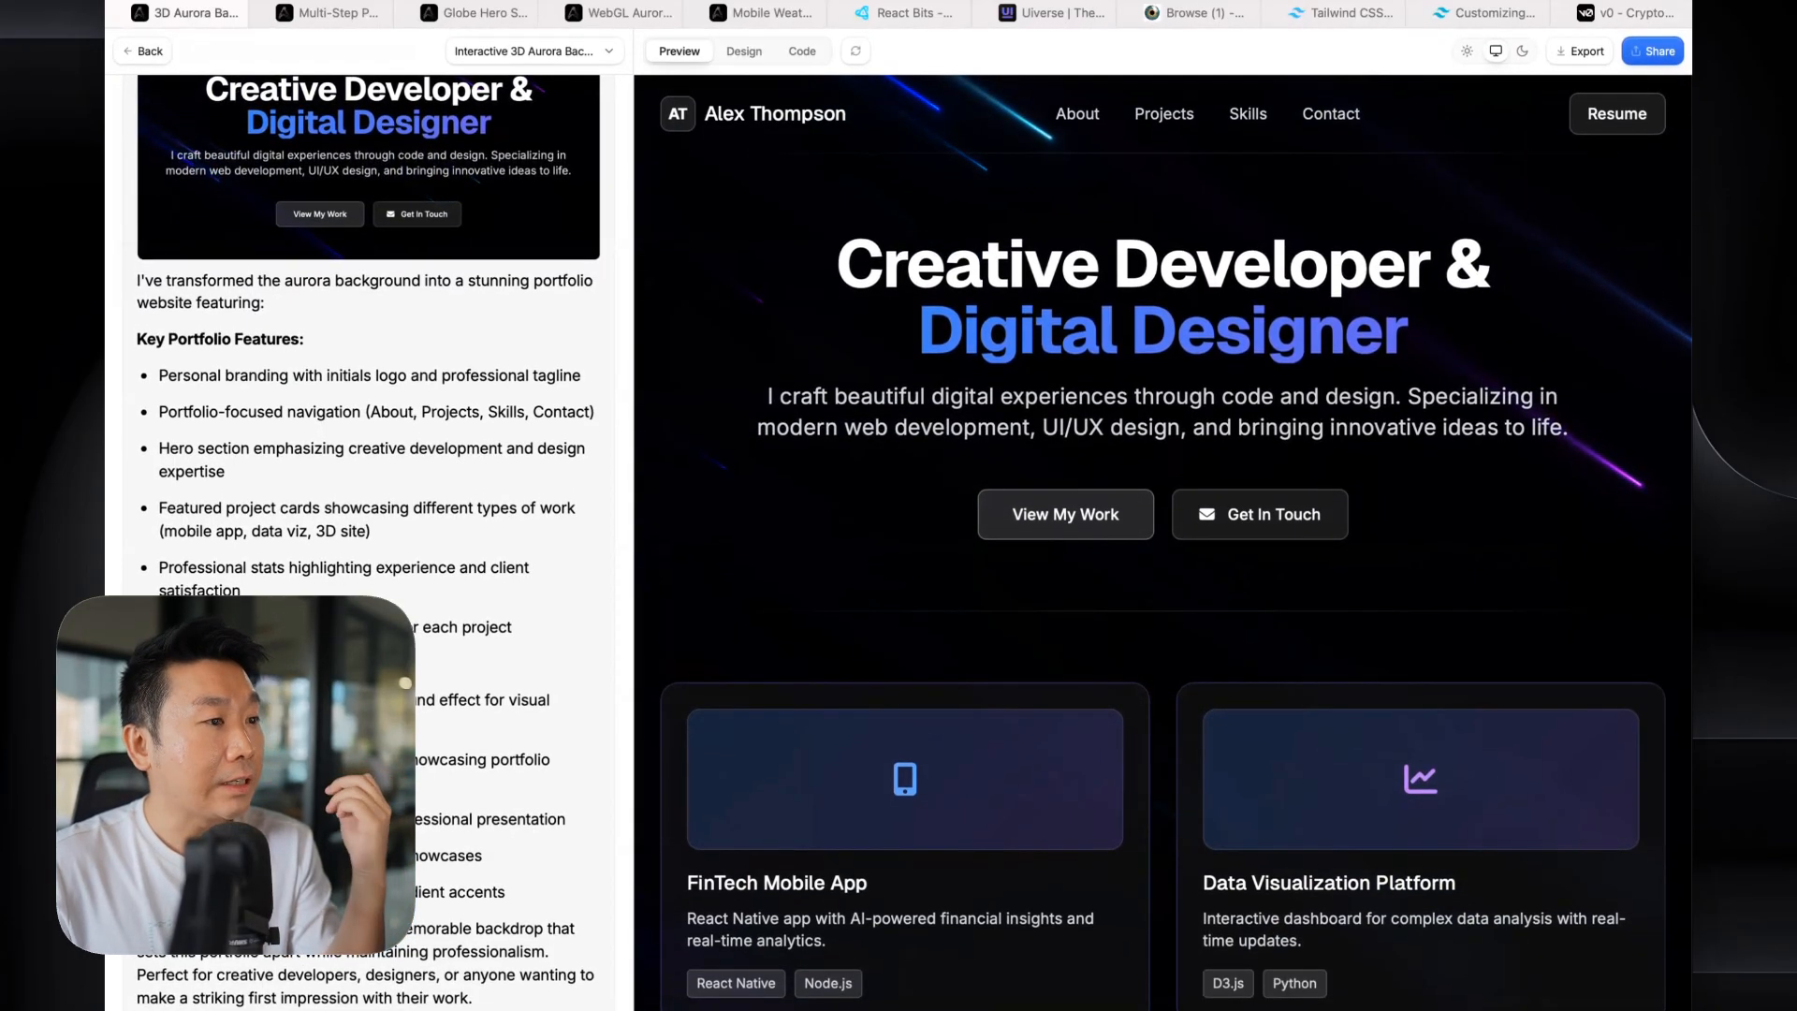
triple_click(763, 115)
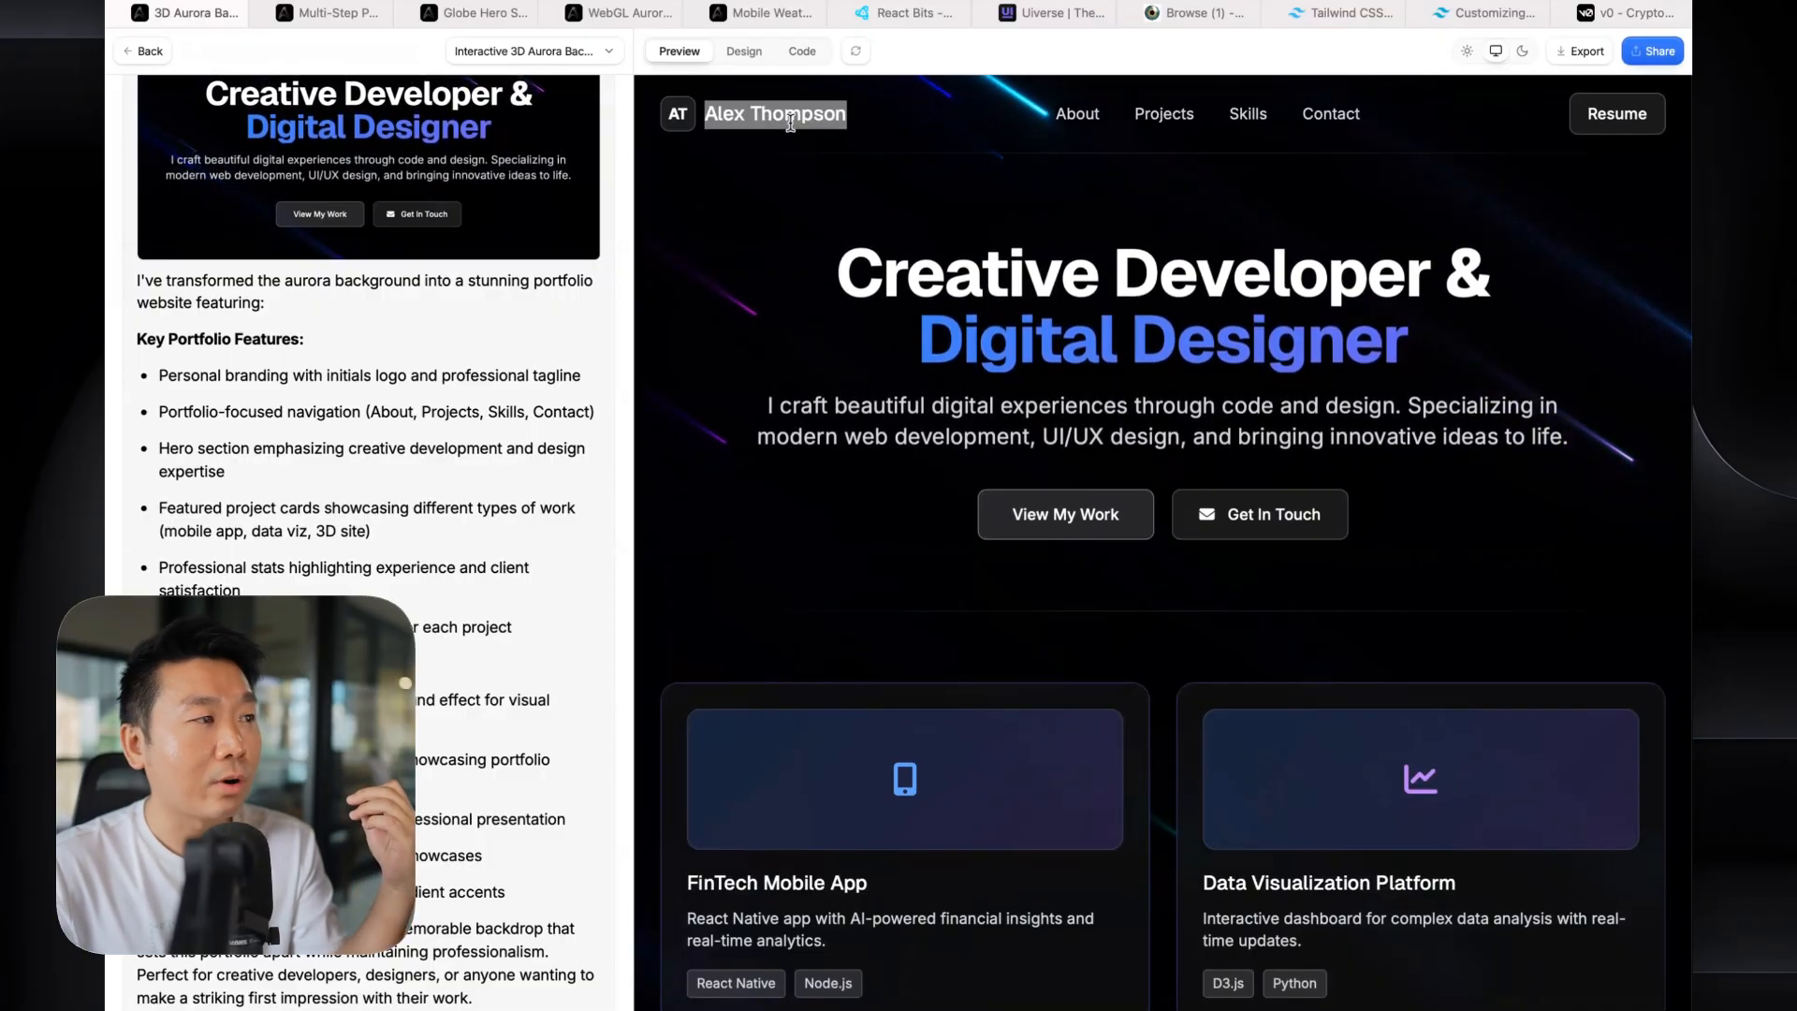
click(897, 273)
scroll(1002, 262, down, 5)
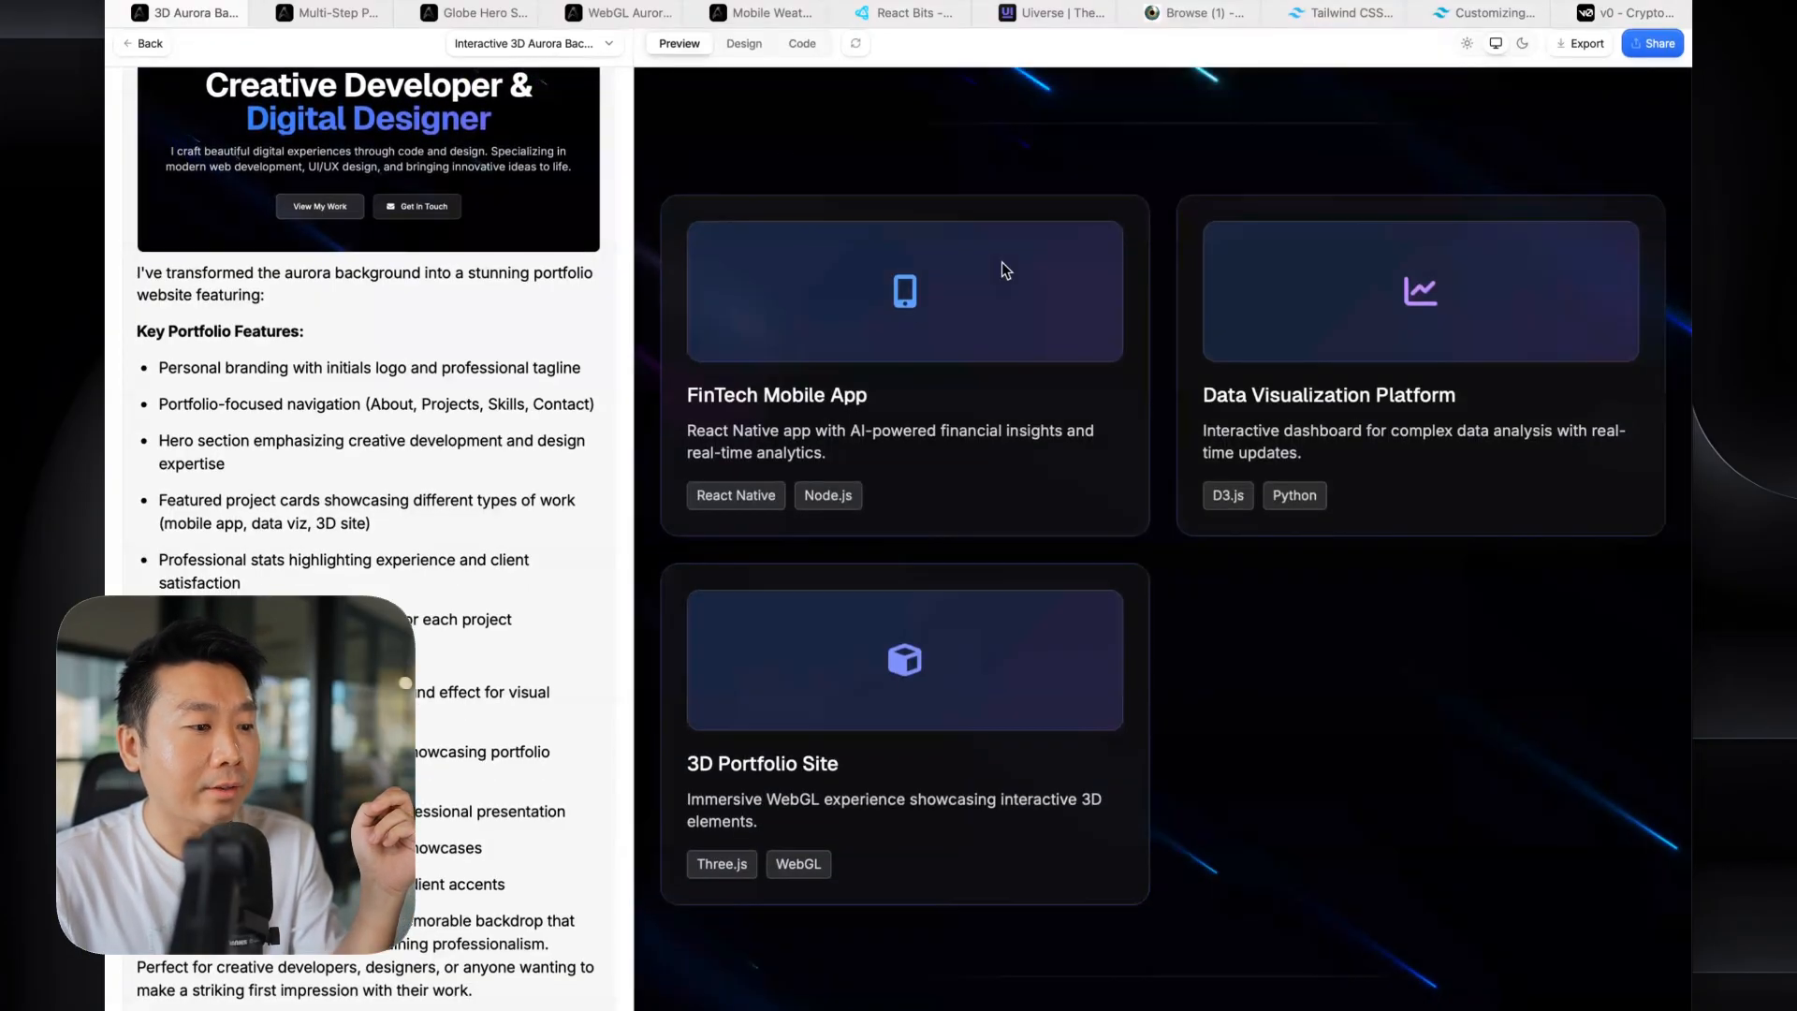
scroll(1002, 266, up, 2)
scroll(1004, 270, up, 3)
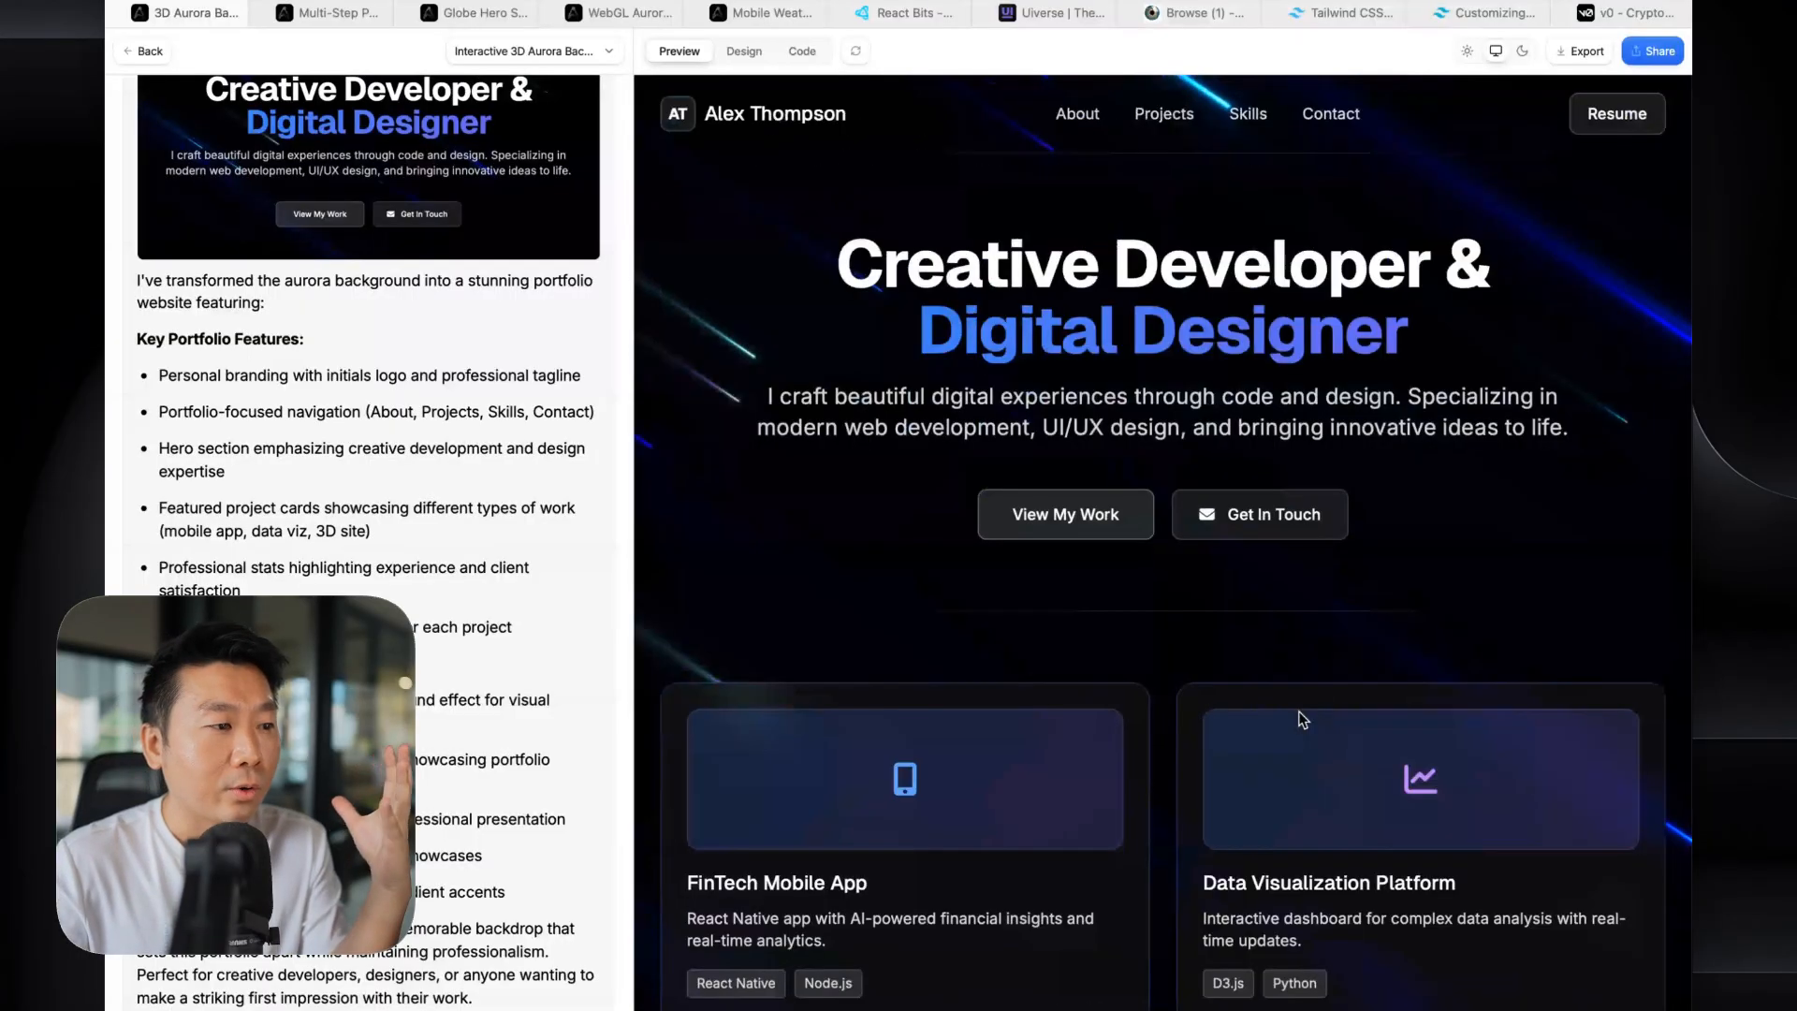
scroll(1147, 716, down, 5)
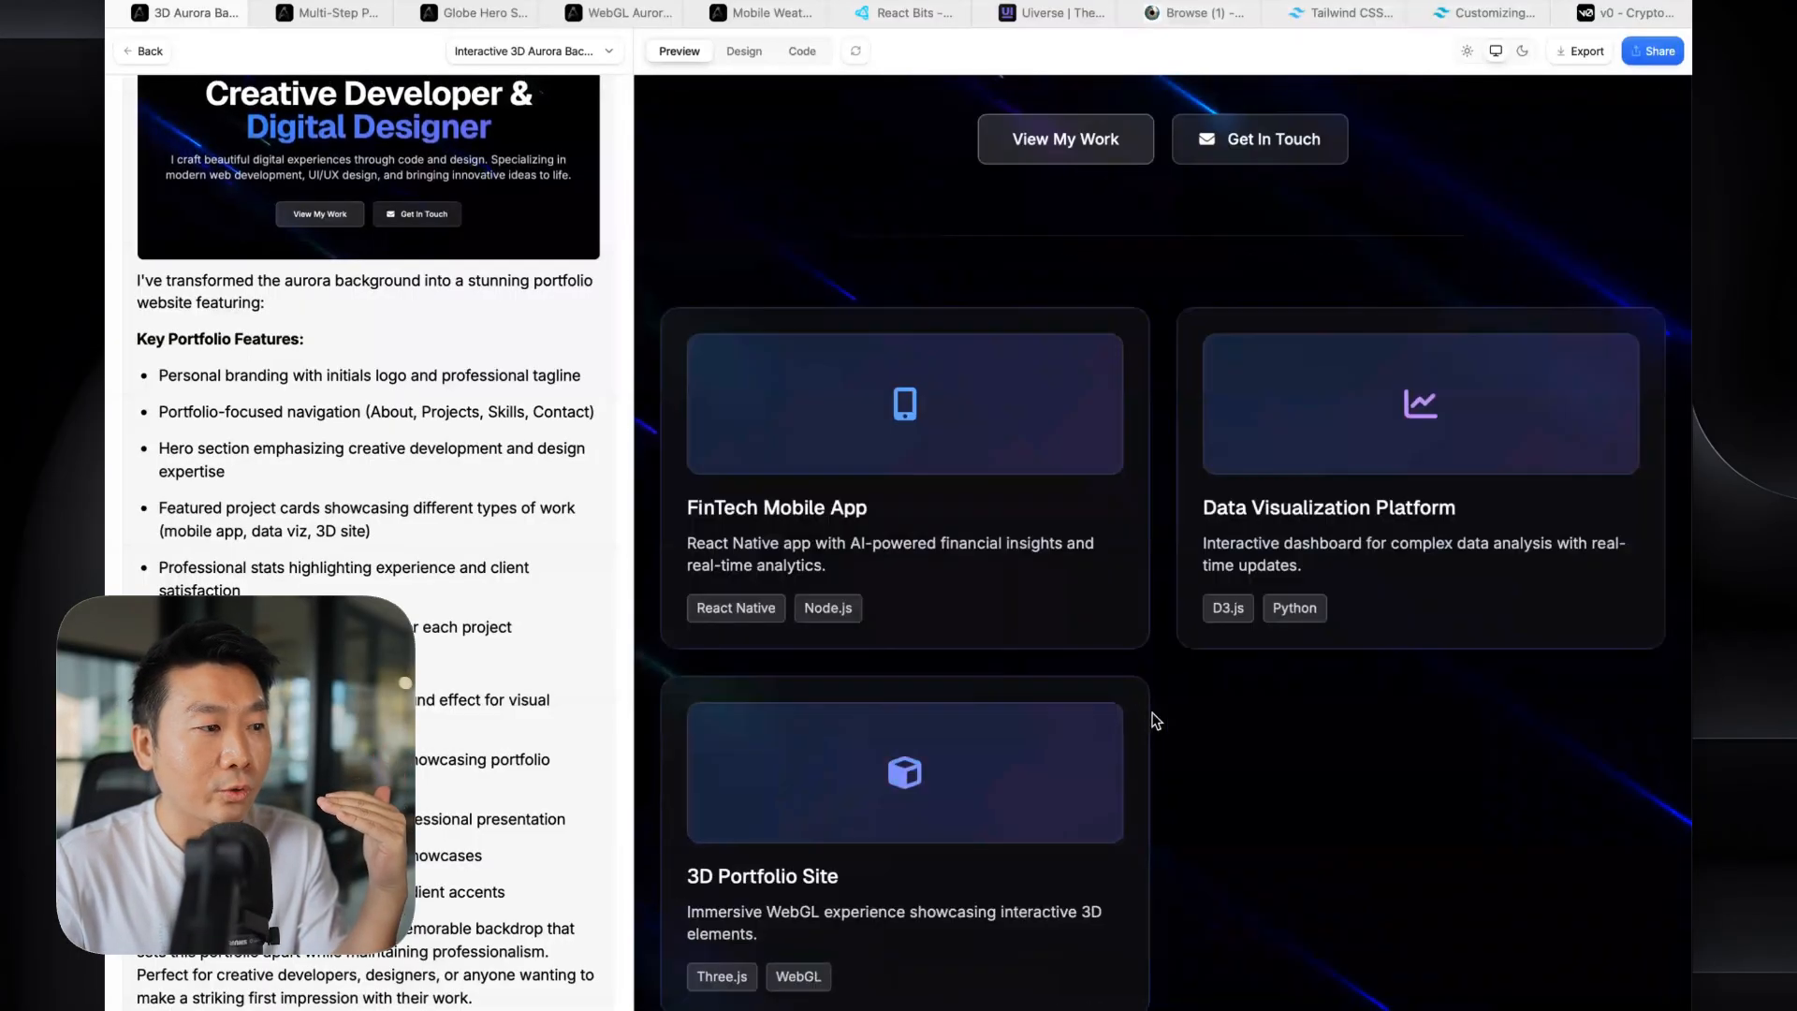
scroll(946, 477, up, 1)
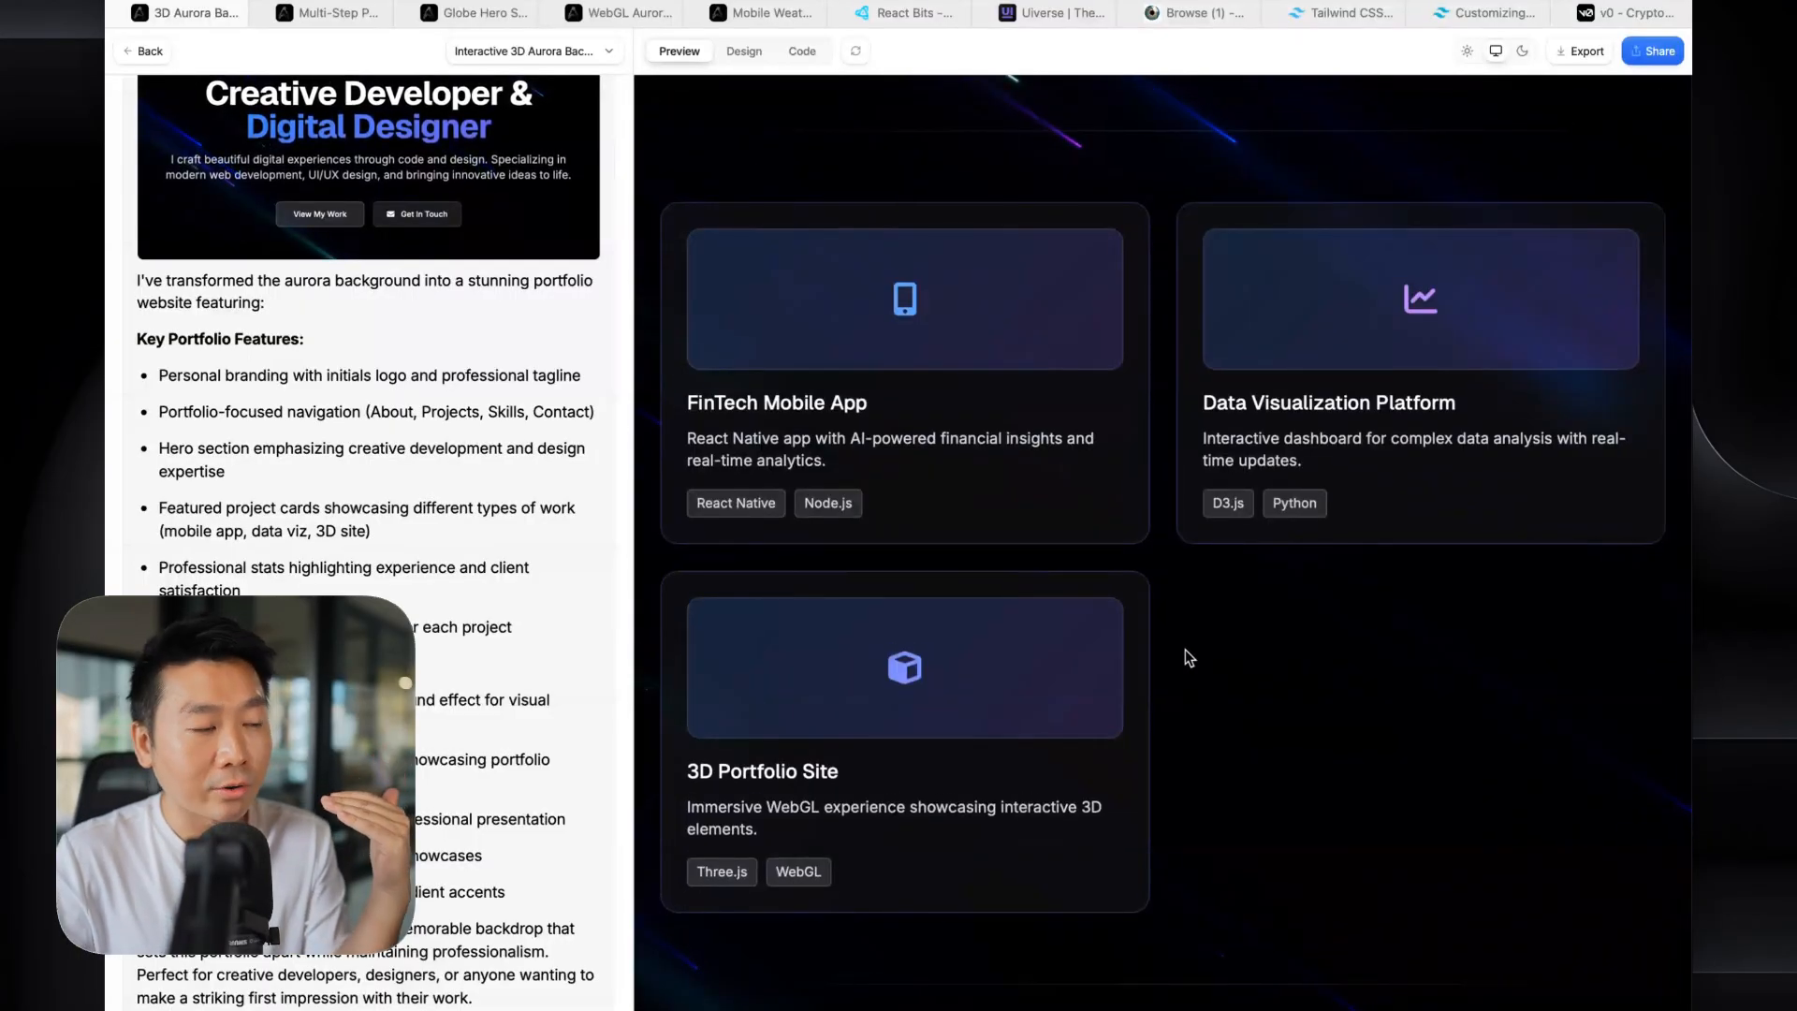
- Leave the aurora portfolio for Aura's home page and start a new design prompt reading "Create a portfolio in the style of"
scroll(1104, 674, up, 5)
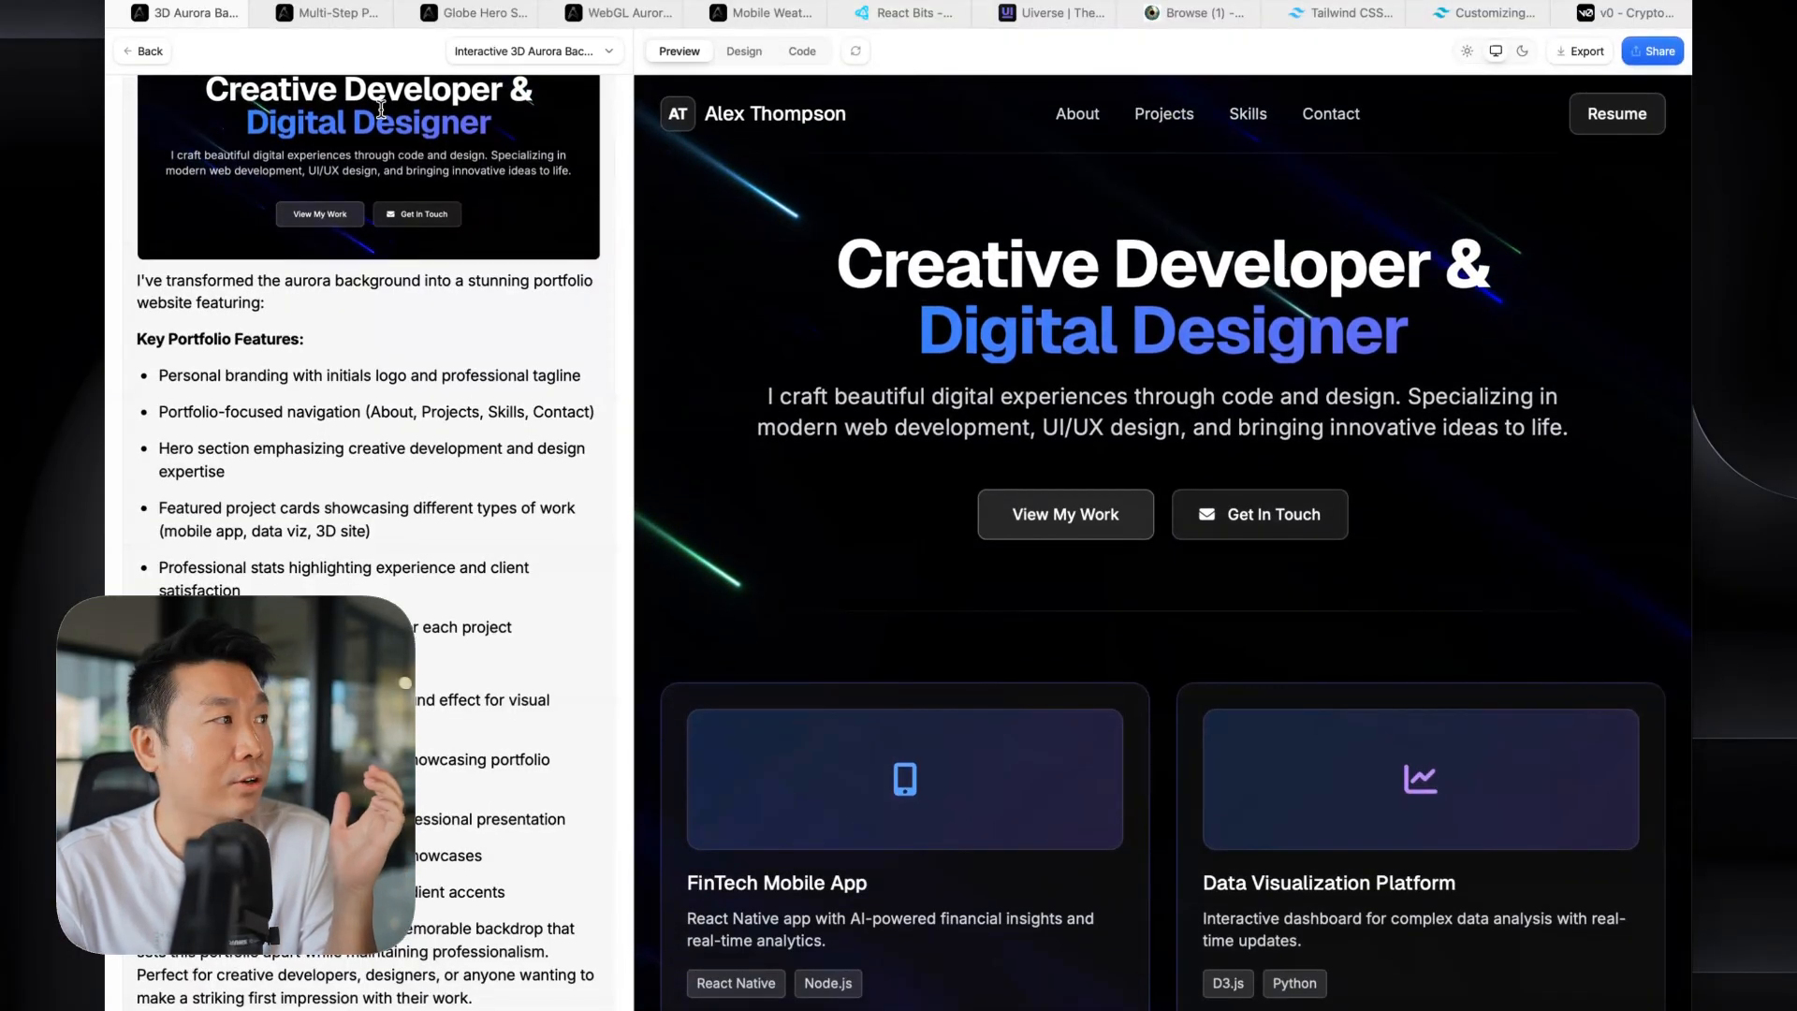
click(159, 50)
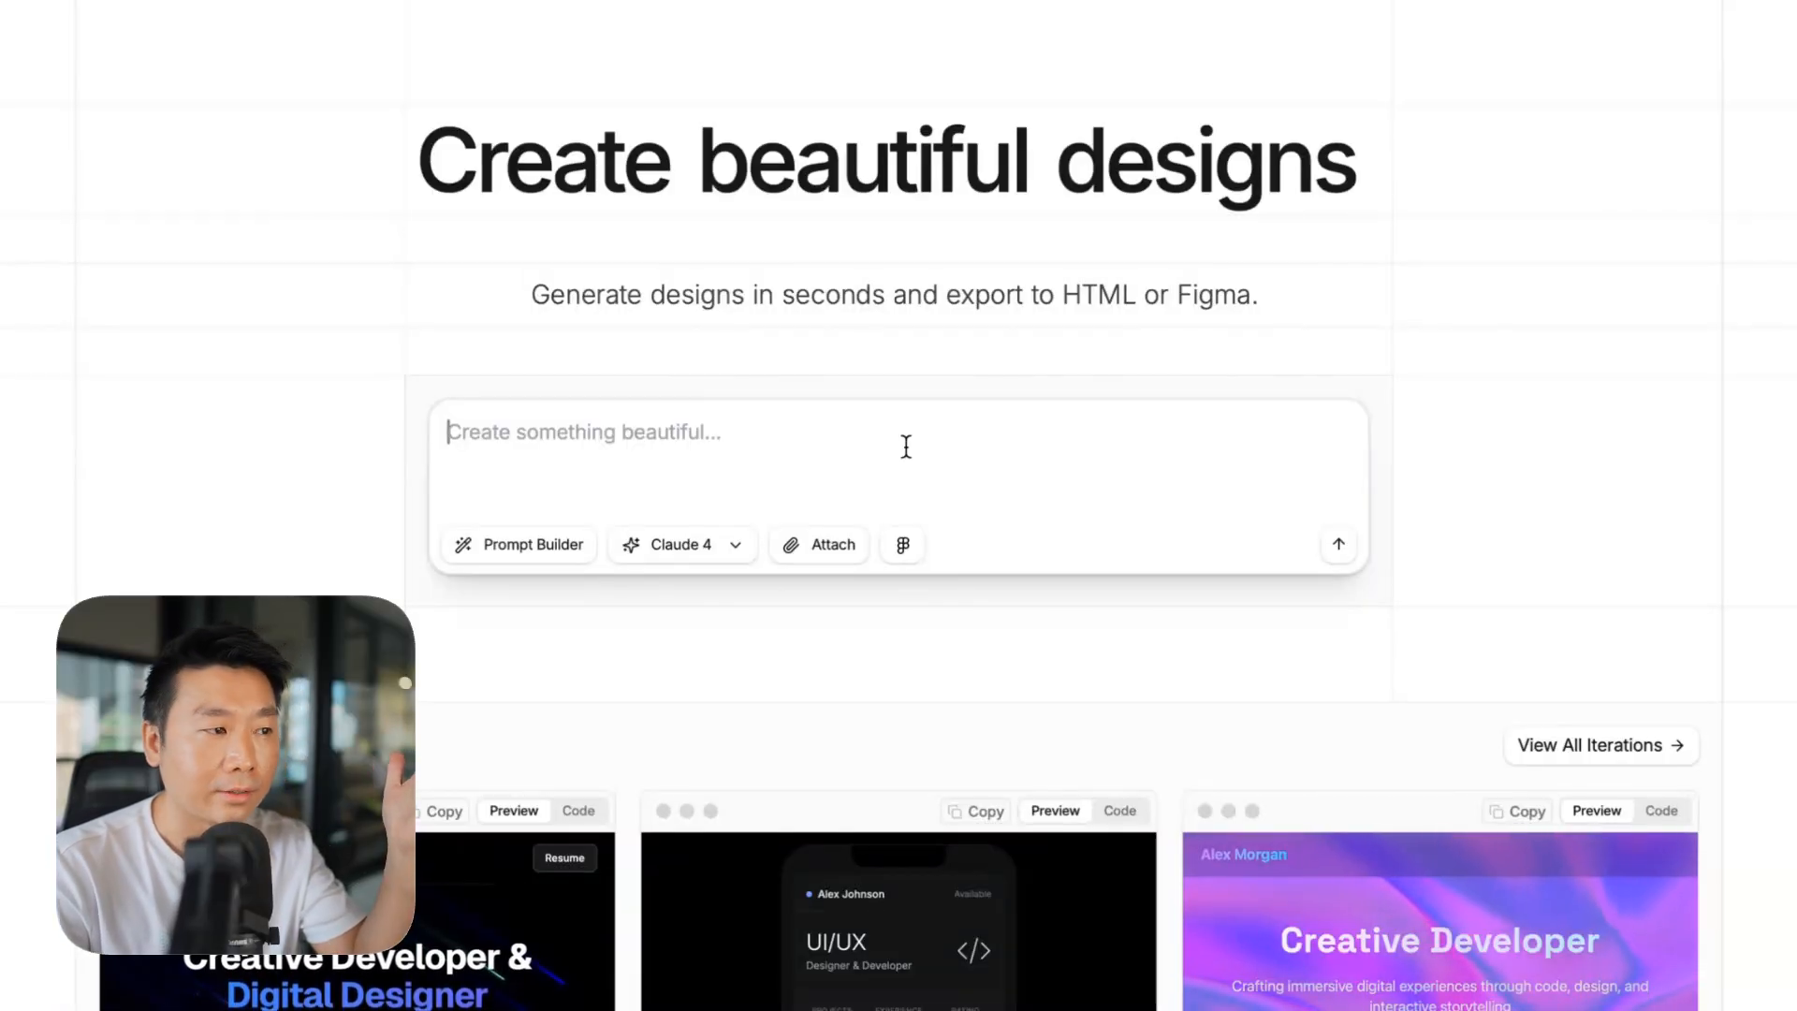
mouse_move(823, 878)
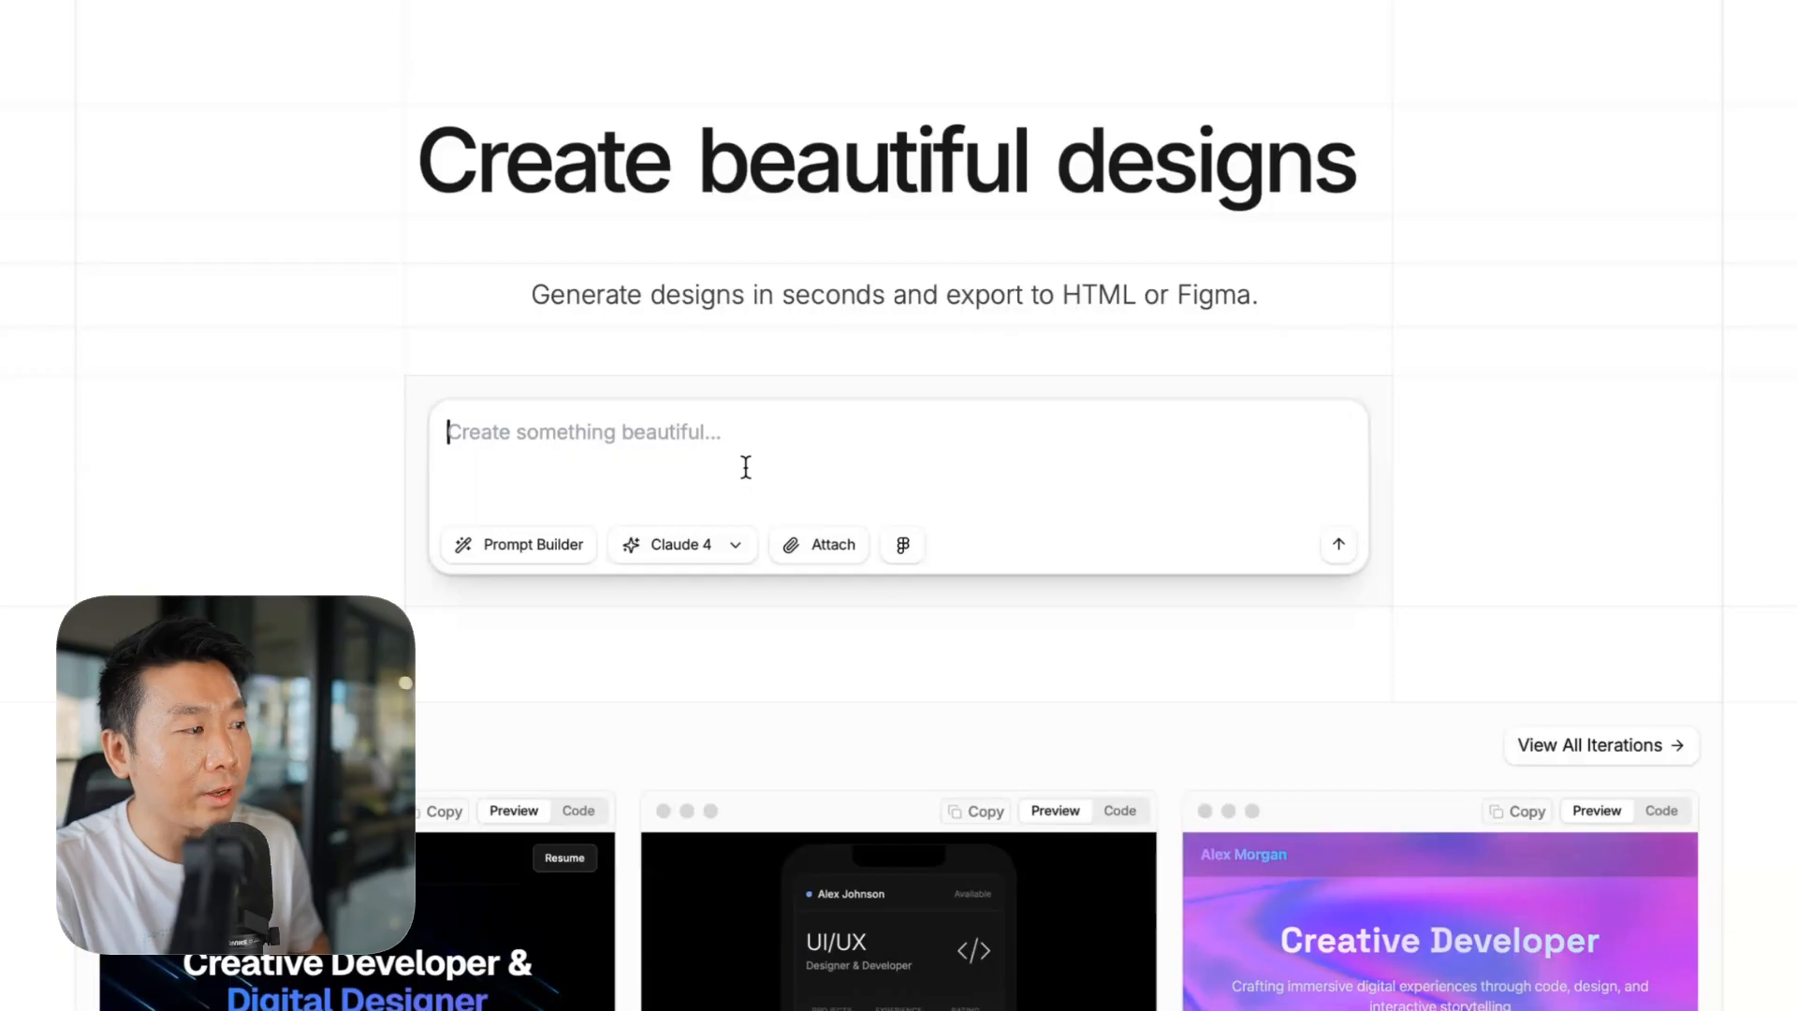
text(Creat a po)
key(BackSpace)
key(BackSpace)
key(BackSpace)
key(BackSpace)
key(BackSpace)
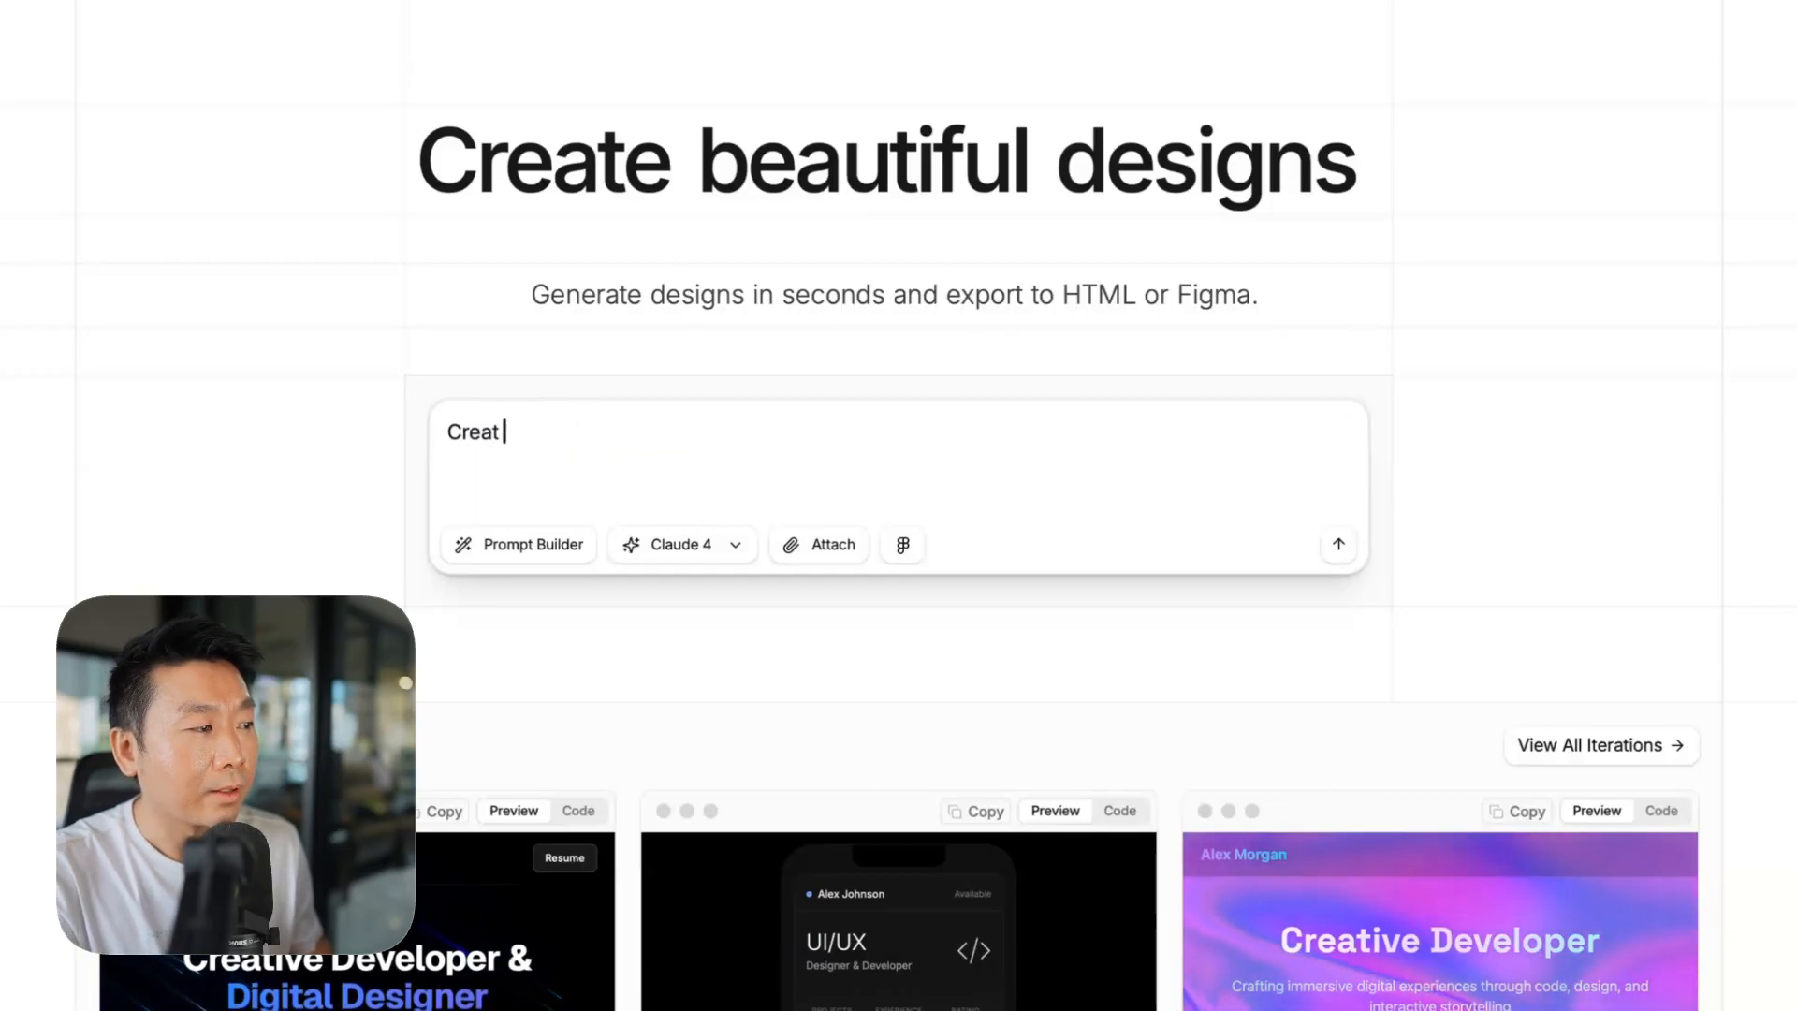
text(e a portfolio in the style of)
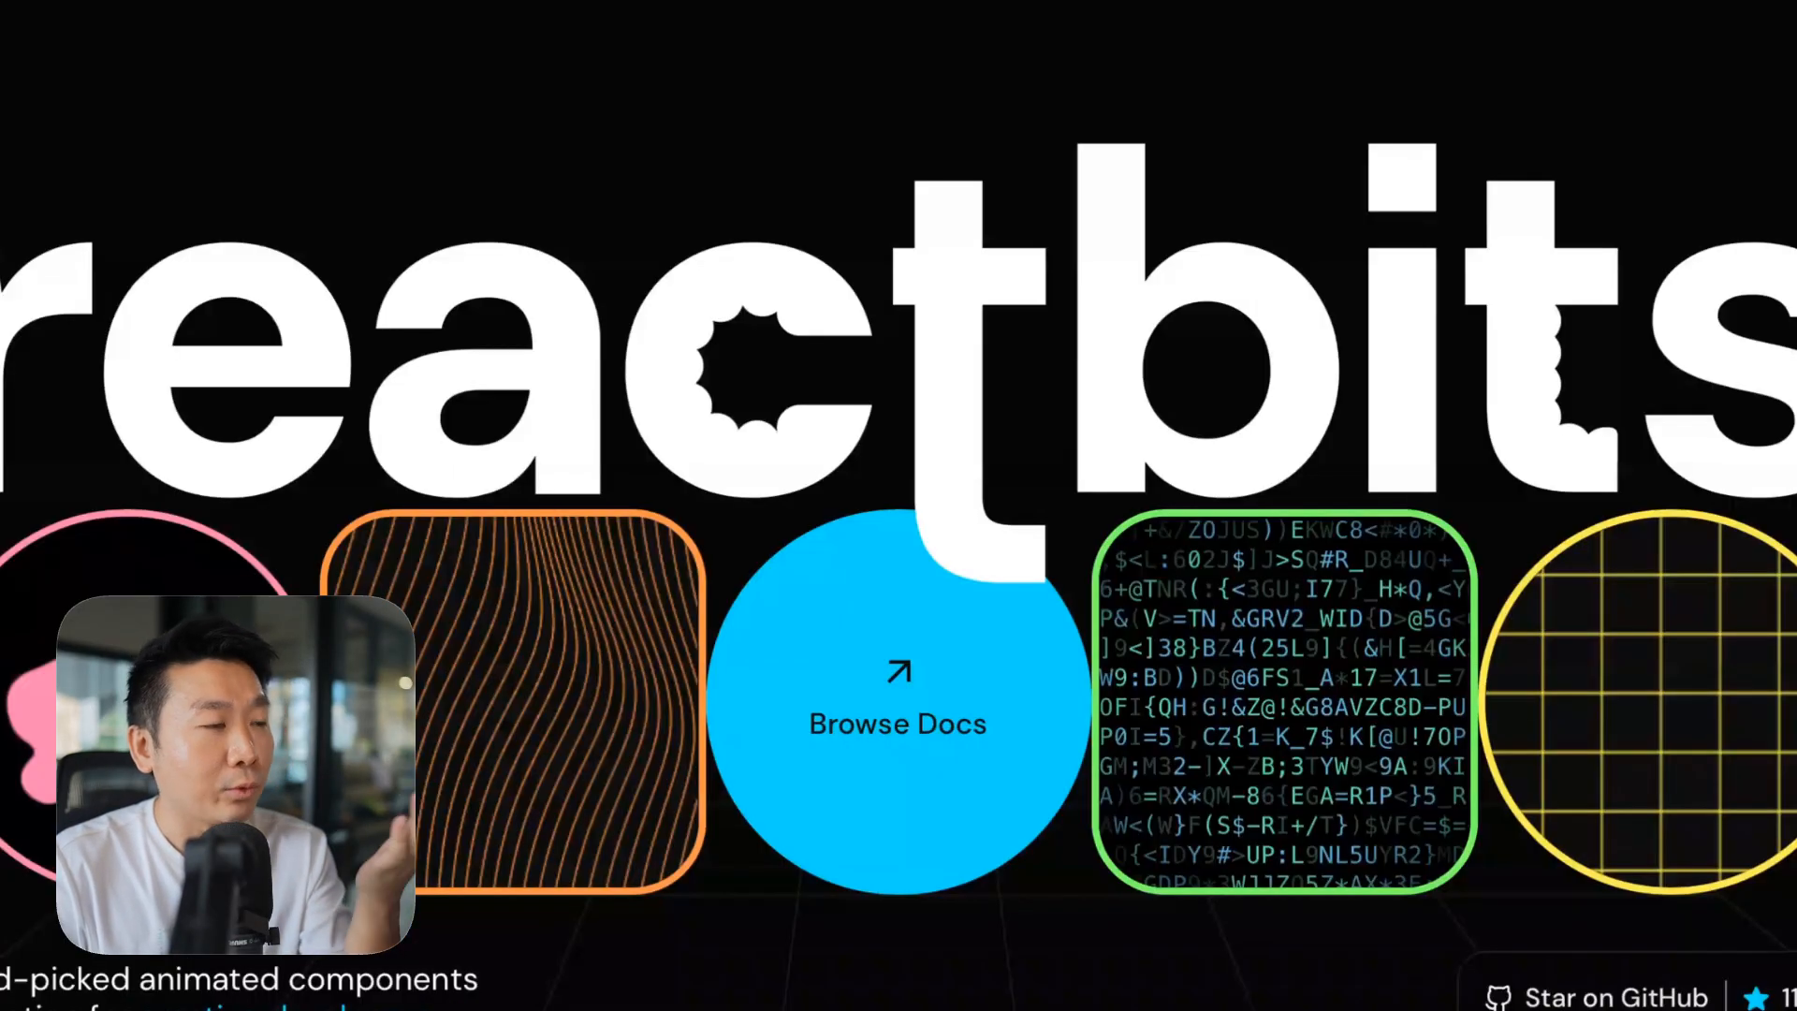
- Glance through the React Bits homepage, and complete Aura's prompt as "Create a portfolio in the style of Linear" and submit it
scroll(1060, 391, down, 13)
scroll(1060, 391, up, 13)
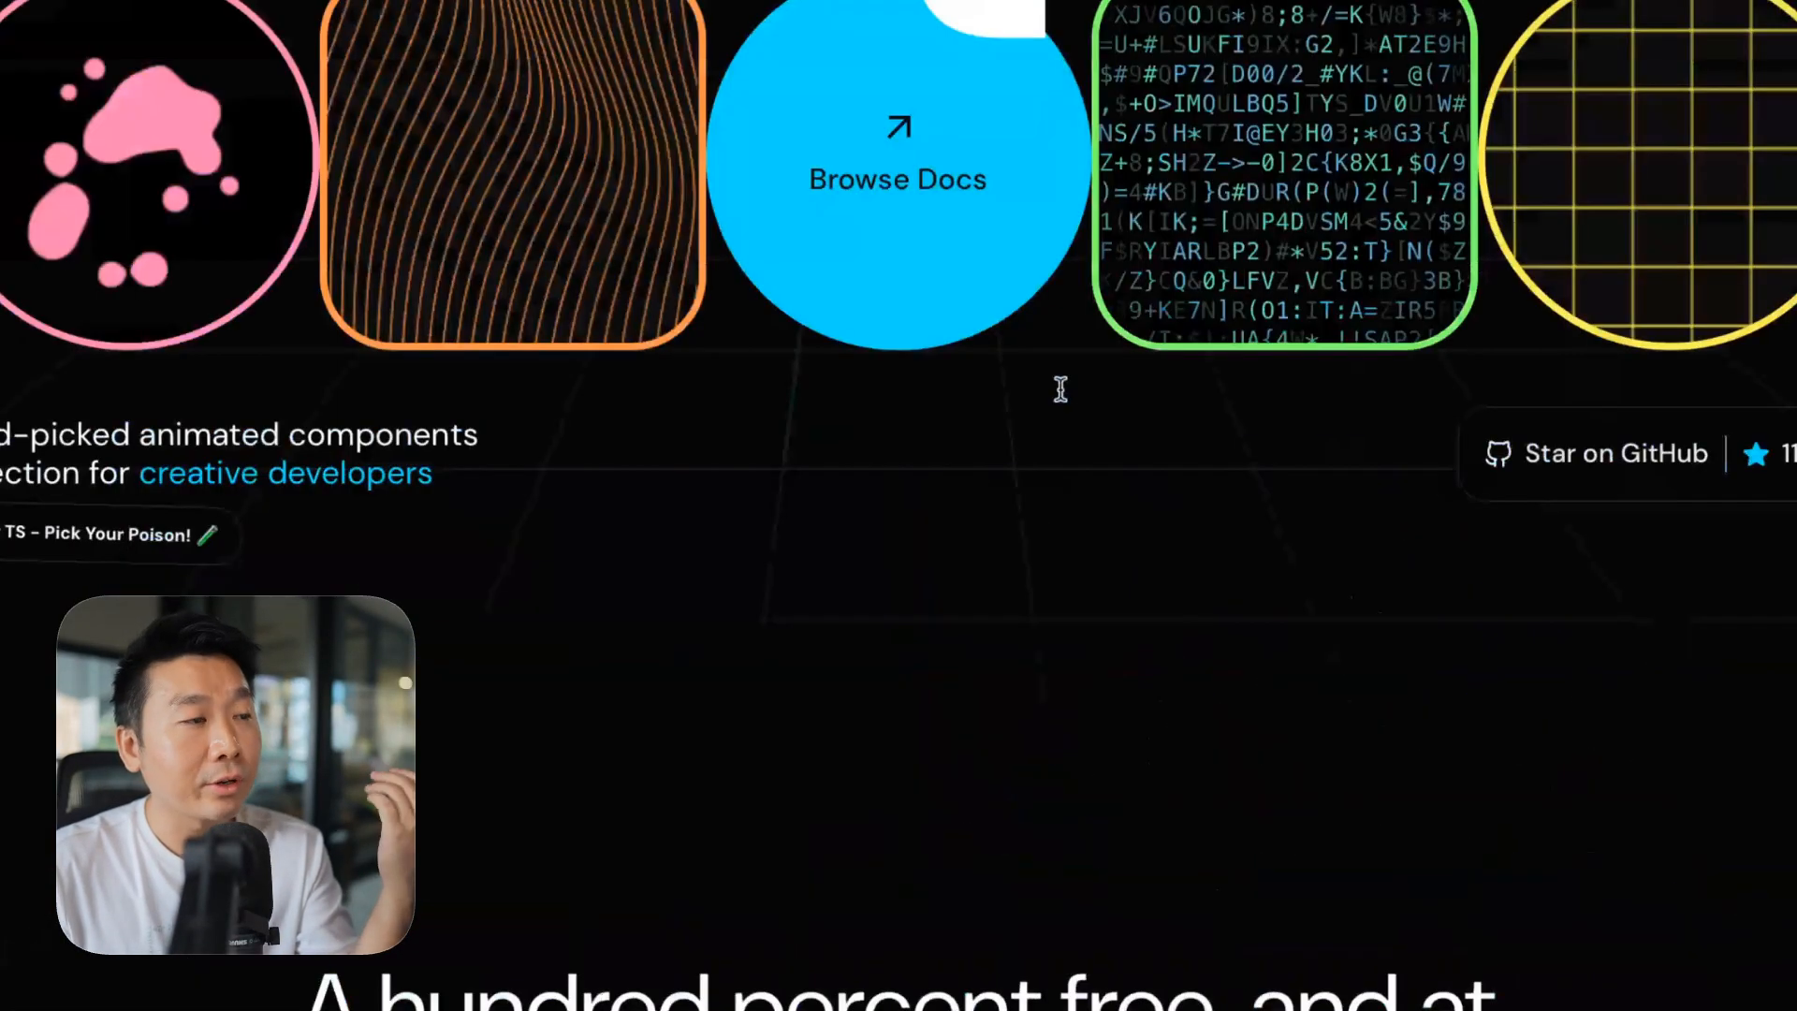
scroll(1043, 386, down, 1)
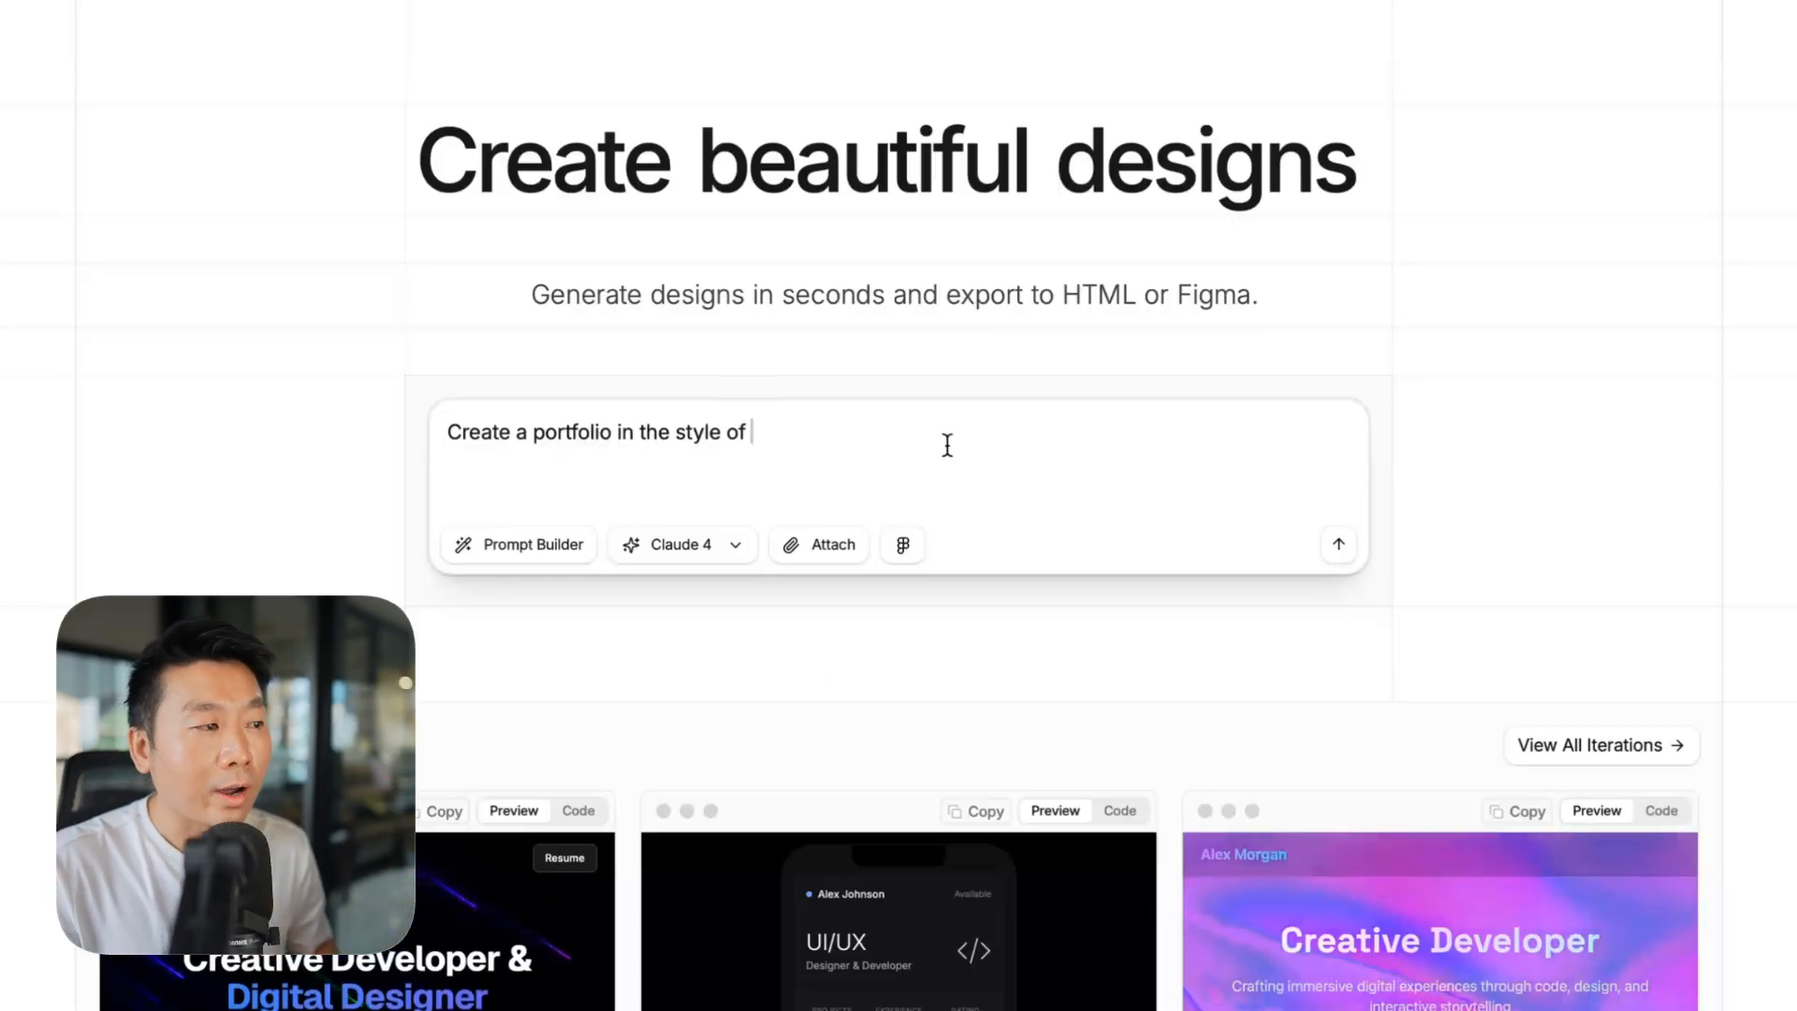
text(Linear)
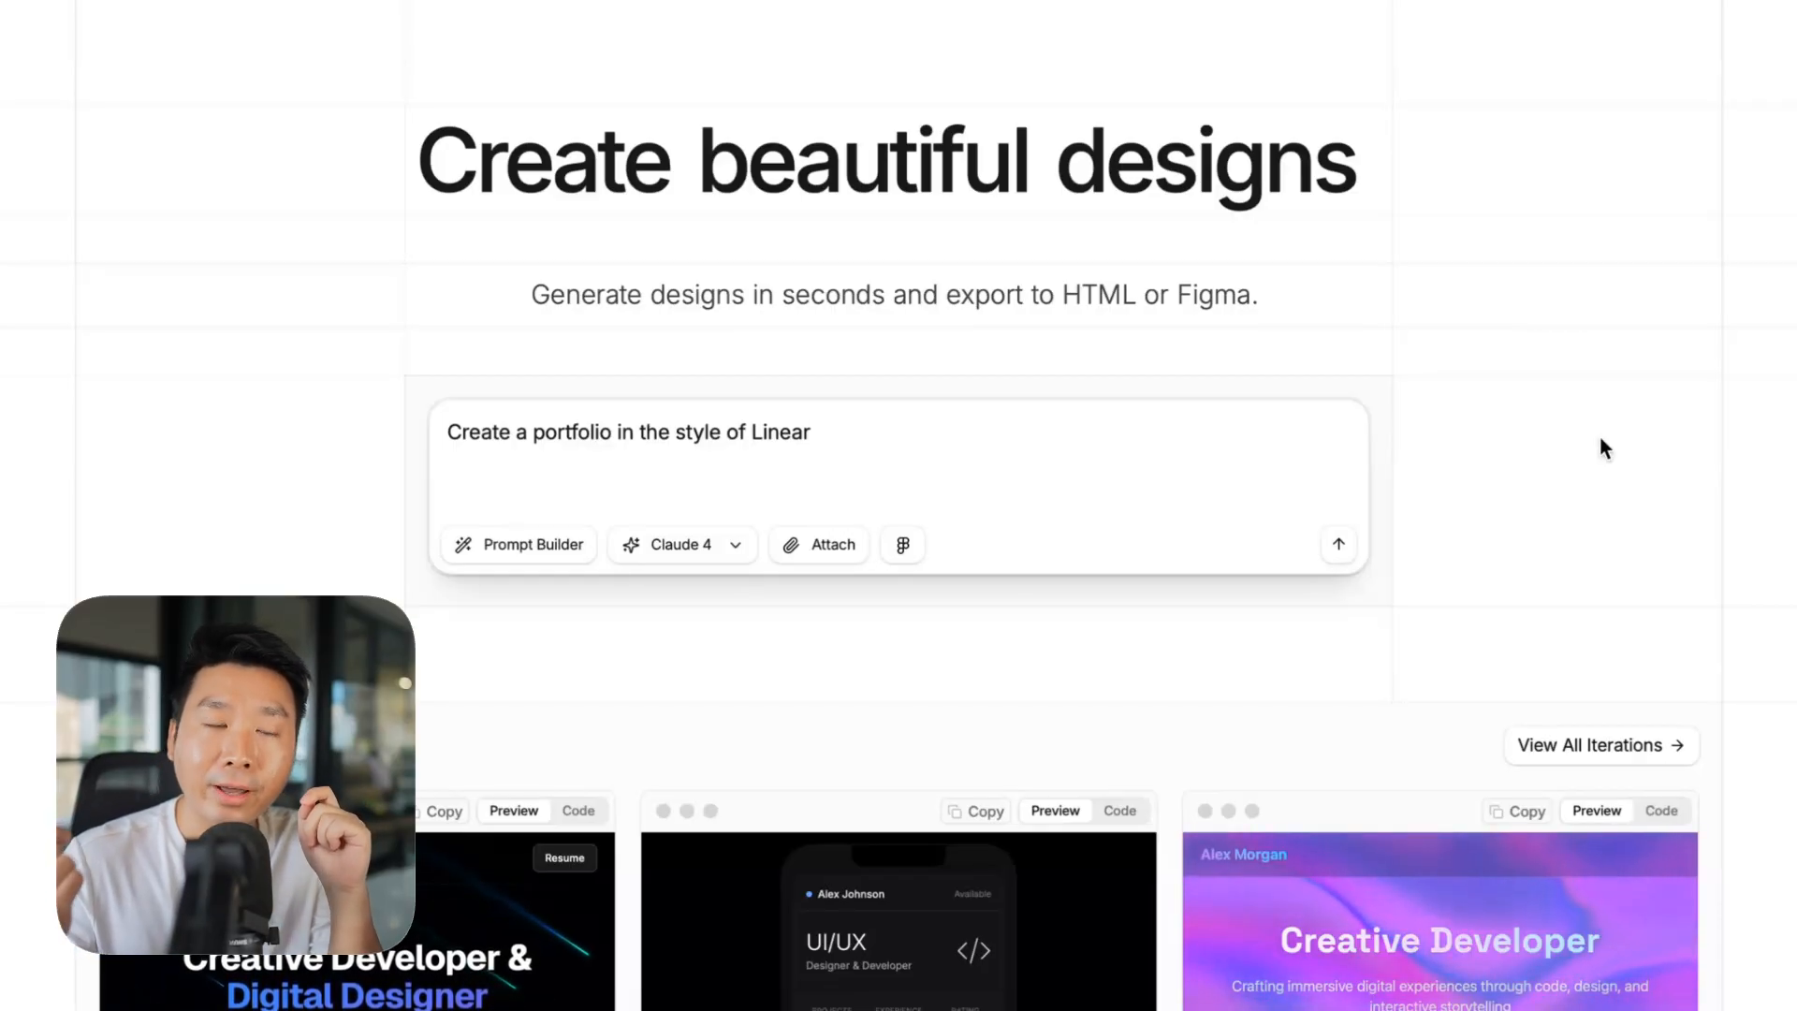
key(Return)
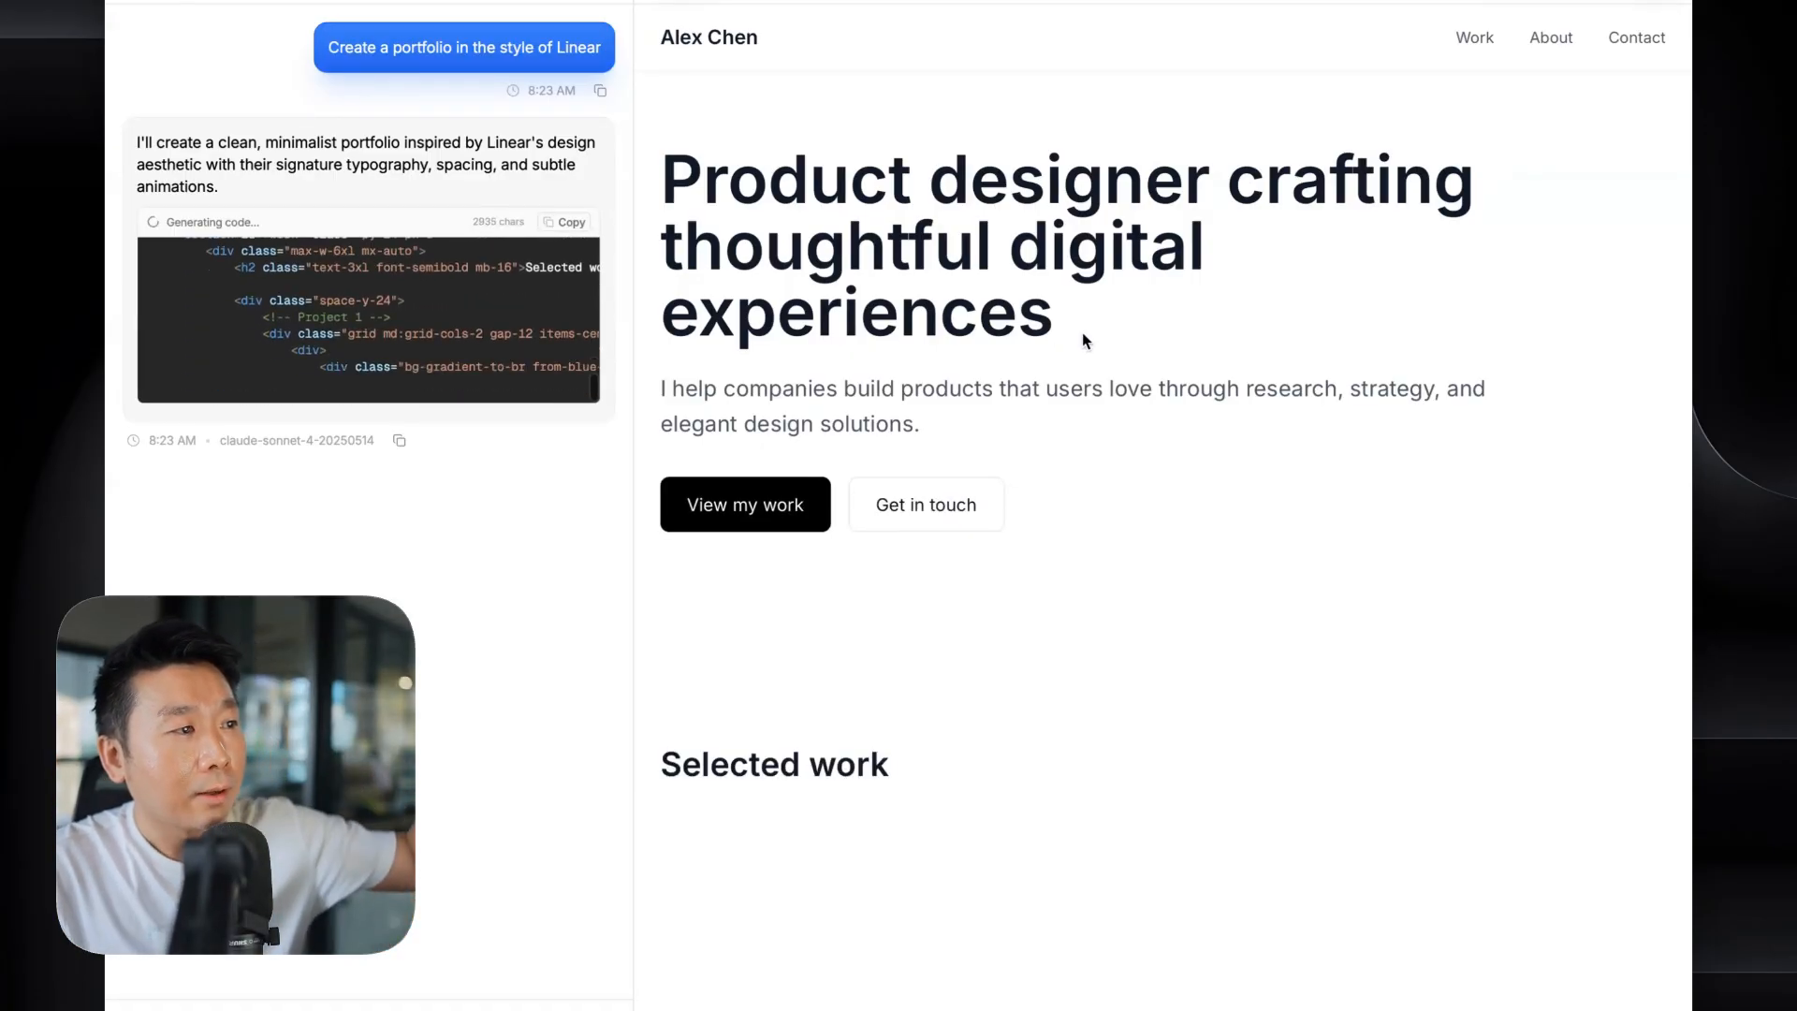
- Look over the Linear-style portfolio being generated, from the hero and selected work down to the About me and contact sections
scroll(1101, 328, down, 2)
scroll(1102, 327, down, 2)
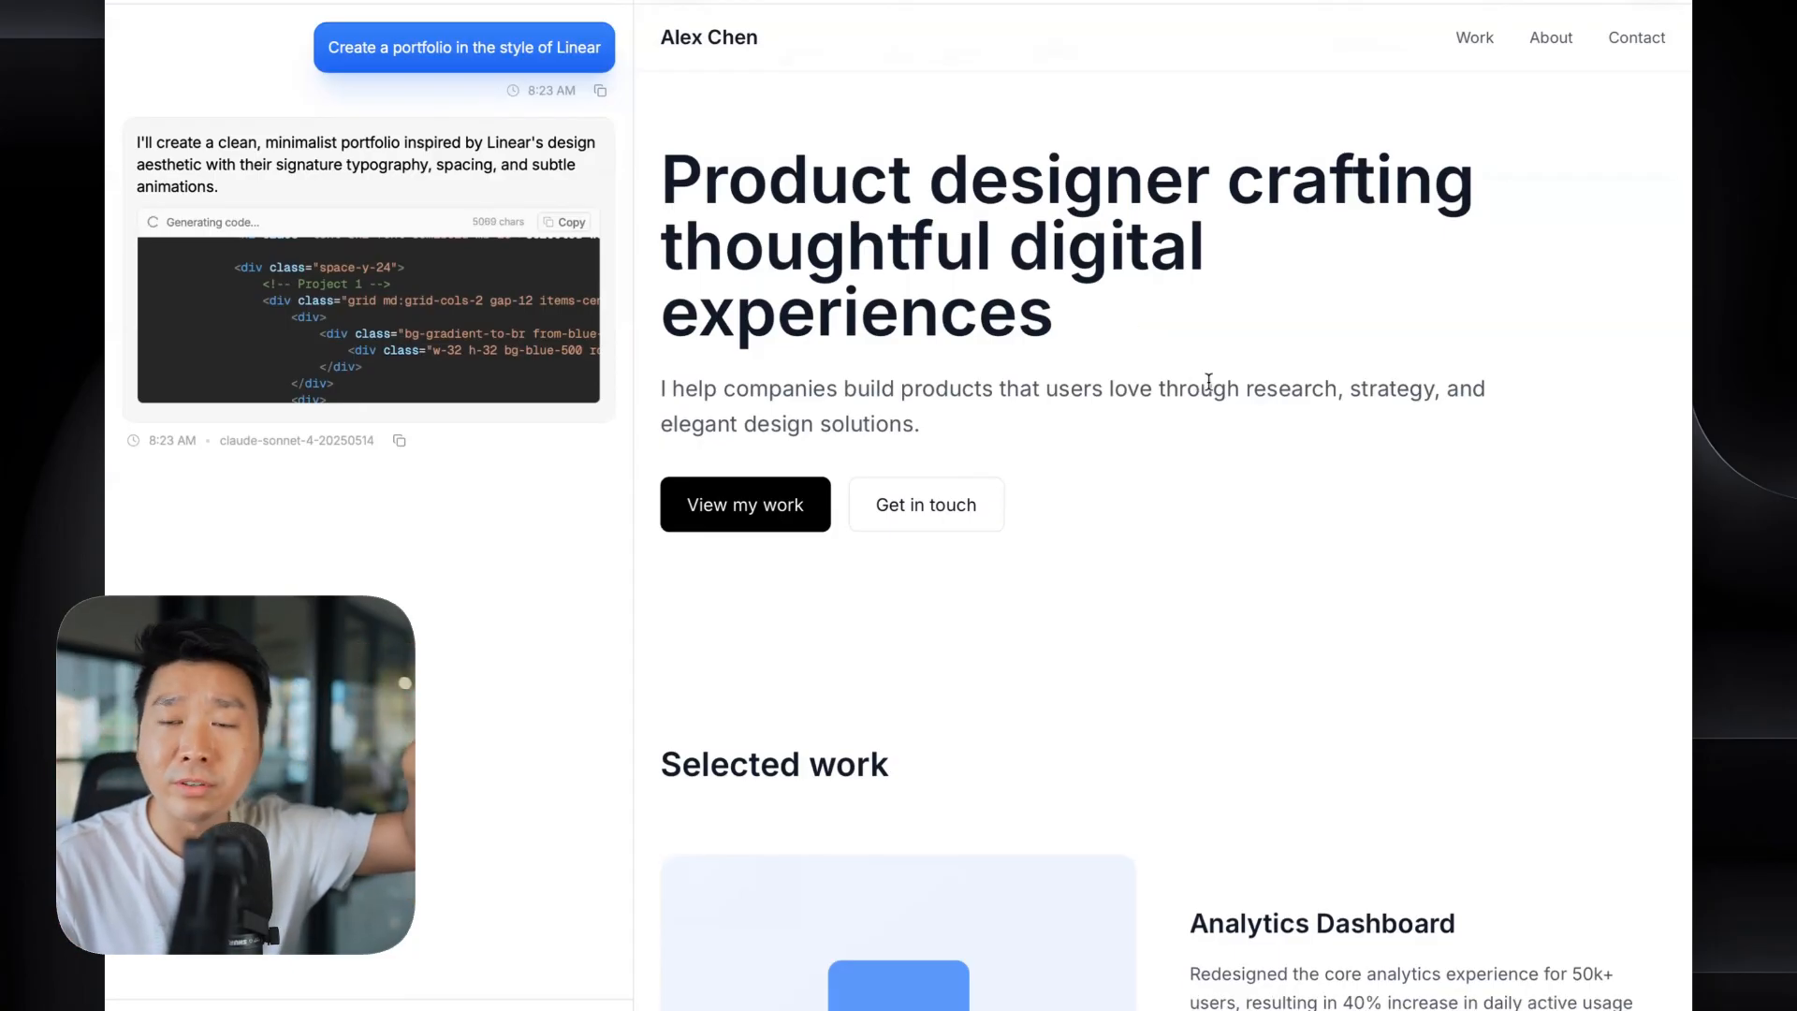
scroll(1208, 378, down, 2)
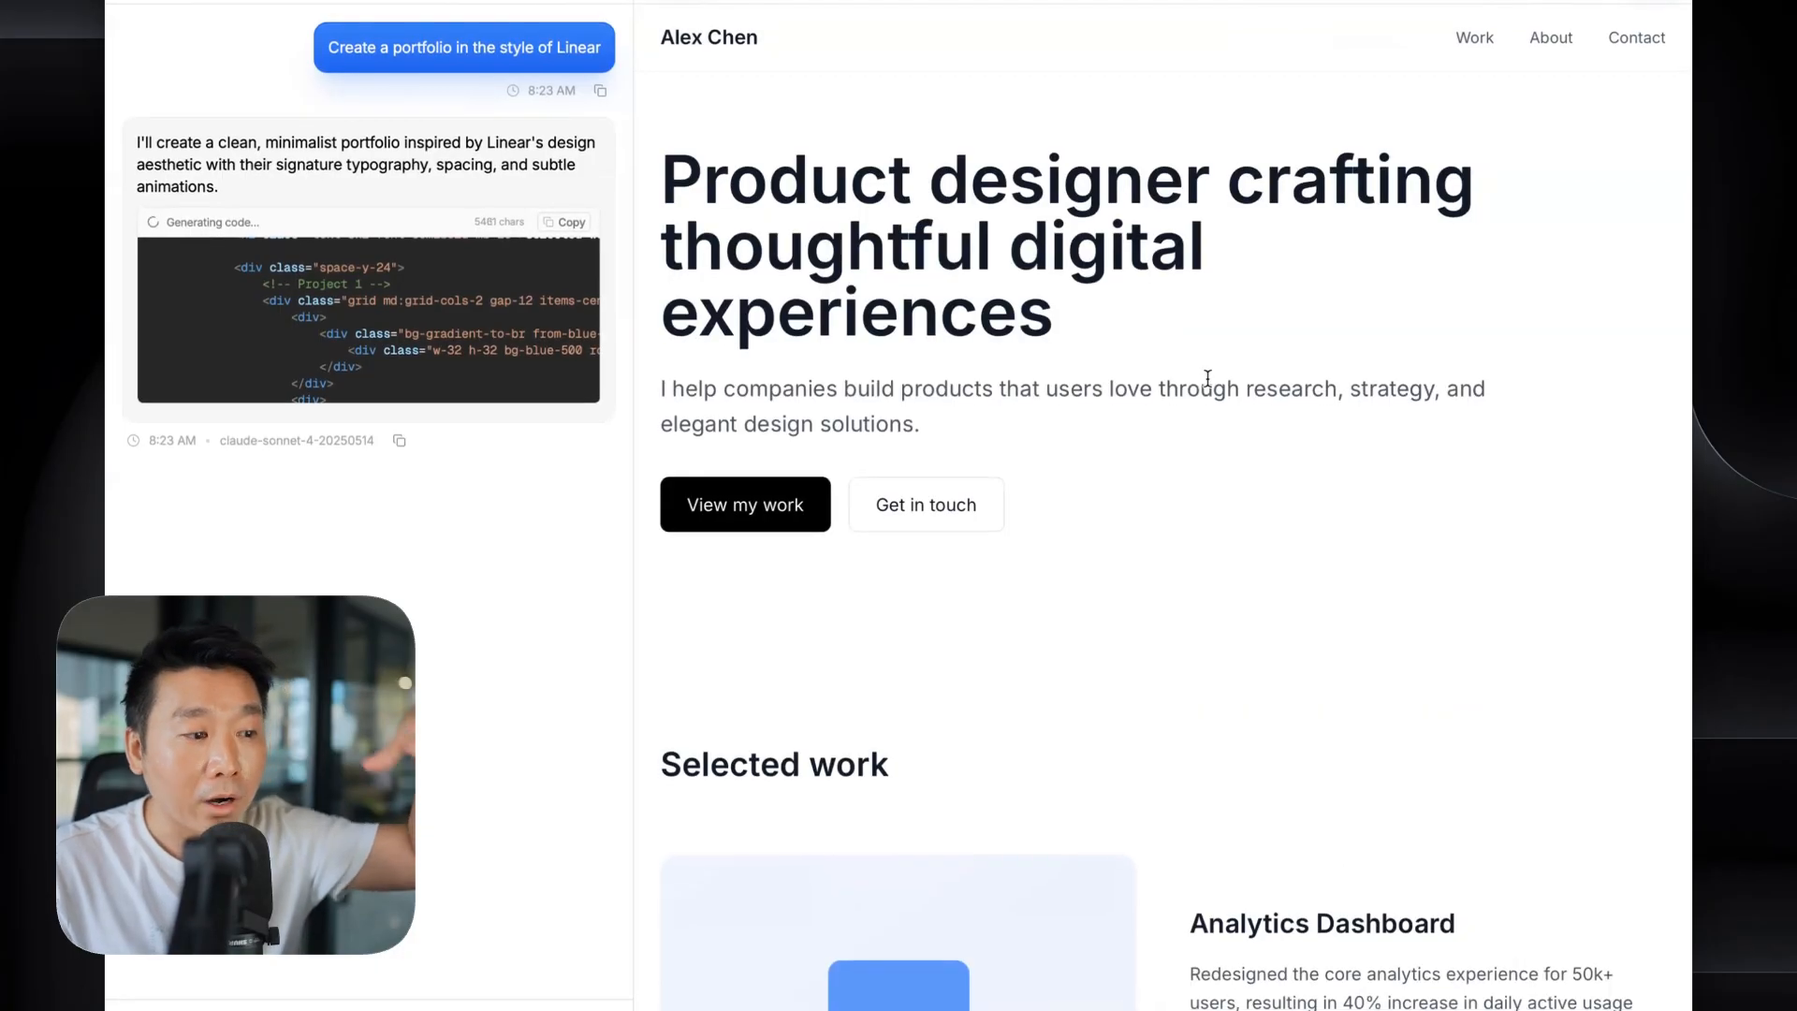
scroll(1207, 378, down, 2)
scroll(1208, 379, down, 1)
scroll(1207, 378, down, 1)
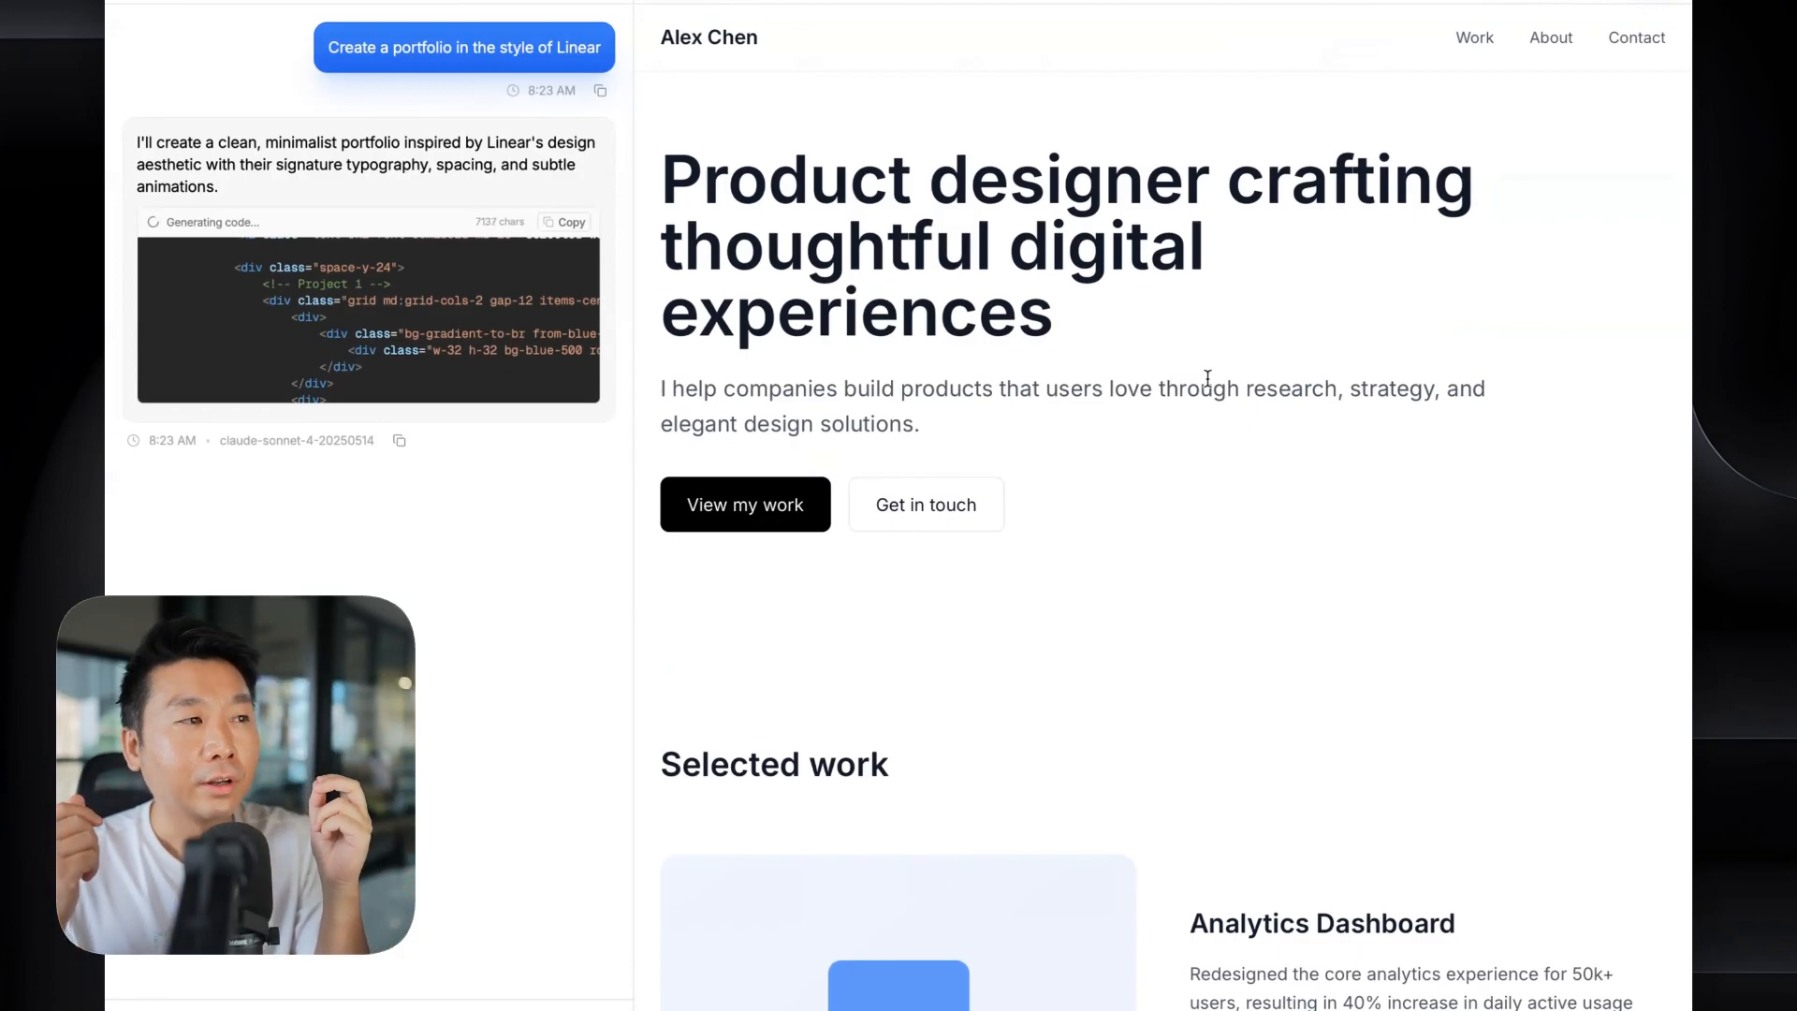
scroll(1187, 411, down, 3)
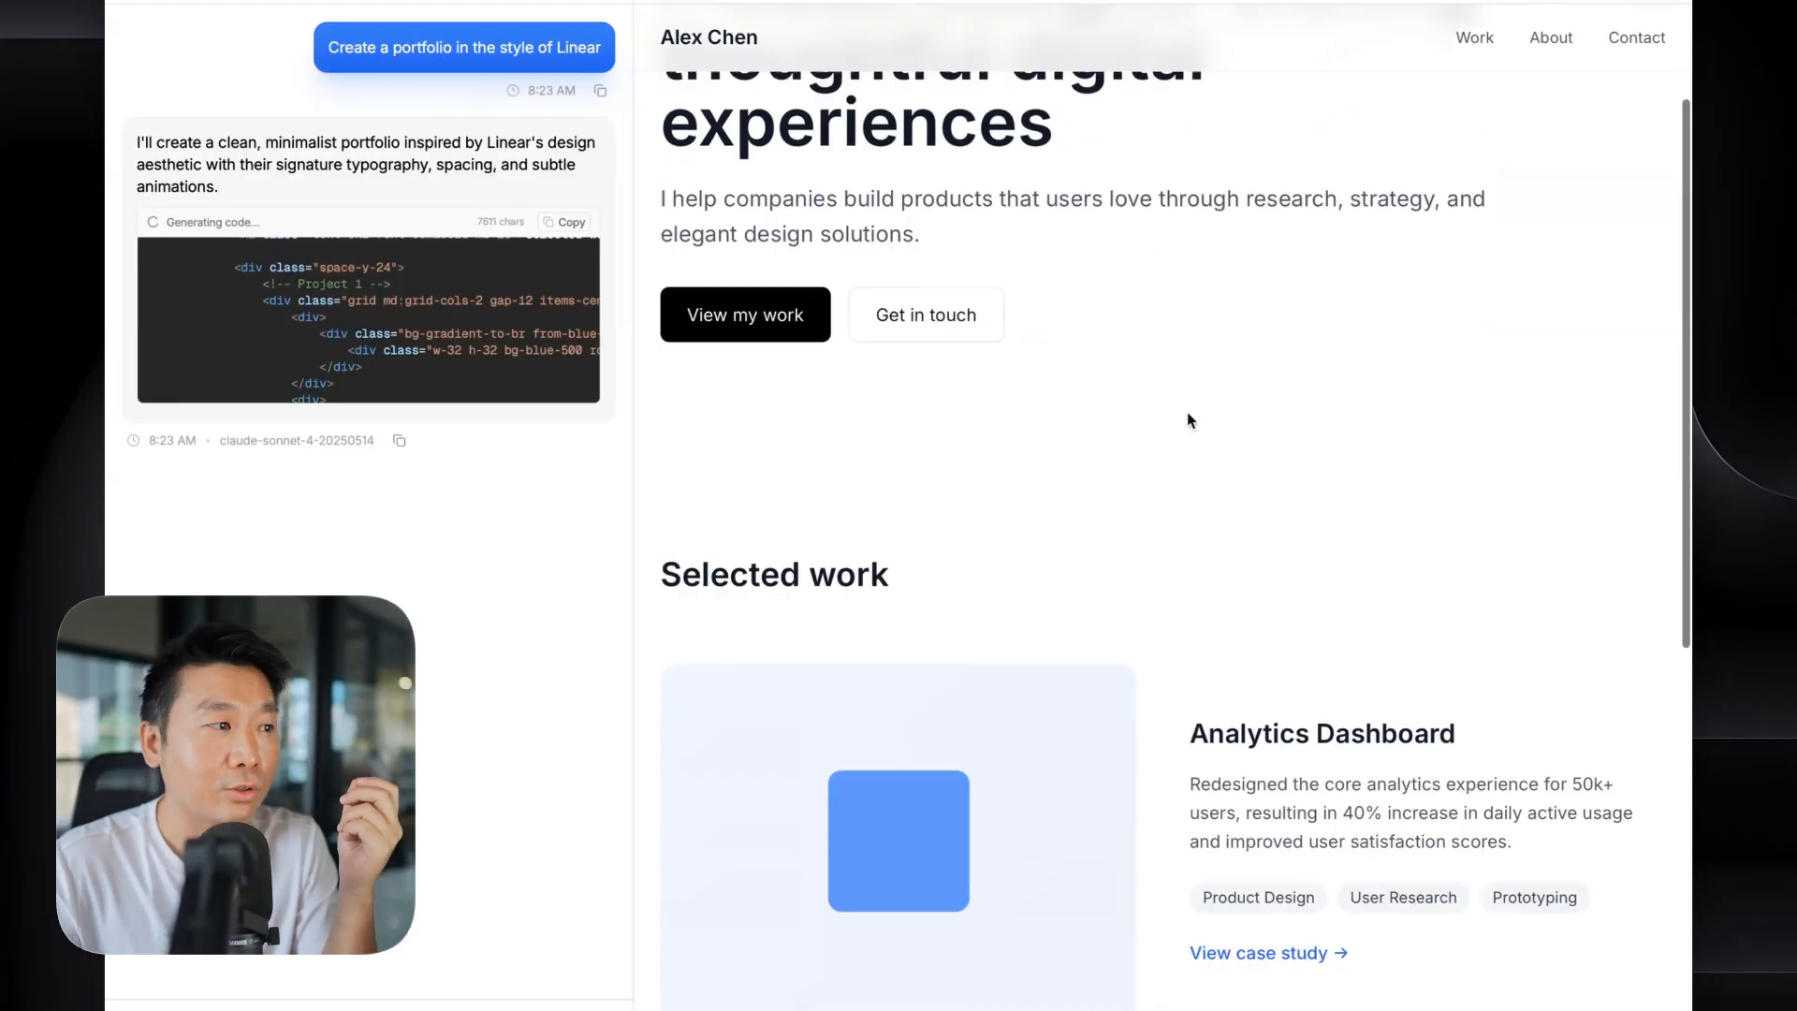
scroll(1187, 412, down, 3)
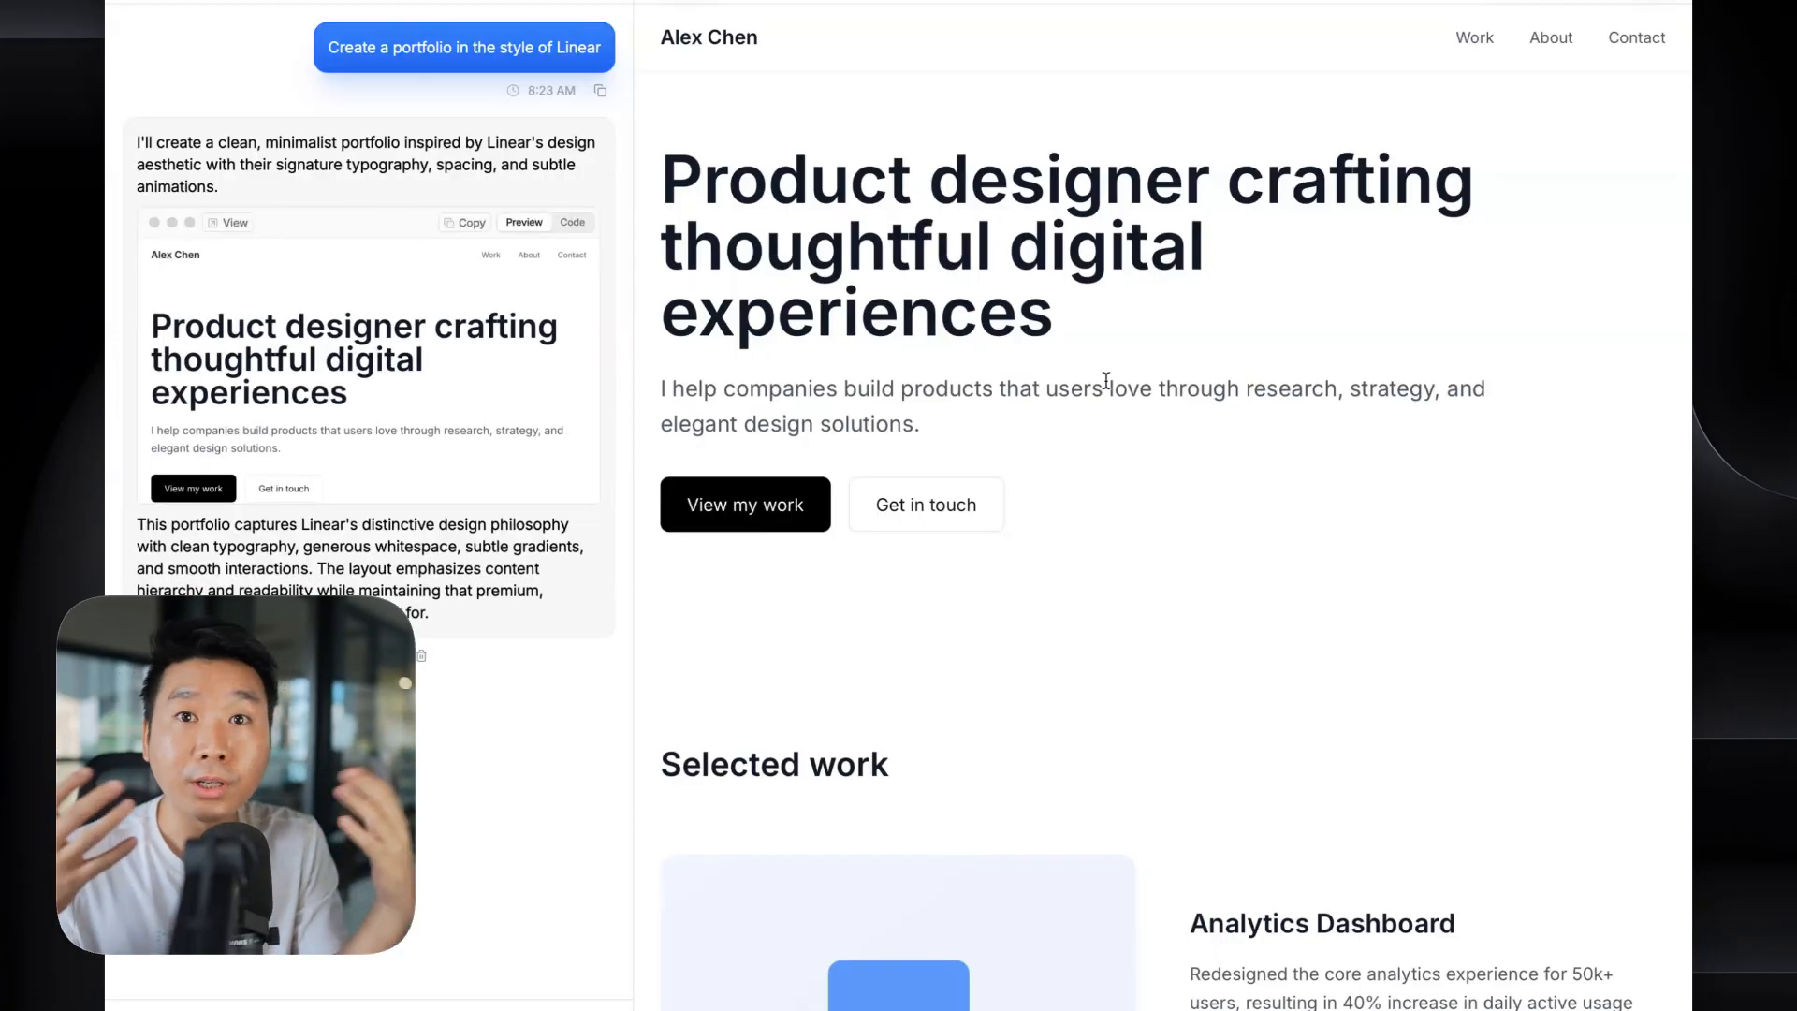
scroll(1106, 381, down, 5)
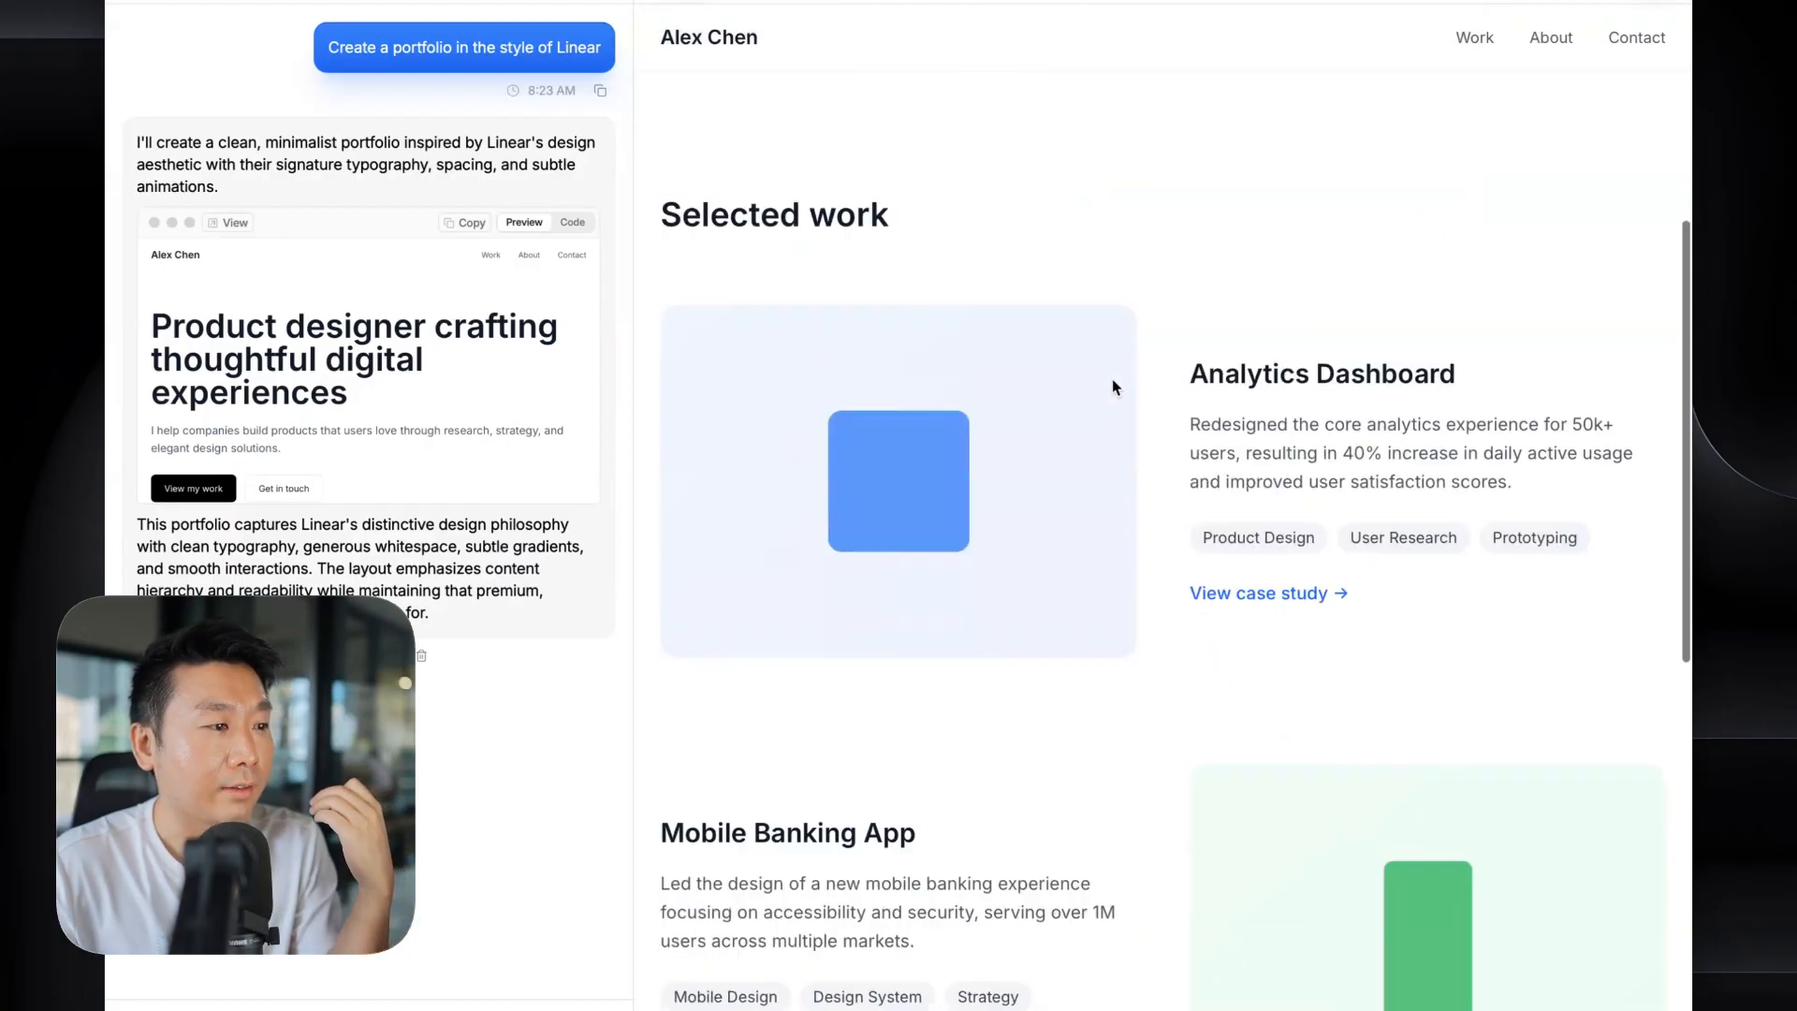
scroll(1113, 379, down, 10)
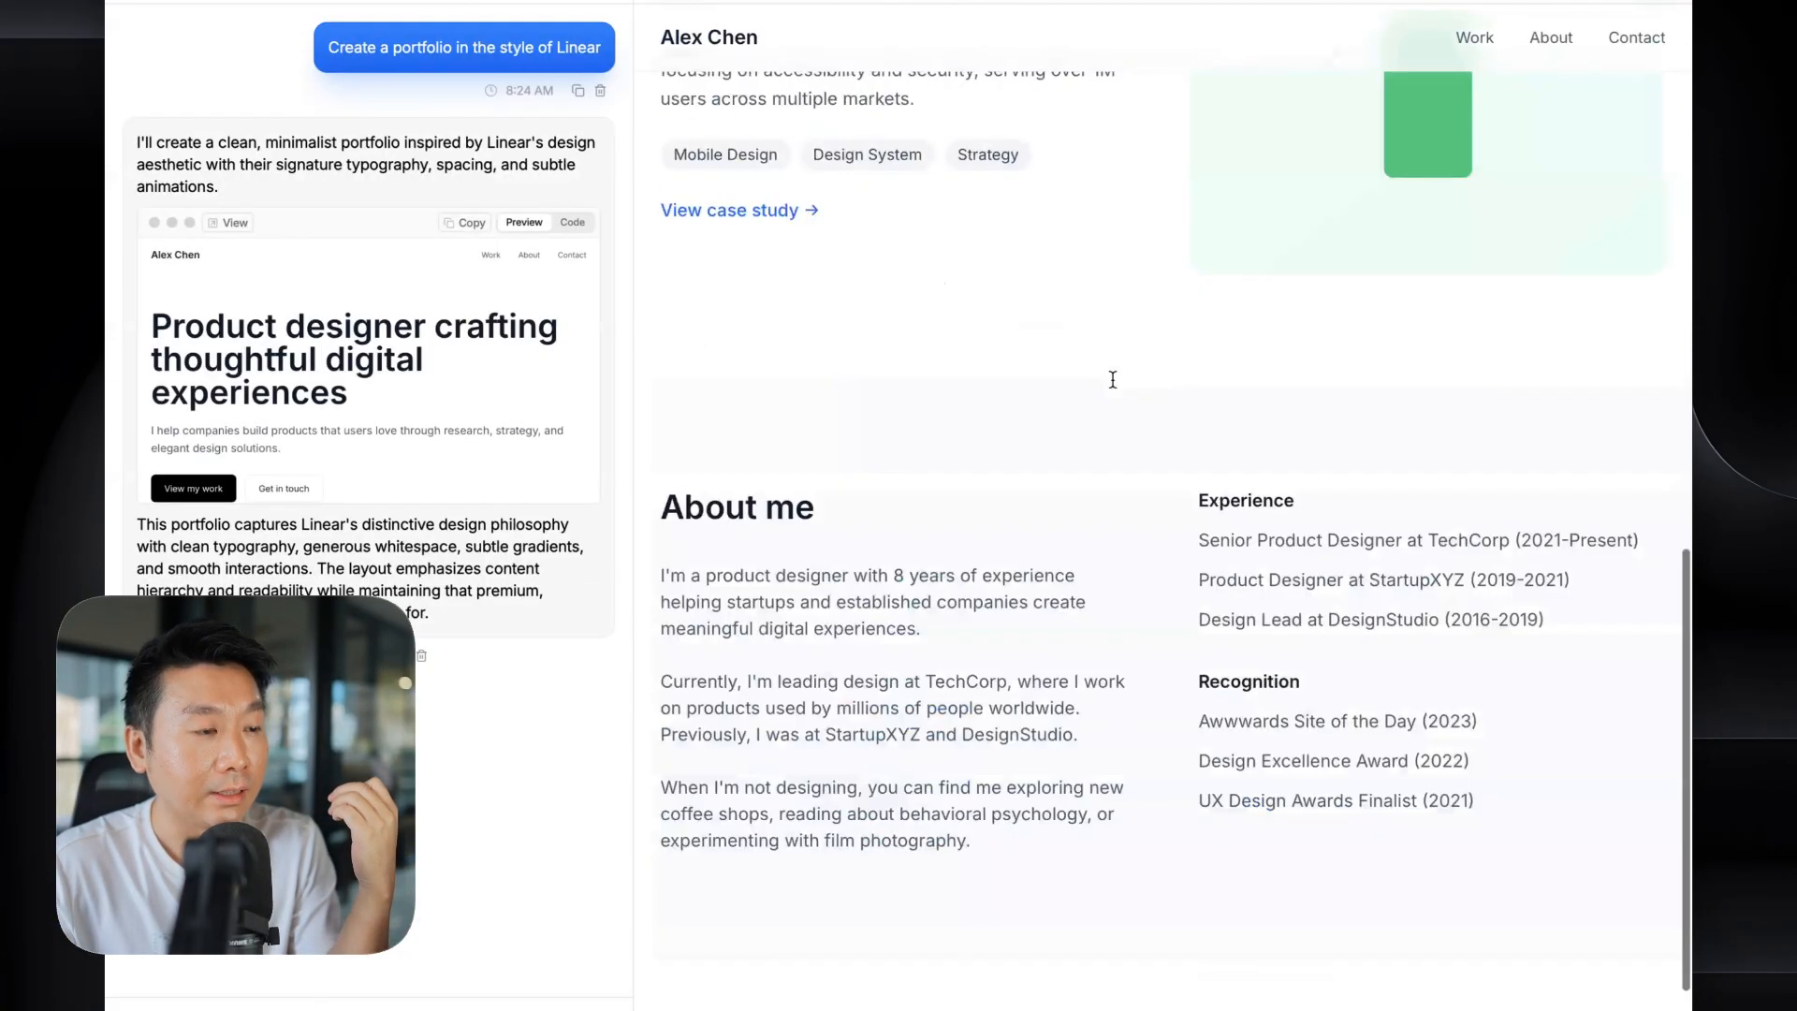
scroll(1114, 379, down, 4)
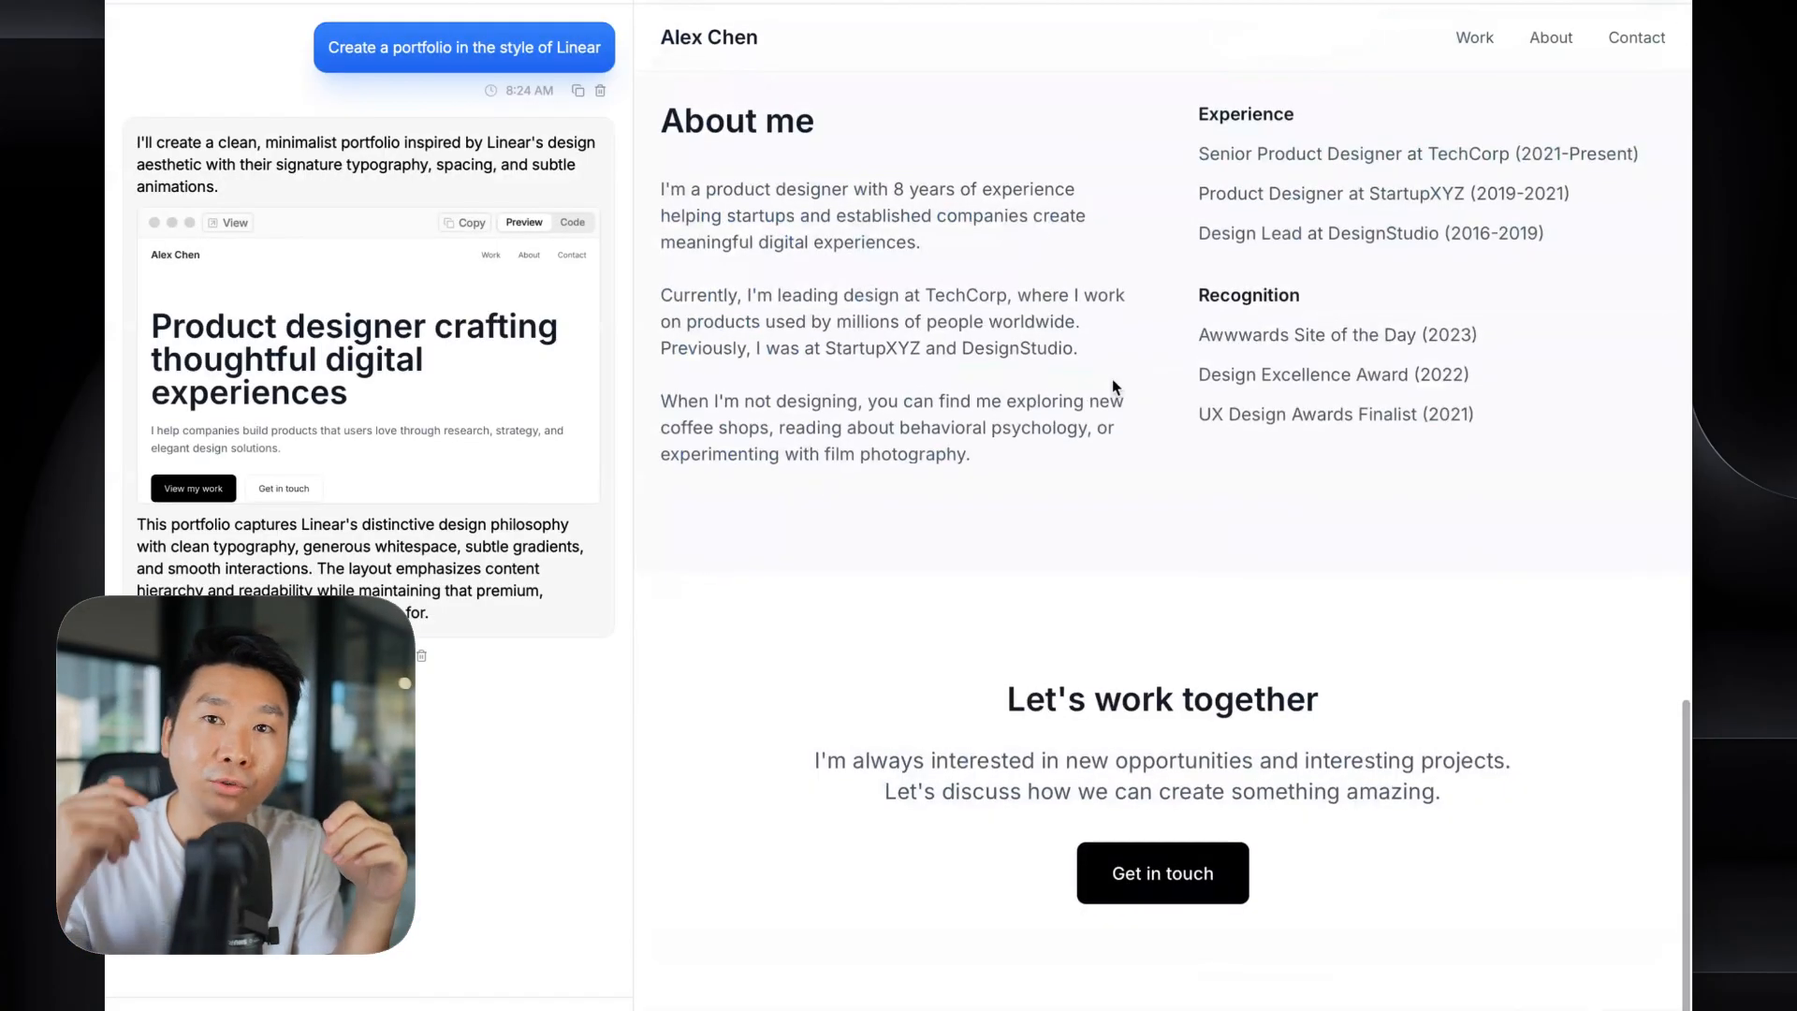
scroll(1115, 374, up, 2)
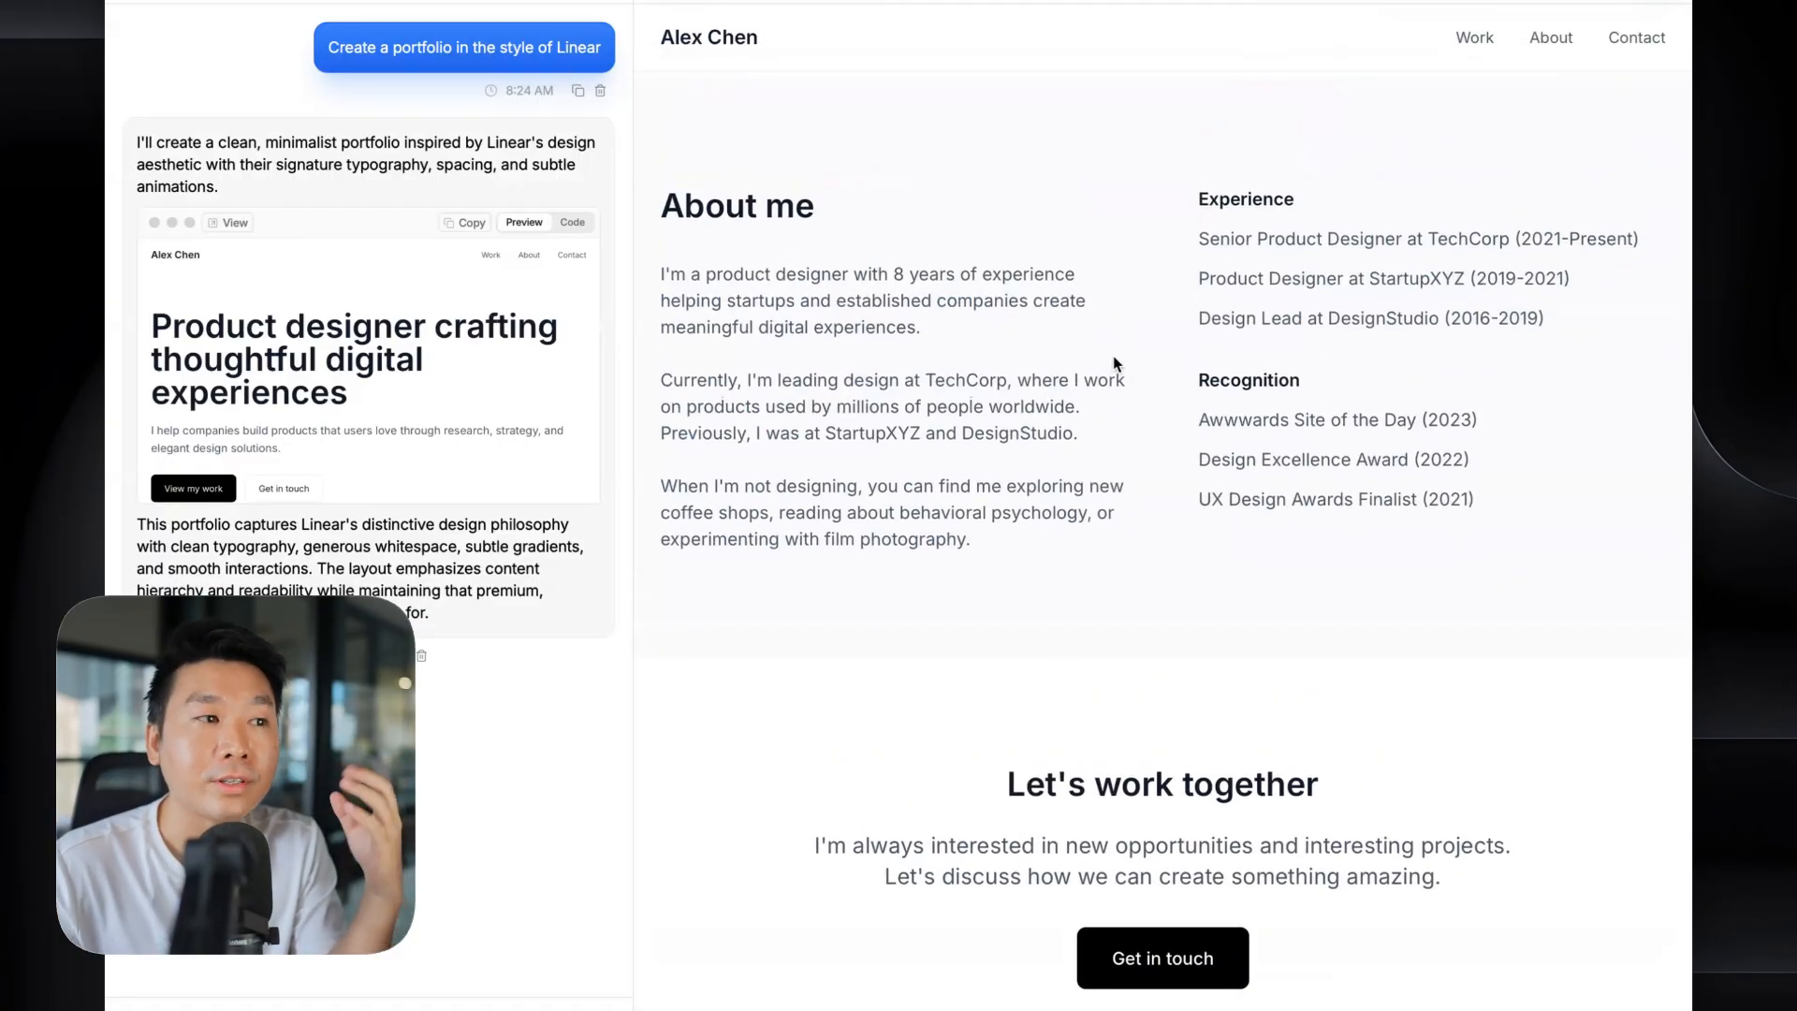
scroll(1114, 364, up, 15)
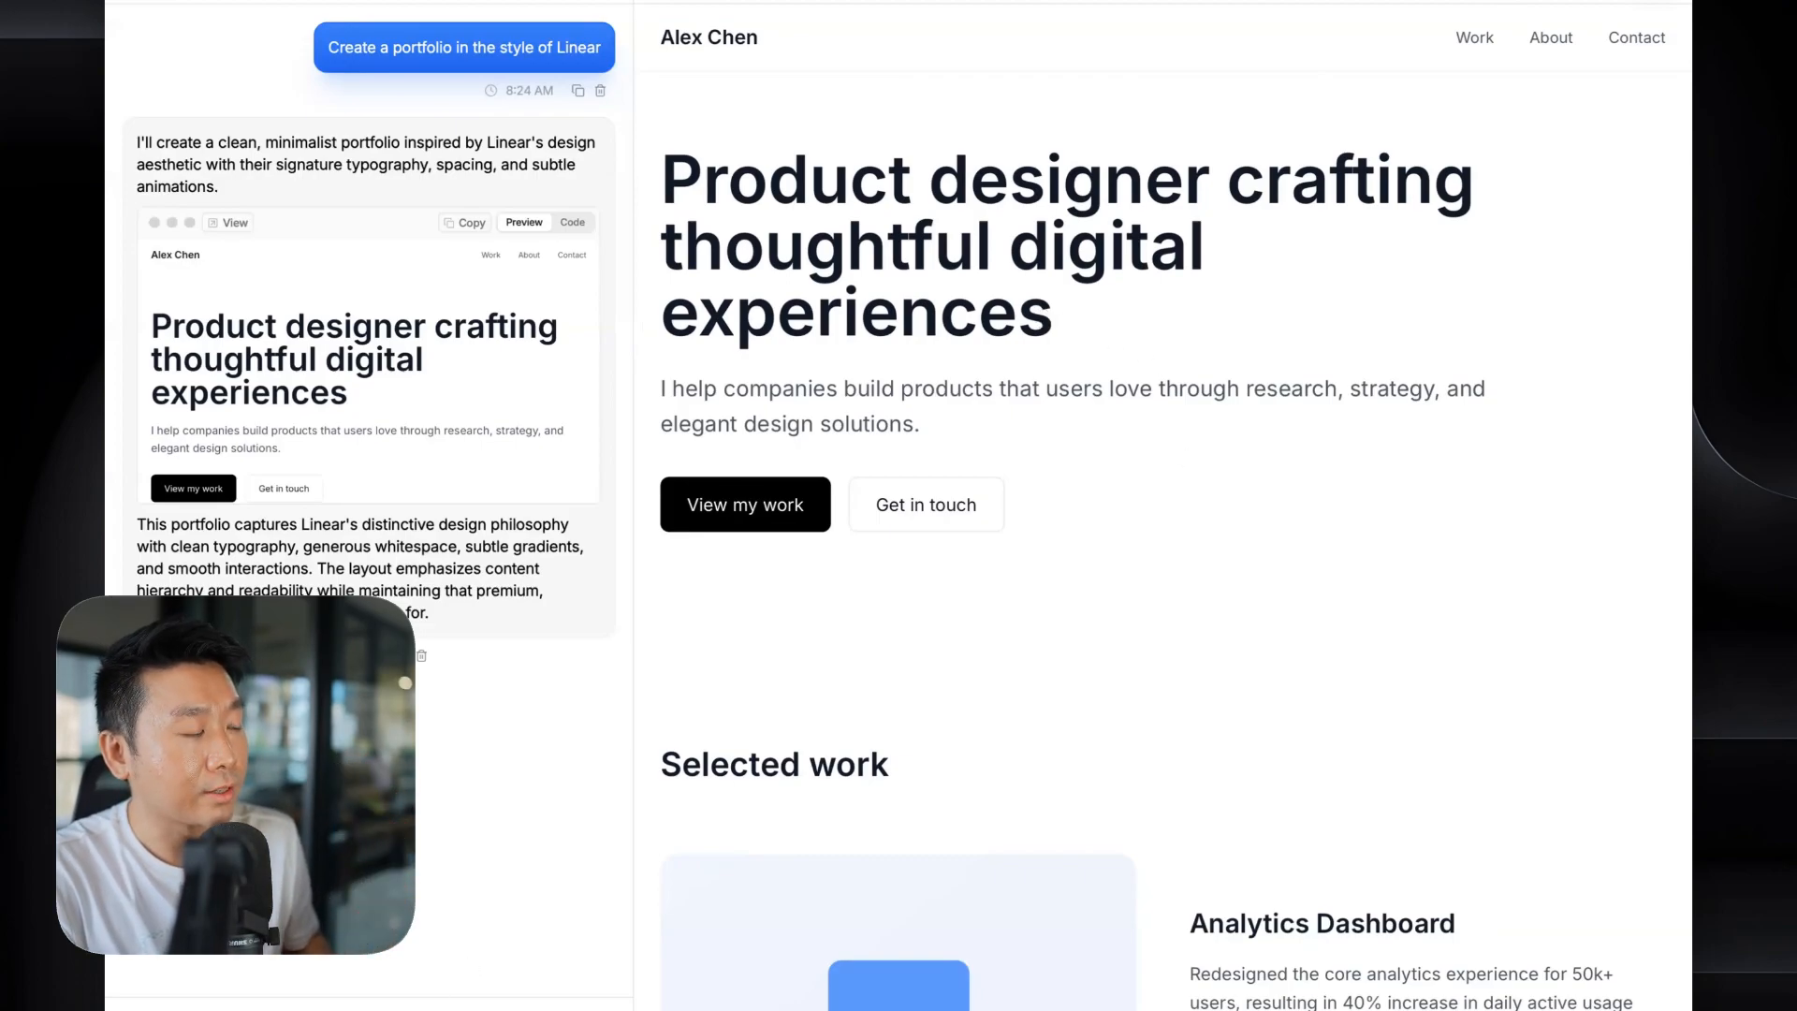
- Request a restyled version with the message "I want in dark mode" and check the regenerated hero and selected work
text(I want in dark mode)
key(Return)
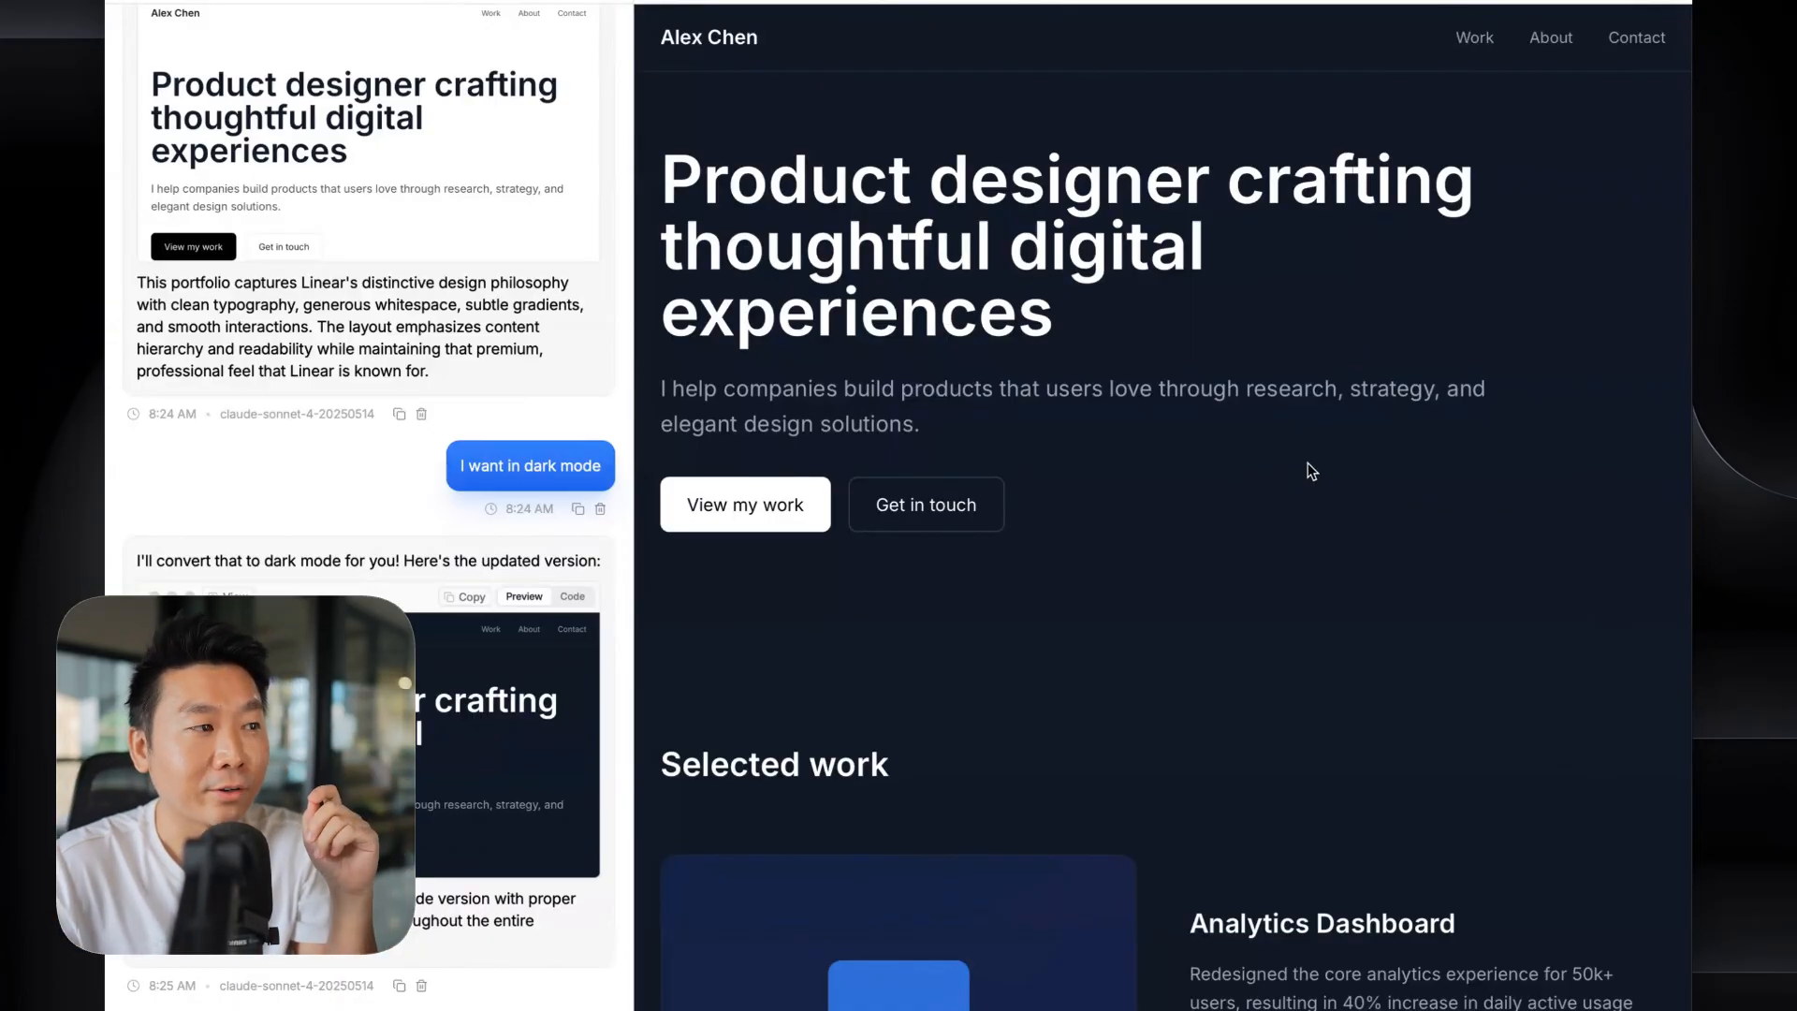
scroll(1136, 452, down, 3)
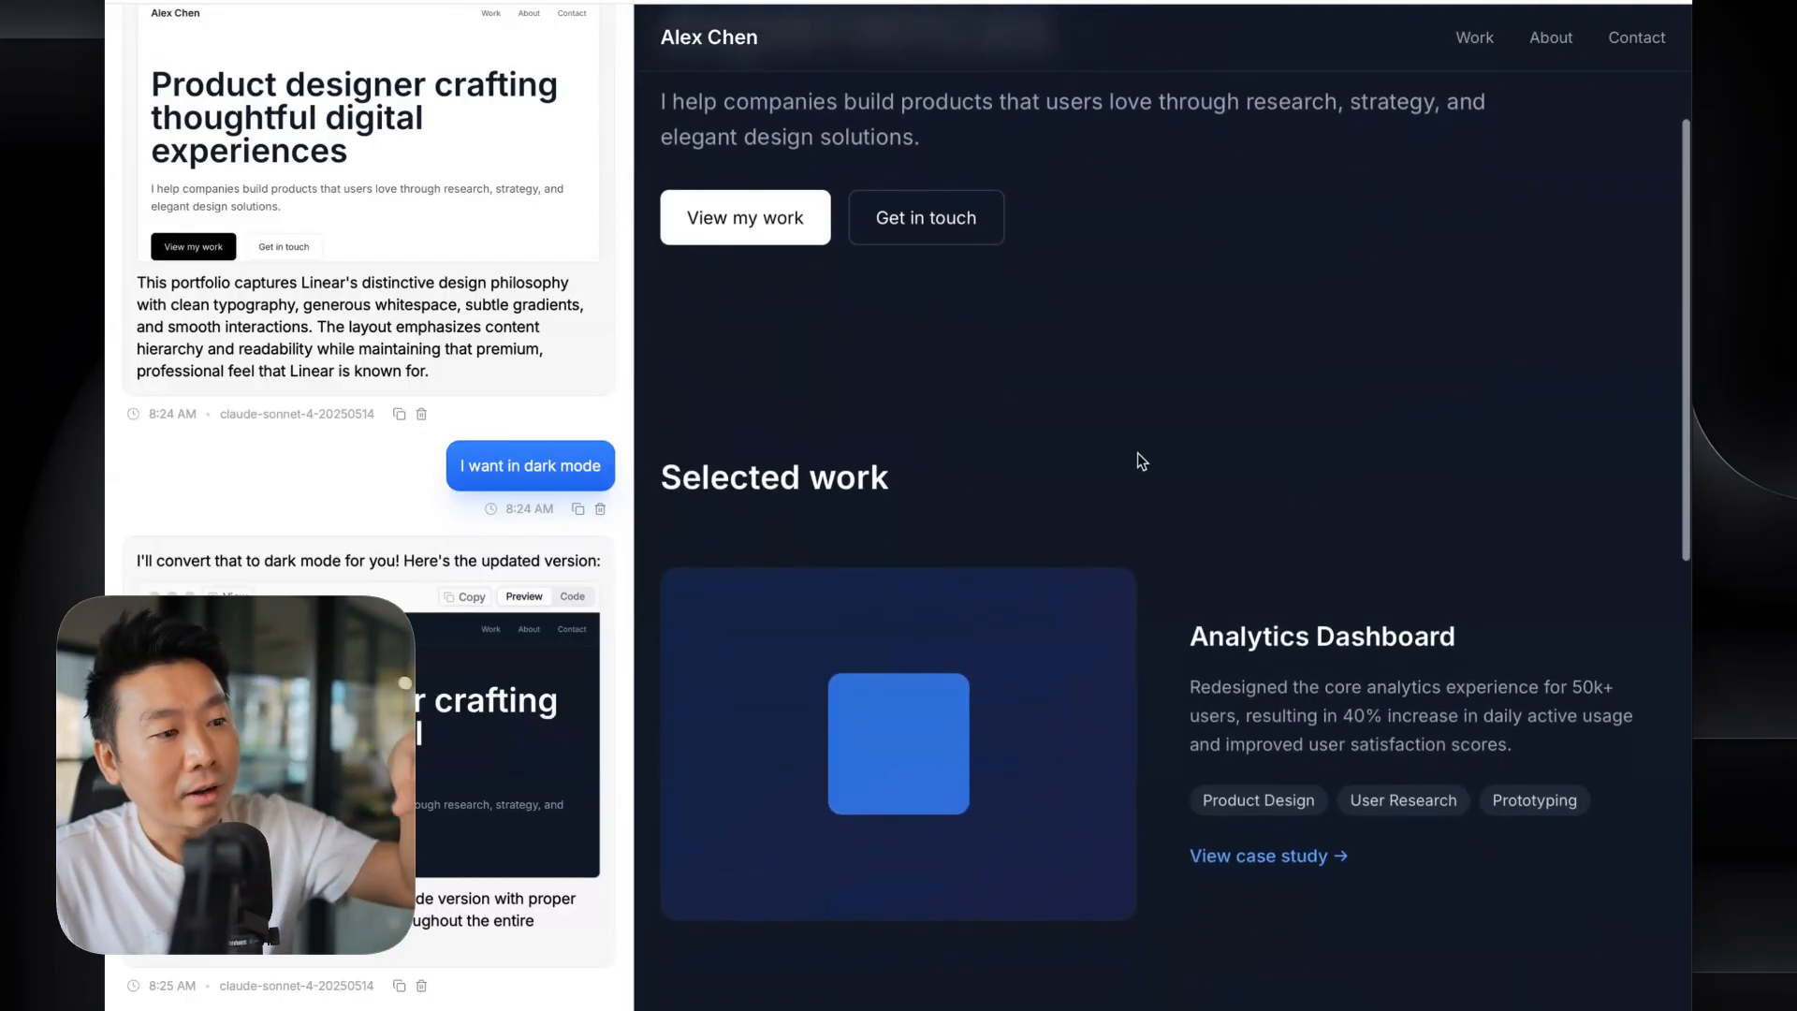
scroll(1137, 452, down, 6)
scroll(1138, 452, up, 9)
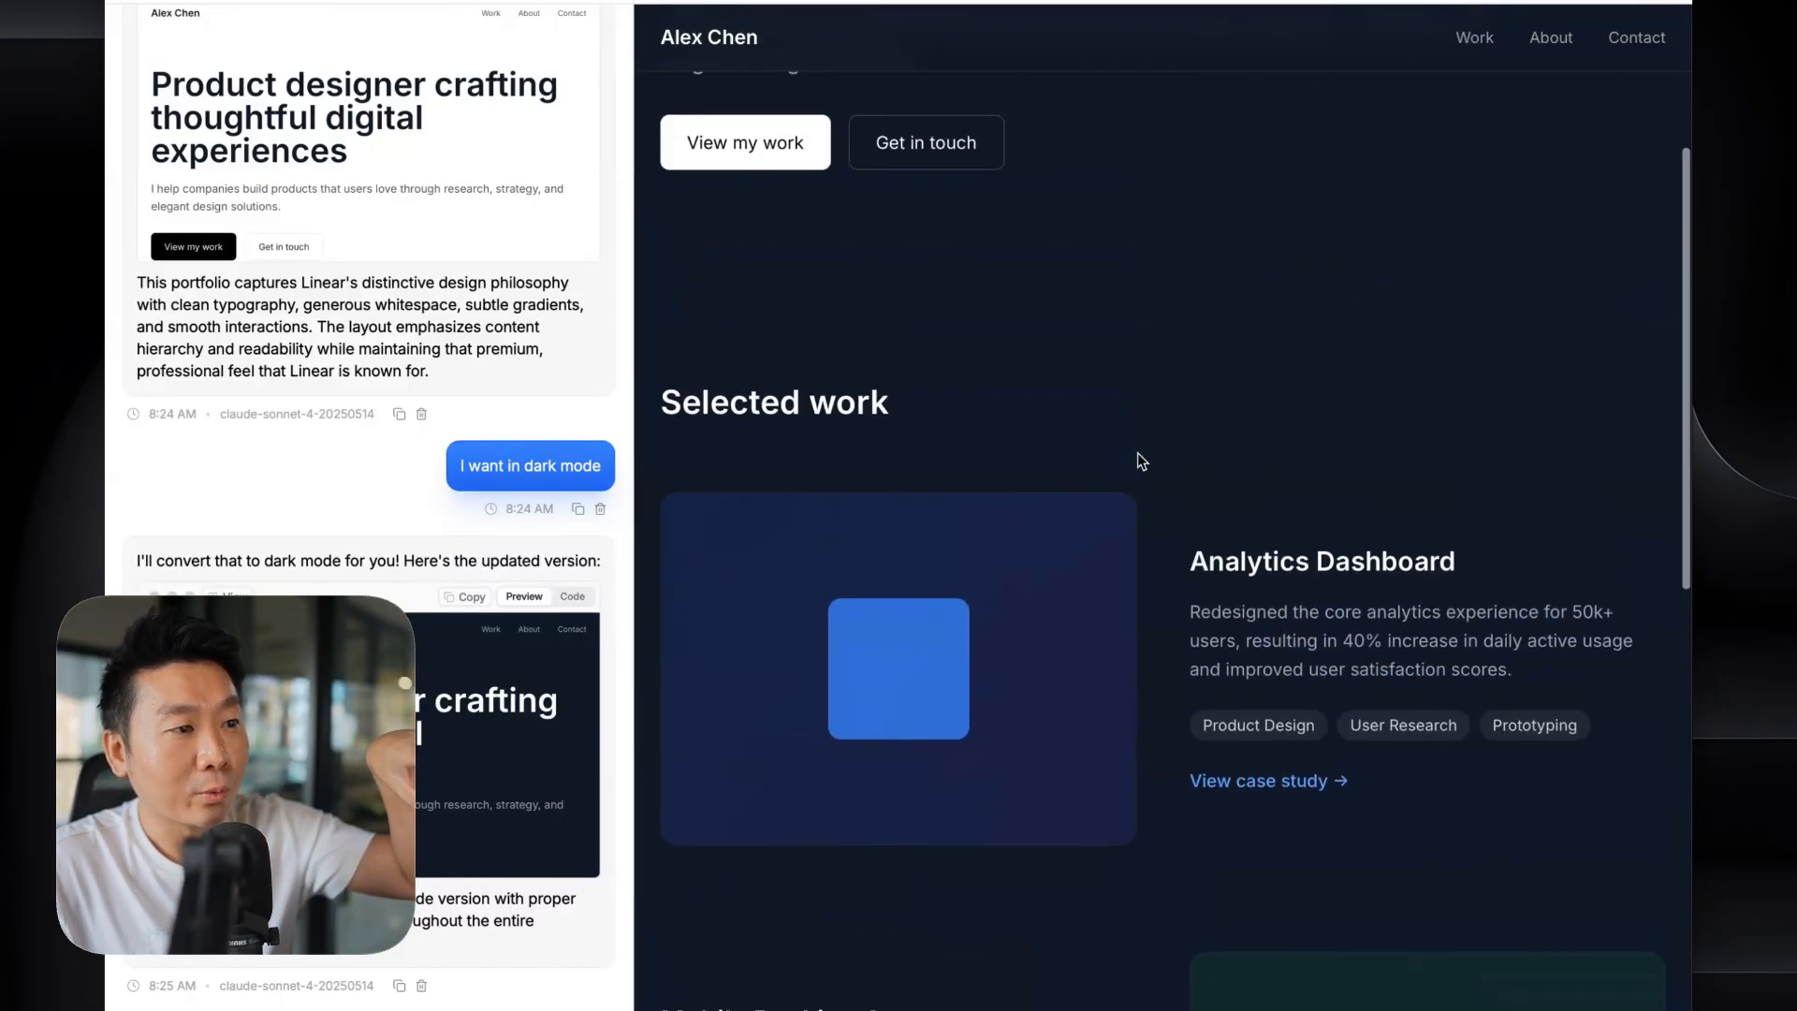
scroll(1138, 452, up, 1)
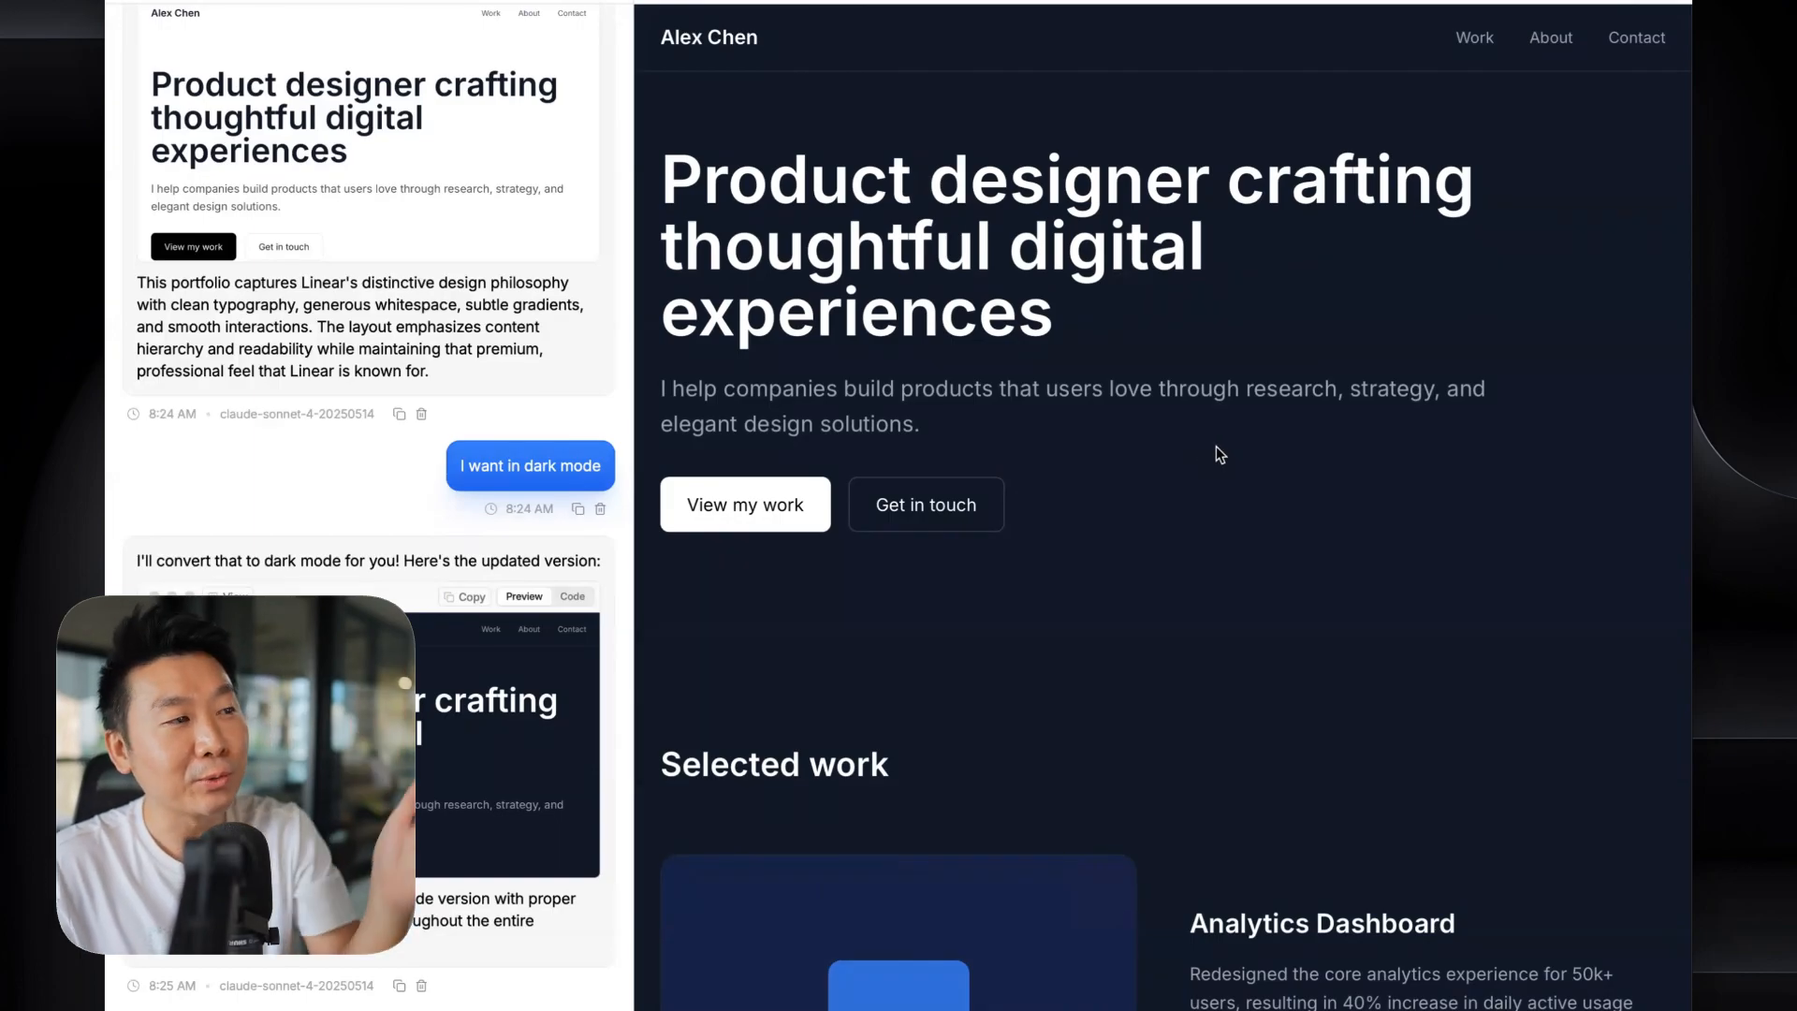
- Open the Linear website in a new browser tab and examine its homepage design from the hero to the footer
key(super+t)
text(linear)
key(Return)
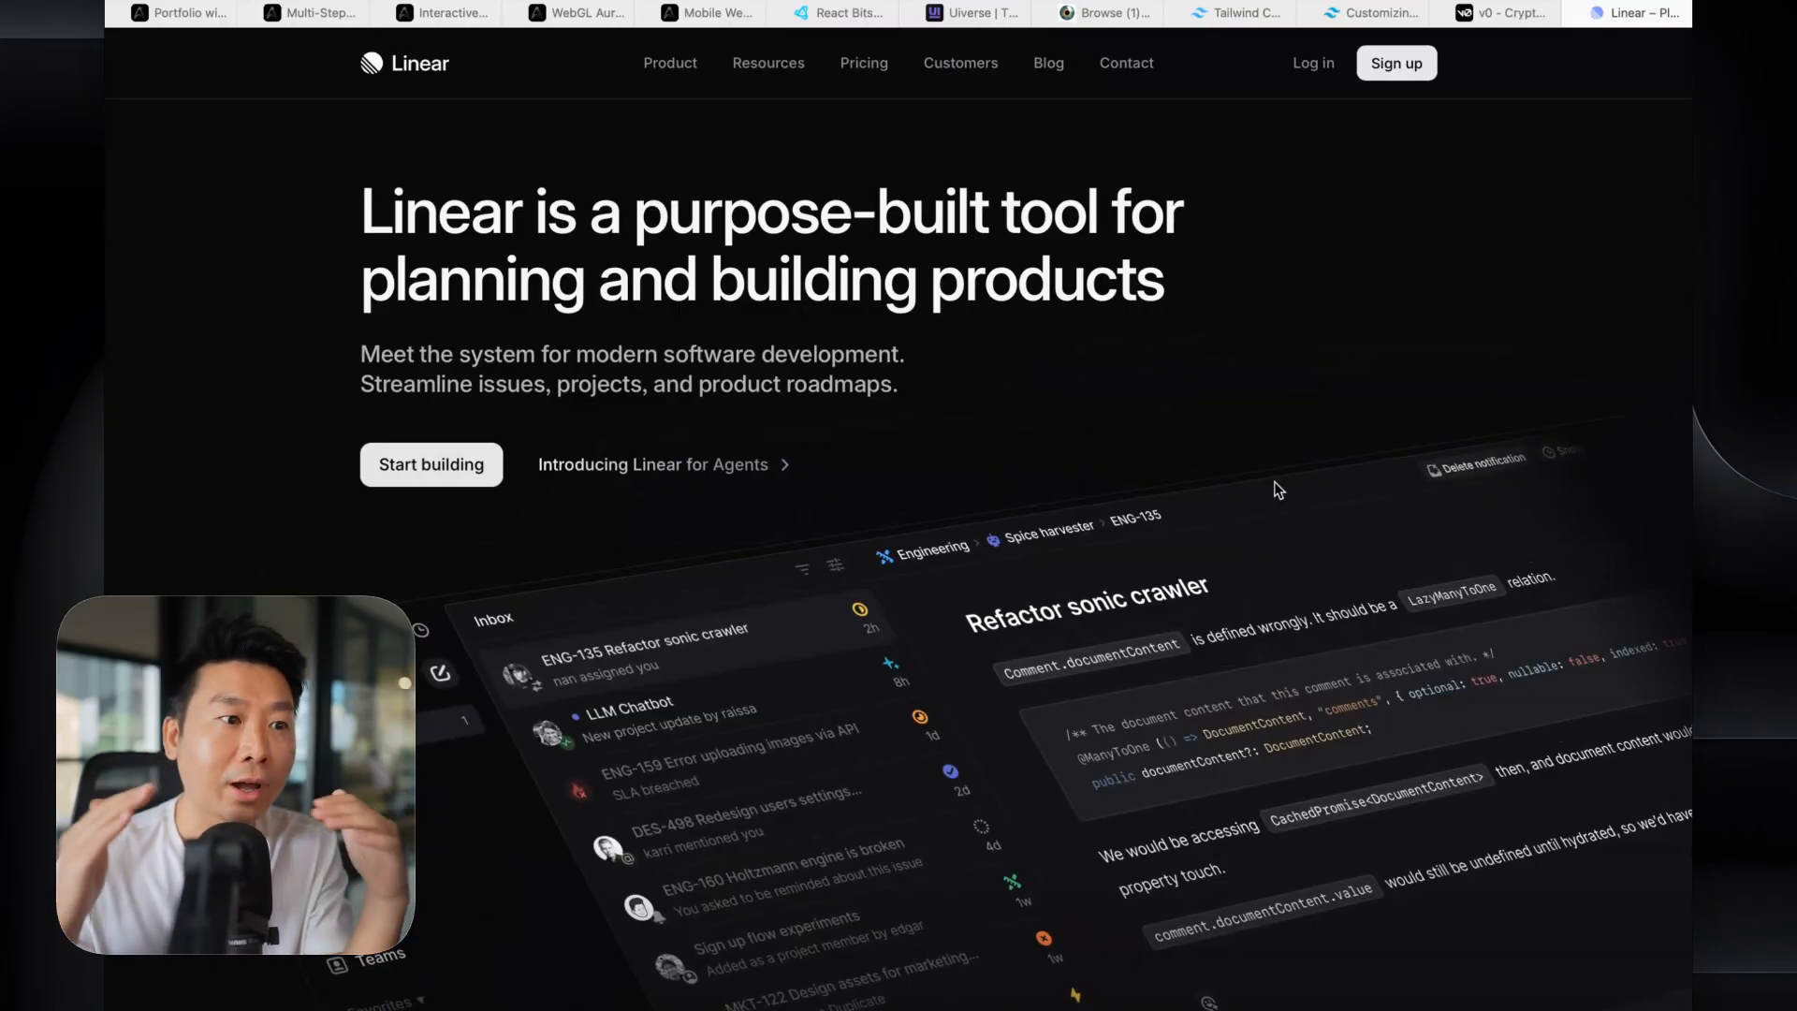
scroll(1223, 451, down, 20)
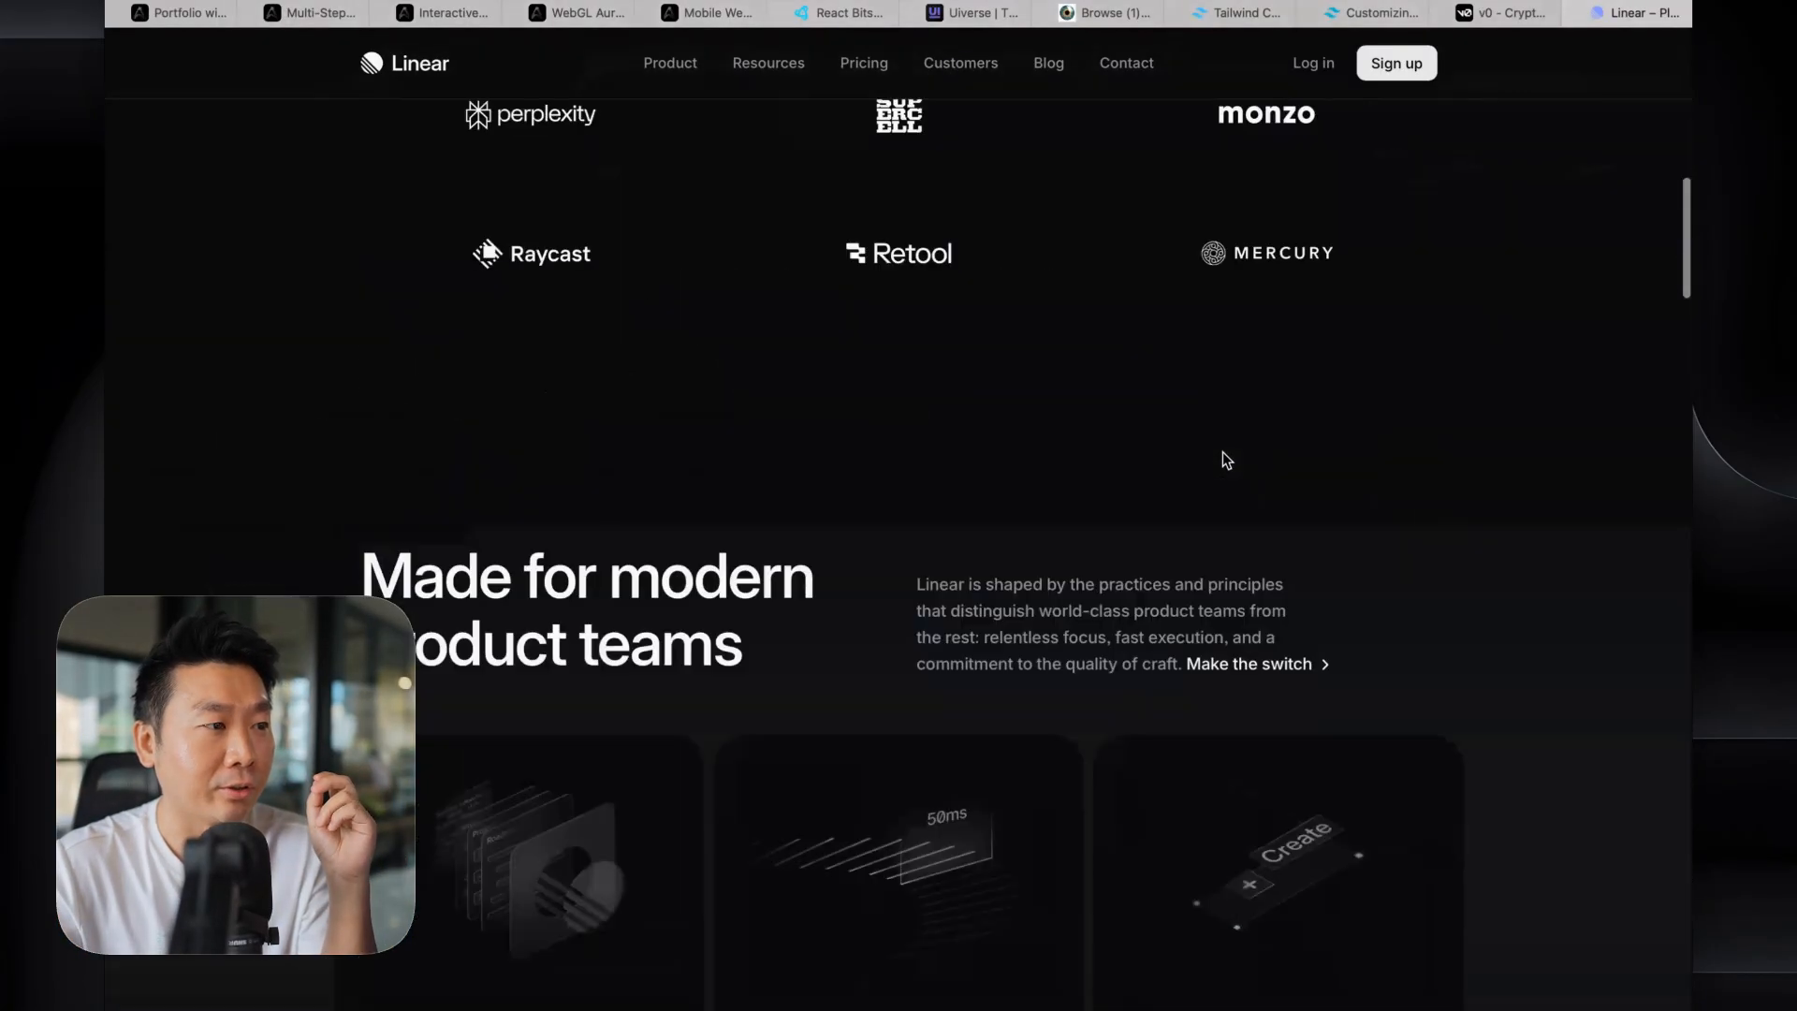
scroll(1180, 473, down, 6)
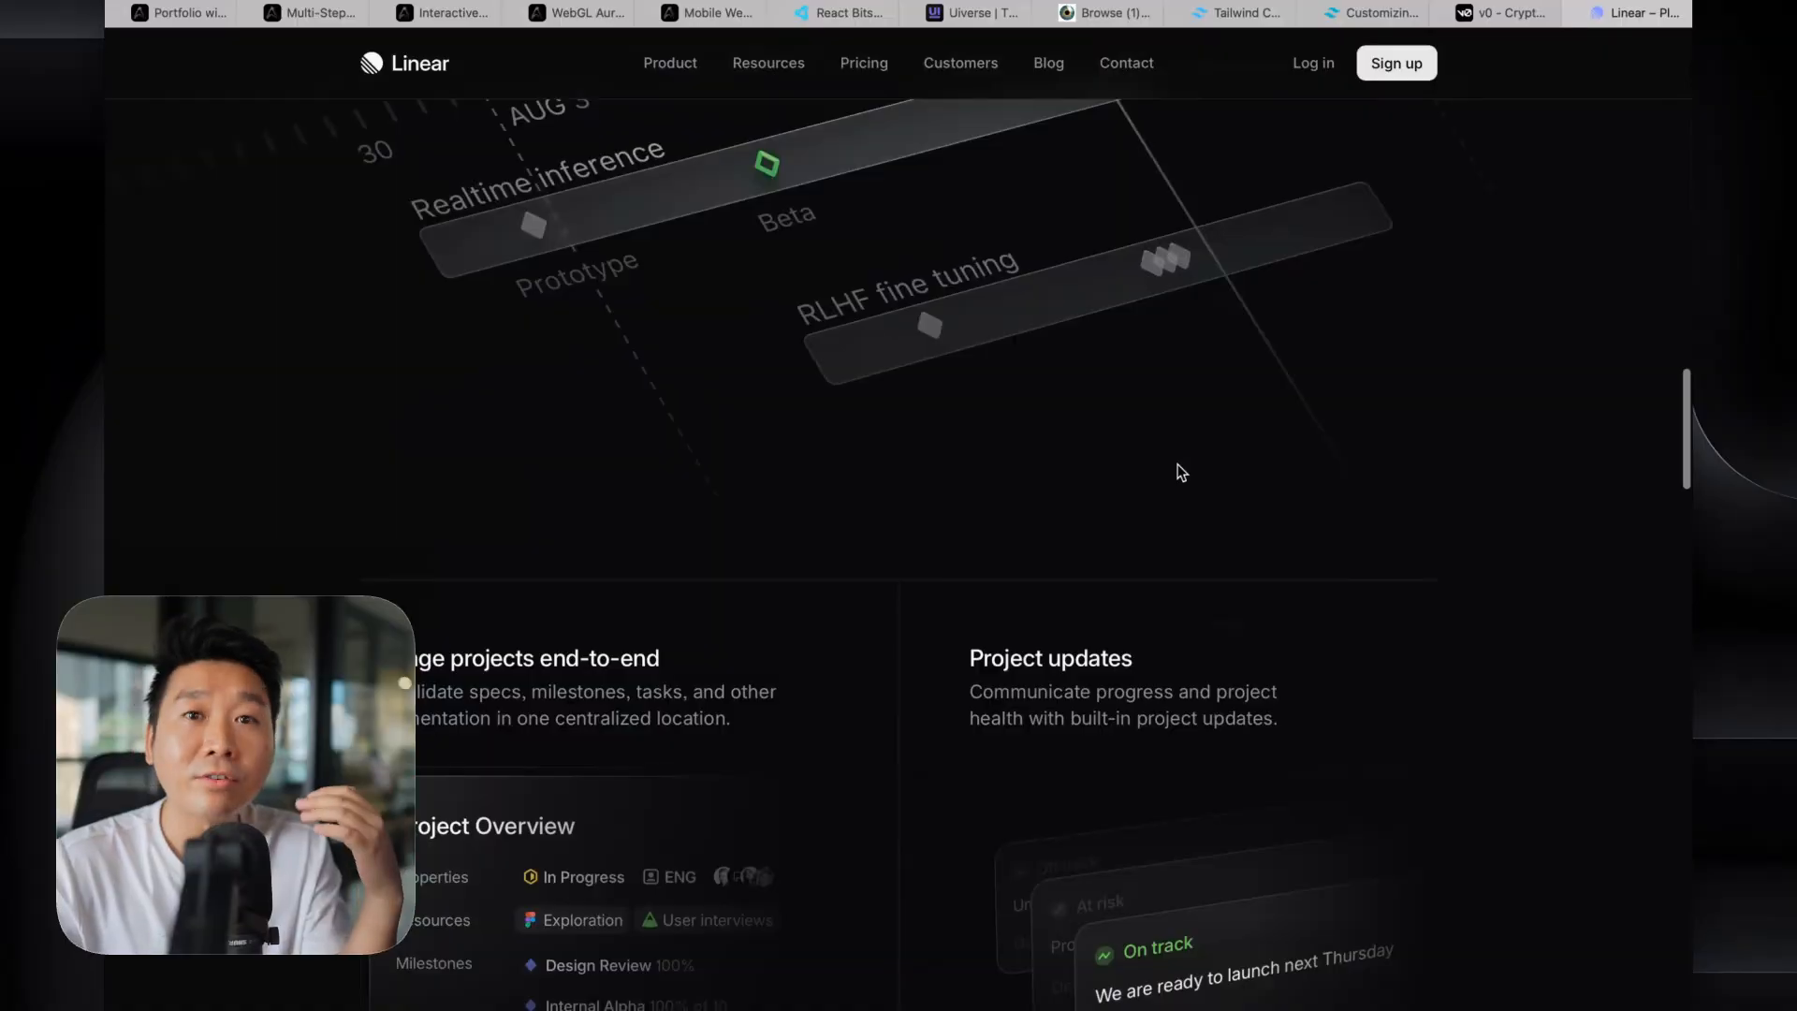
scroll(1182, 471, down, 12)
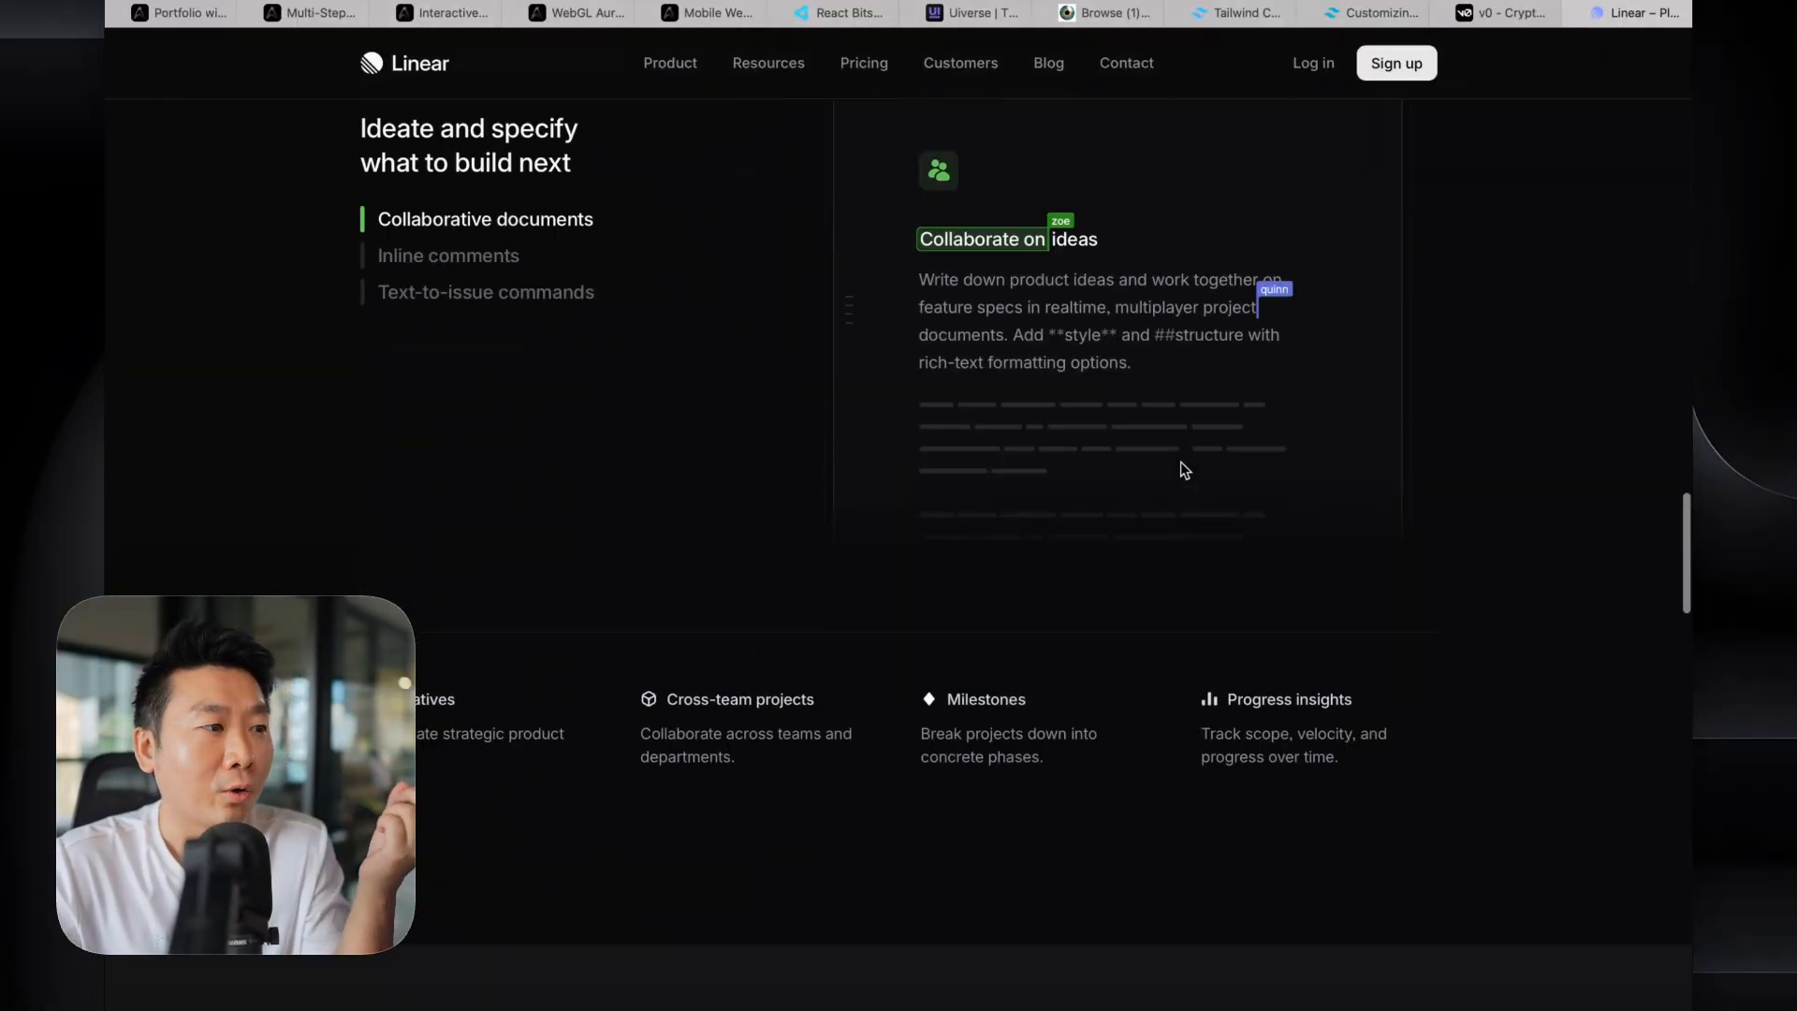
scroll(1181, 462, down, 20)
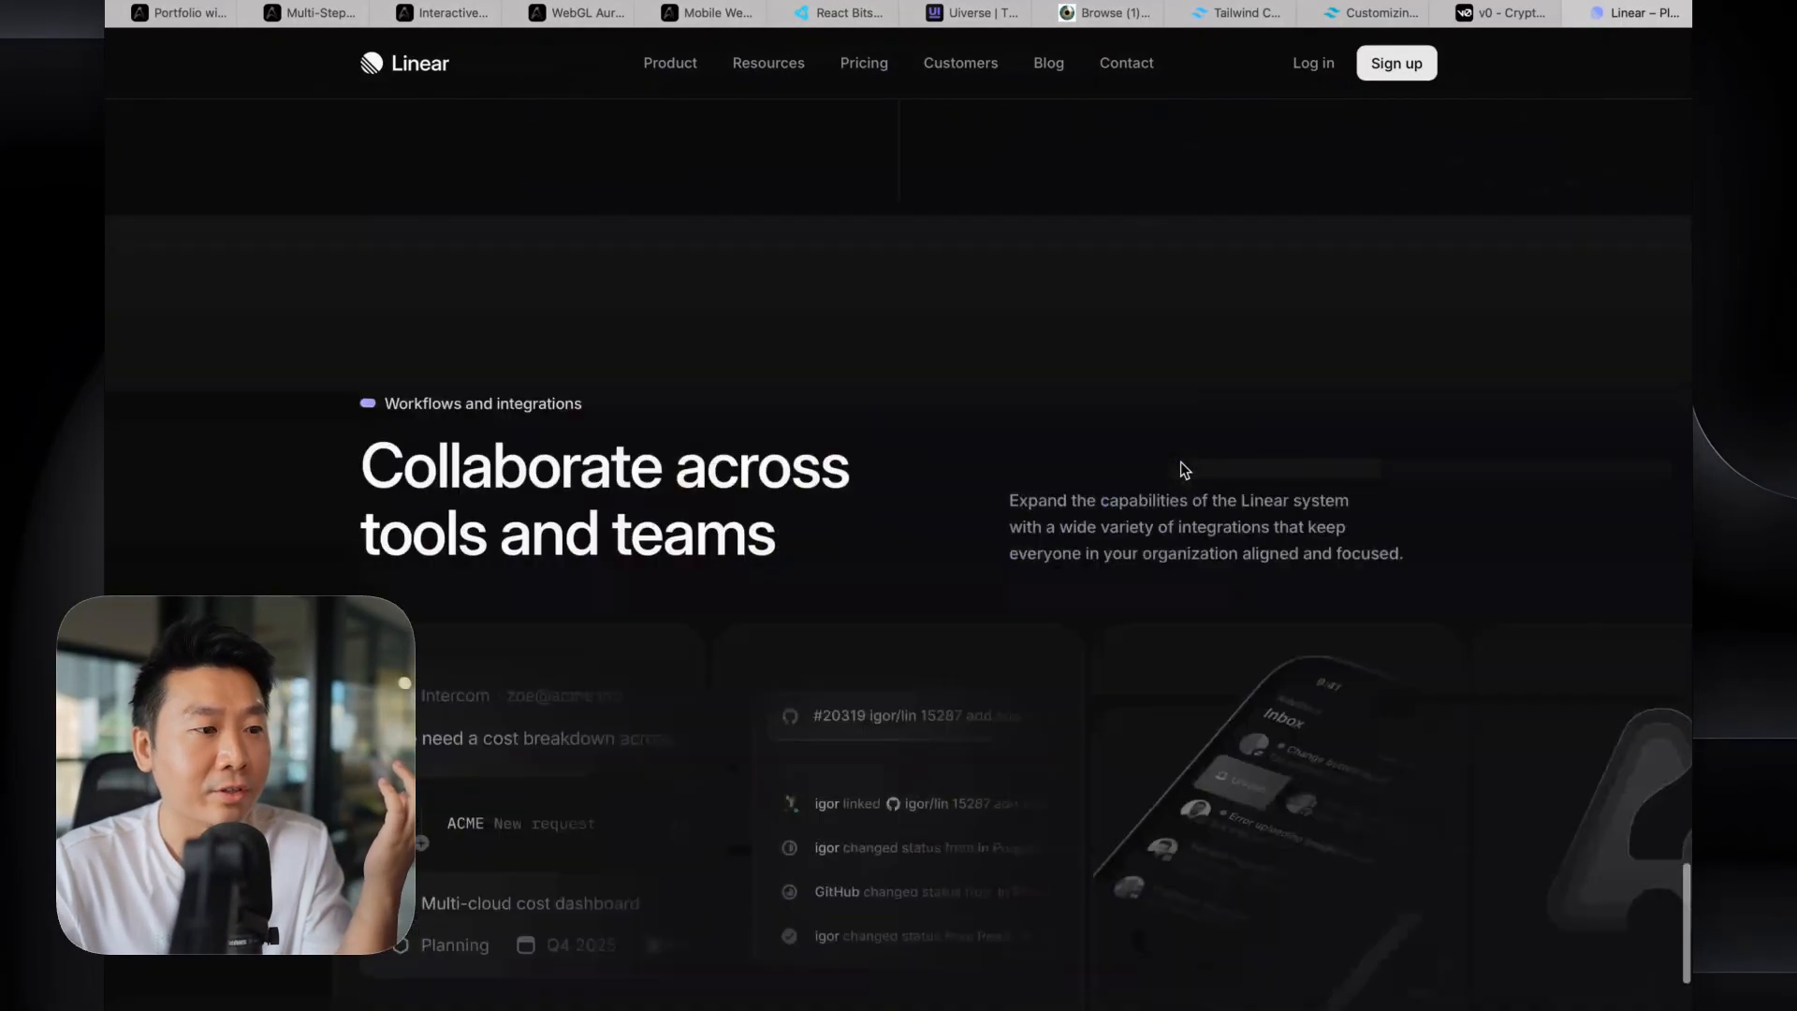
scroll(1181, 468, down, 7)
scroll(1181, 462, down, 18)
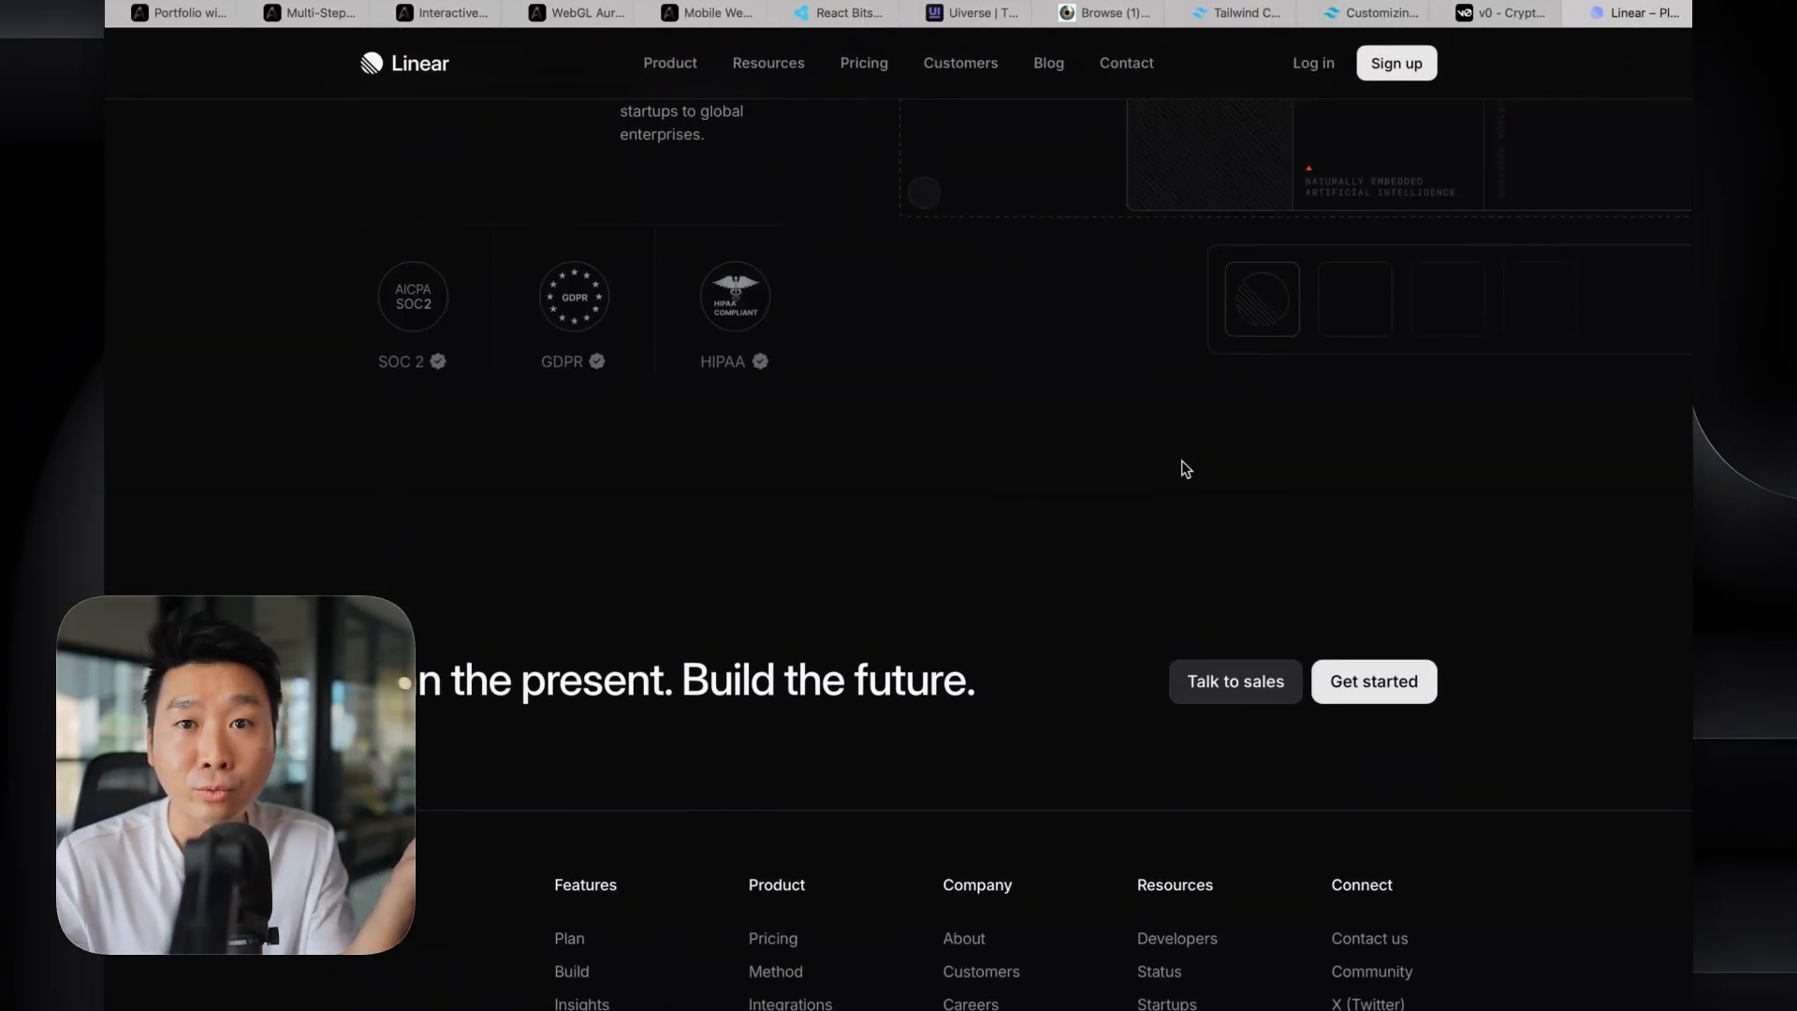
scroll(1182, 469, up, 20)
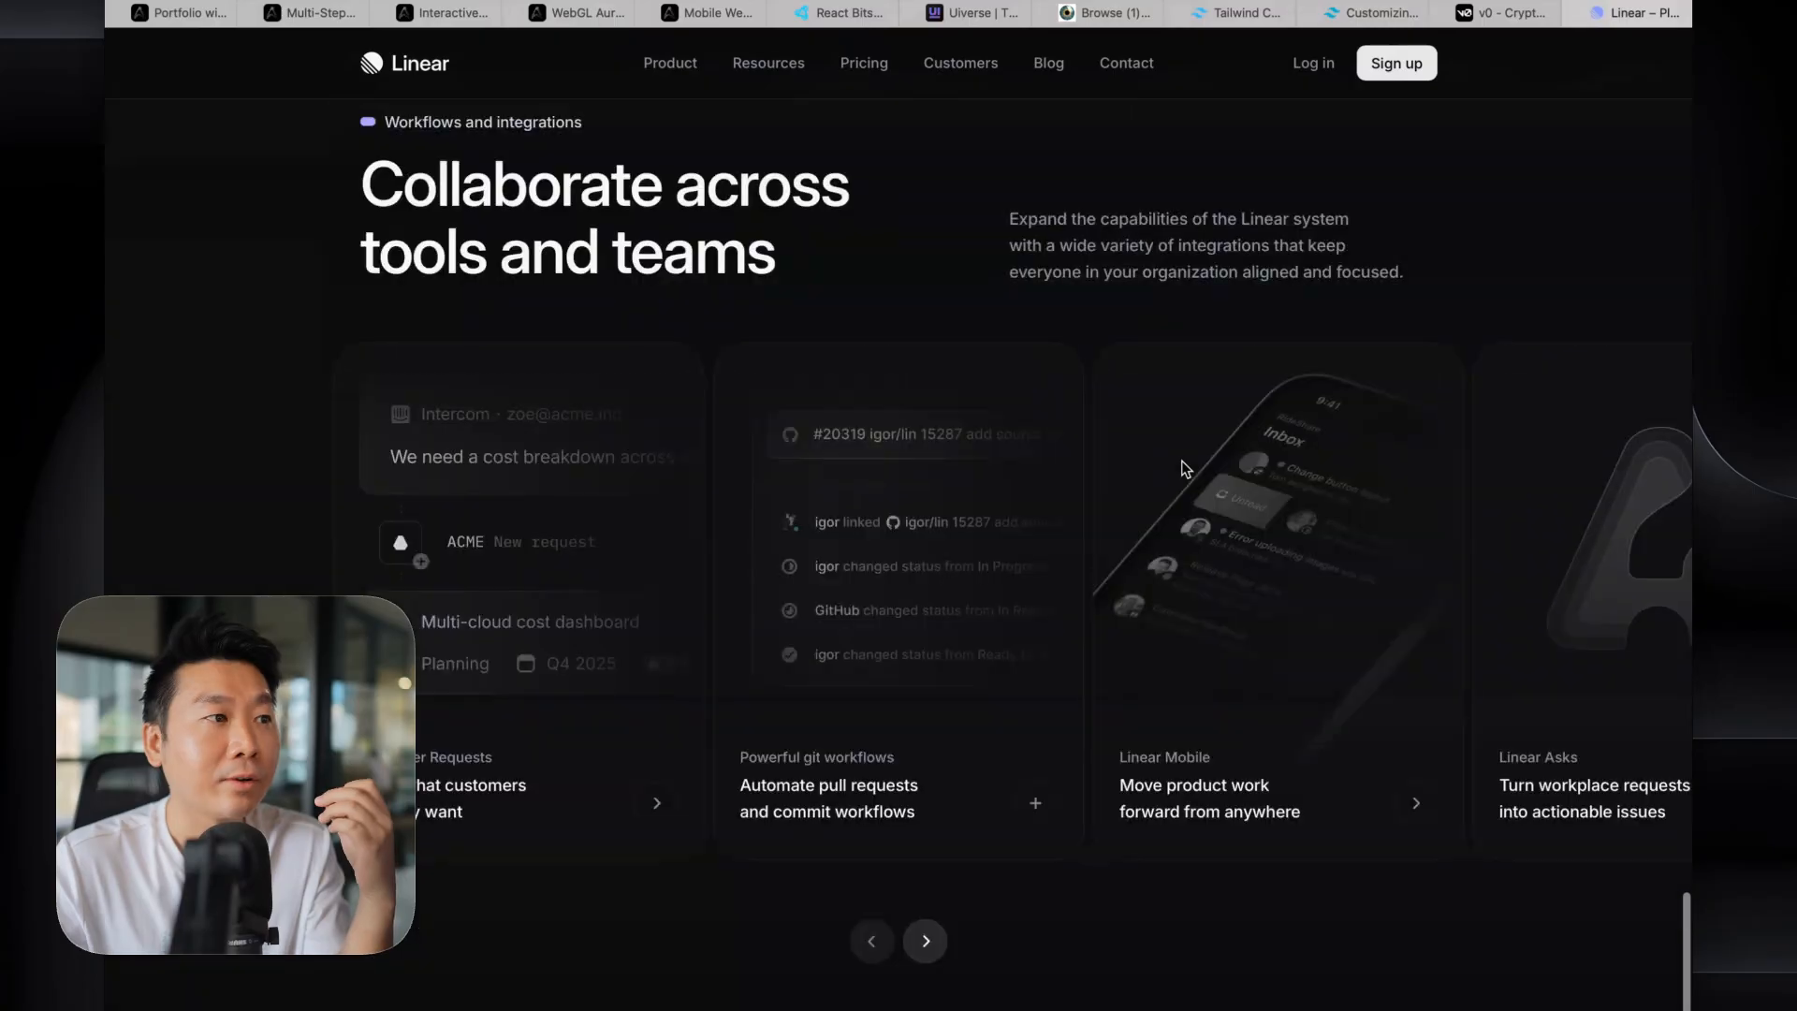
scroll(1186, 469, up, 20)
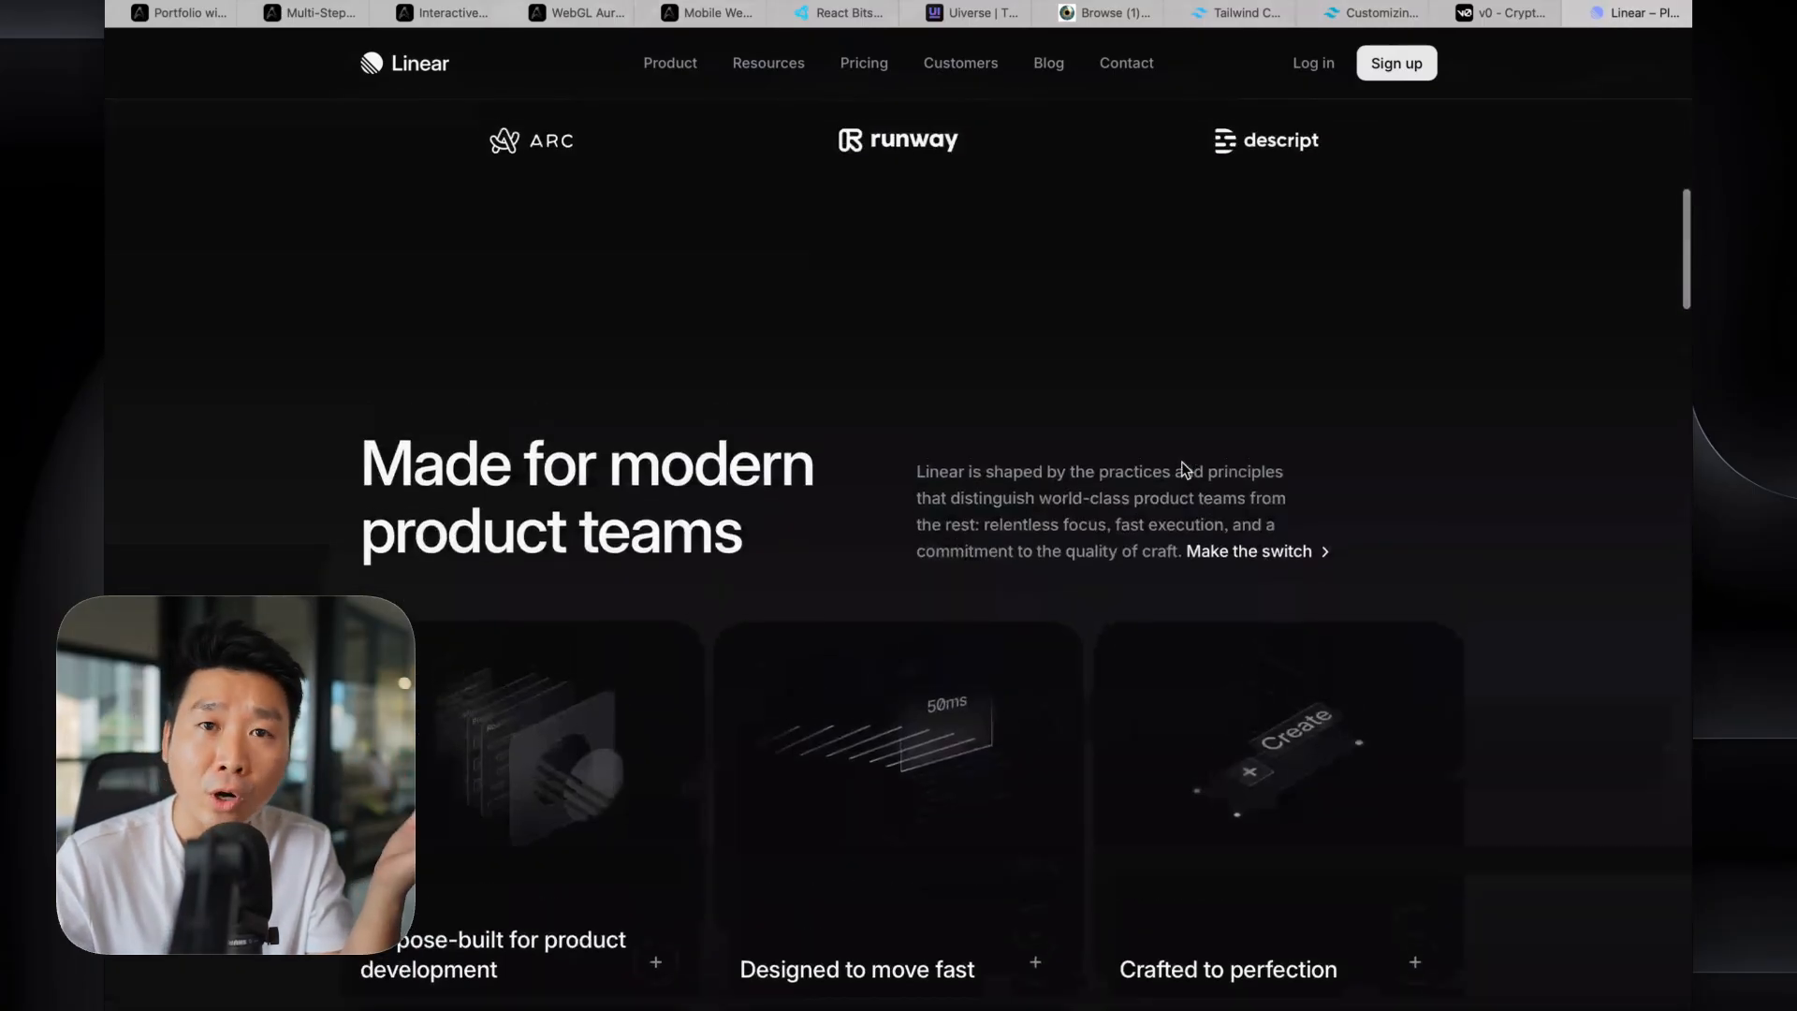
- Return to the dark portfolio in Aura and review its hero headline, About me and contact sections against Linear's design
click(181, 14)
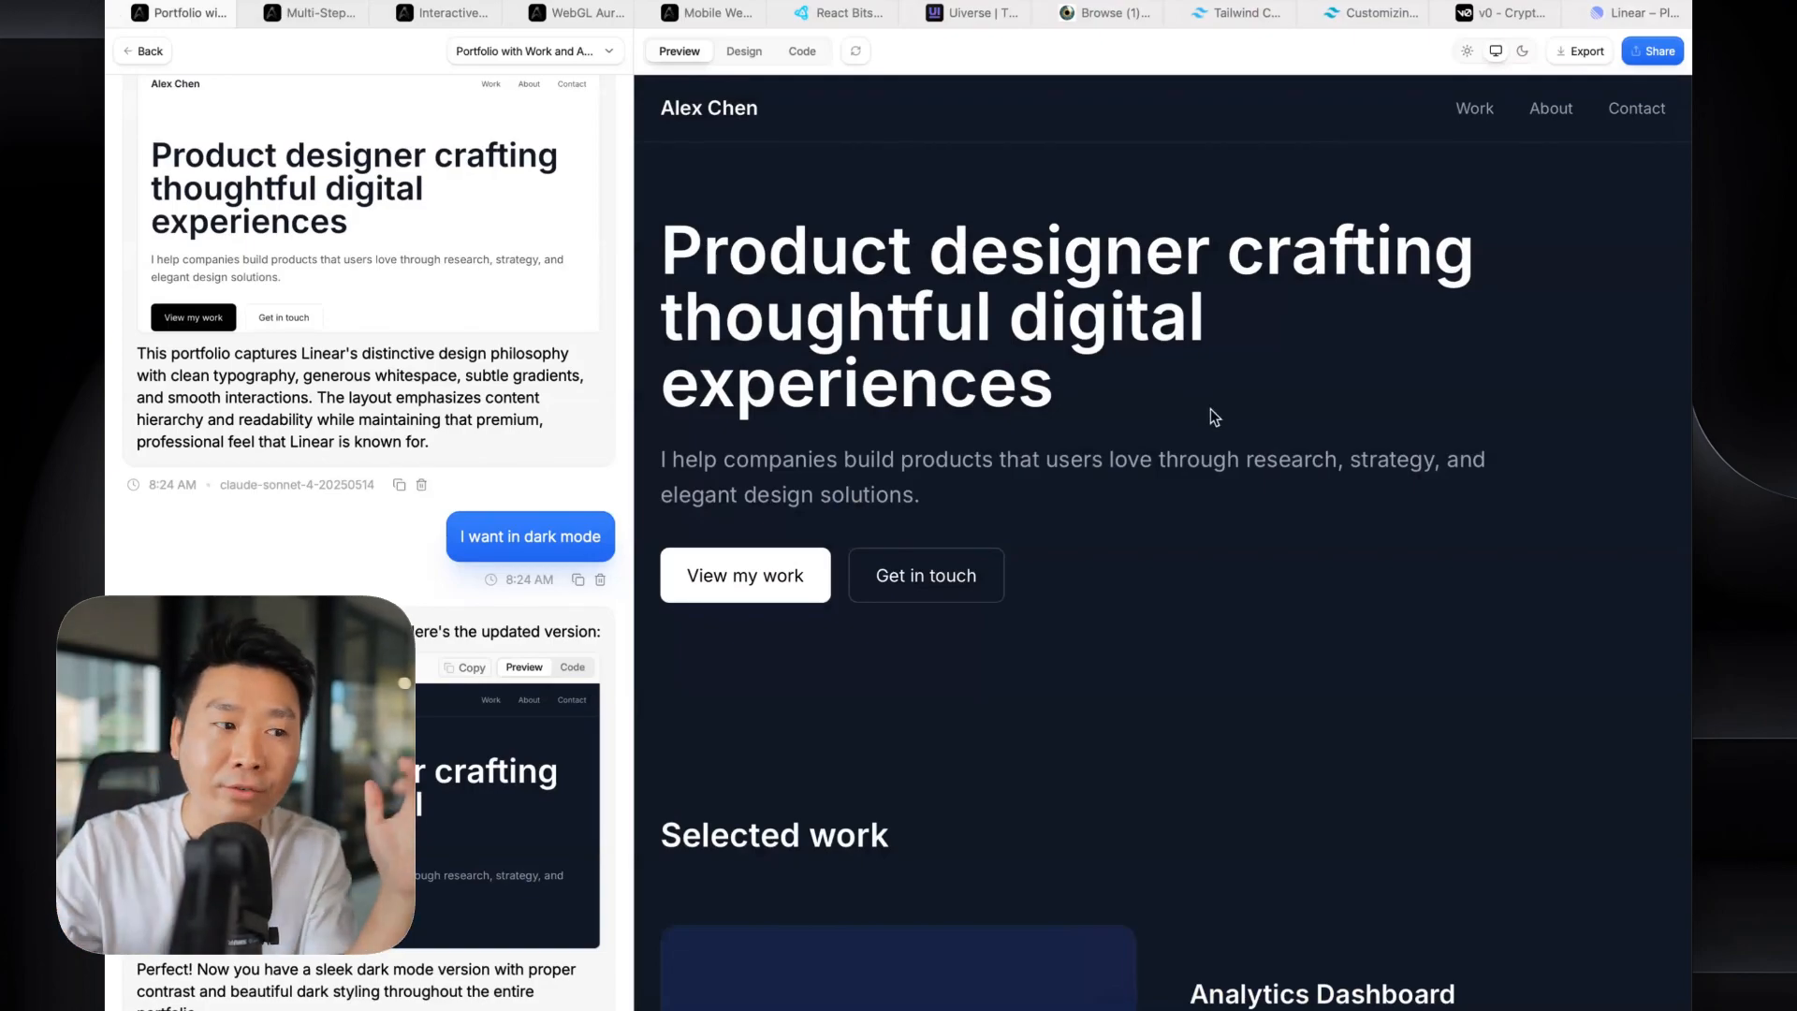
scroll(1211, 408, down, 20)
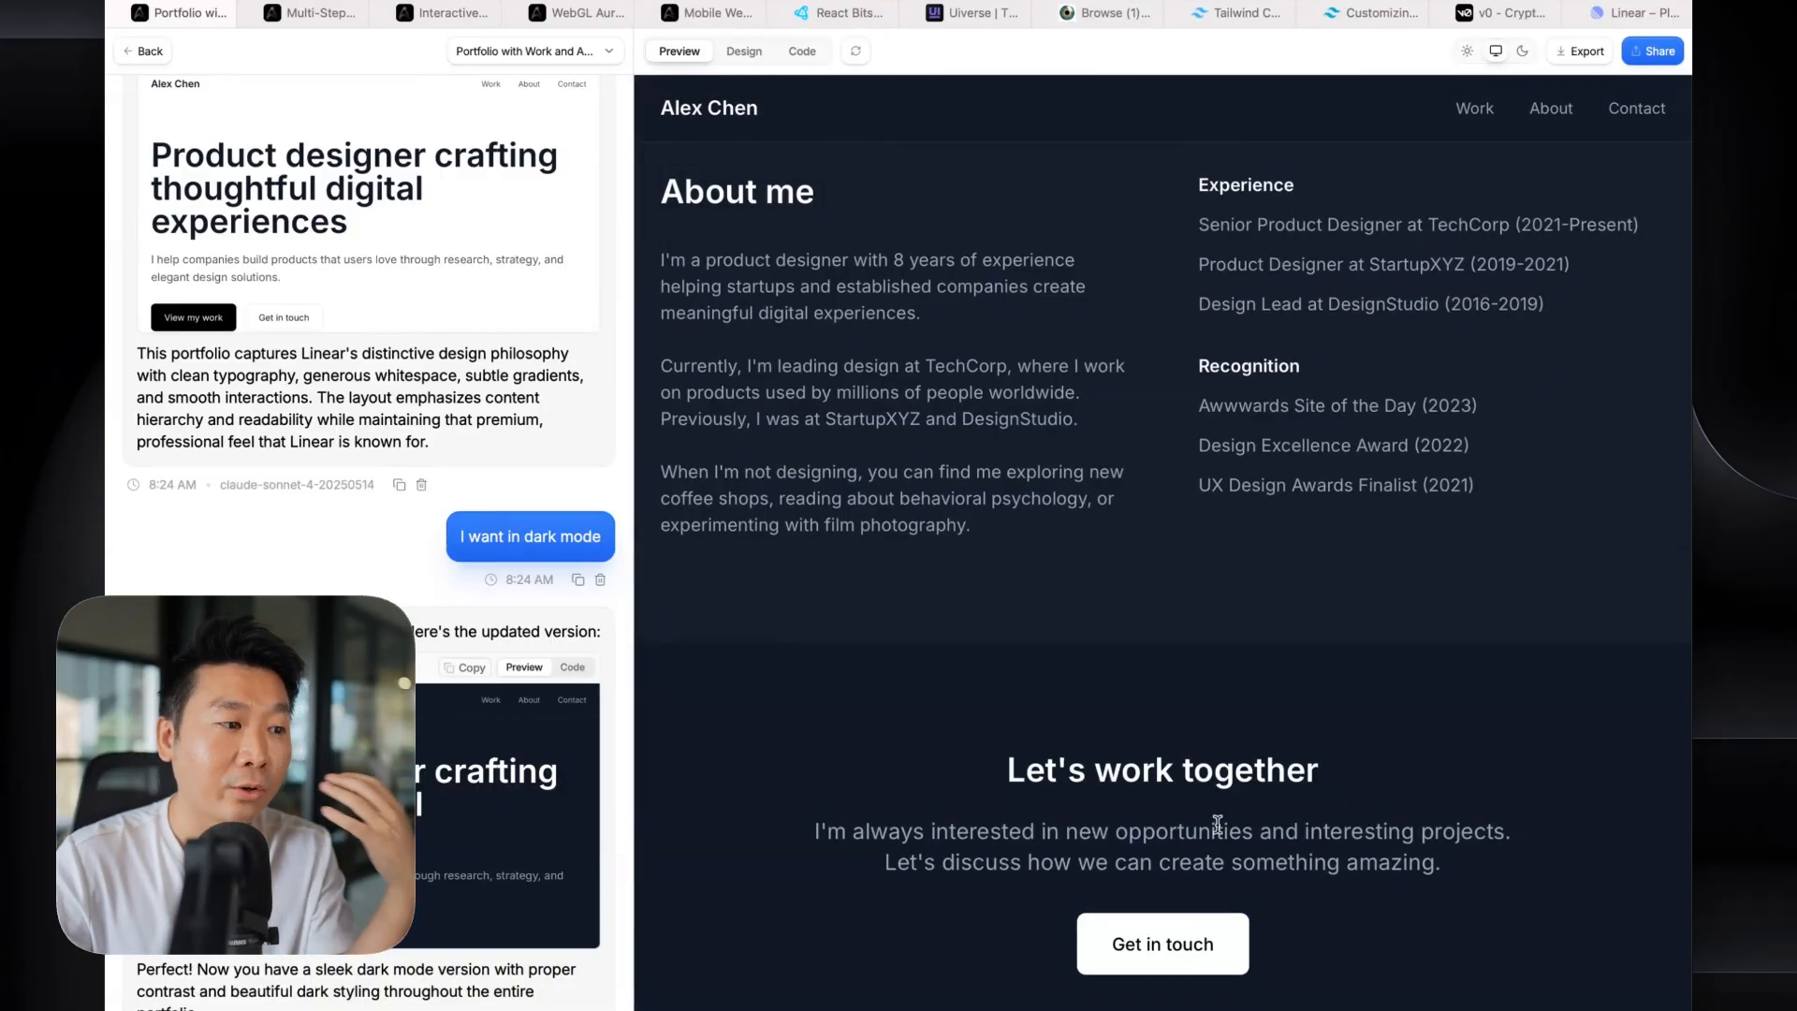
scroll(1208, 813, up, 15)
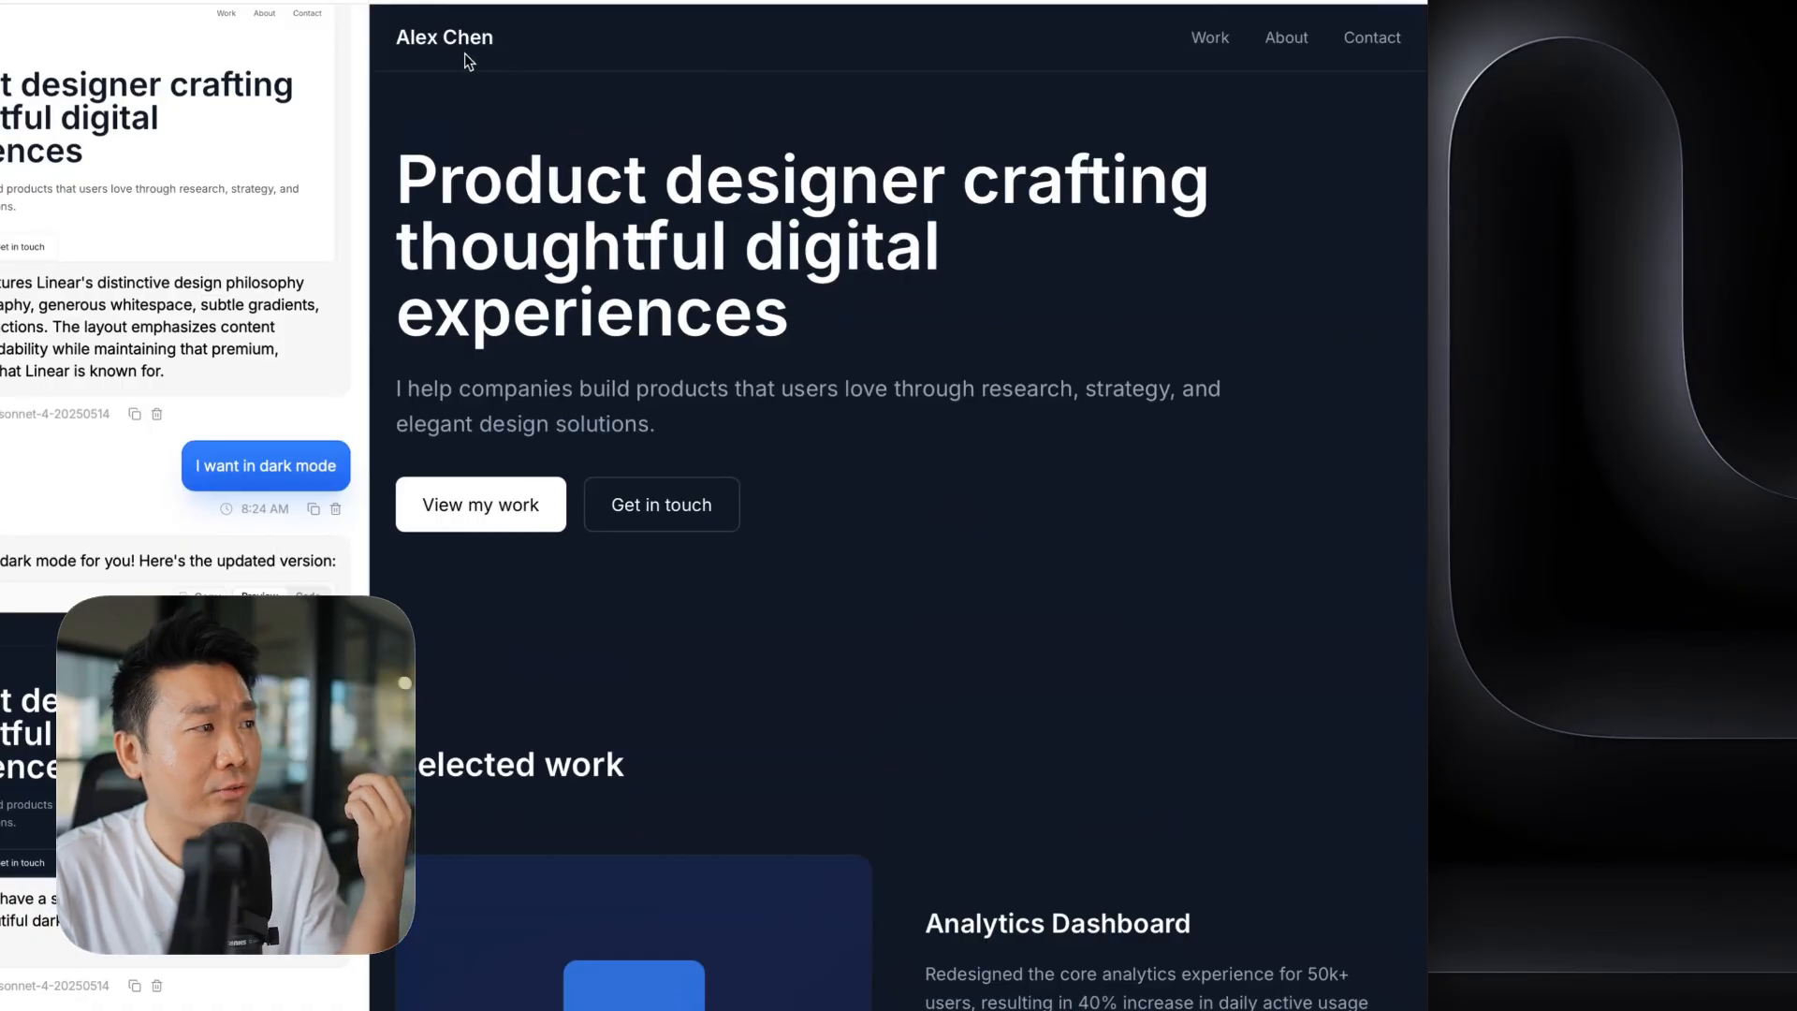
triple_click(803, 245)
click(992, 575)
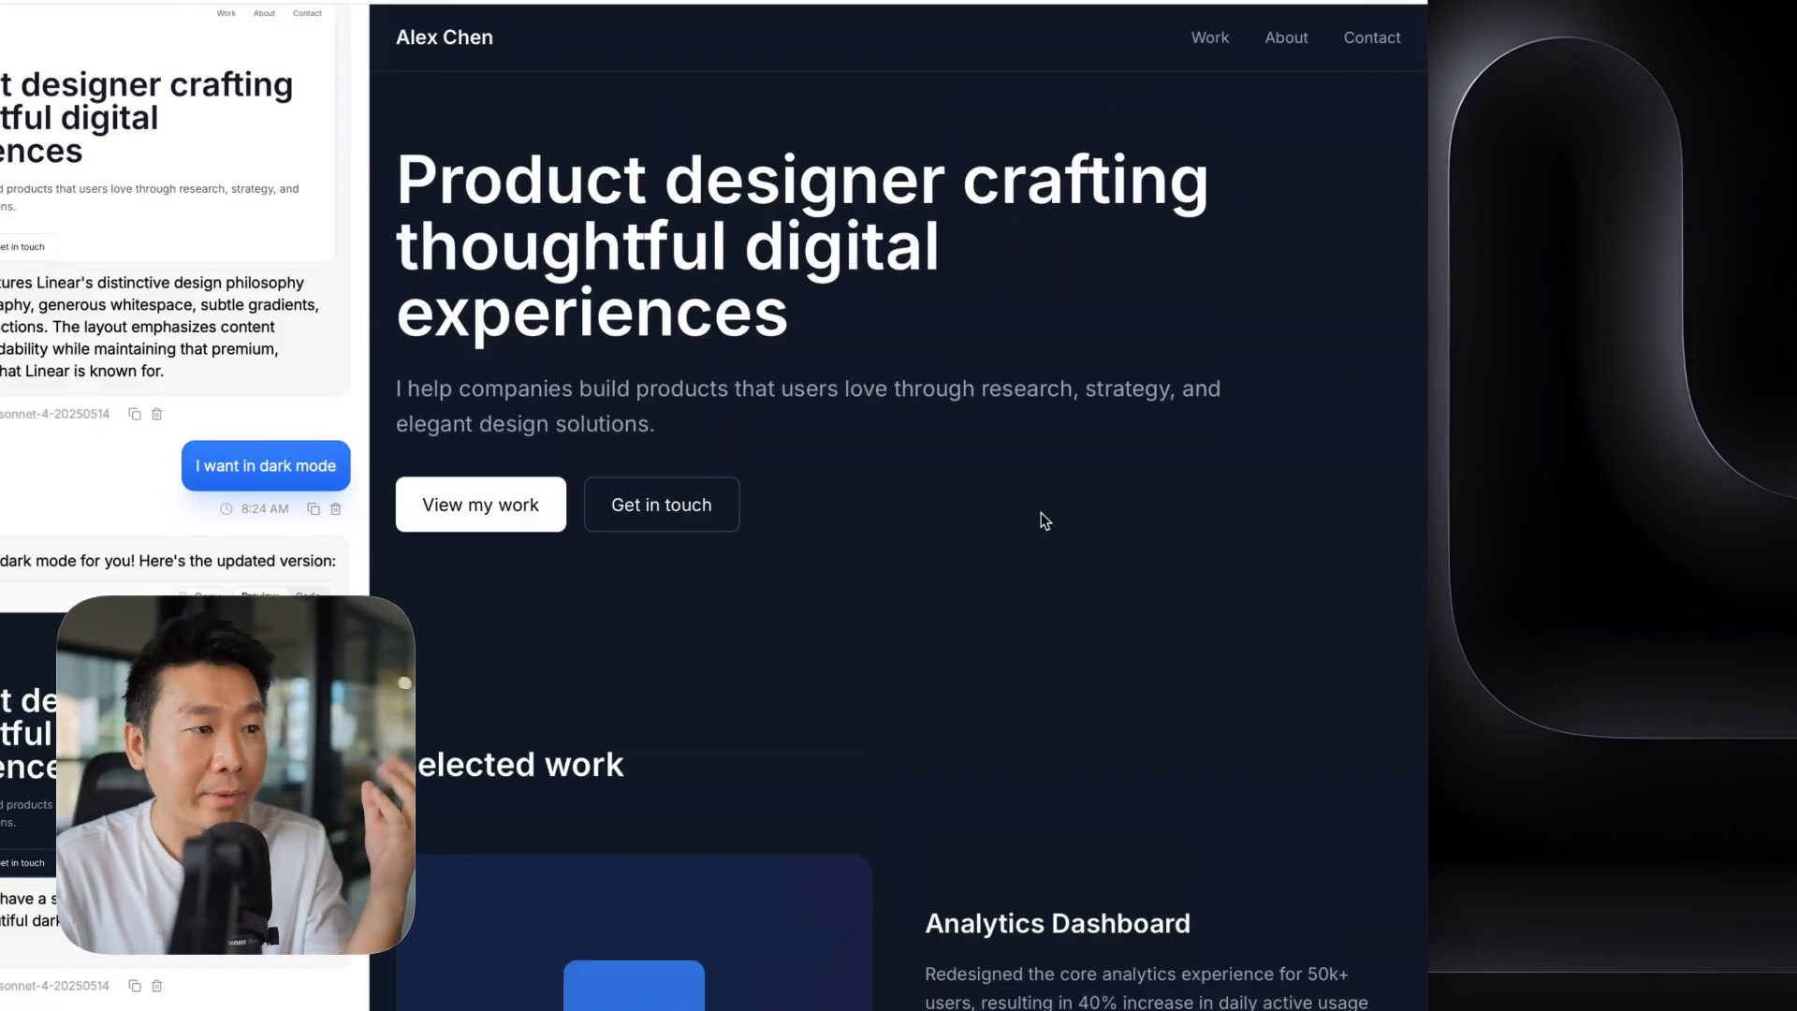
- Review the dark portfolio once more, from the selected work down to the About me and contact sections
scroll(1041, 515, down, 4)
scroll(842, 579, down, 2)
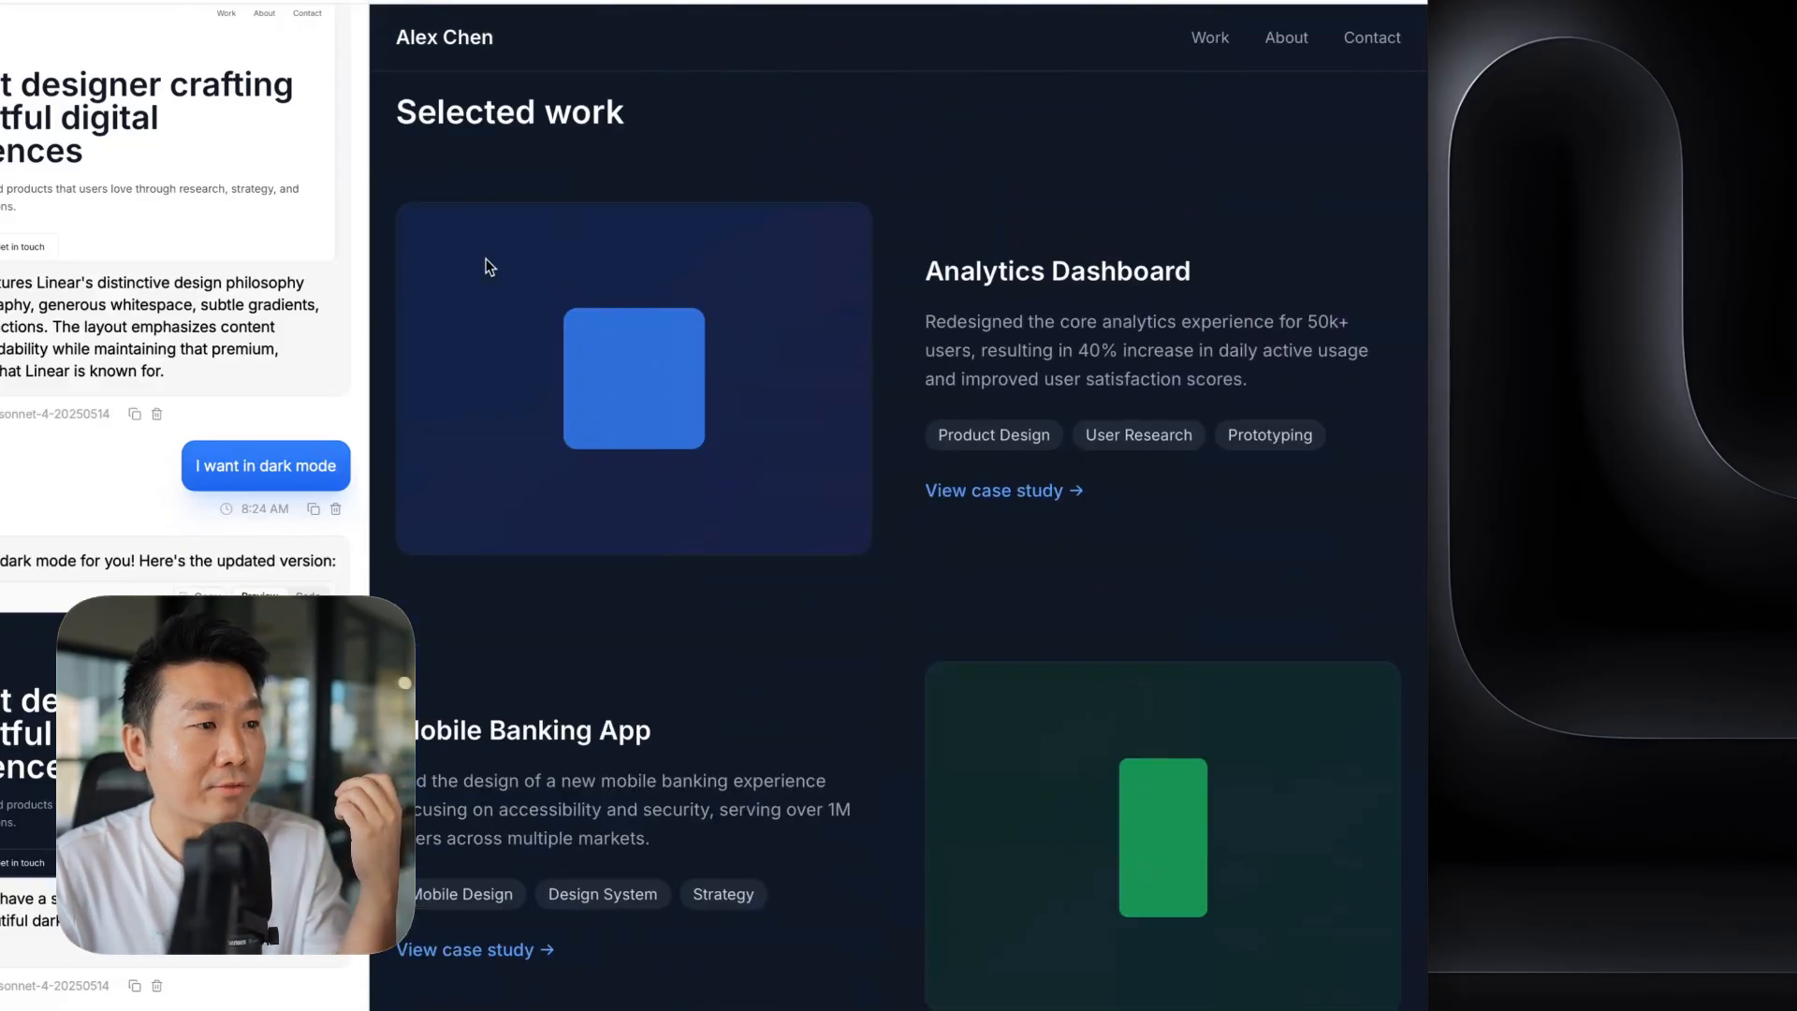
scroll(863, 470, down, 8)
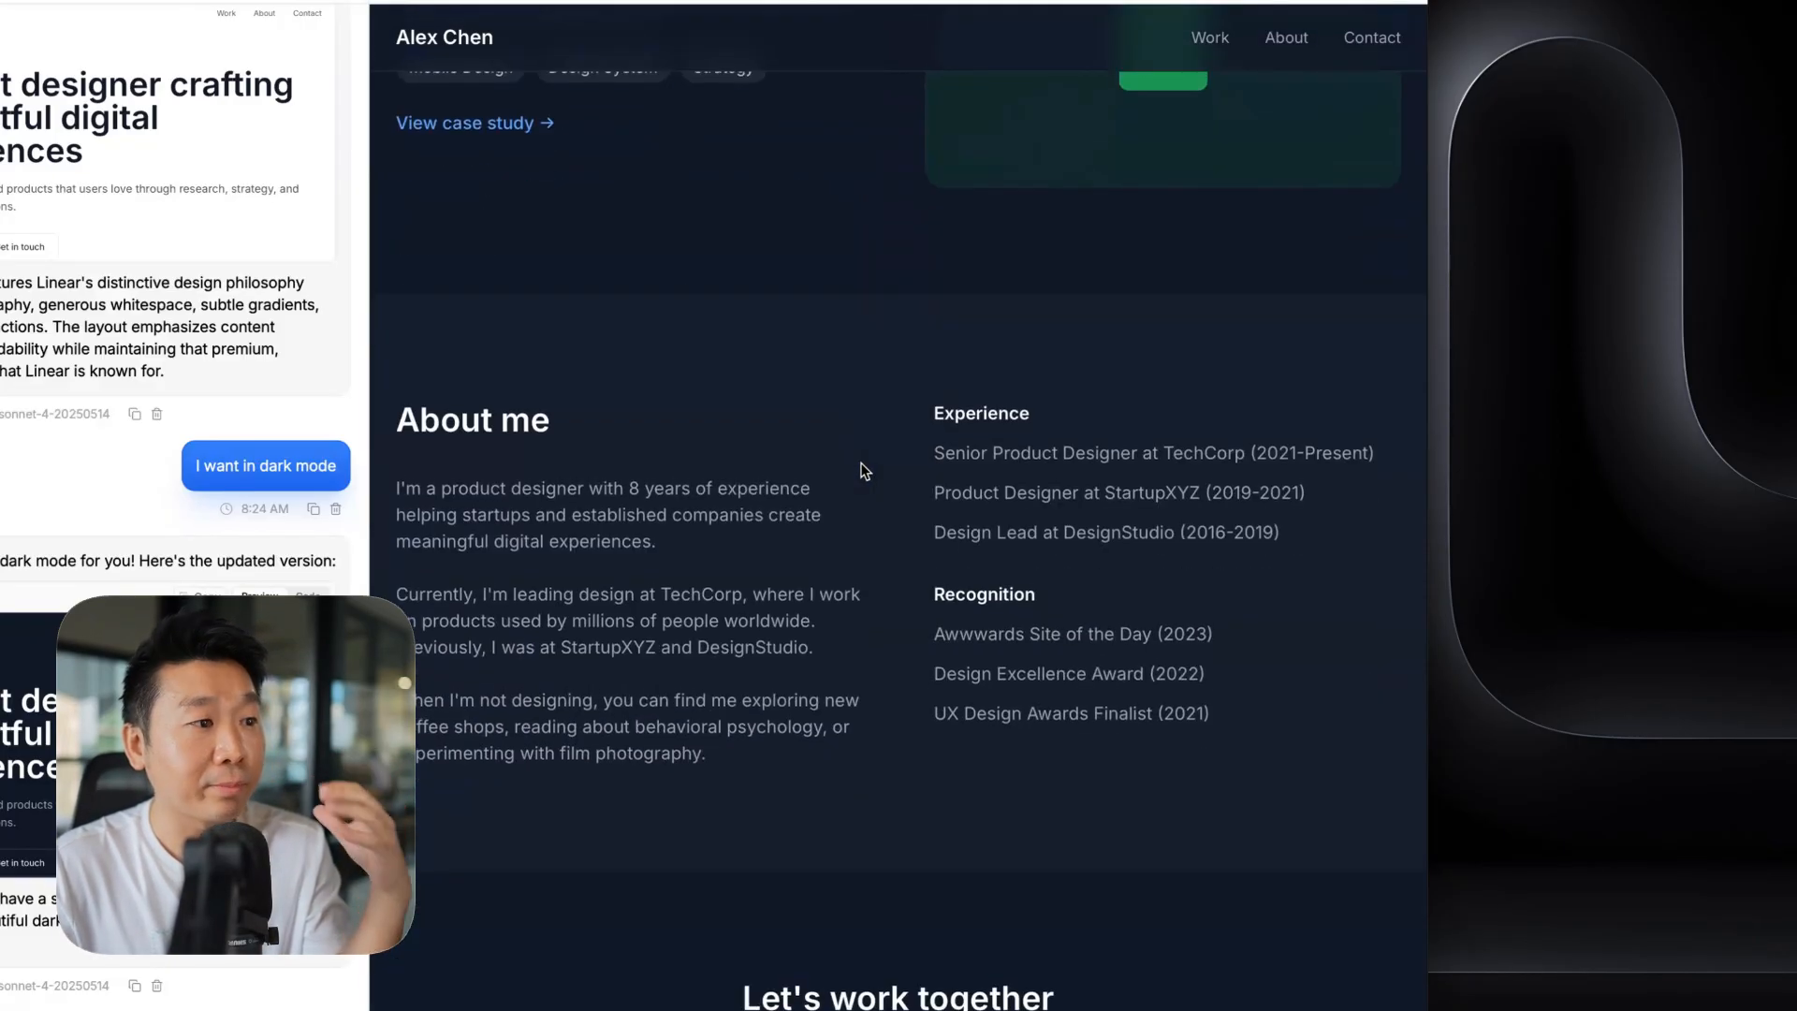
scroll(862, 459, down, 3)
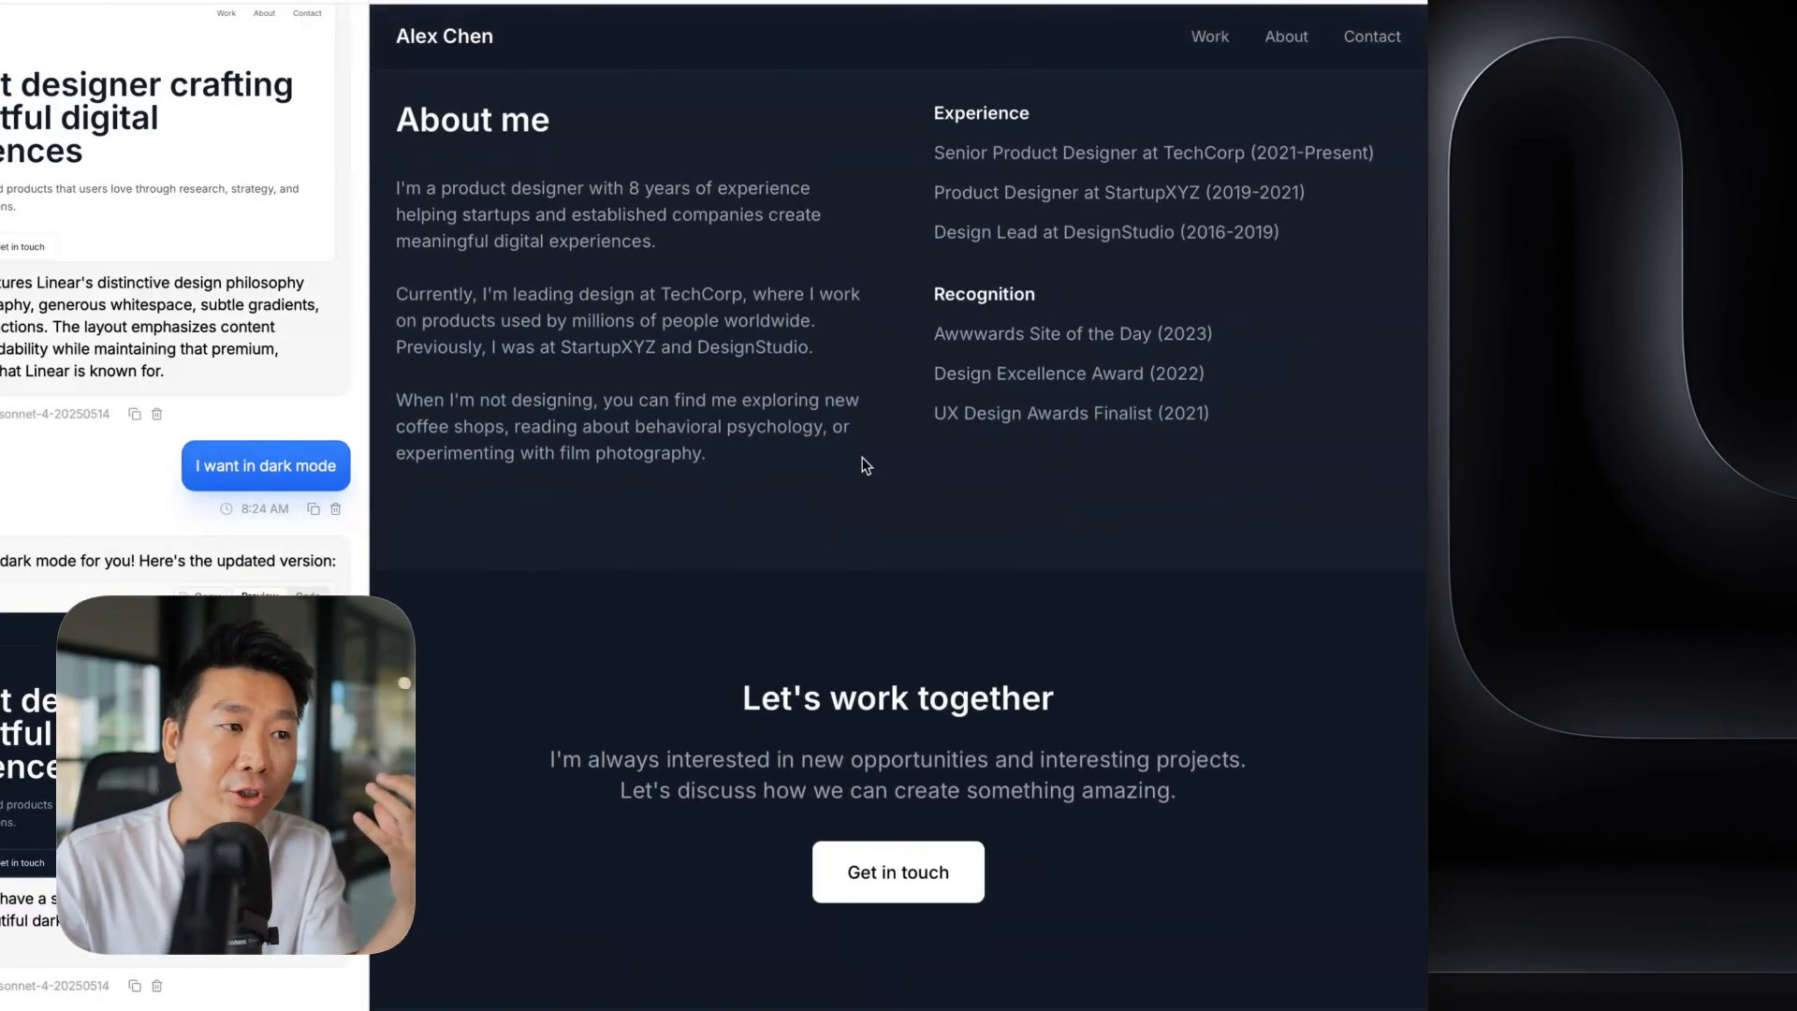
scroll(862, 459, up, 12)
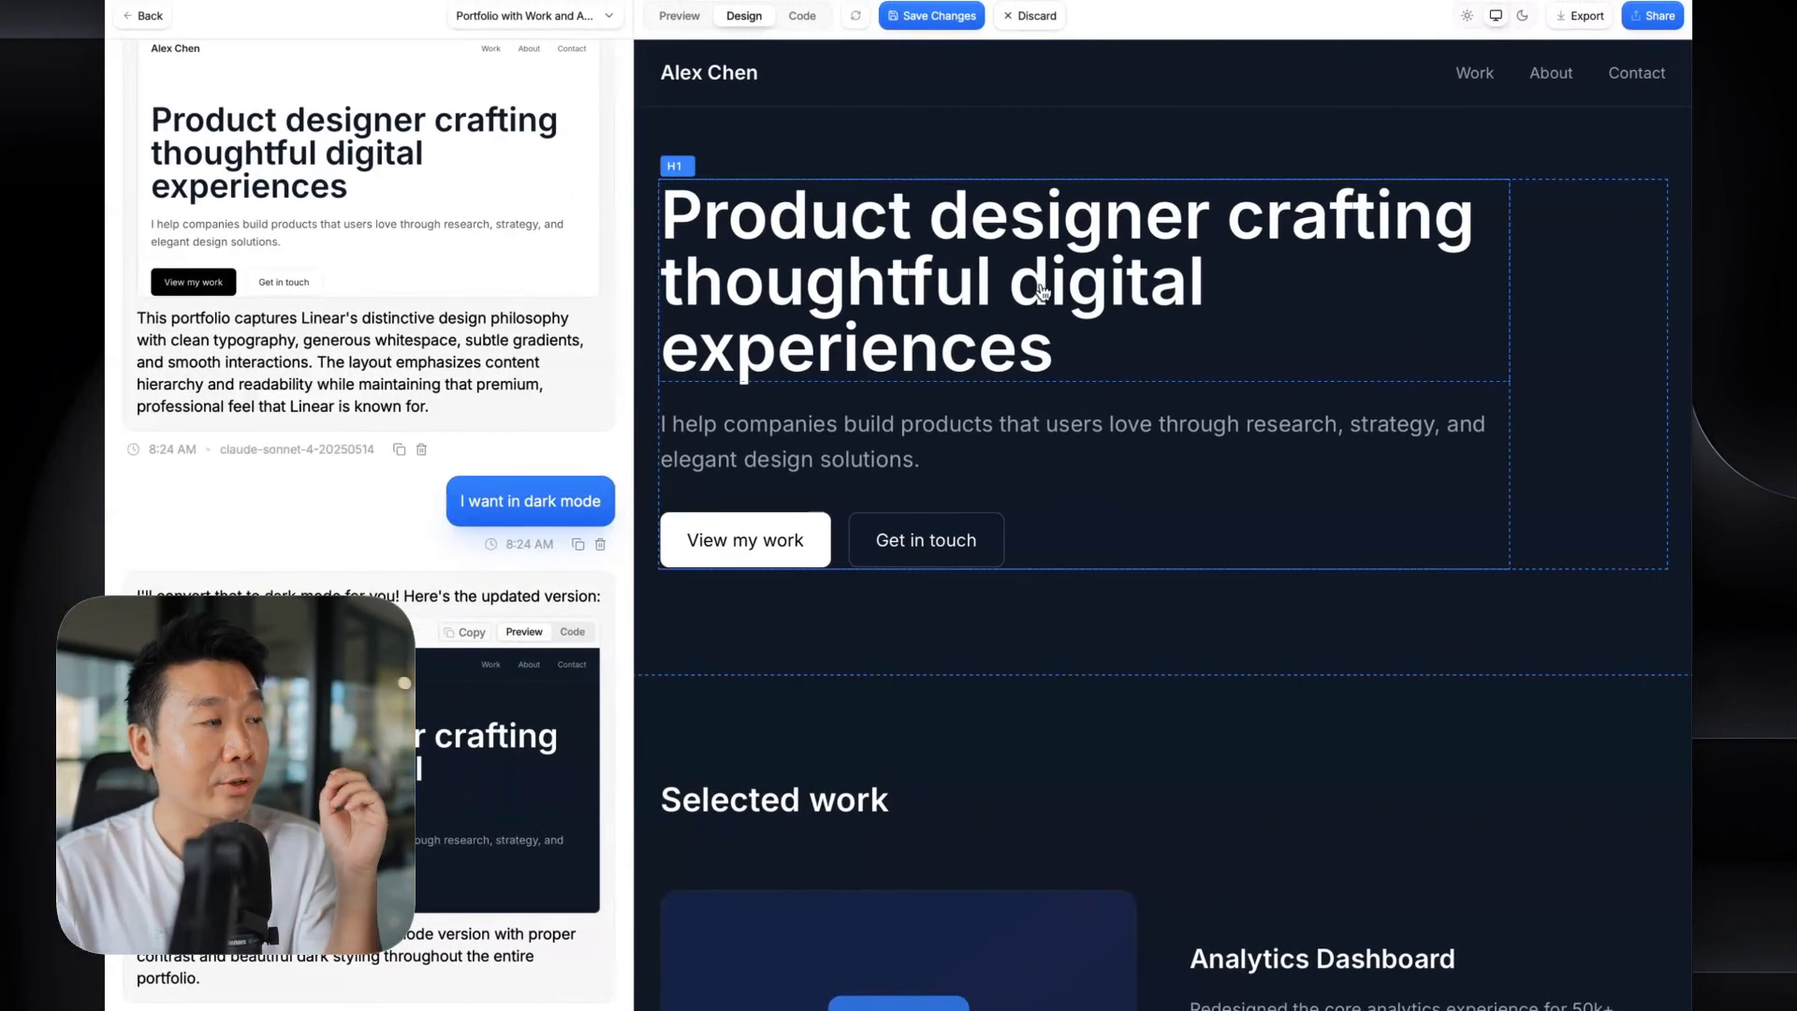
- Replace the placeholder name in the portfolio's header with the designer's own name
click(738, 81)
click(931, 169)
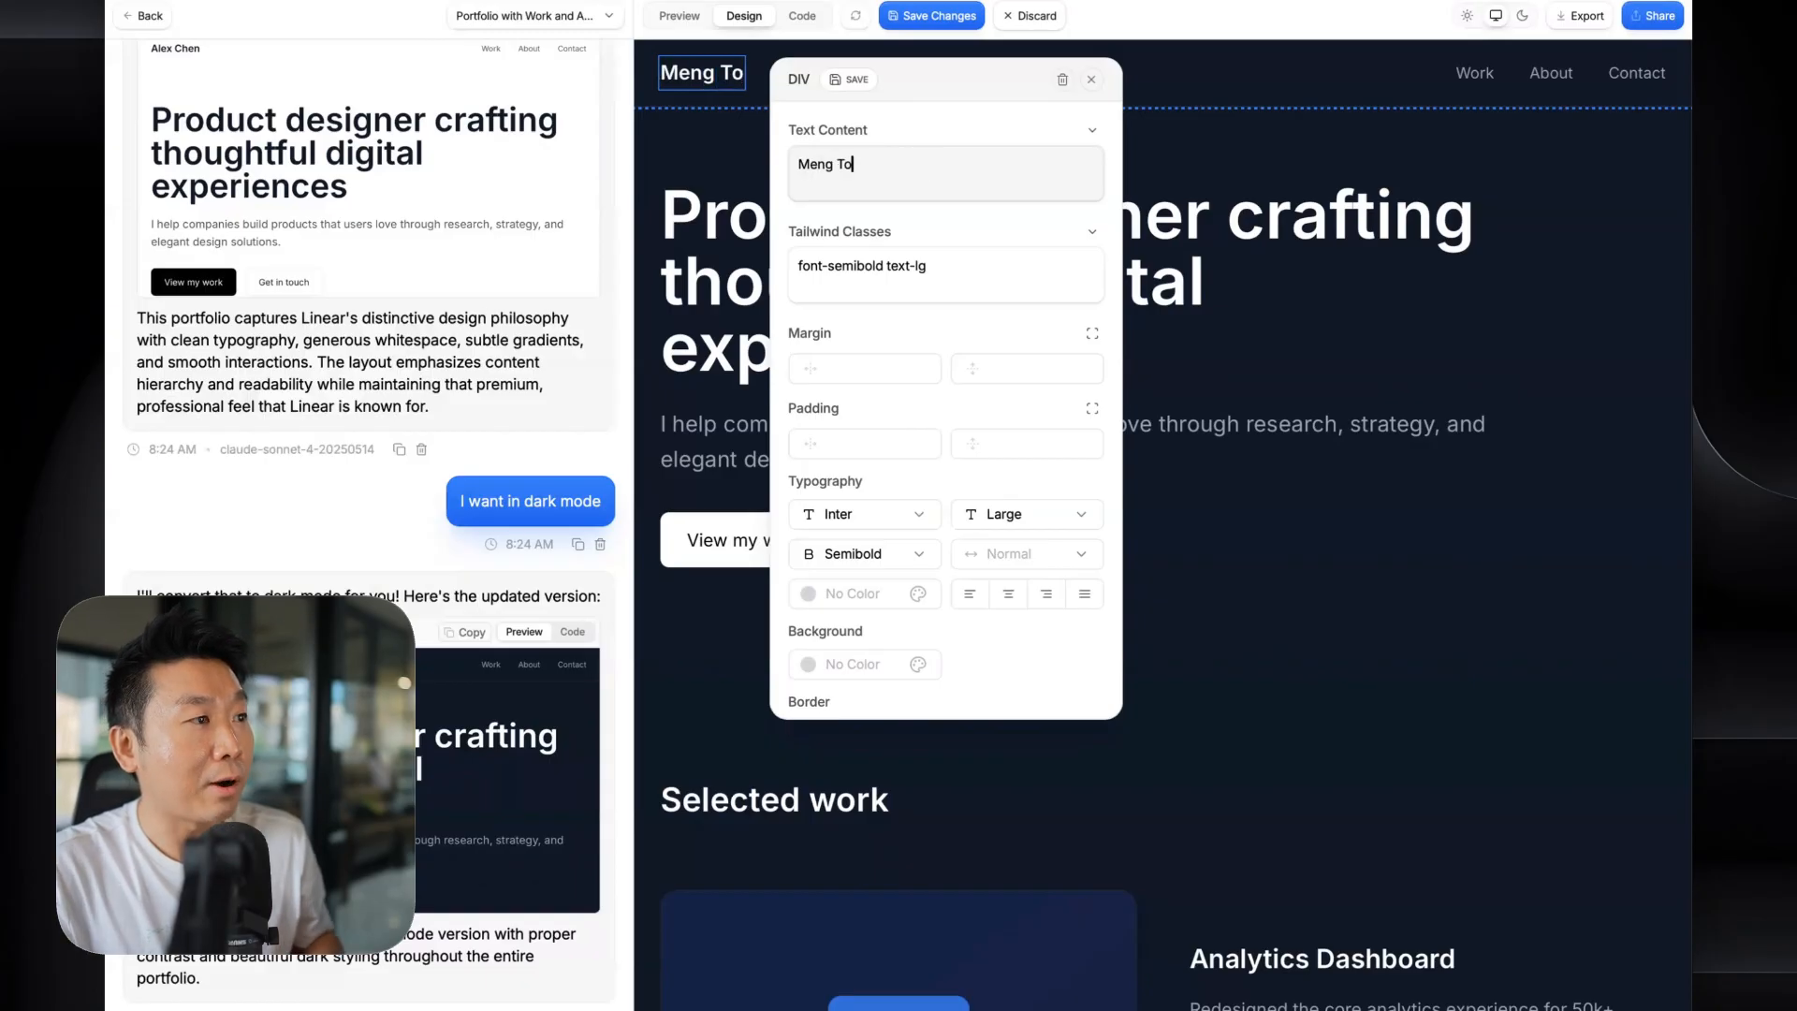
click(1096, 81)
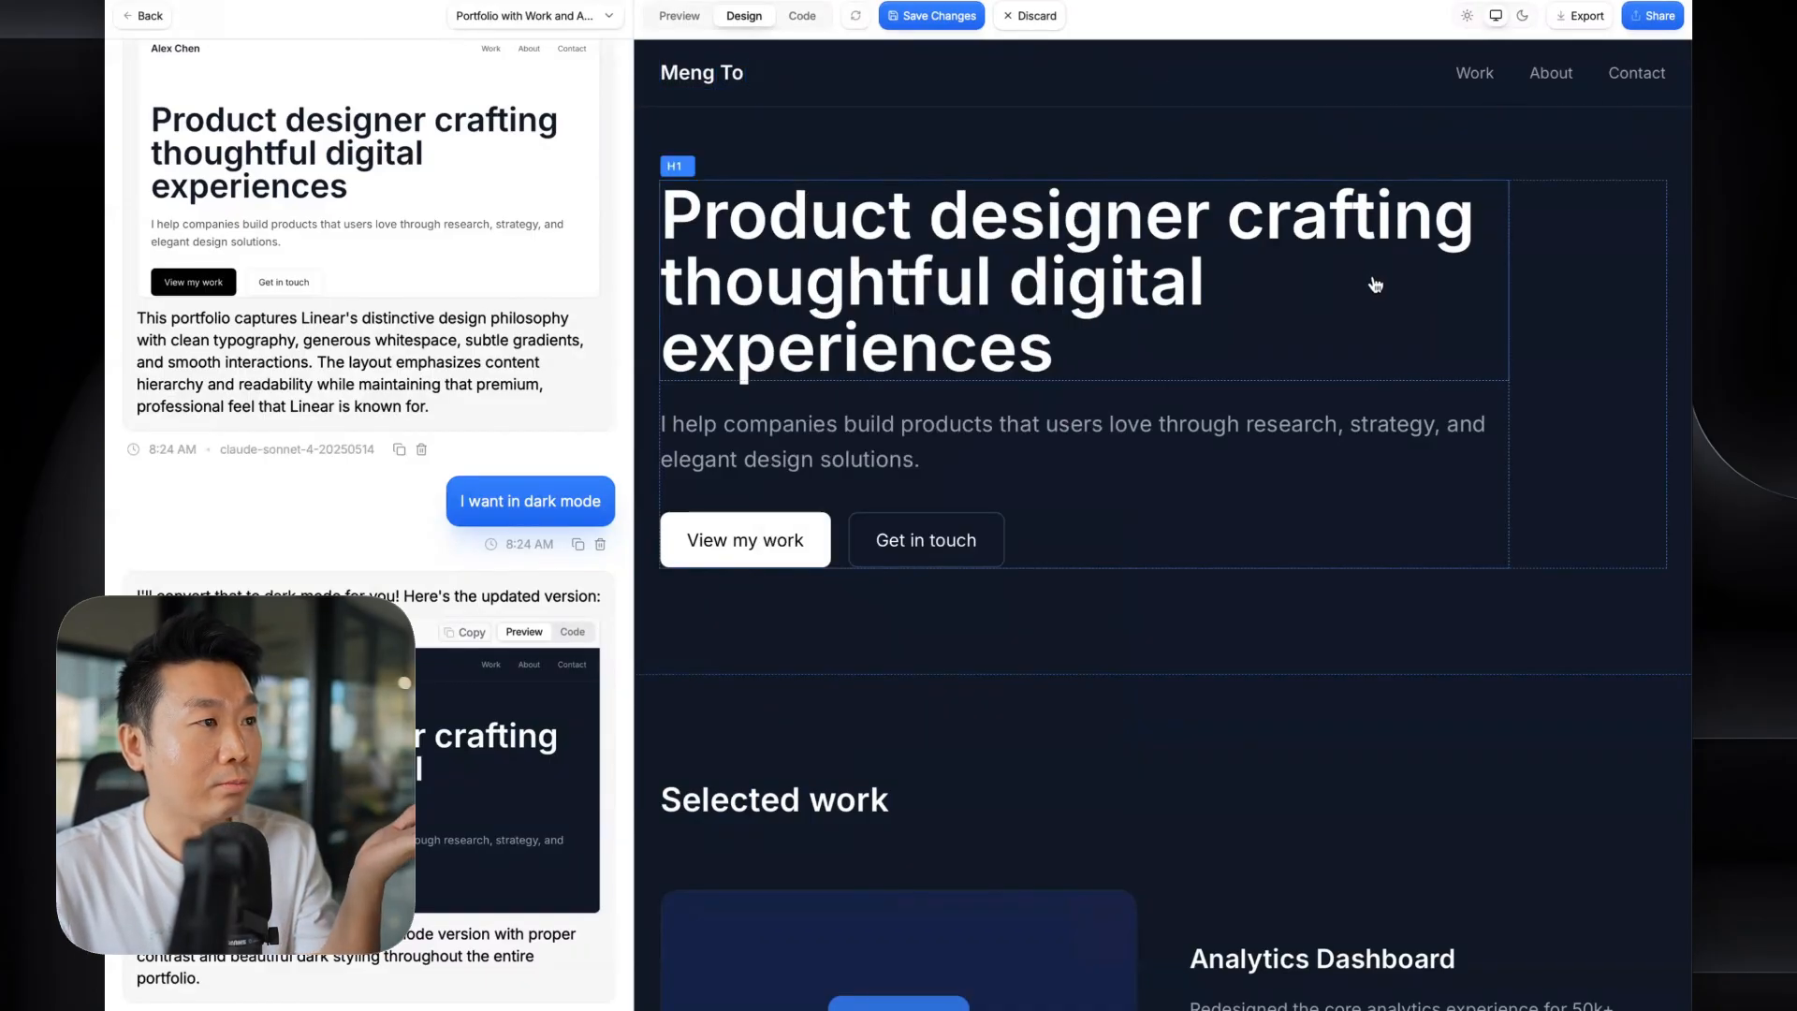
- Change the font of the hero heading "Product designer crafting thoughtful digital experiences" to Geist
click(1171, 278)
scroll(1598, 937, down, 1)
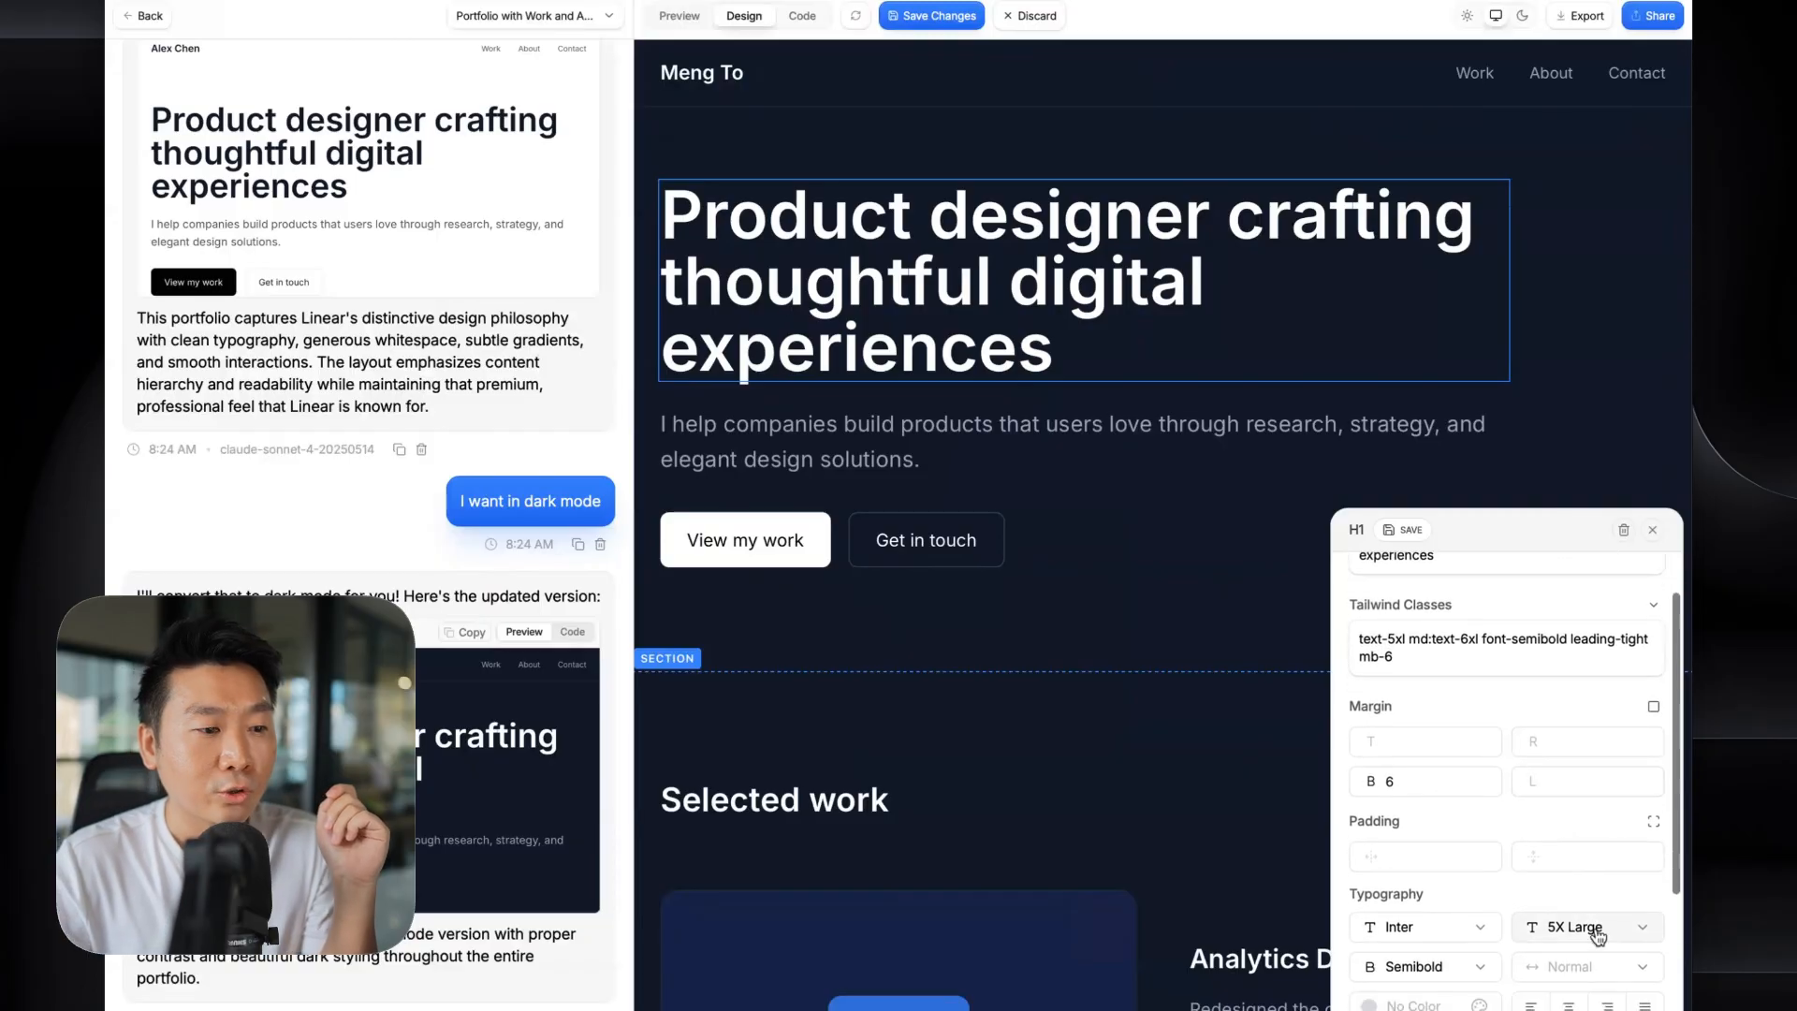
click(1578, 928)
click(1587, 927)
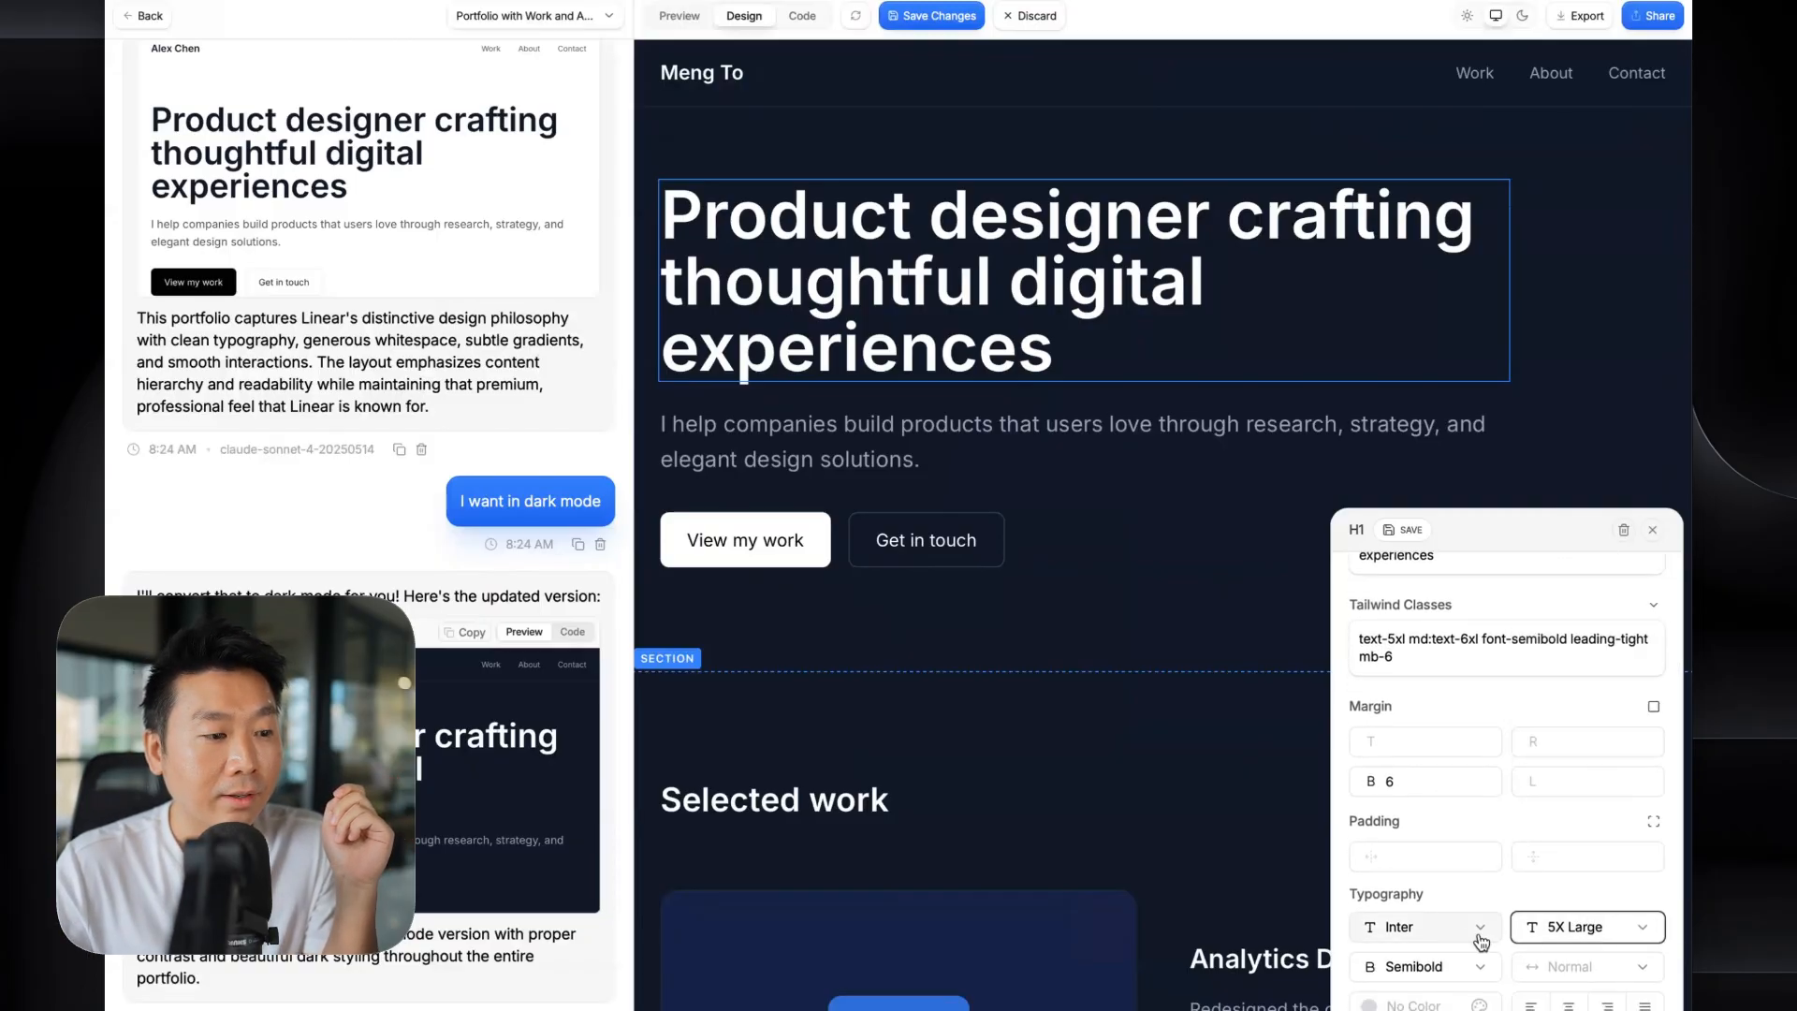
click(1442, 936)
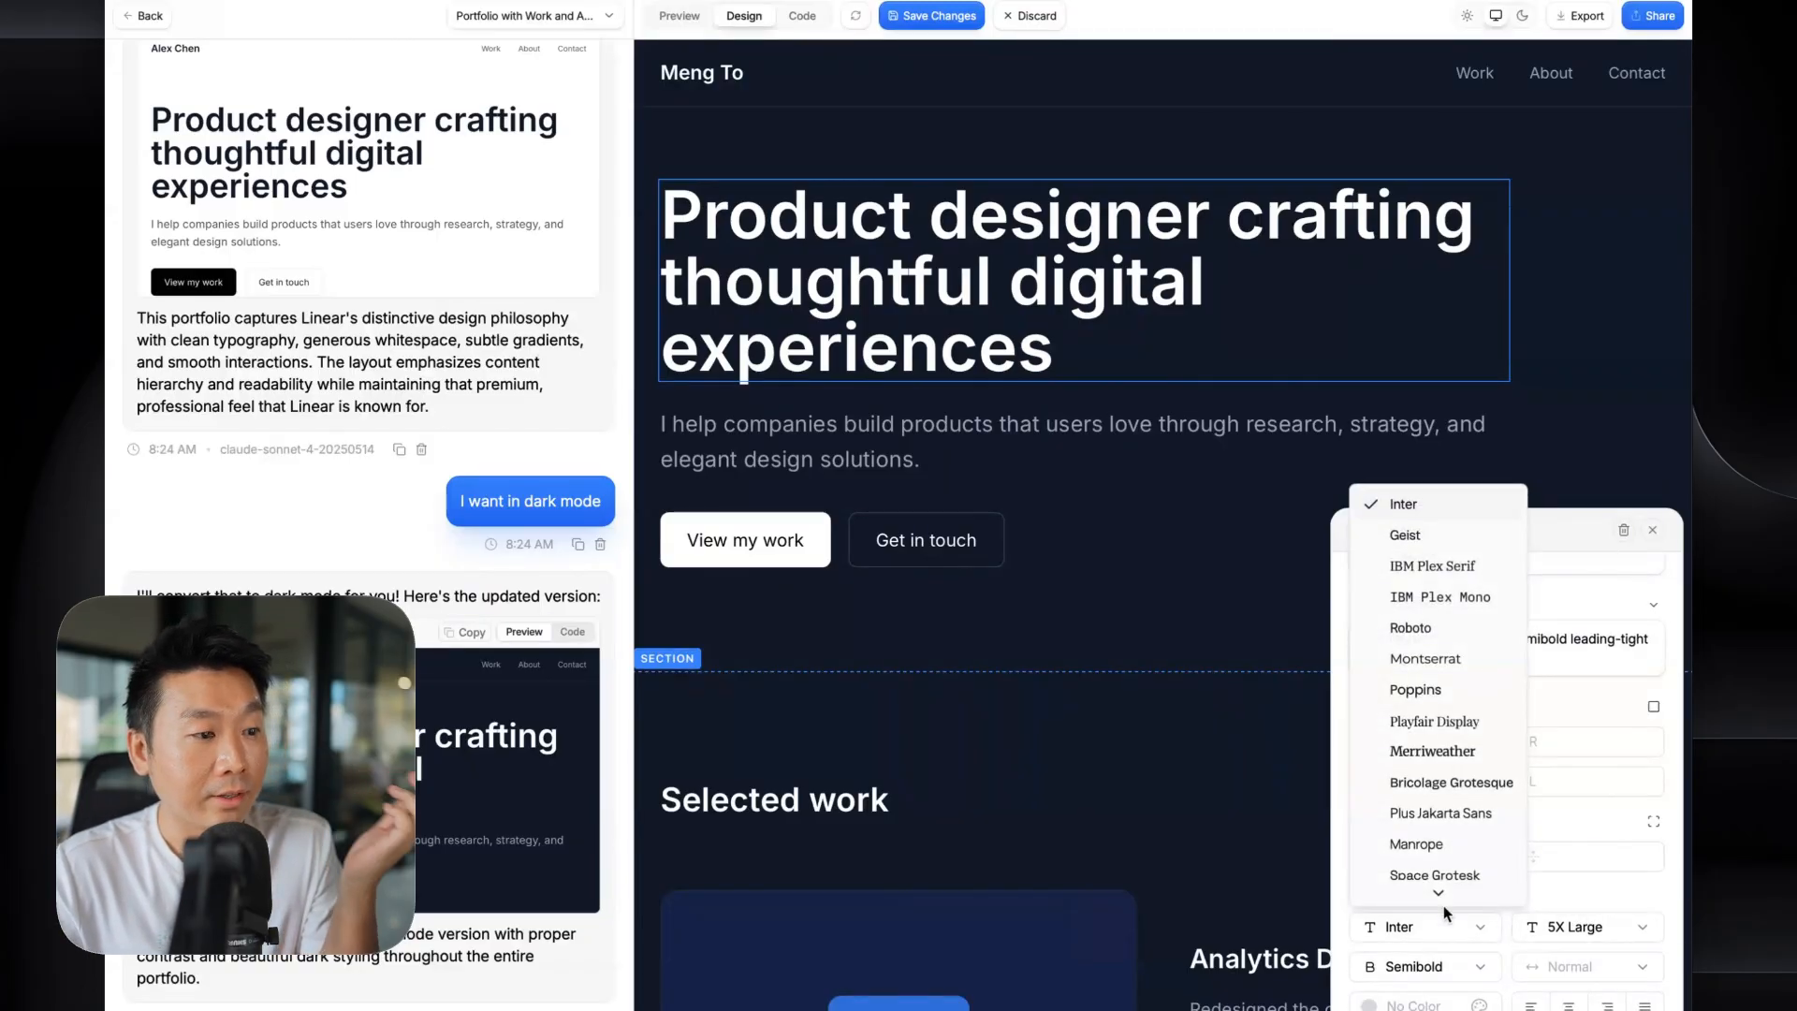
click(1420, 535)
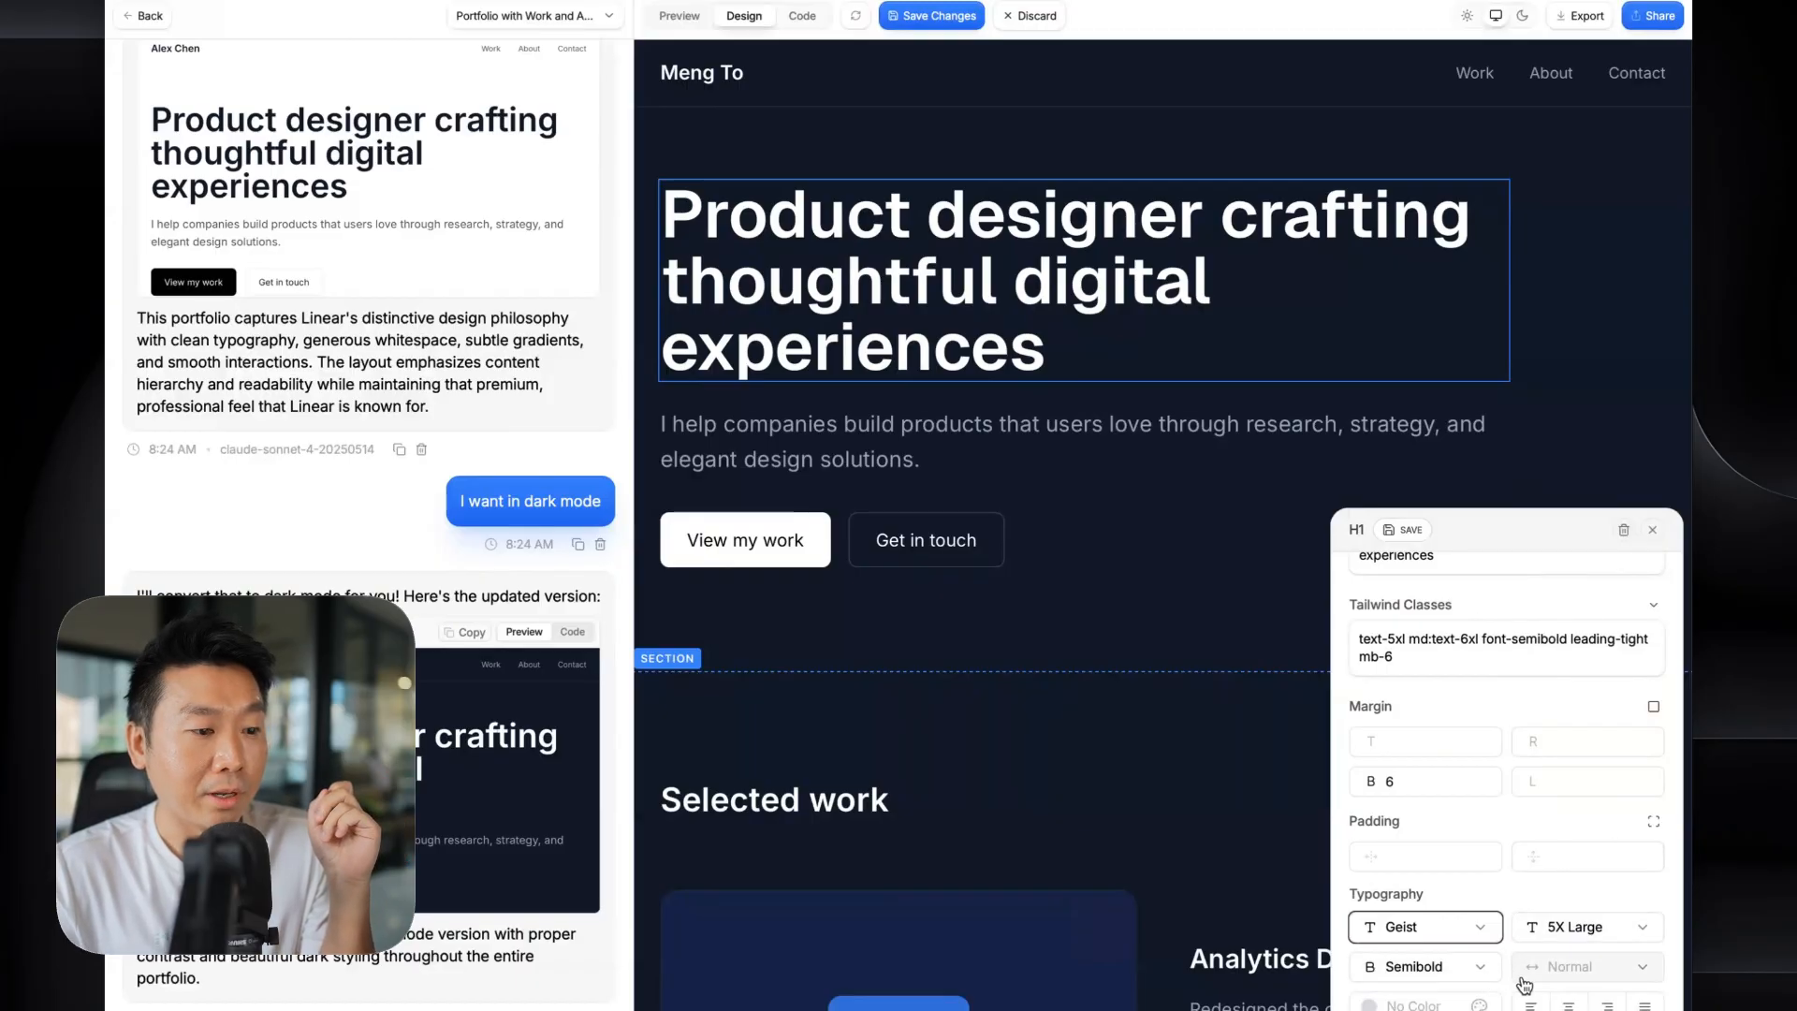
- Compare Tight and Tighter letter spacing on the hero heading and keep Tighter
click(1558, 968)
click(1603, 771)
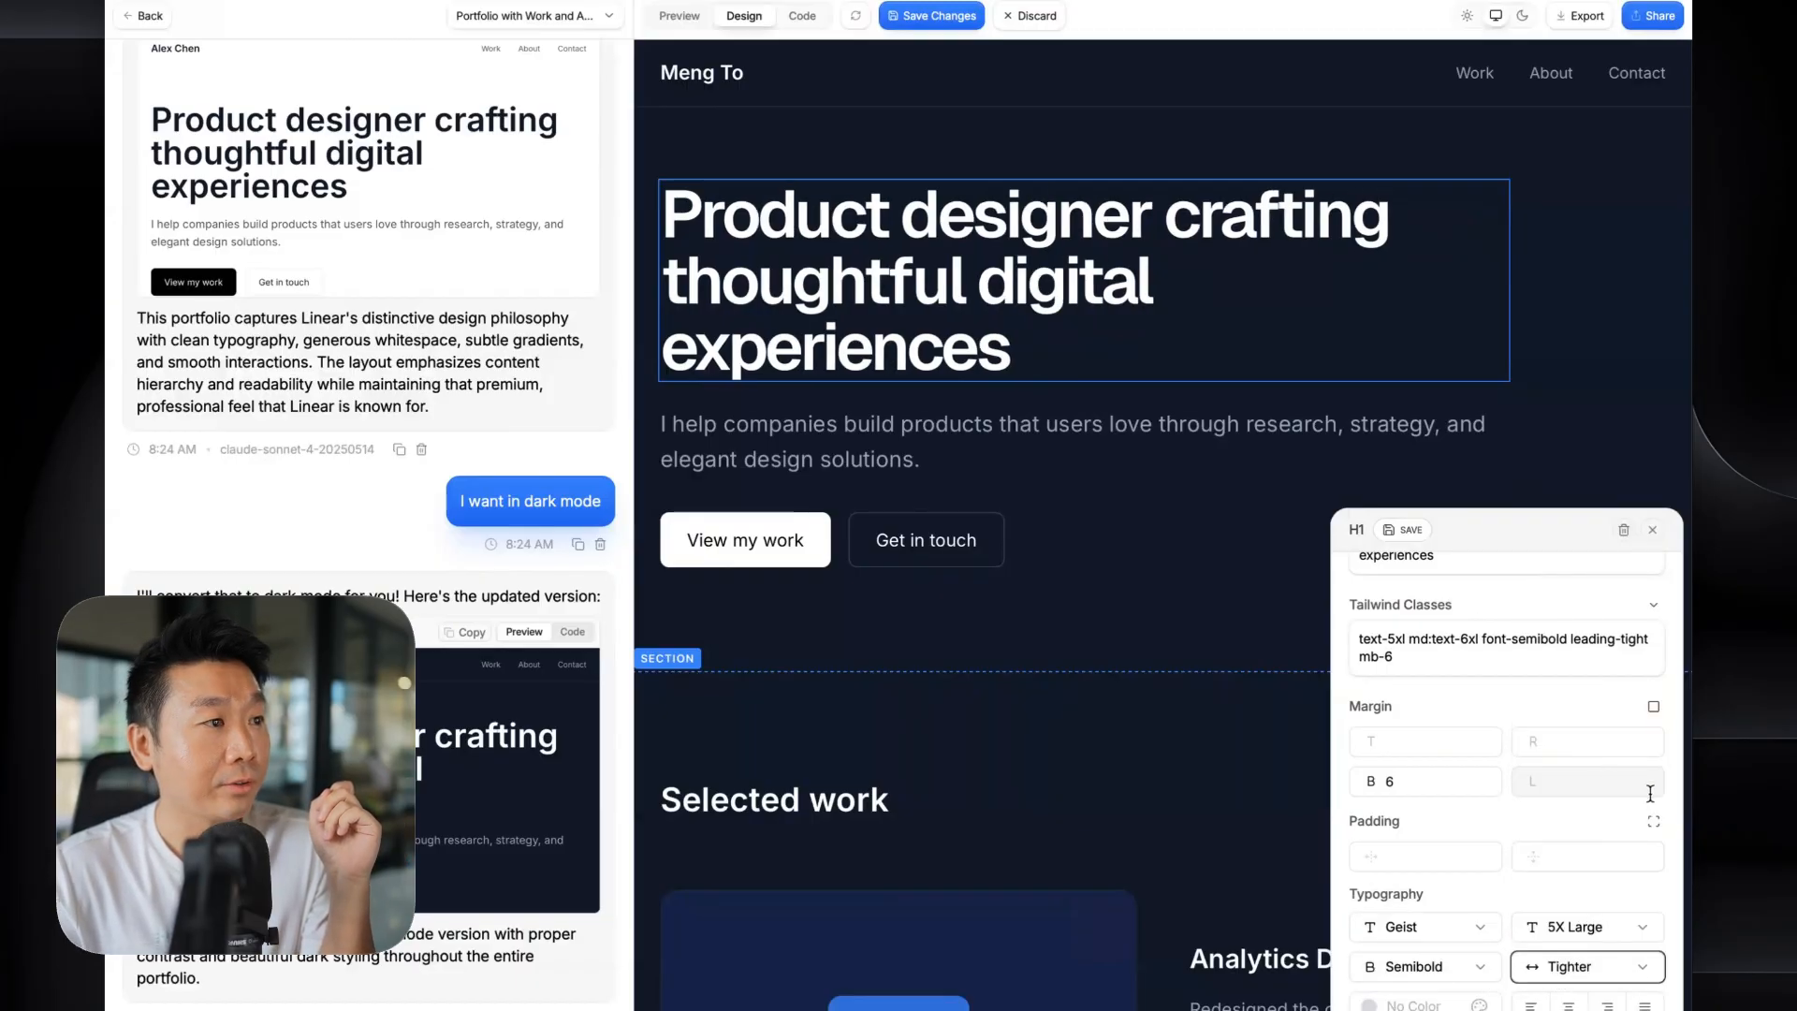
click(1622, 967)
click(1615, 820)
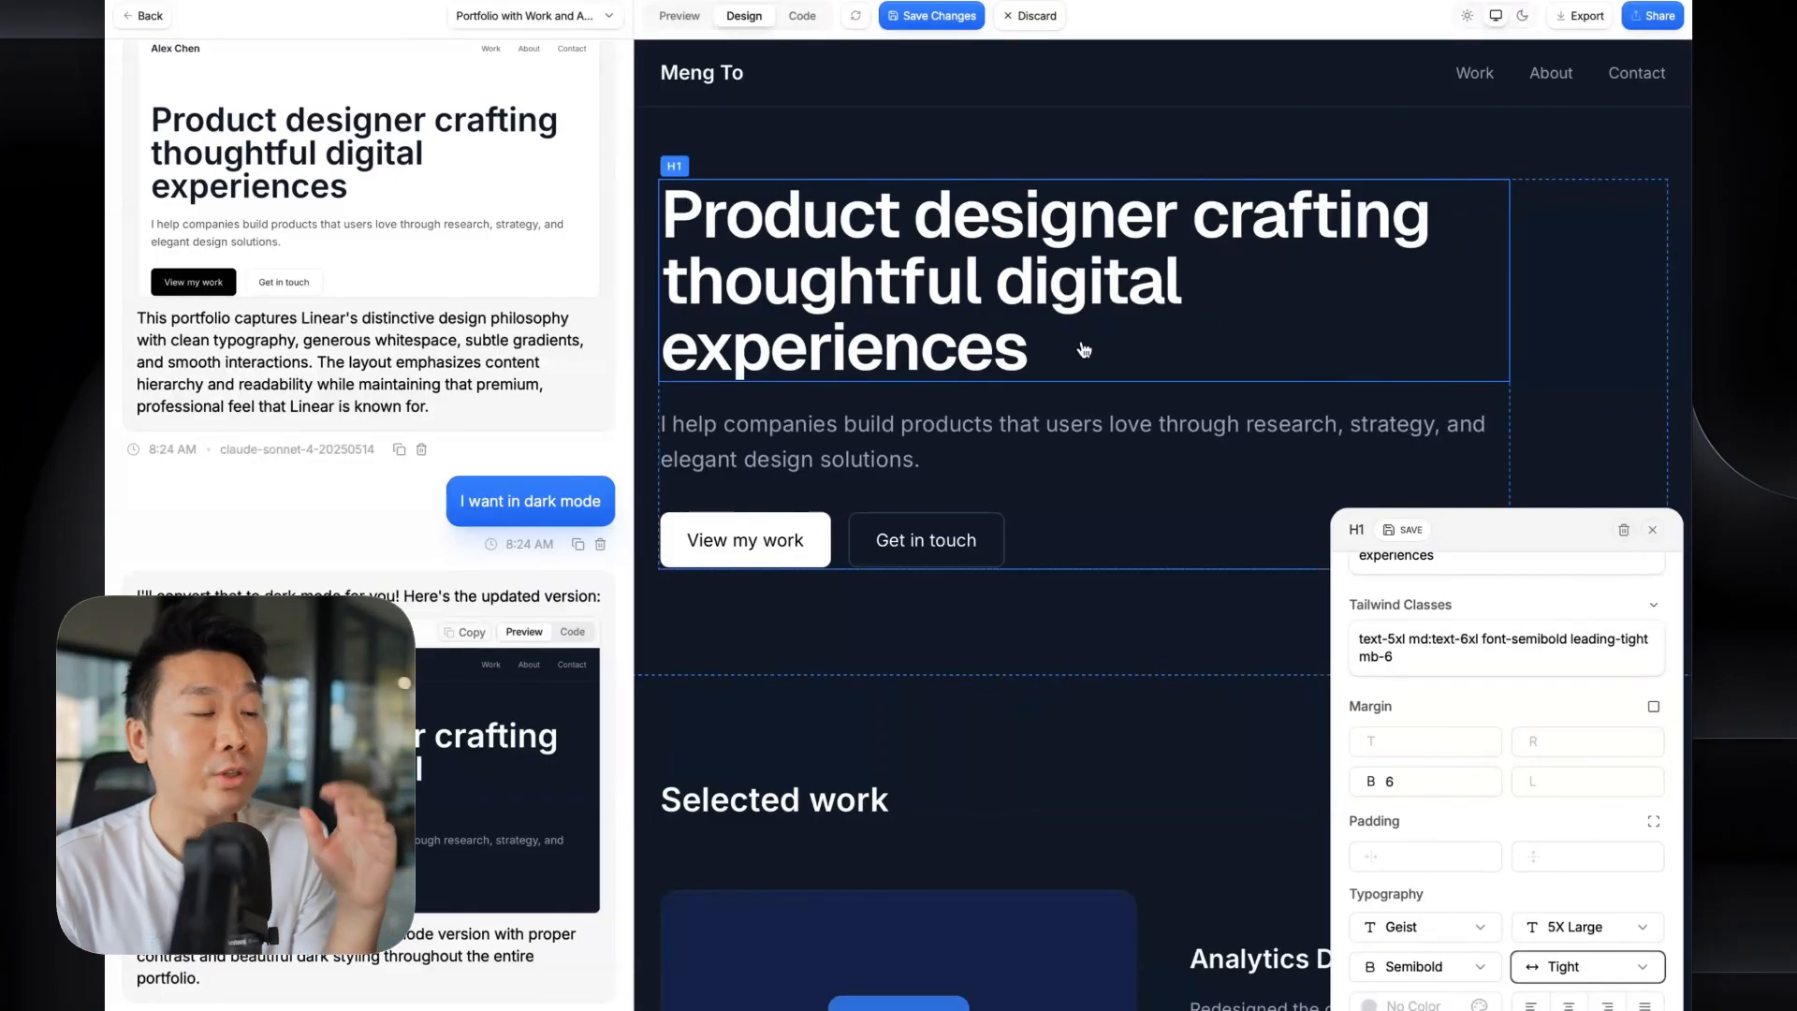
click(1570, 970)
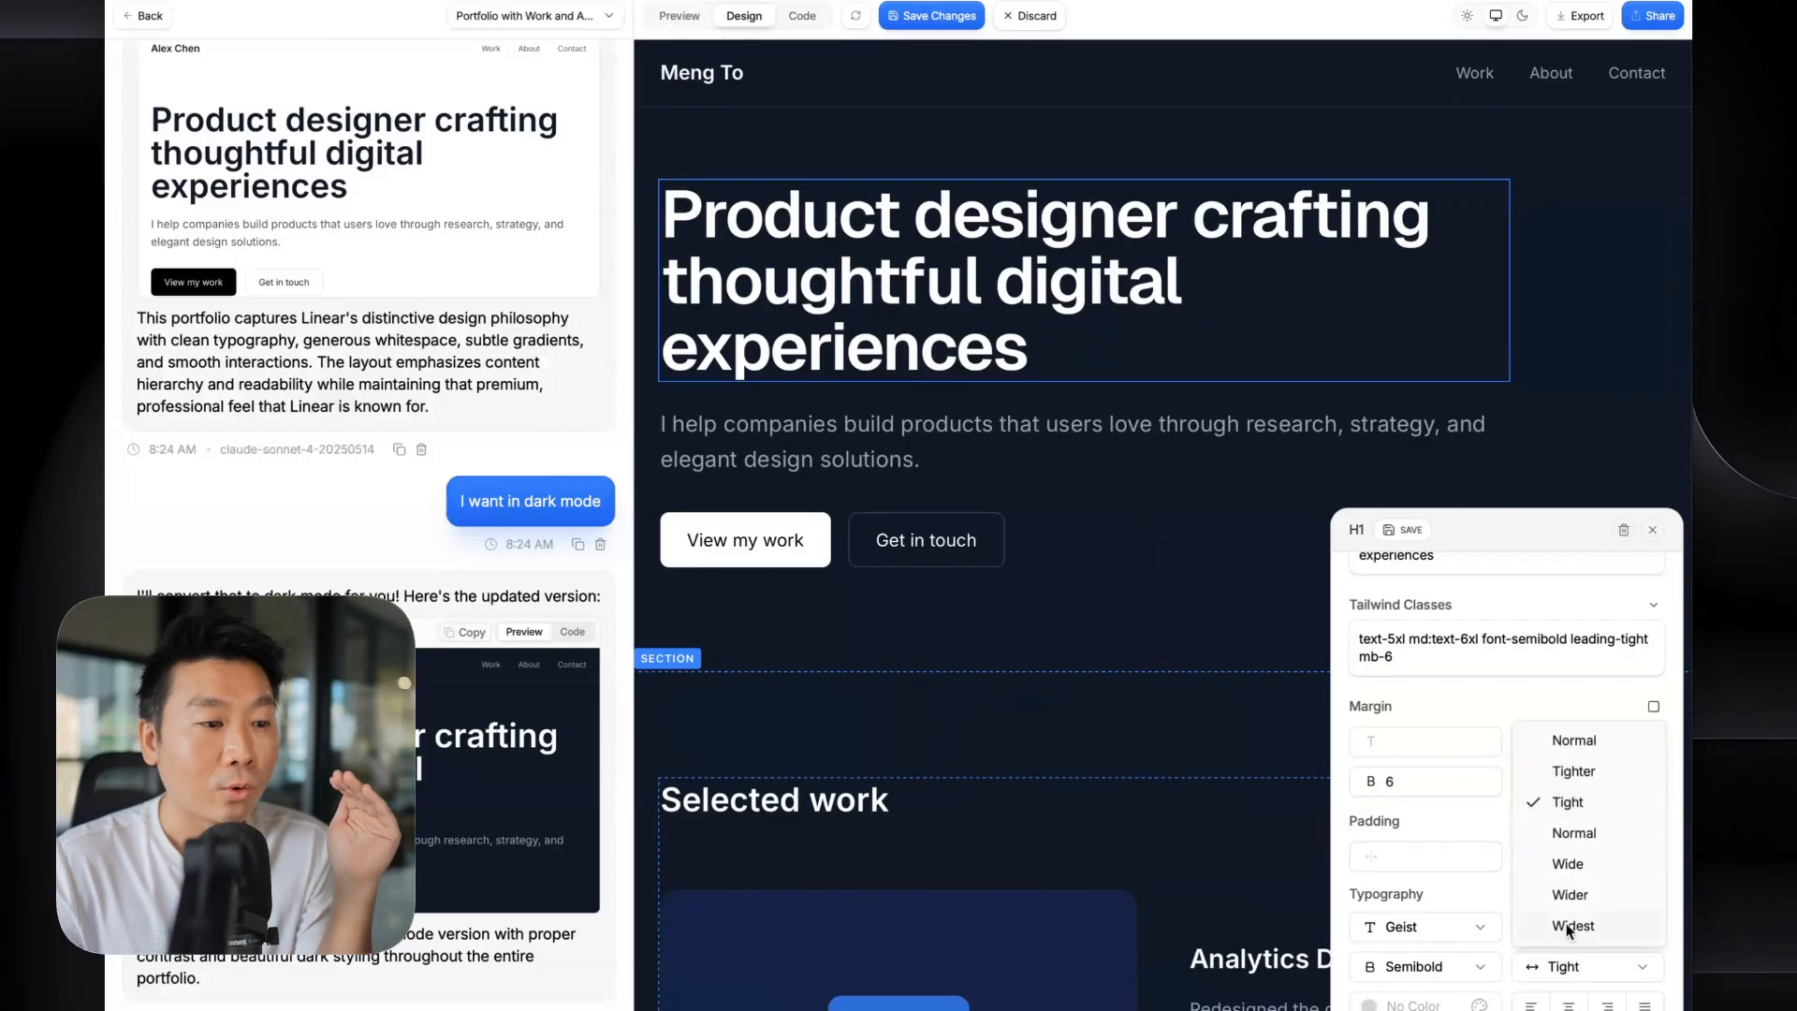
click(1576, 772)
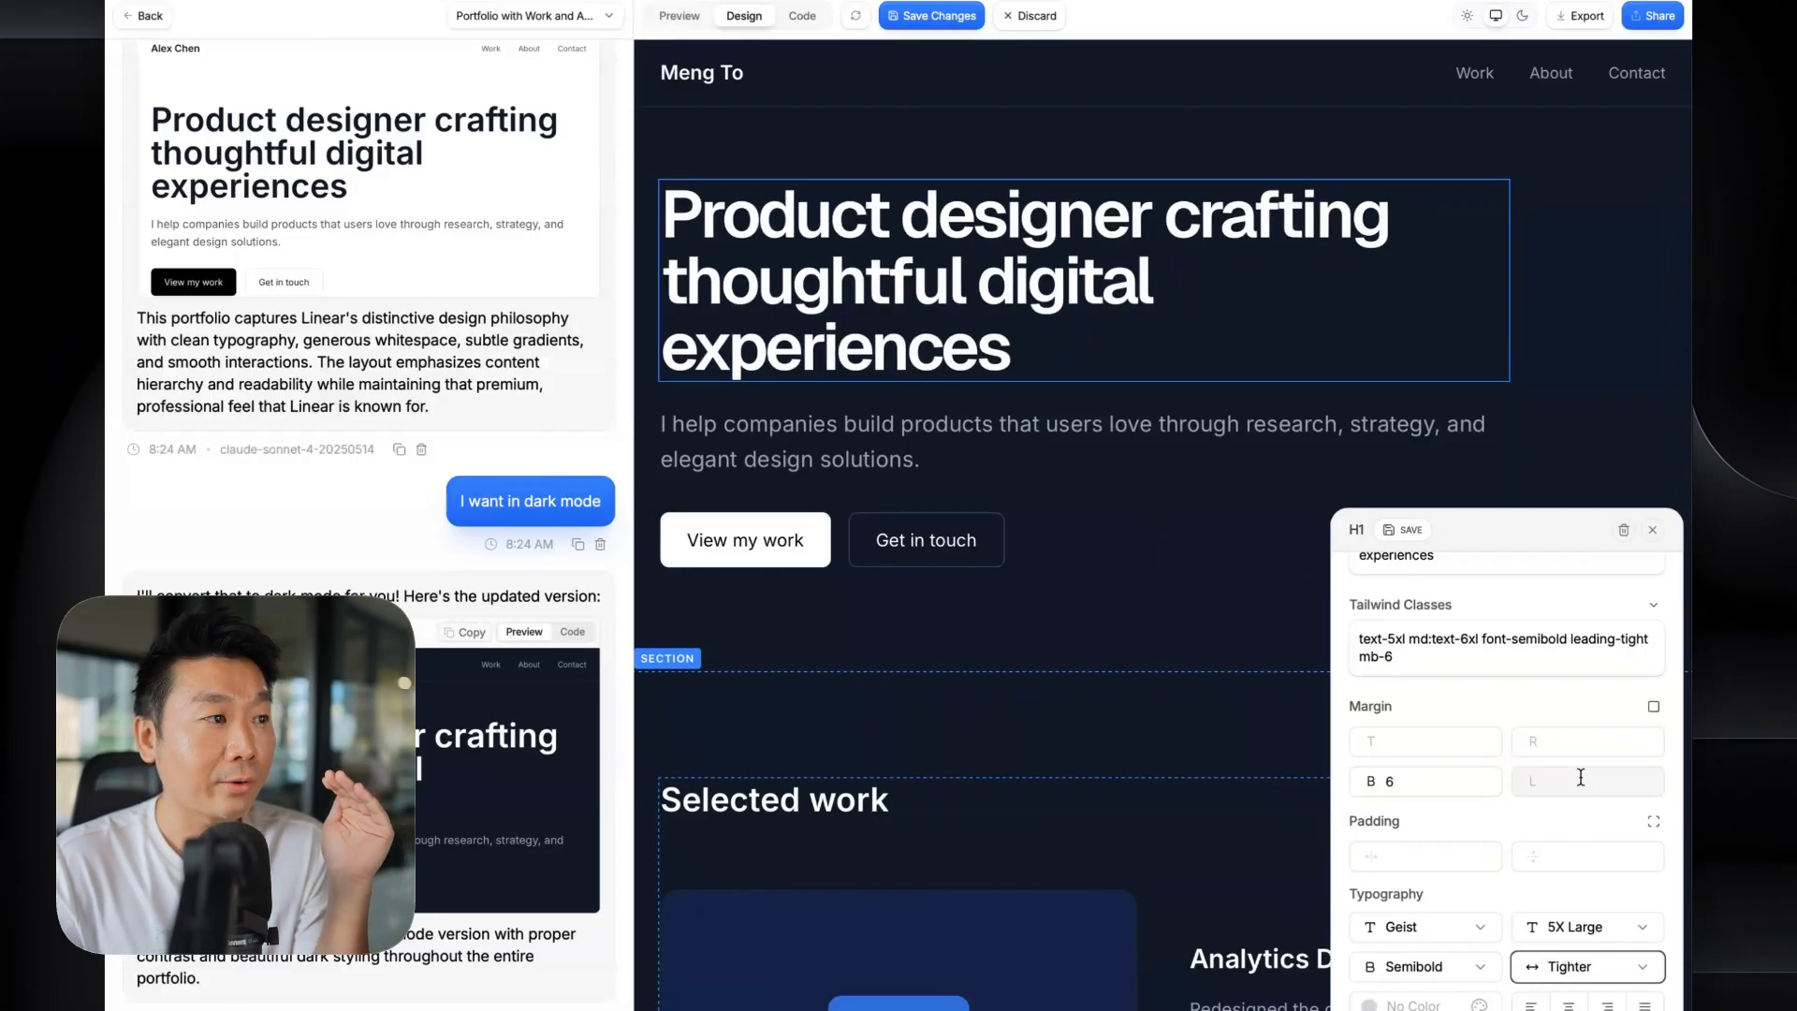
click(1653, 531)
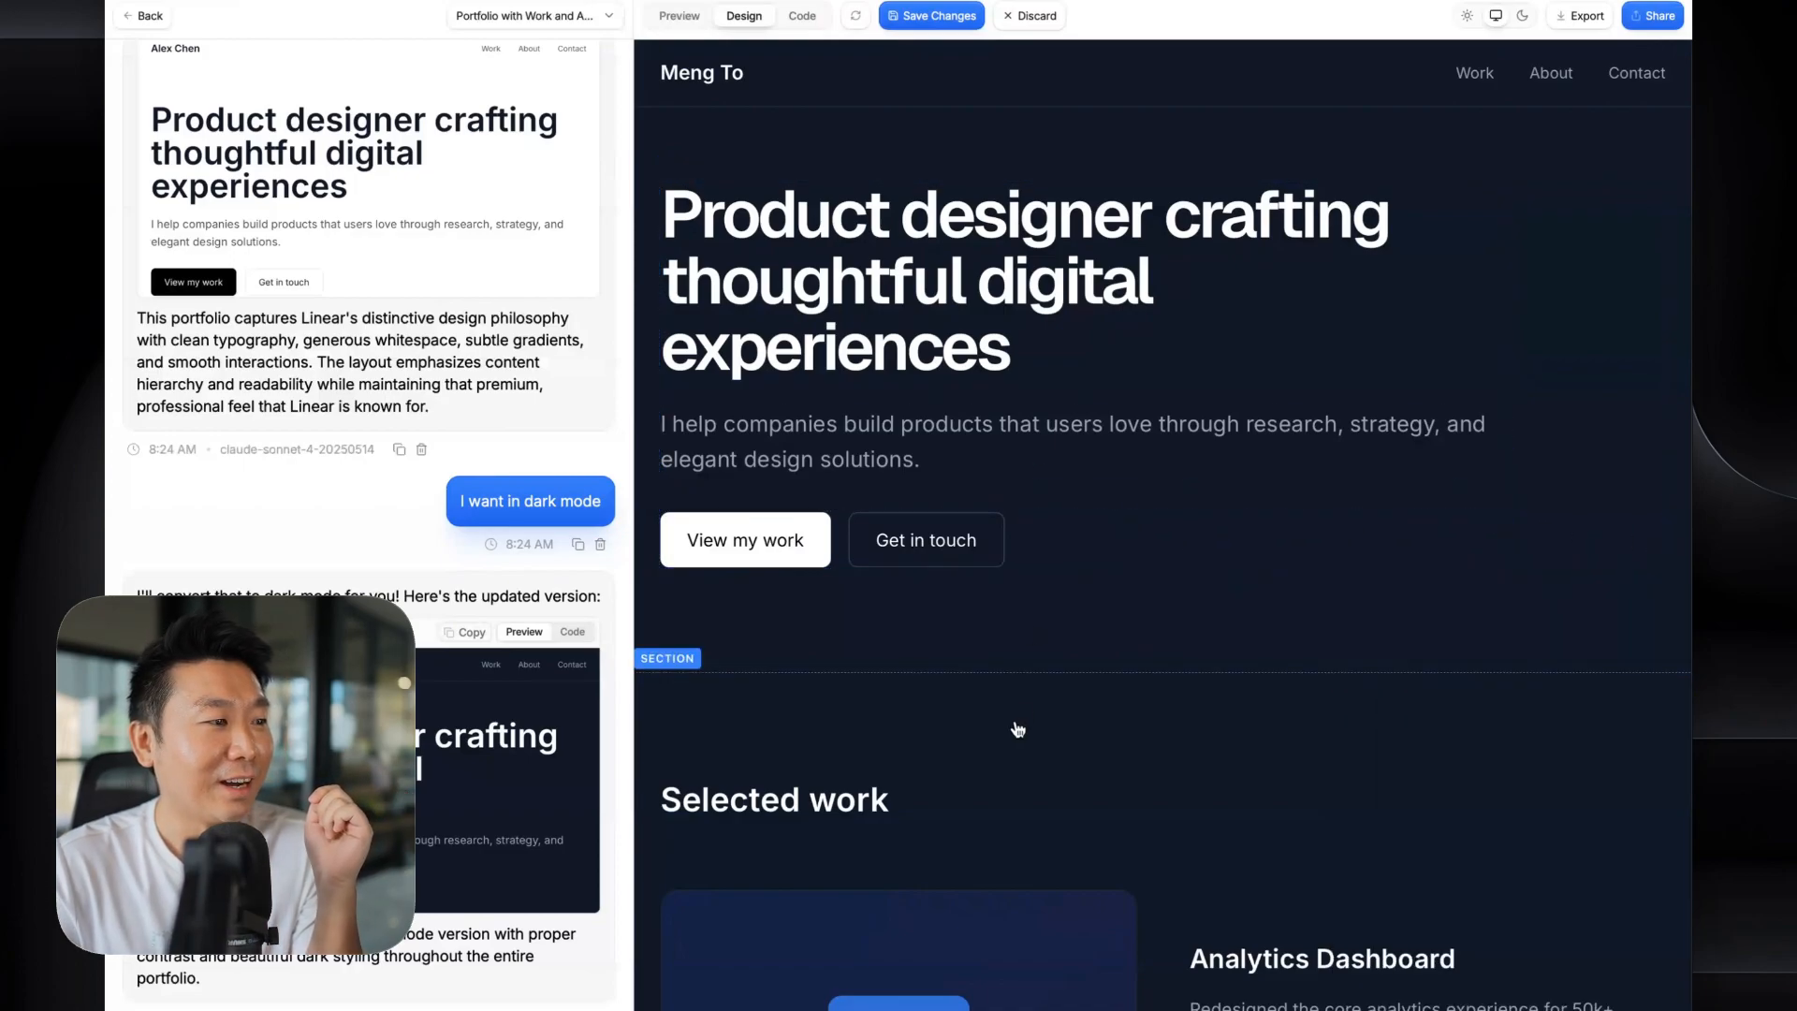
- Delete the "Let's work together" contact section and save the edits to the chat
scroll(1018, 722, down, 5)
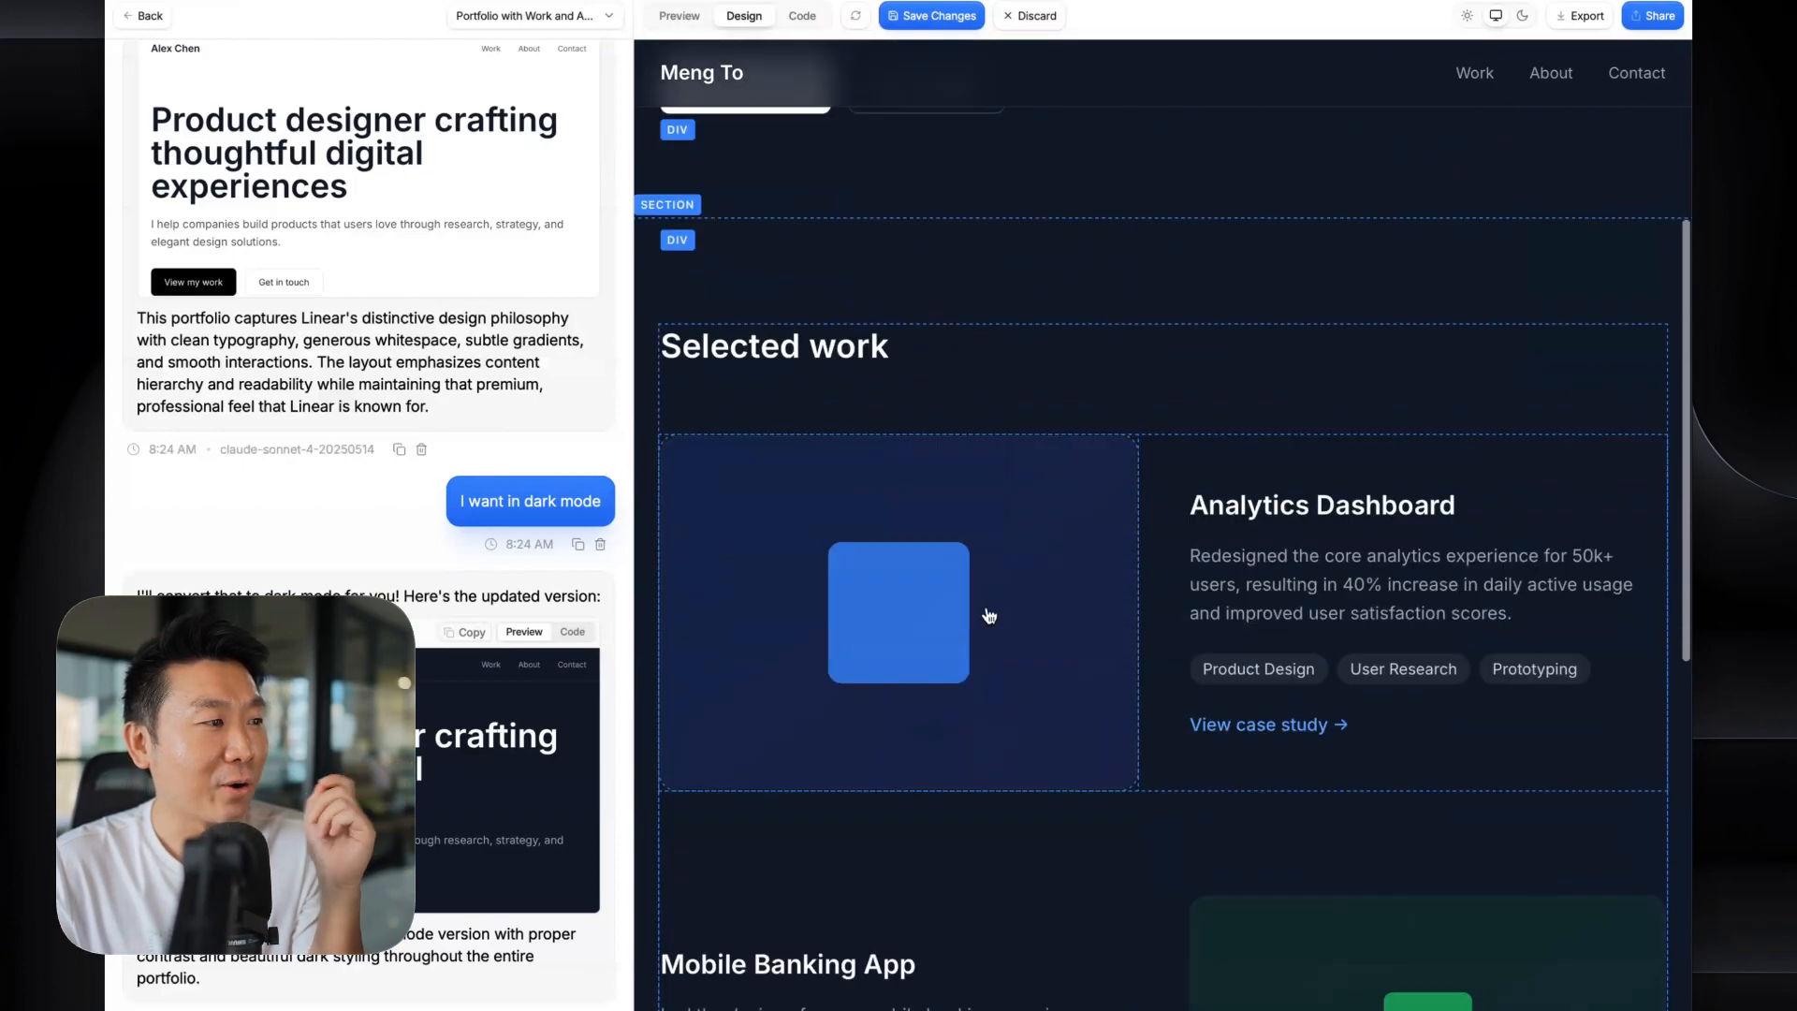
scroll(1136, 446, down, 15)
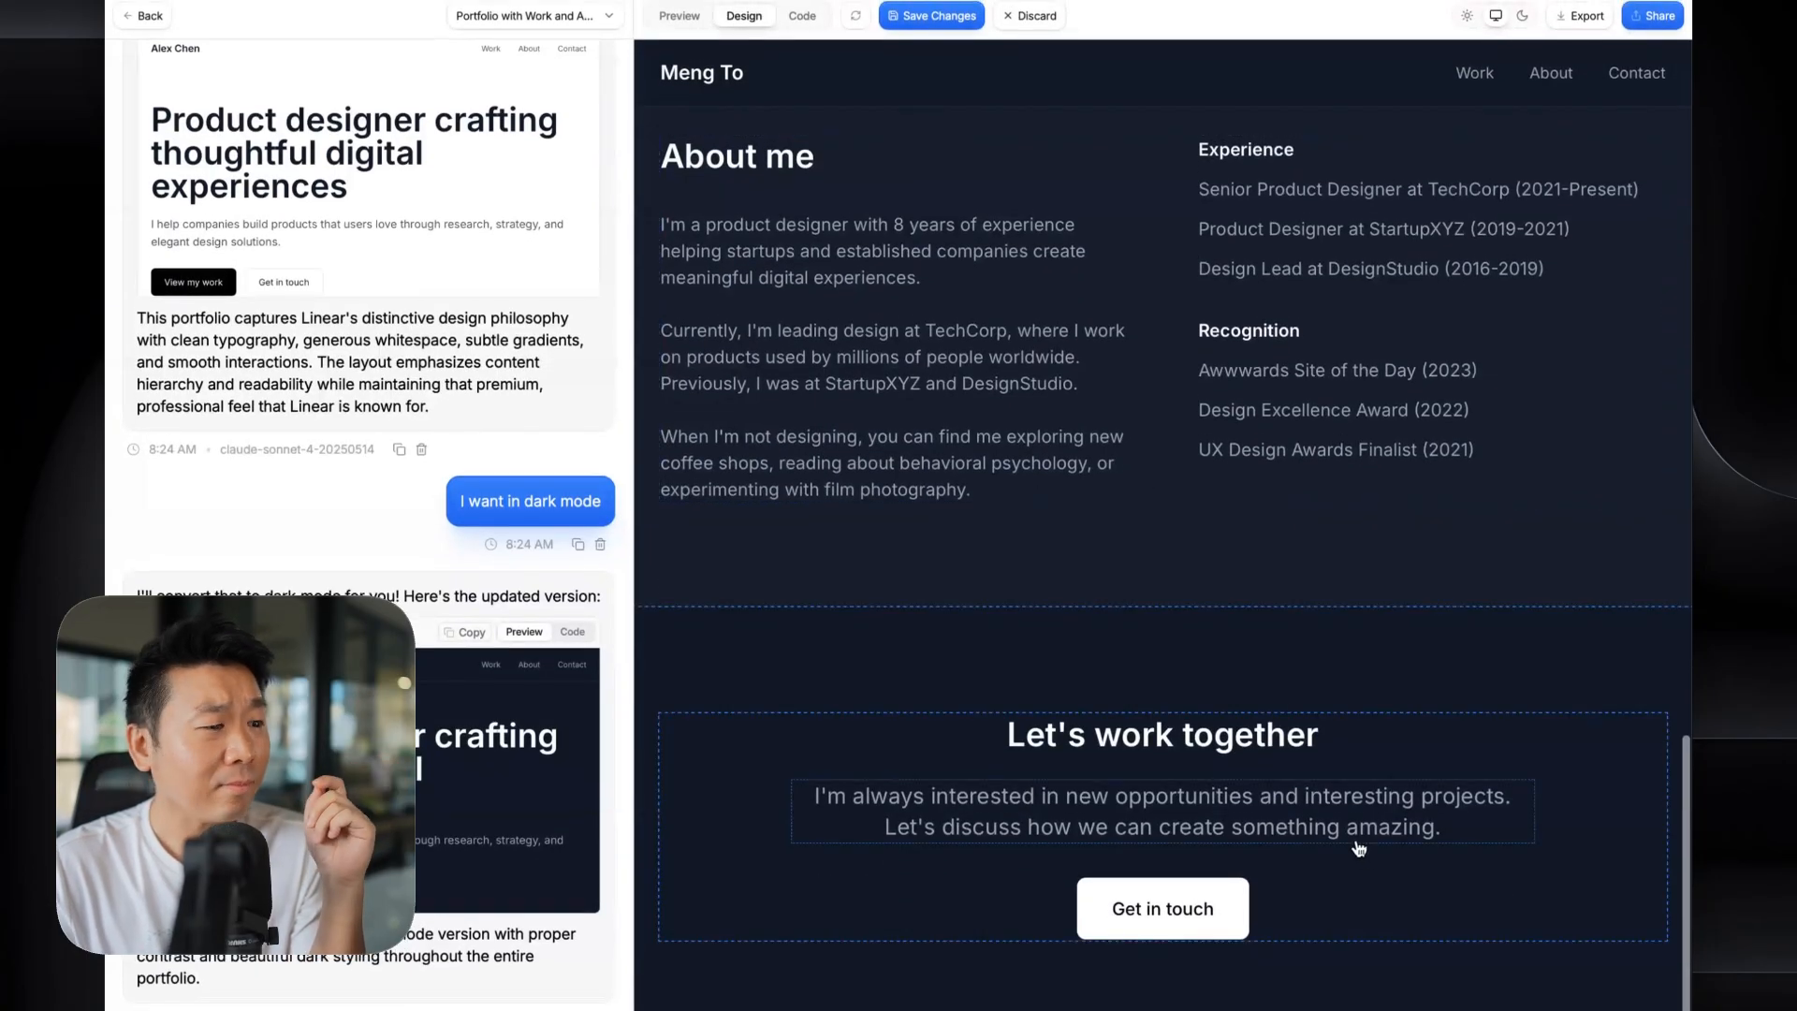
click(1248, 635)
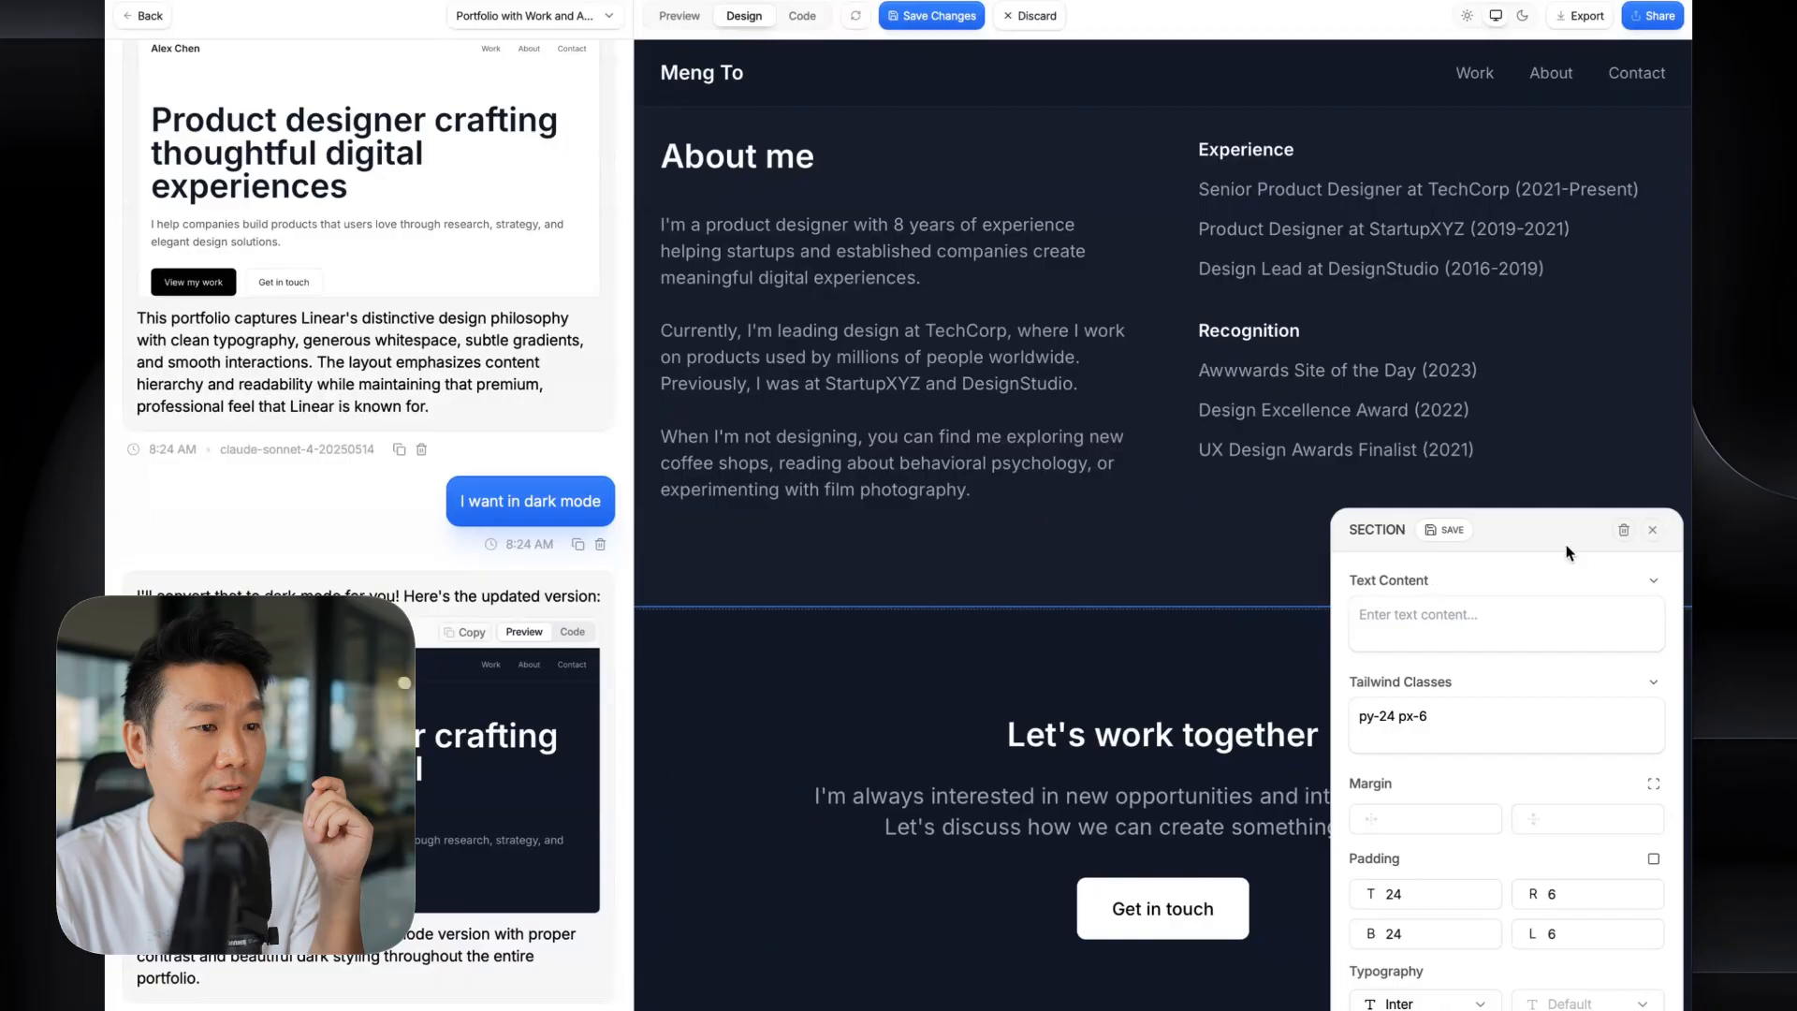
click(1620, 531)
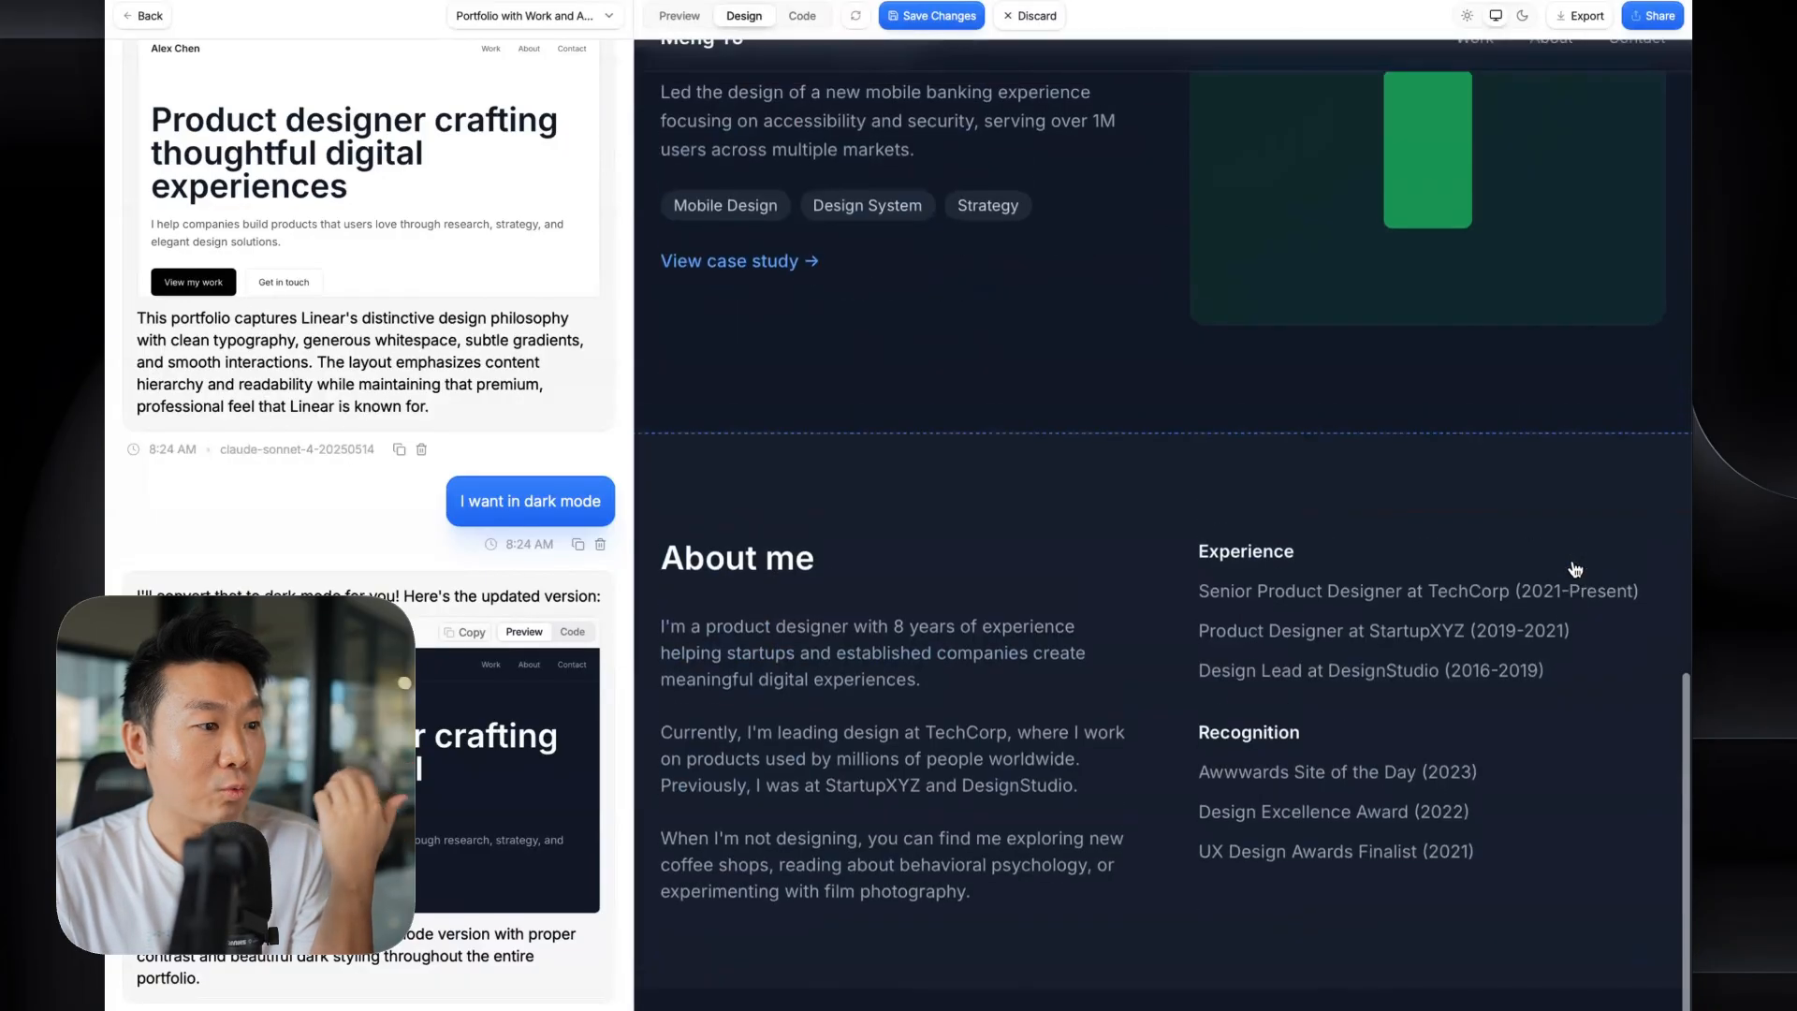
click(932, 15)
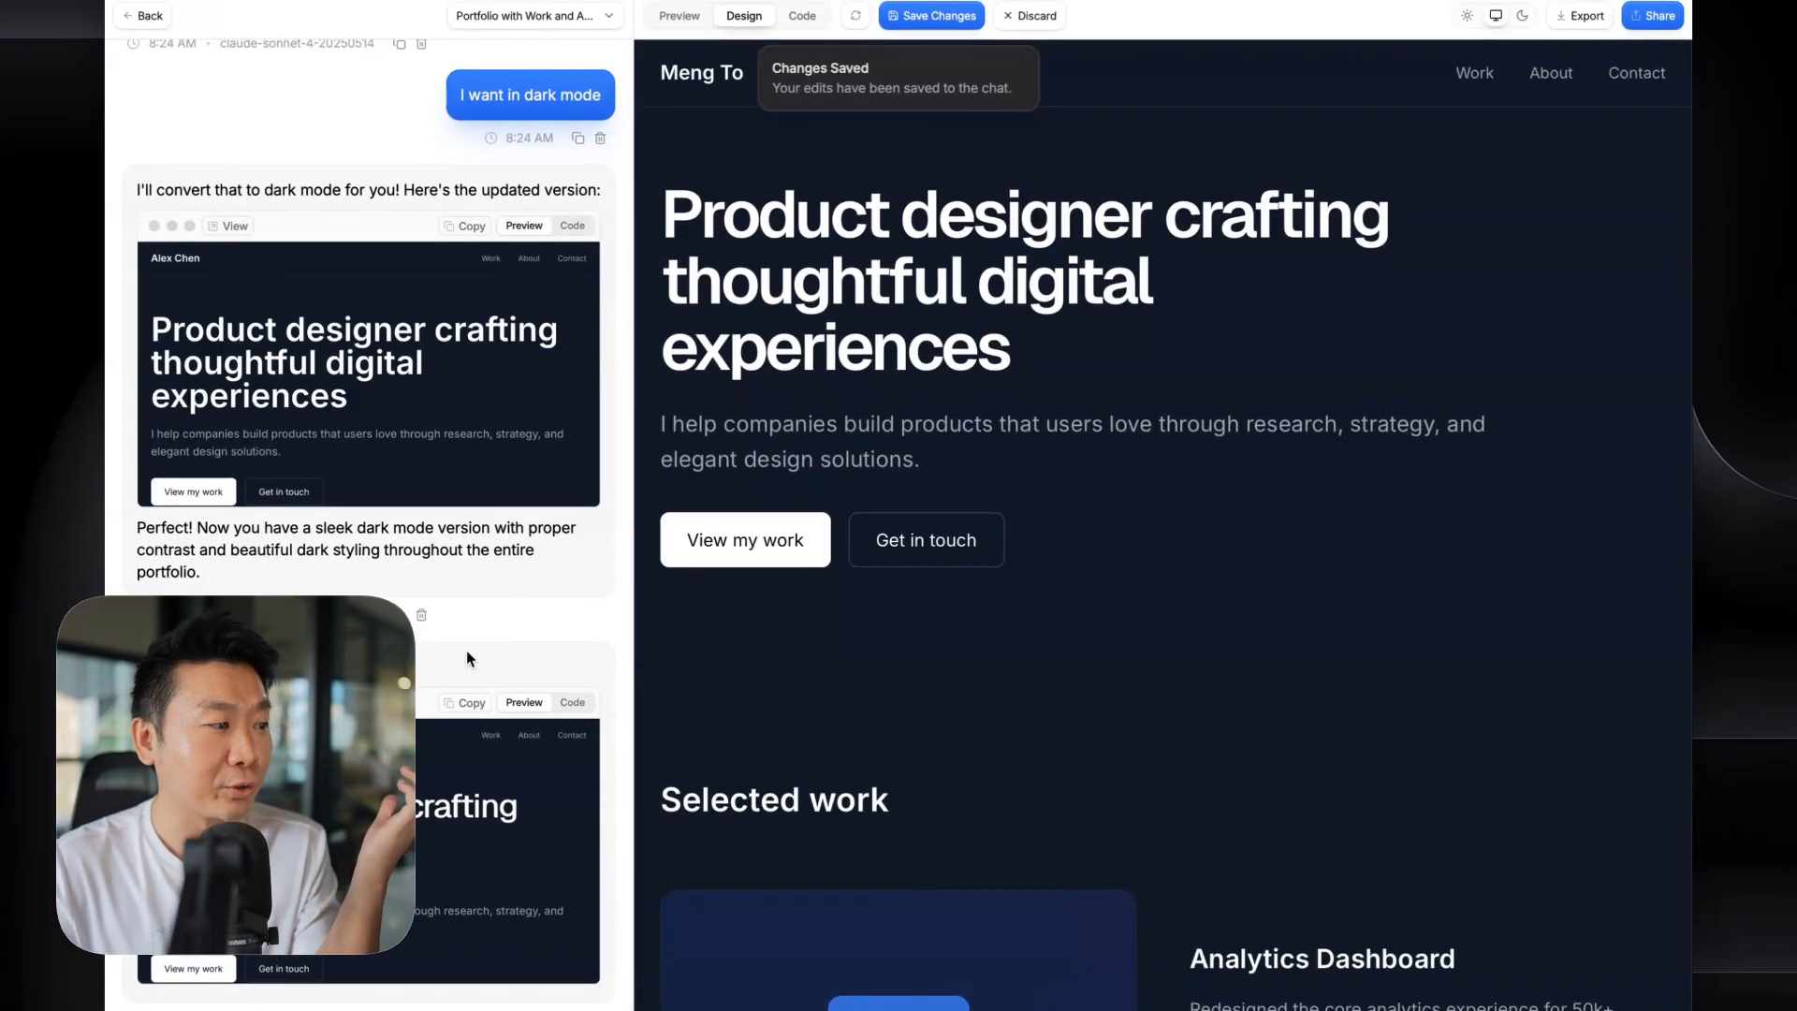
- Check the saved page down to its About me section and compare the original dark version with the edited one
scroll(1460, 700, down, 14)
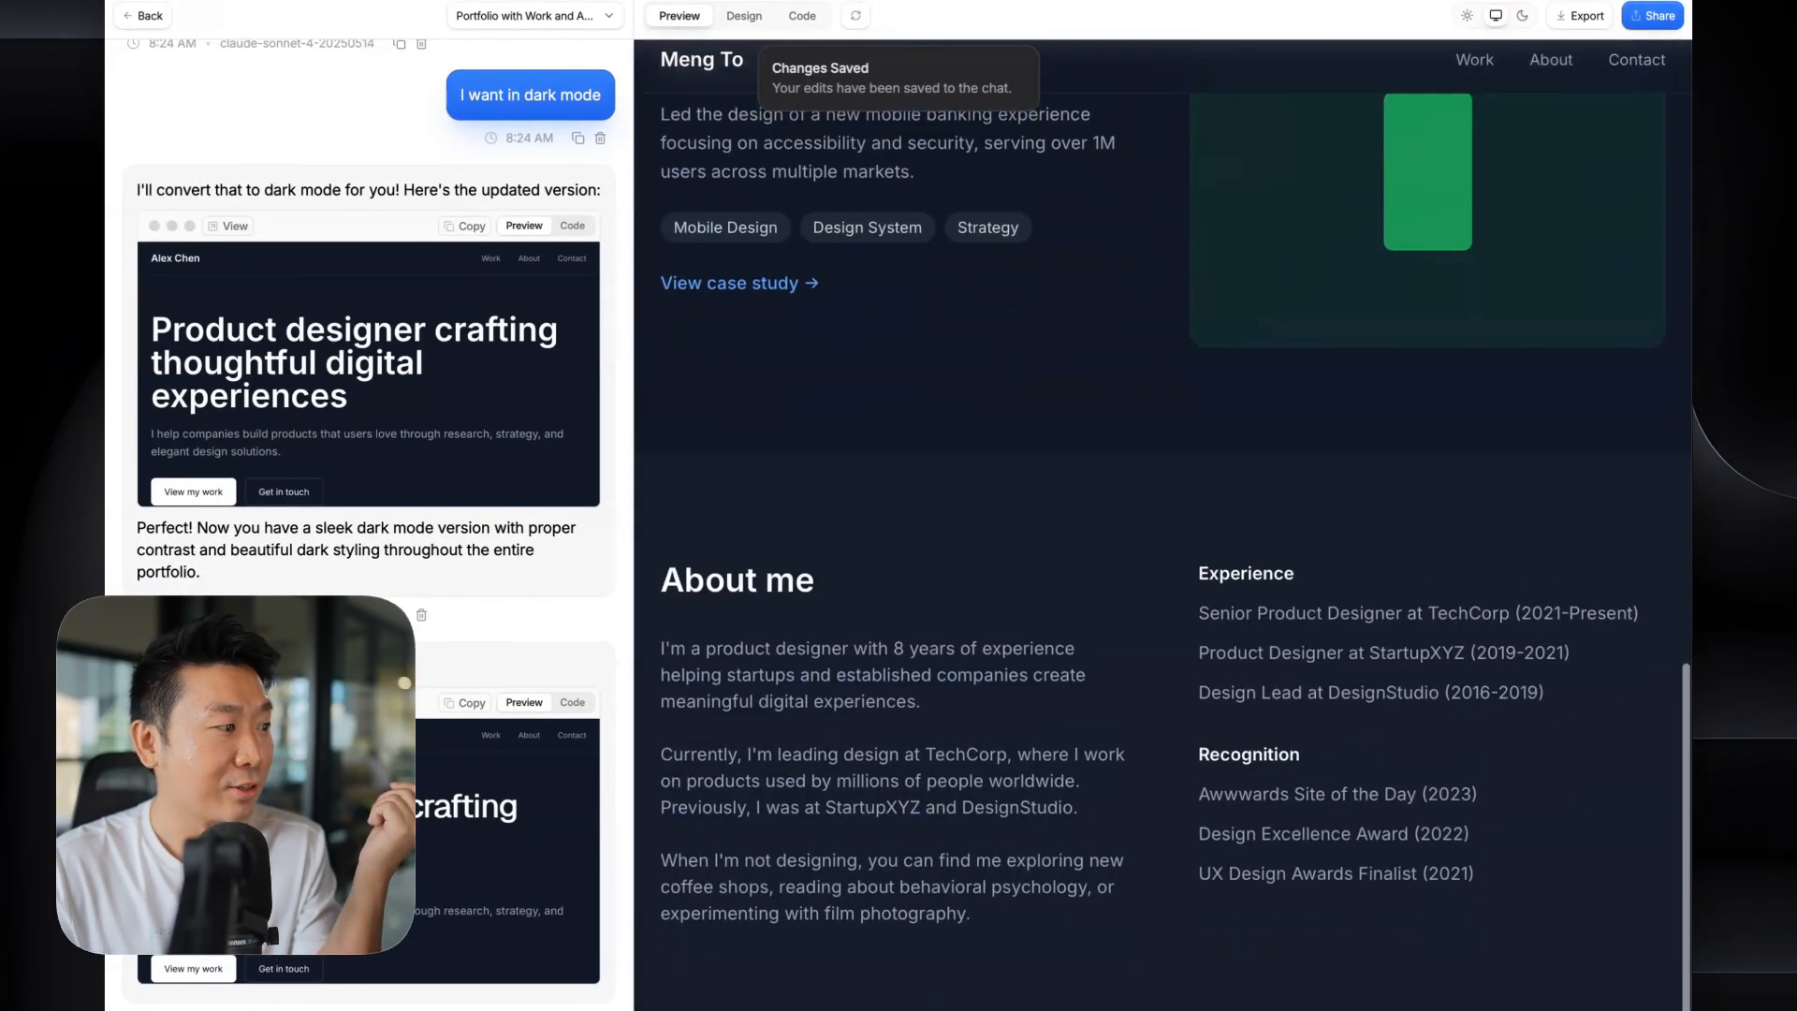
click(236, 227)
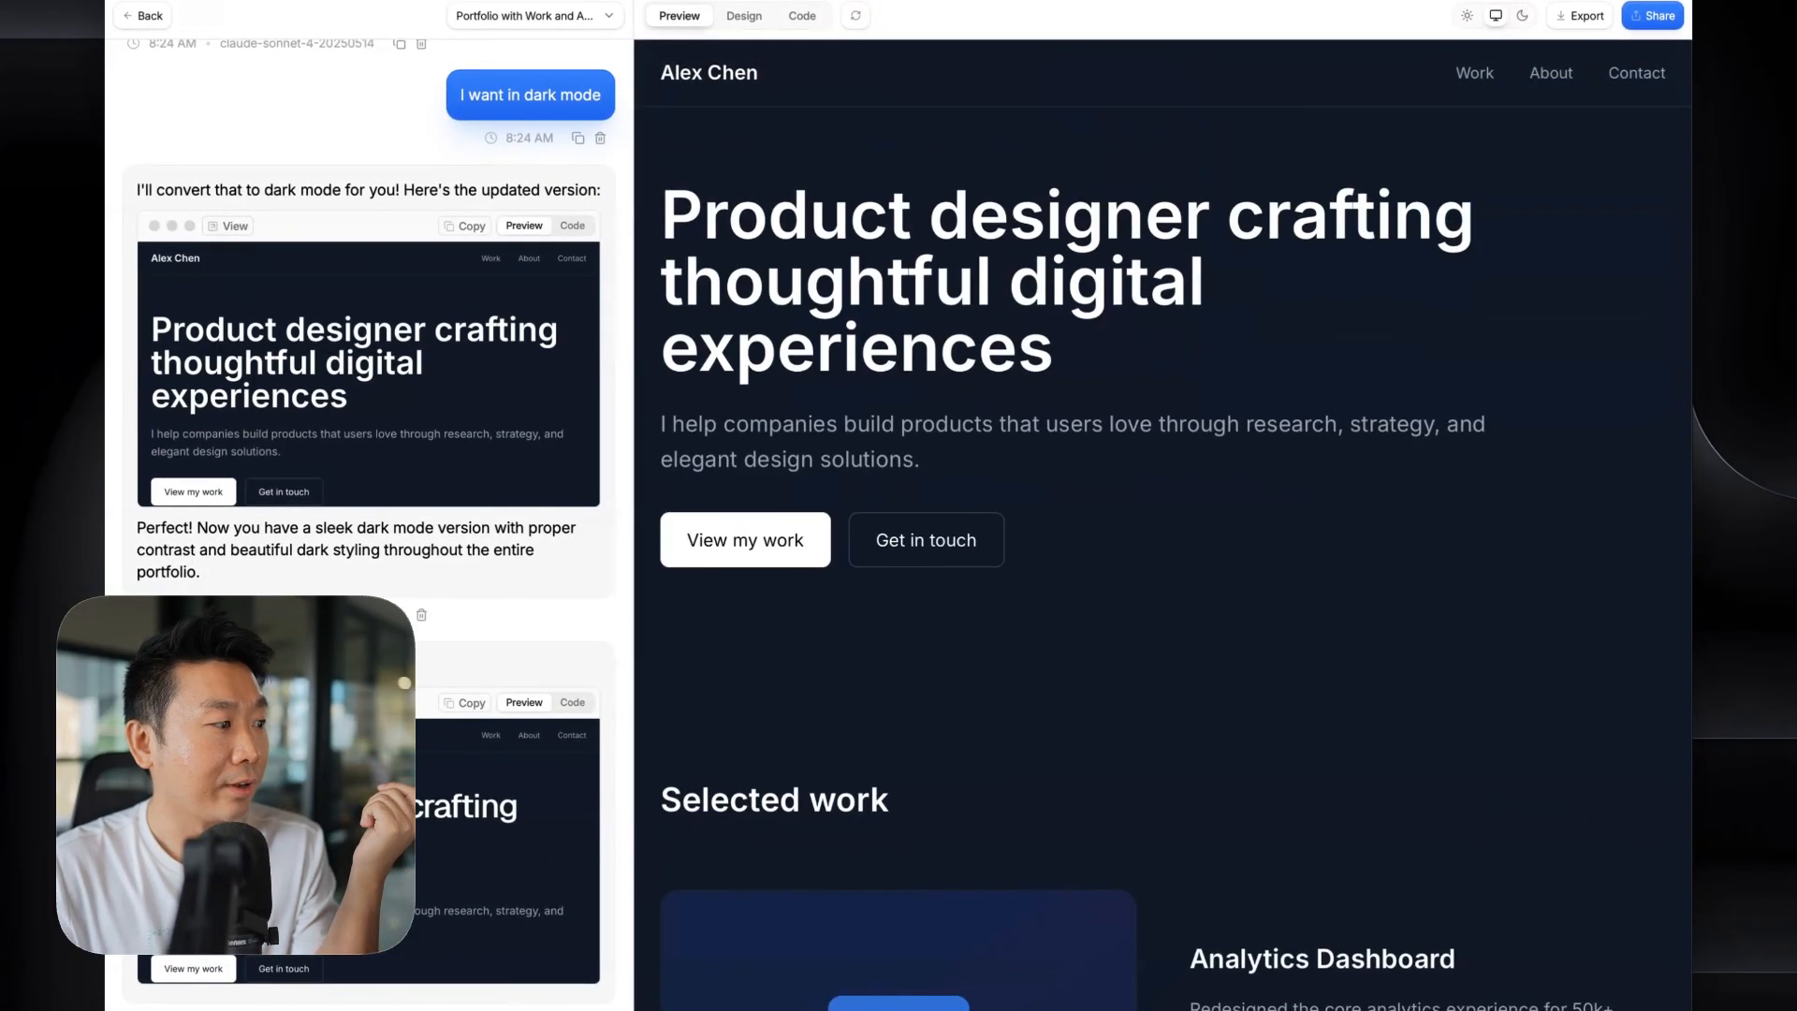
click(230, 703)
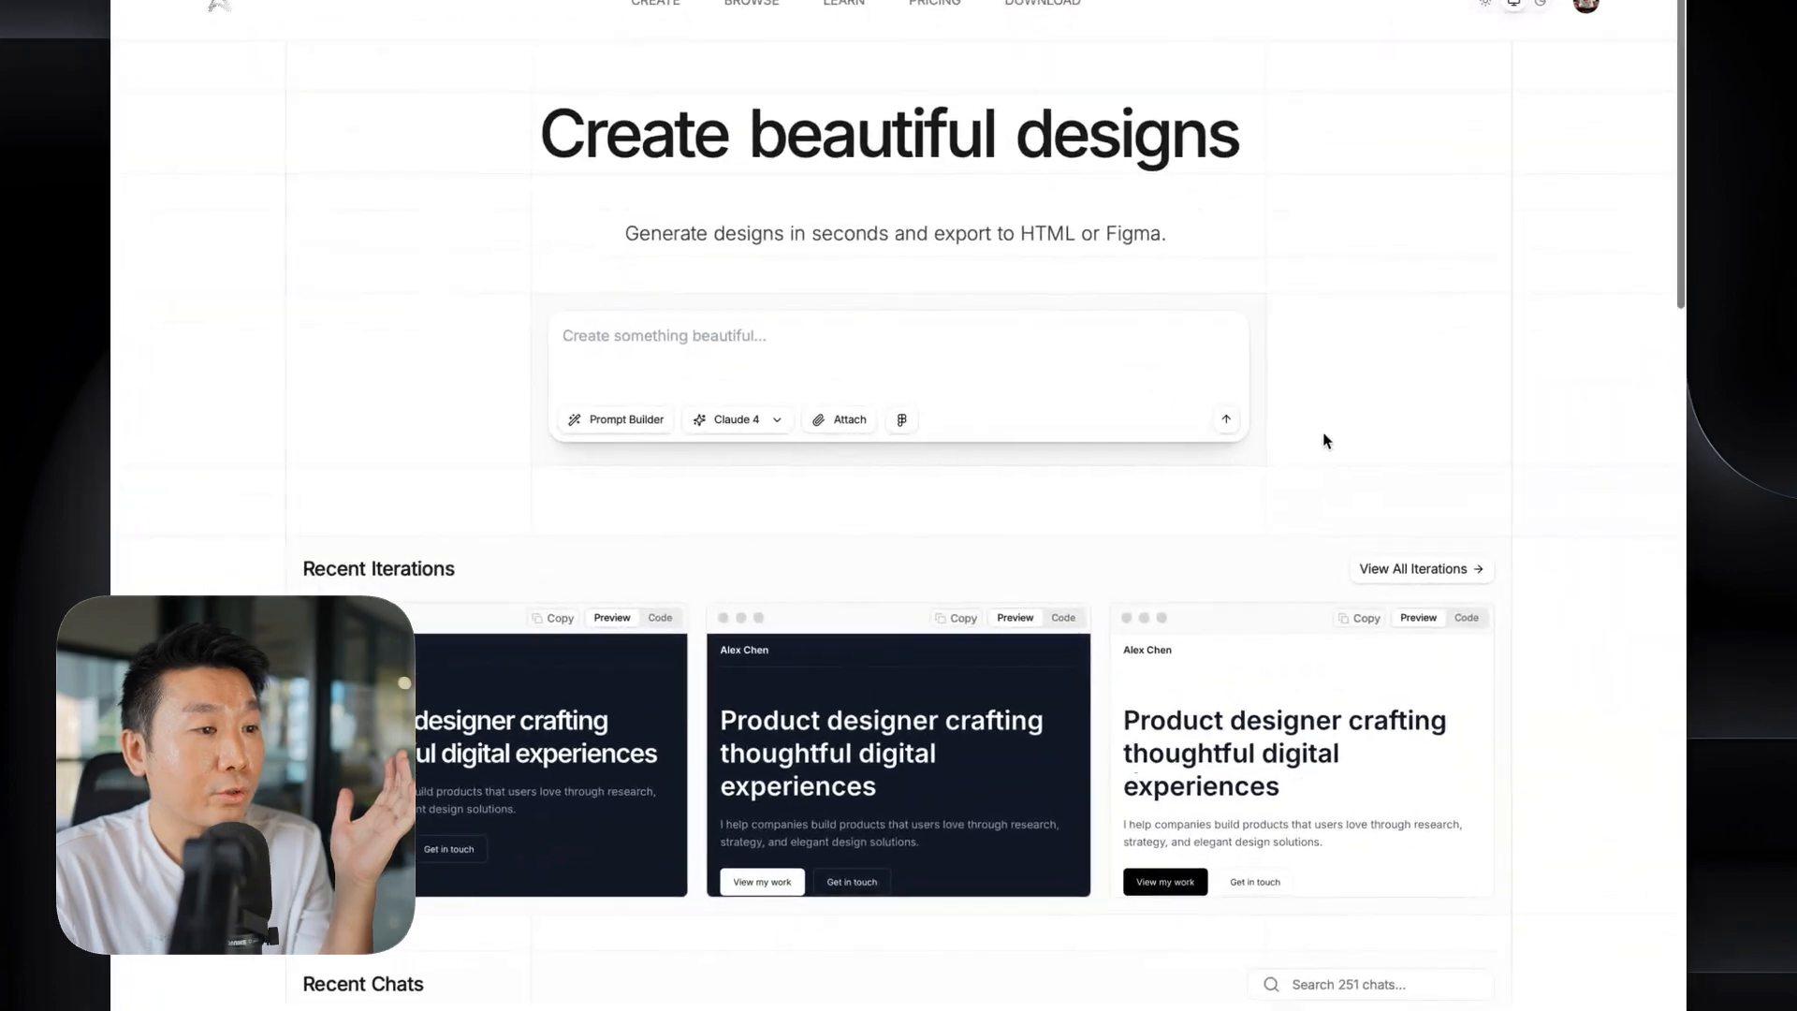
- Browse all recent iterations, view the chat of the mobile UI/UX portfolio, and return to the iterations list
click(1452, 568)
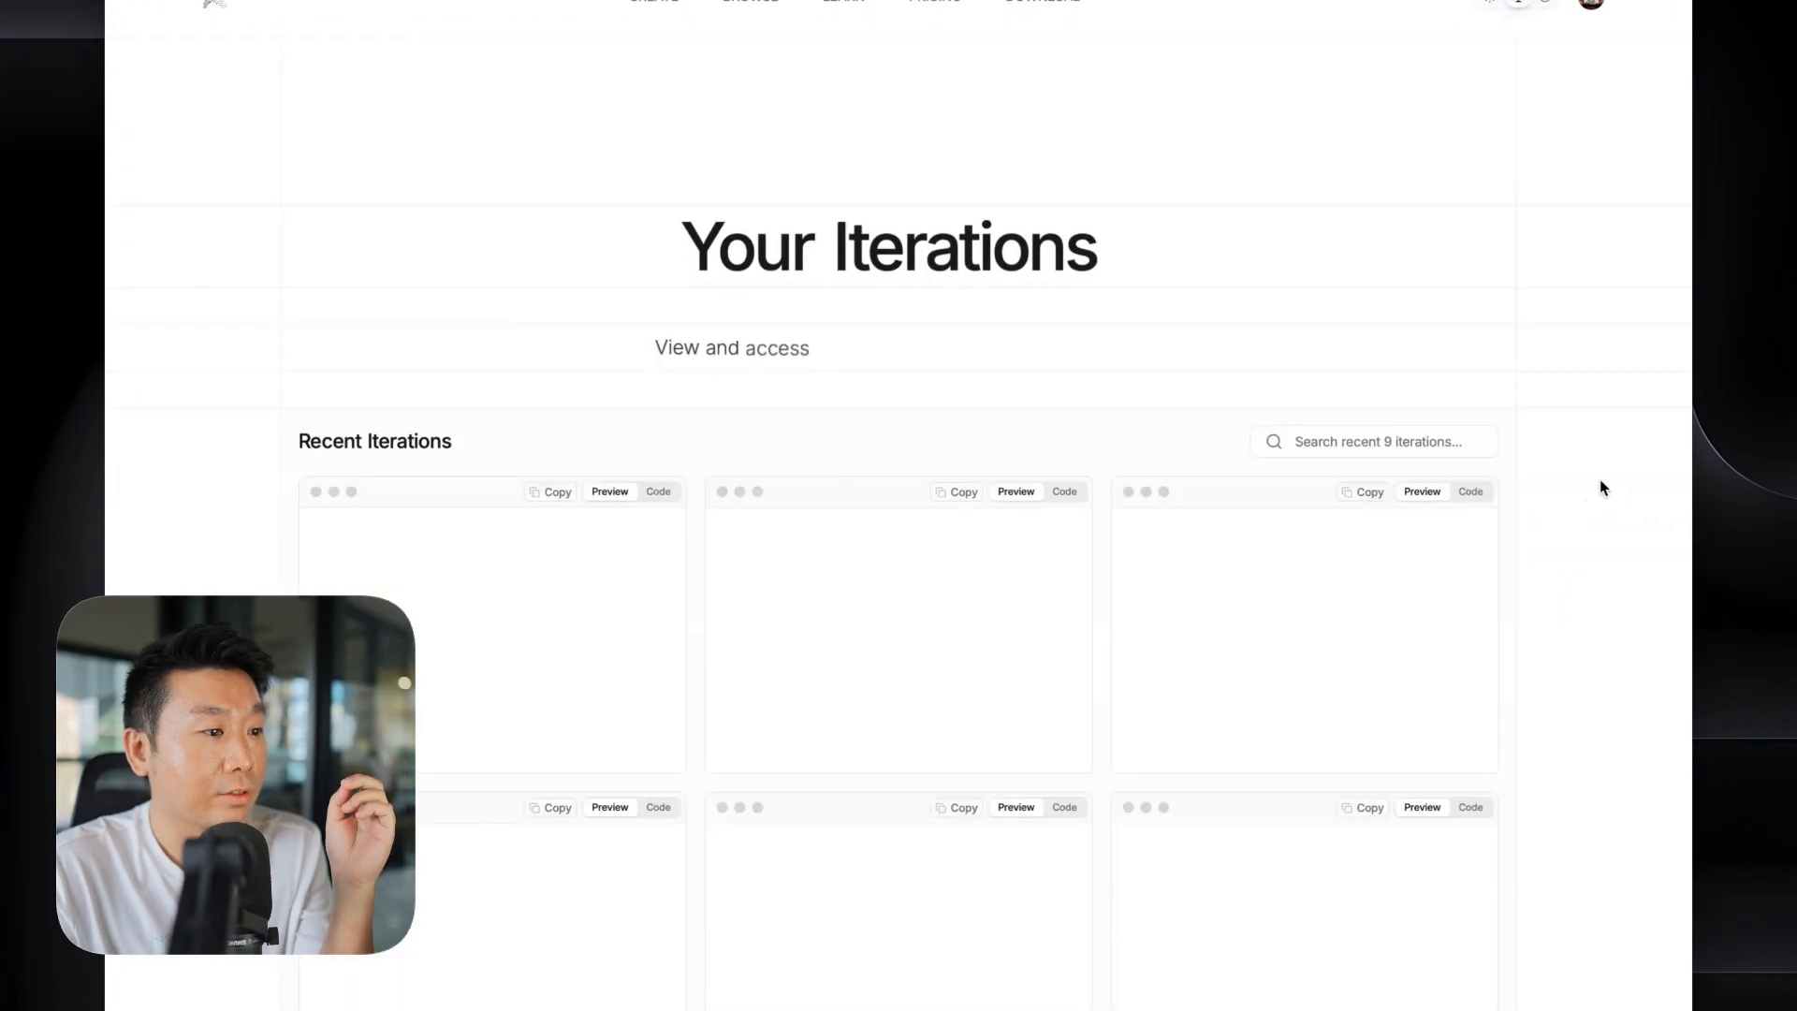
scroll(1600, 482, down, 5)
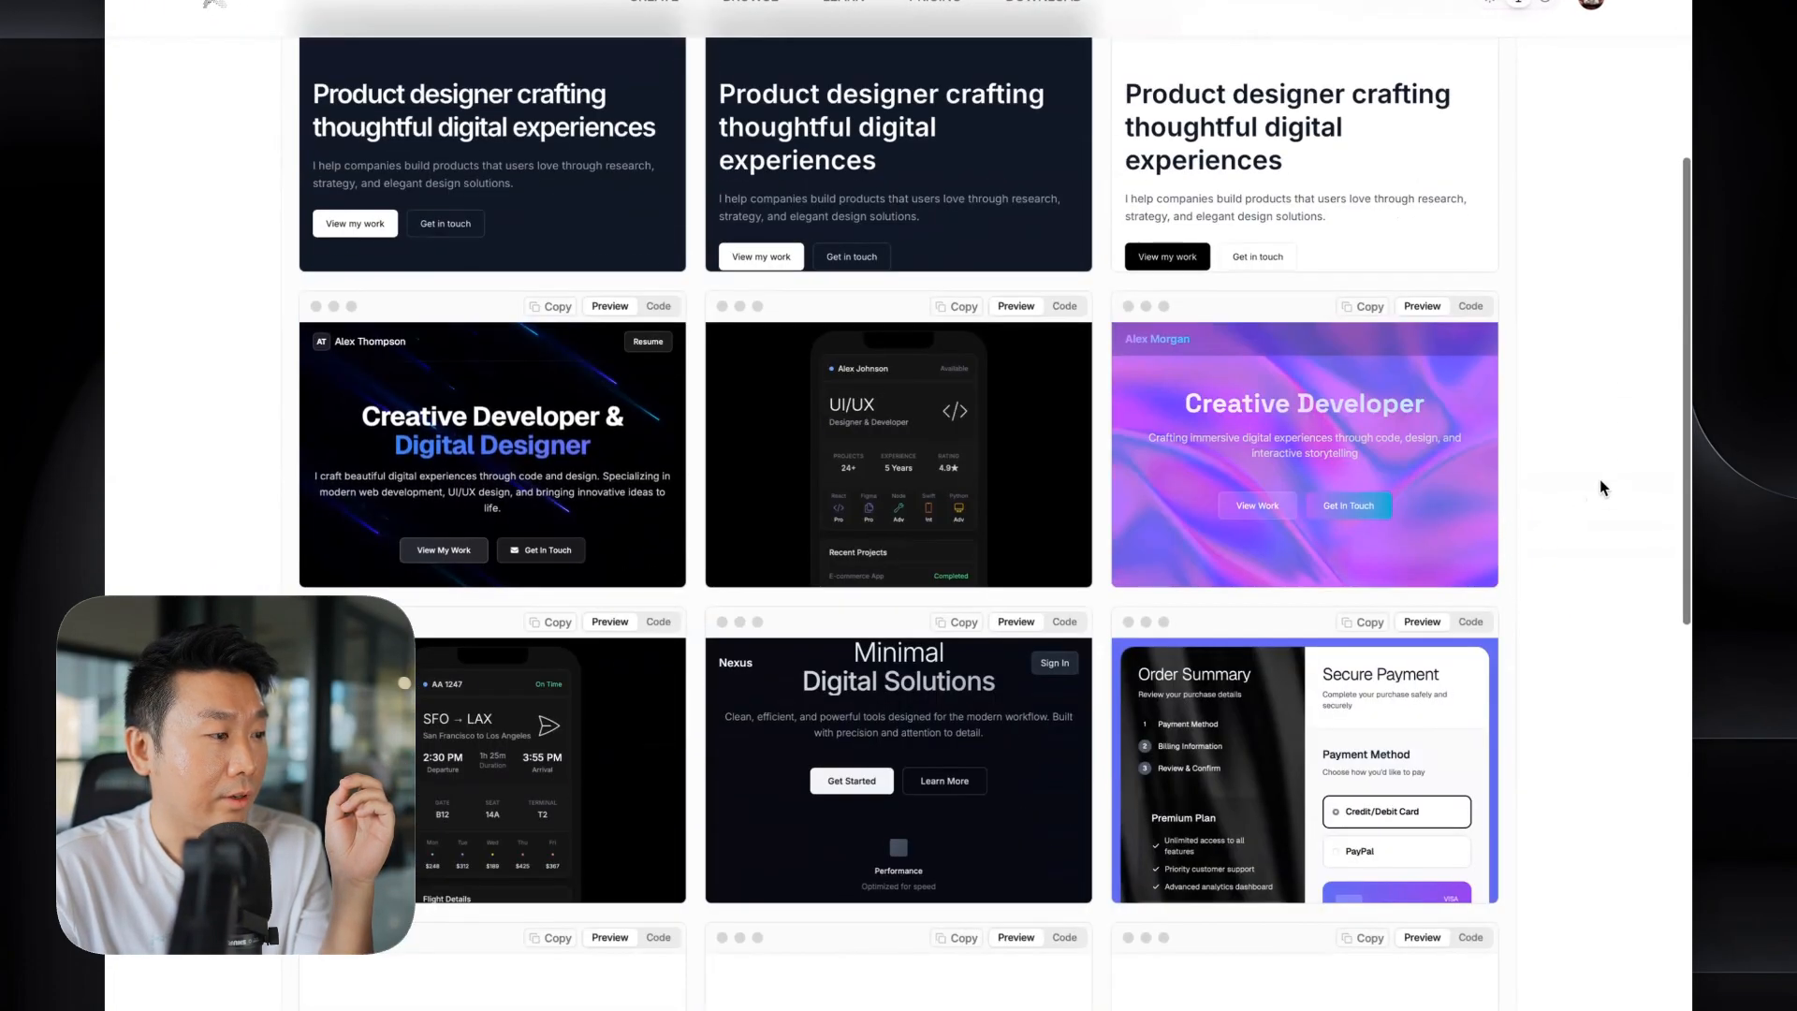
scroll(1601, 482, up, 1)
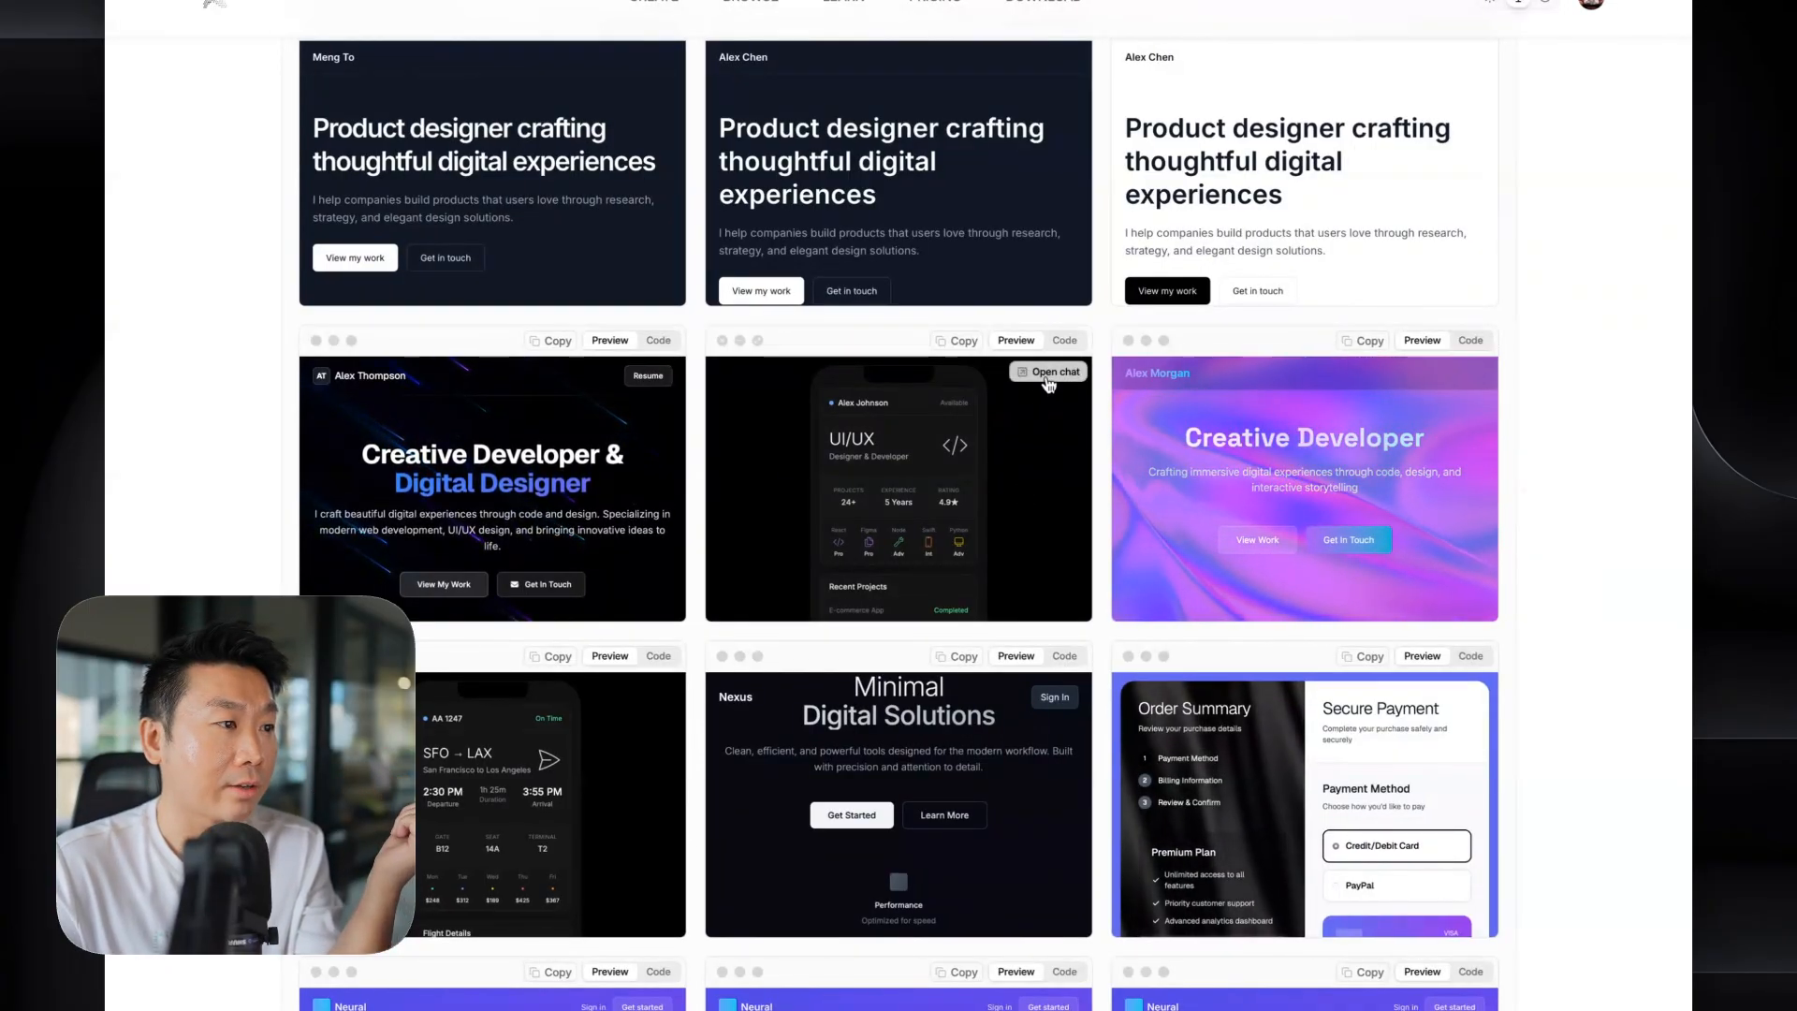
click(1054, 399)
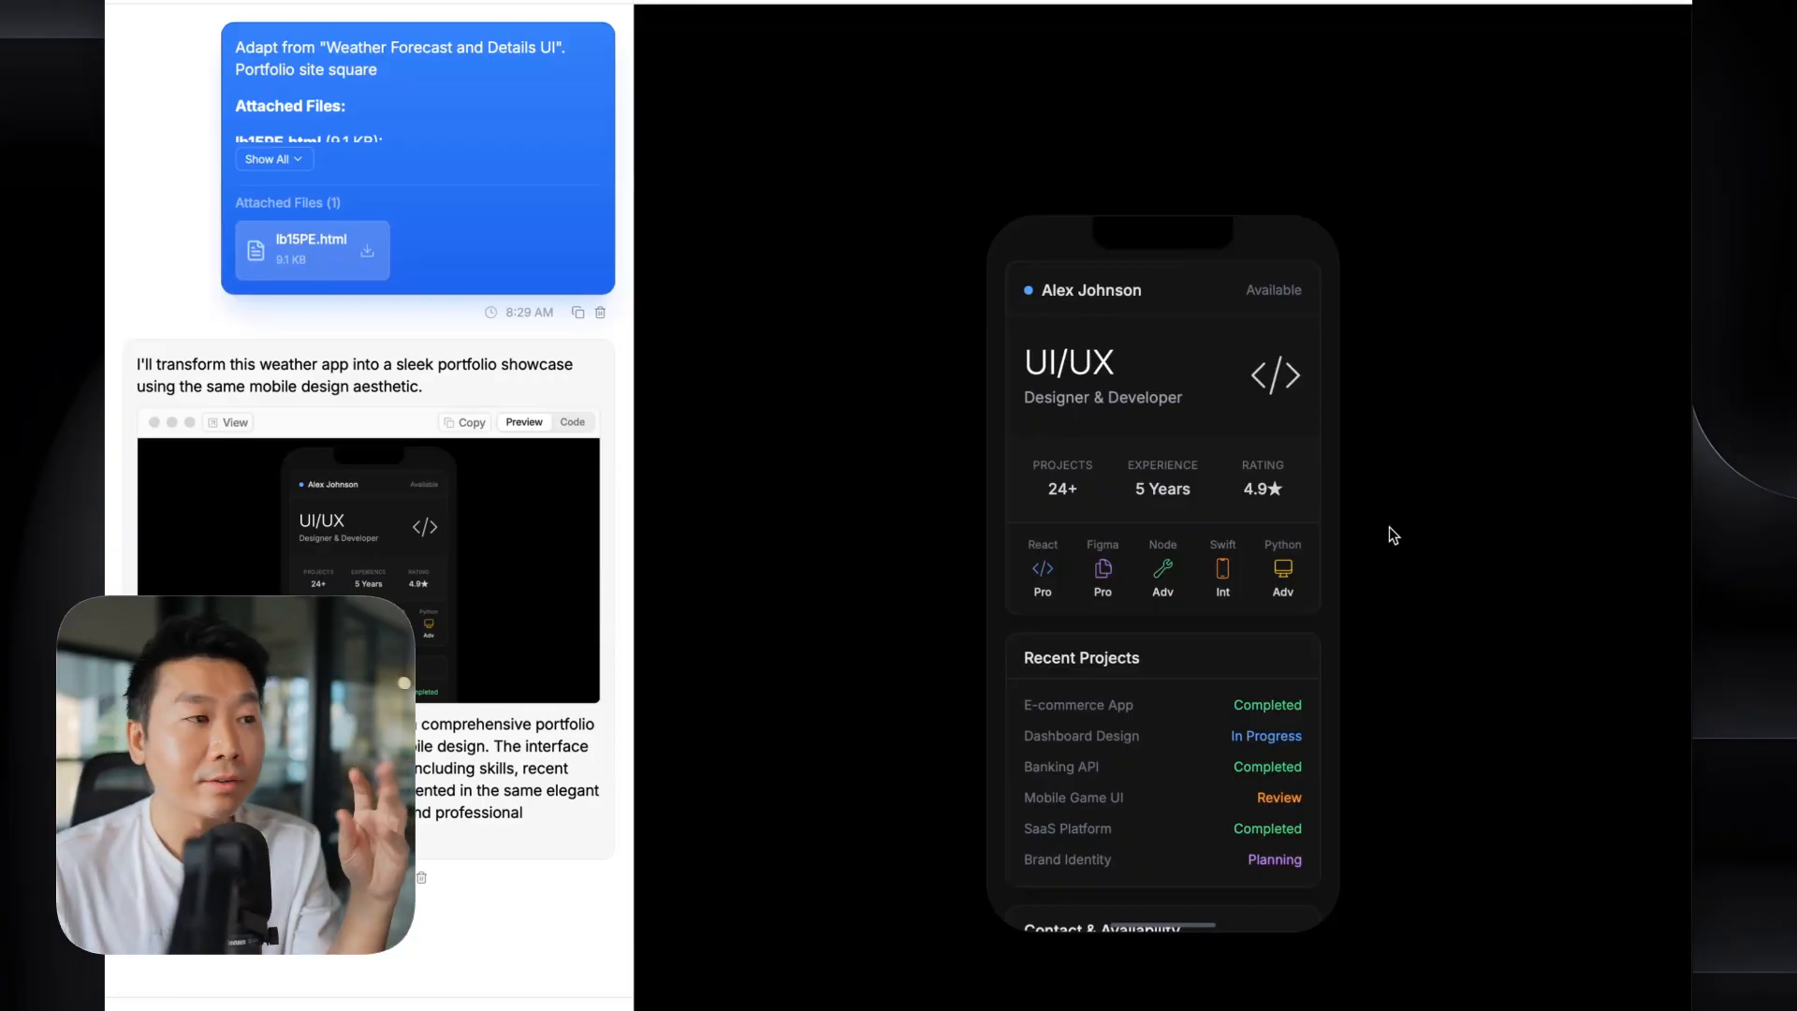
key(super+[)
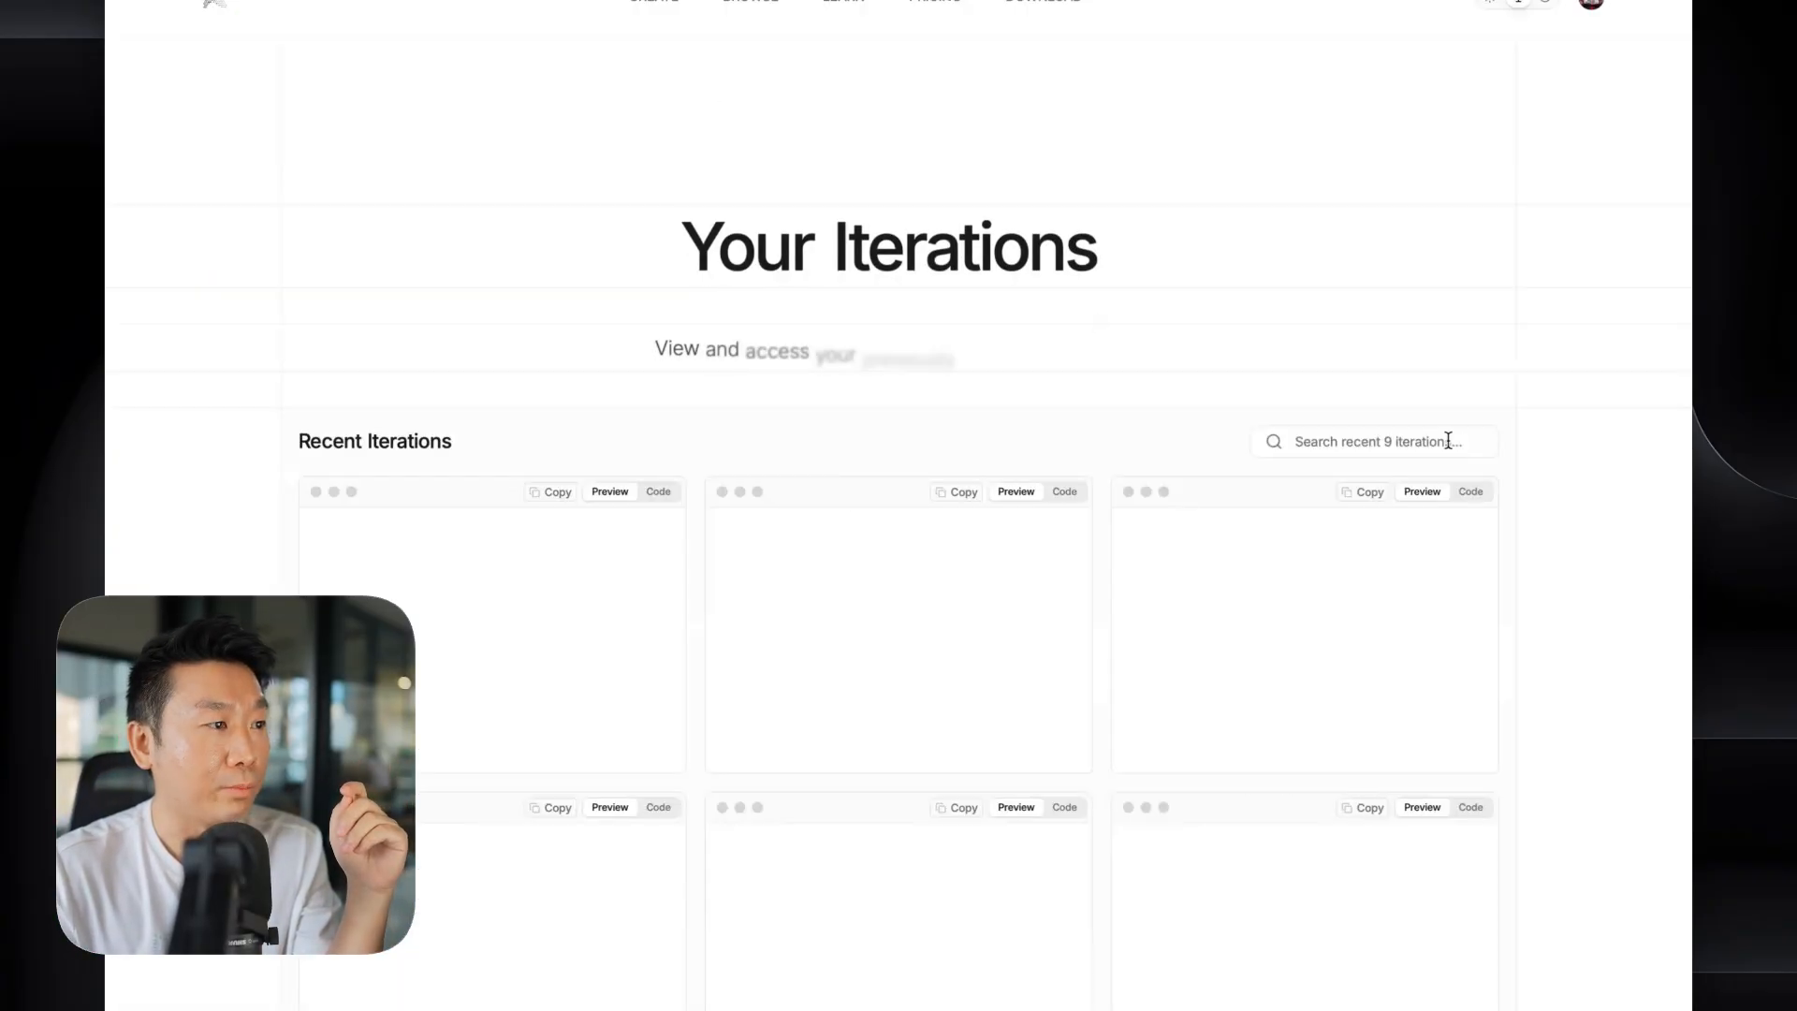
- Open the "Creative Developer & Digital Designer" portfolio's chat and look over its hero and project cards
click(683, 846)
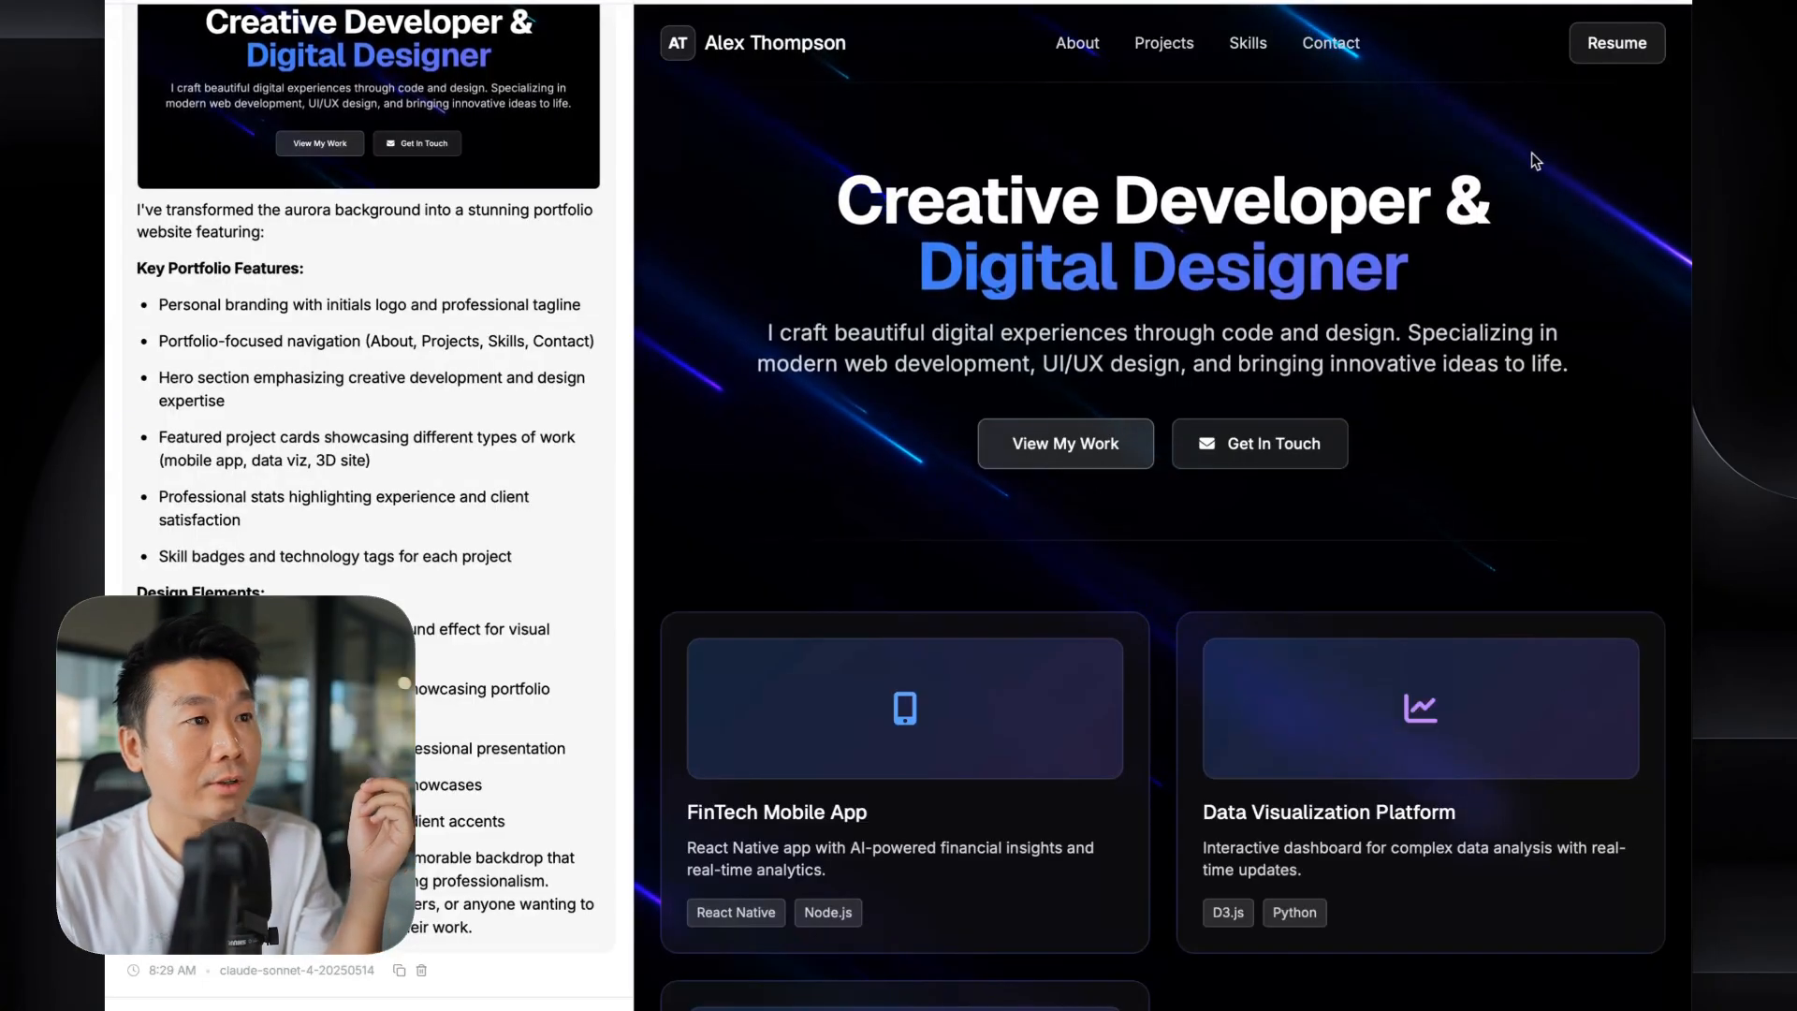
scroll(1390, 510, down, 2)
scroll(1390, 510, down, 3)
scroll(1357, 281, up, 5)
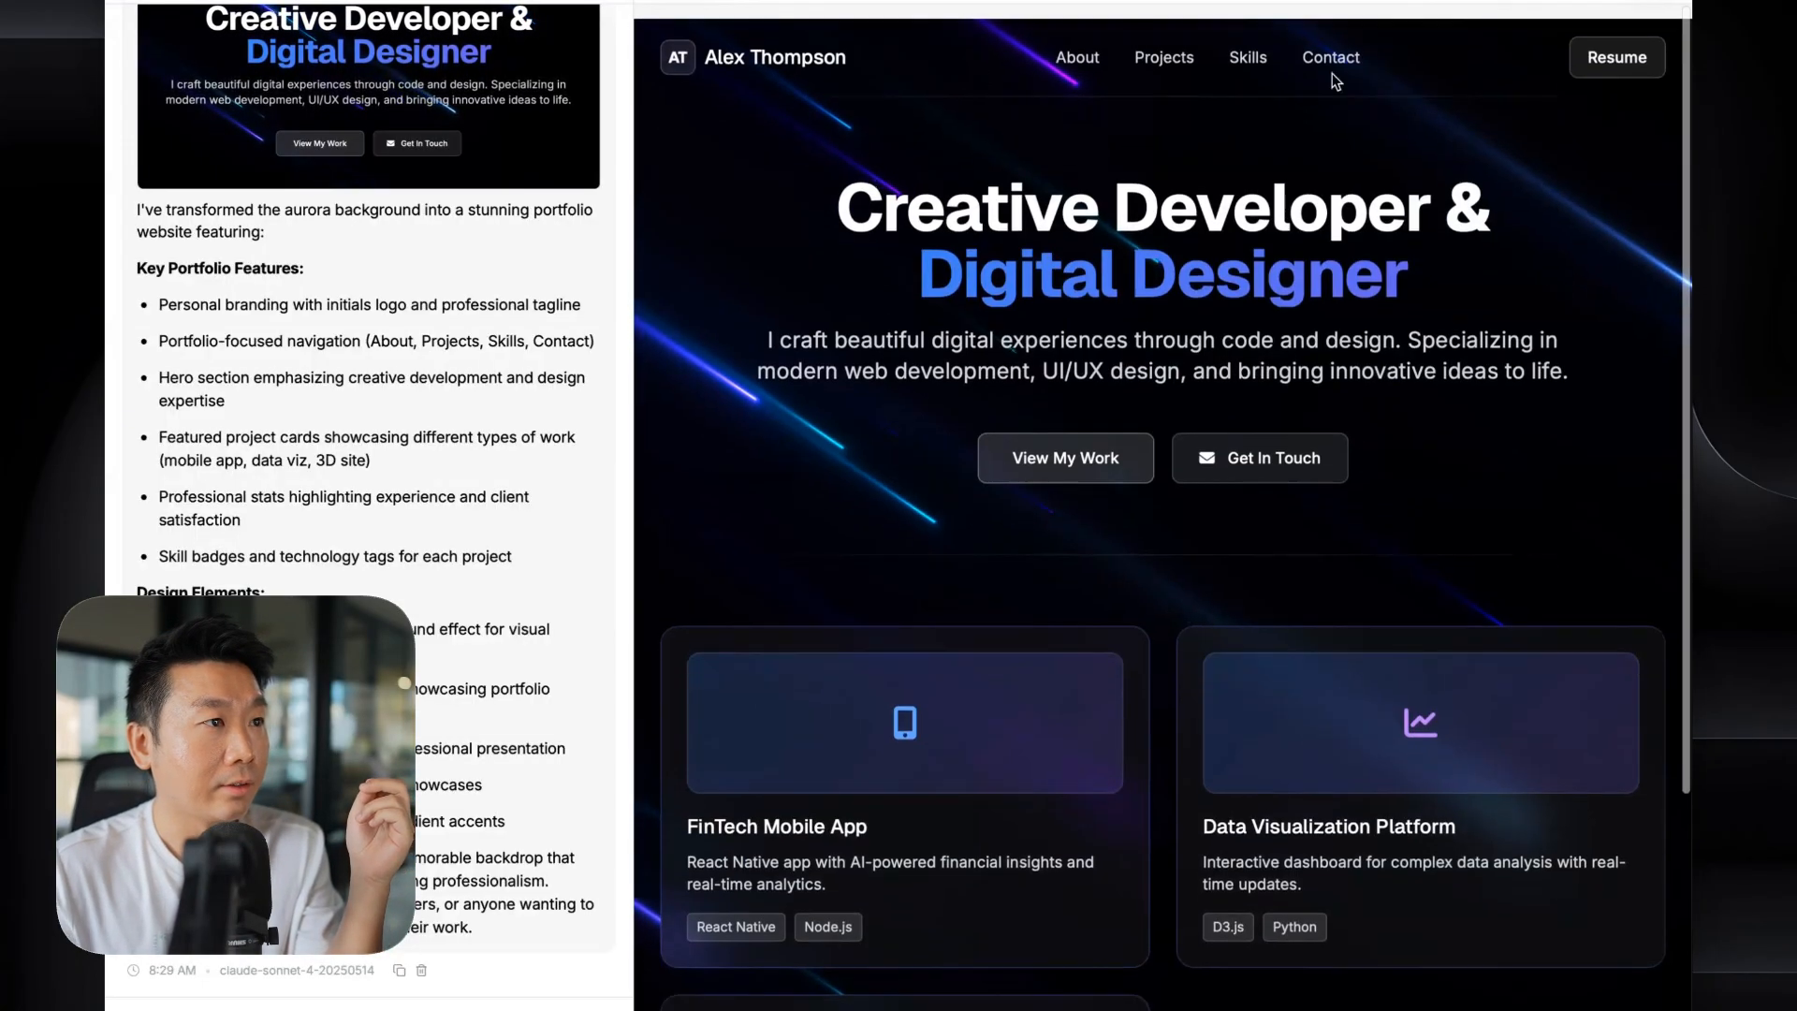
- Make the aurora portfolio visually editable and replace the header's placeholder name with the designer's own name
click(752, 20)
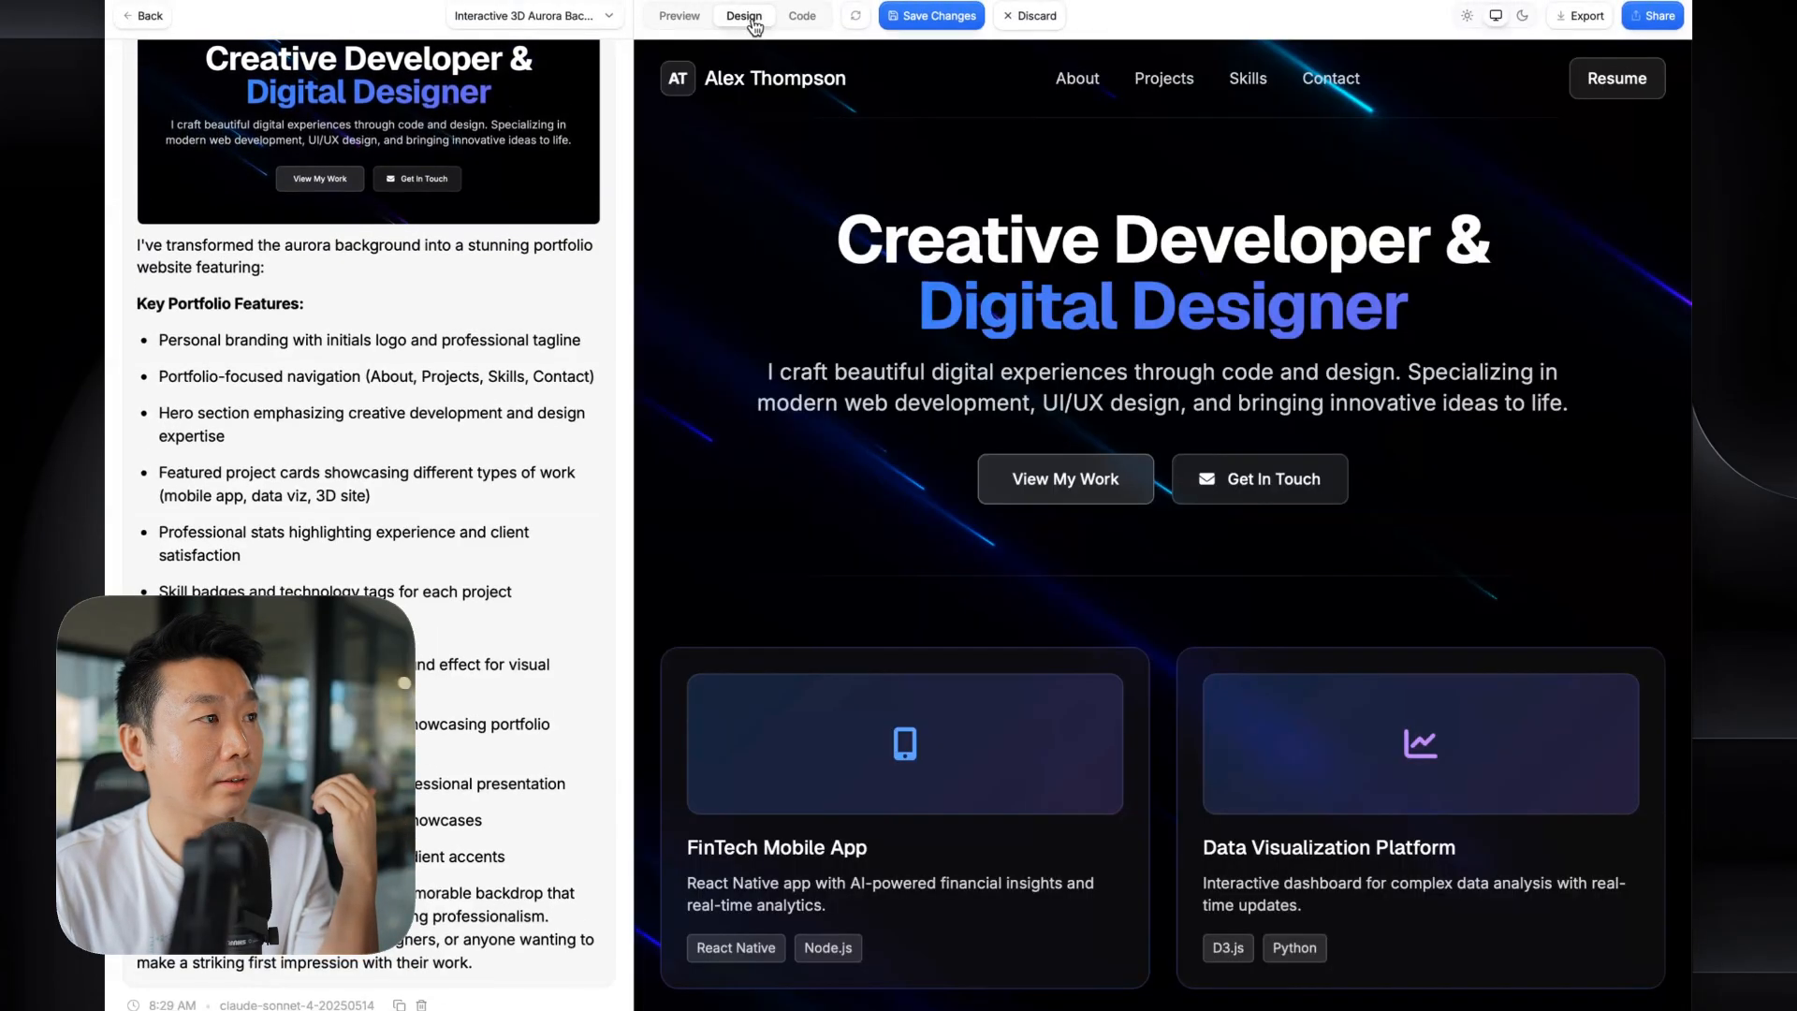
click(775, 78)
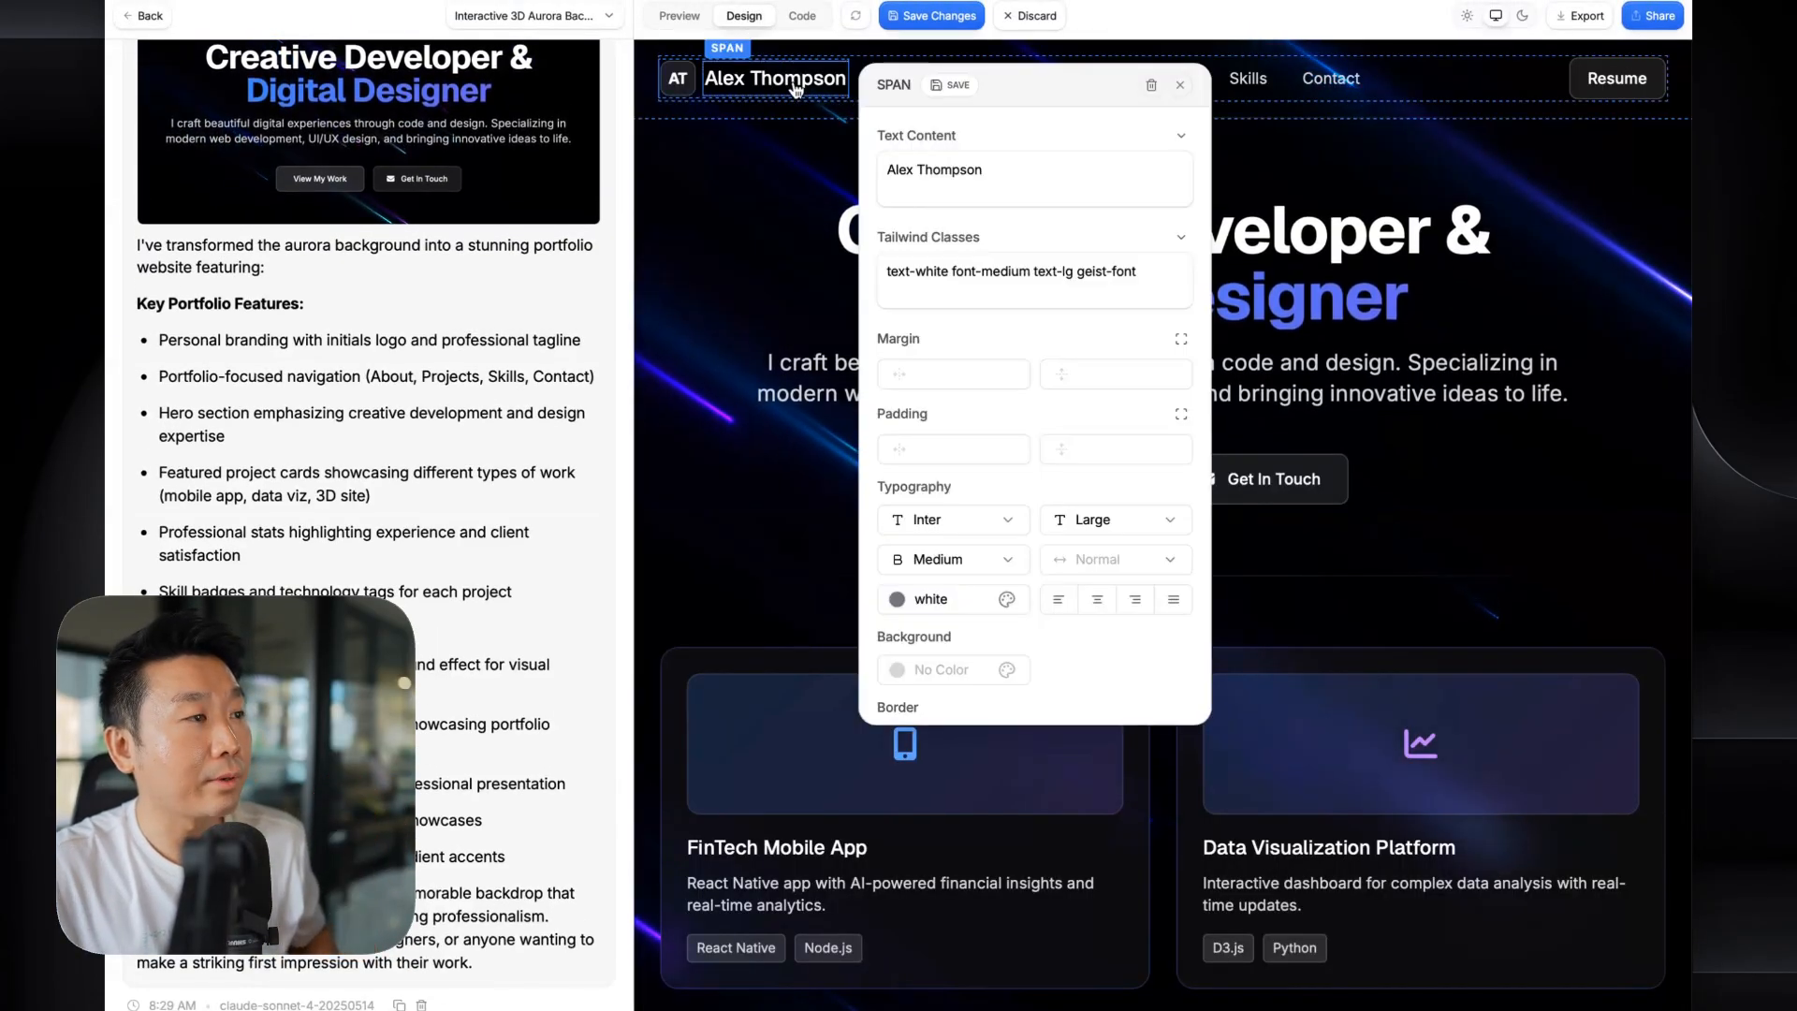
triple_click(1011, 178)
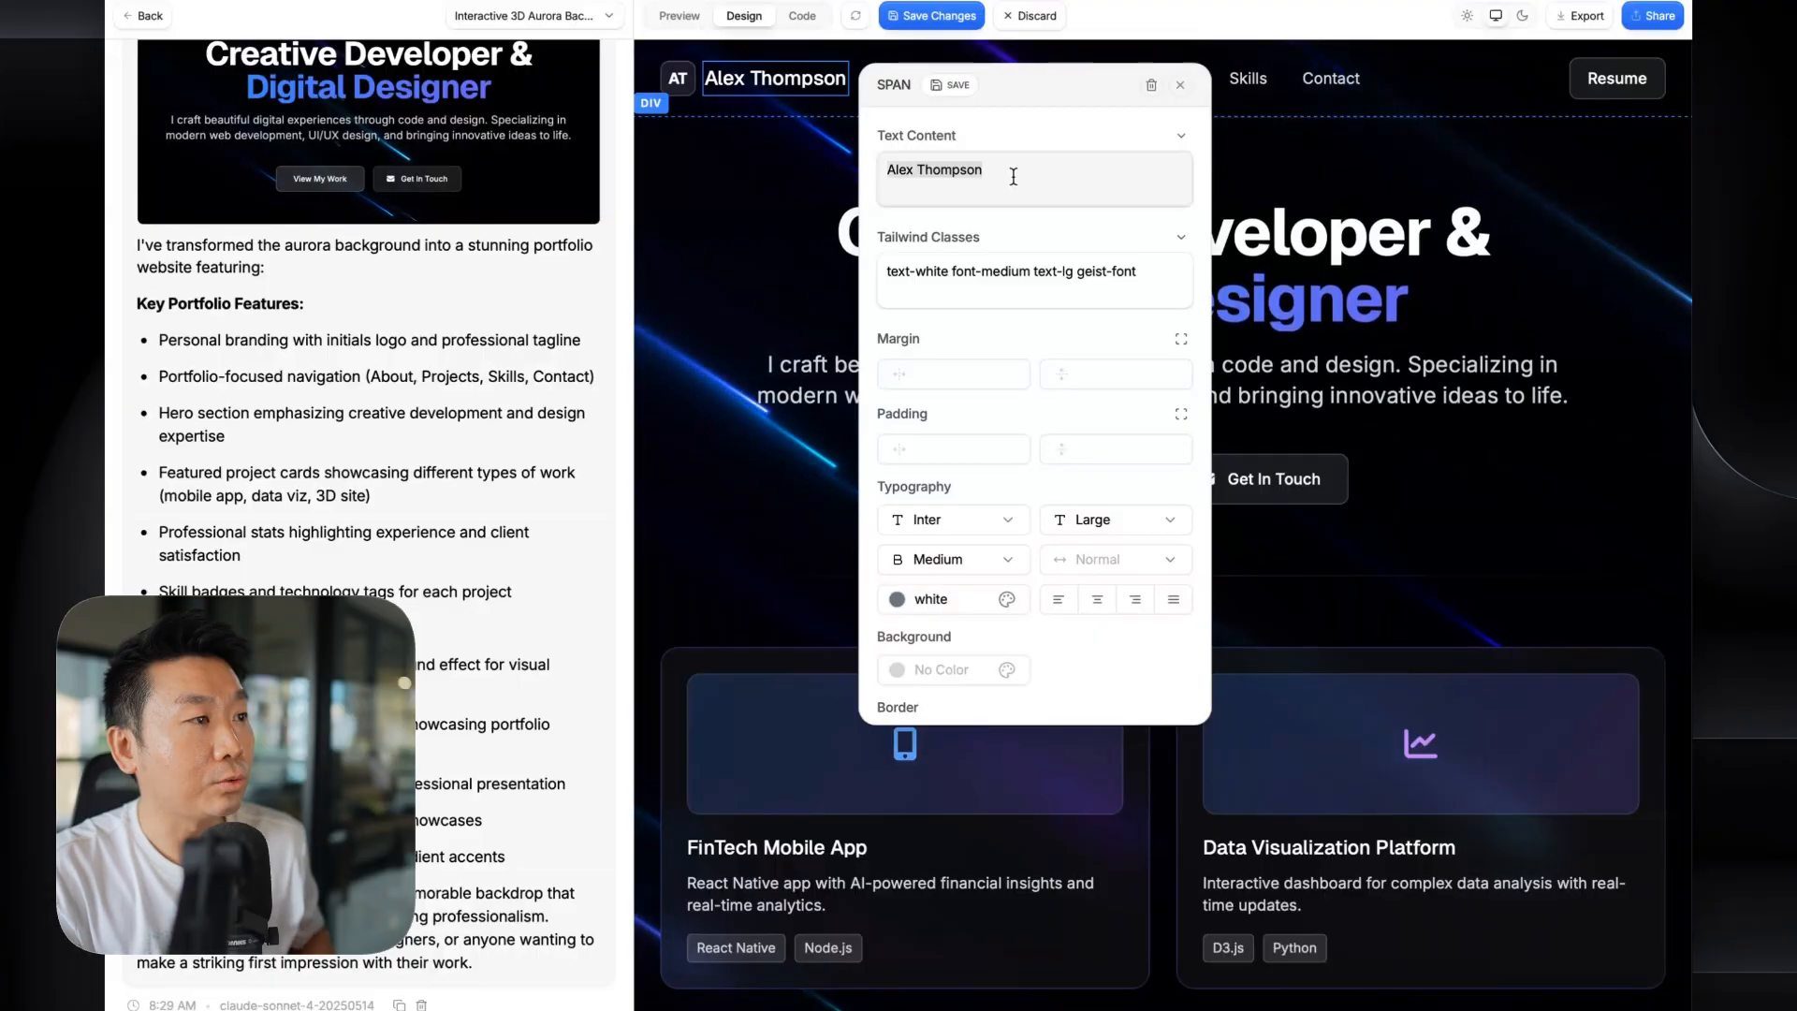
text(Meng To)
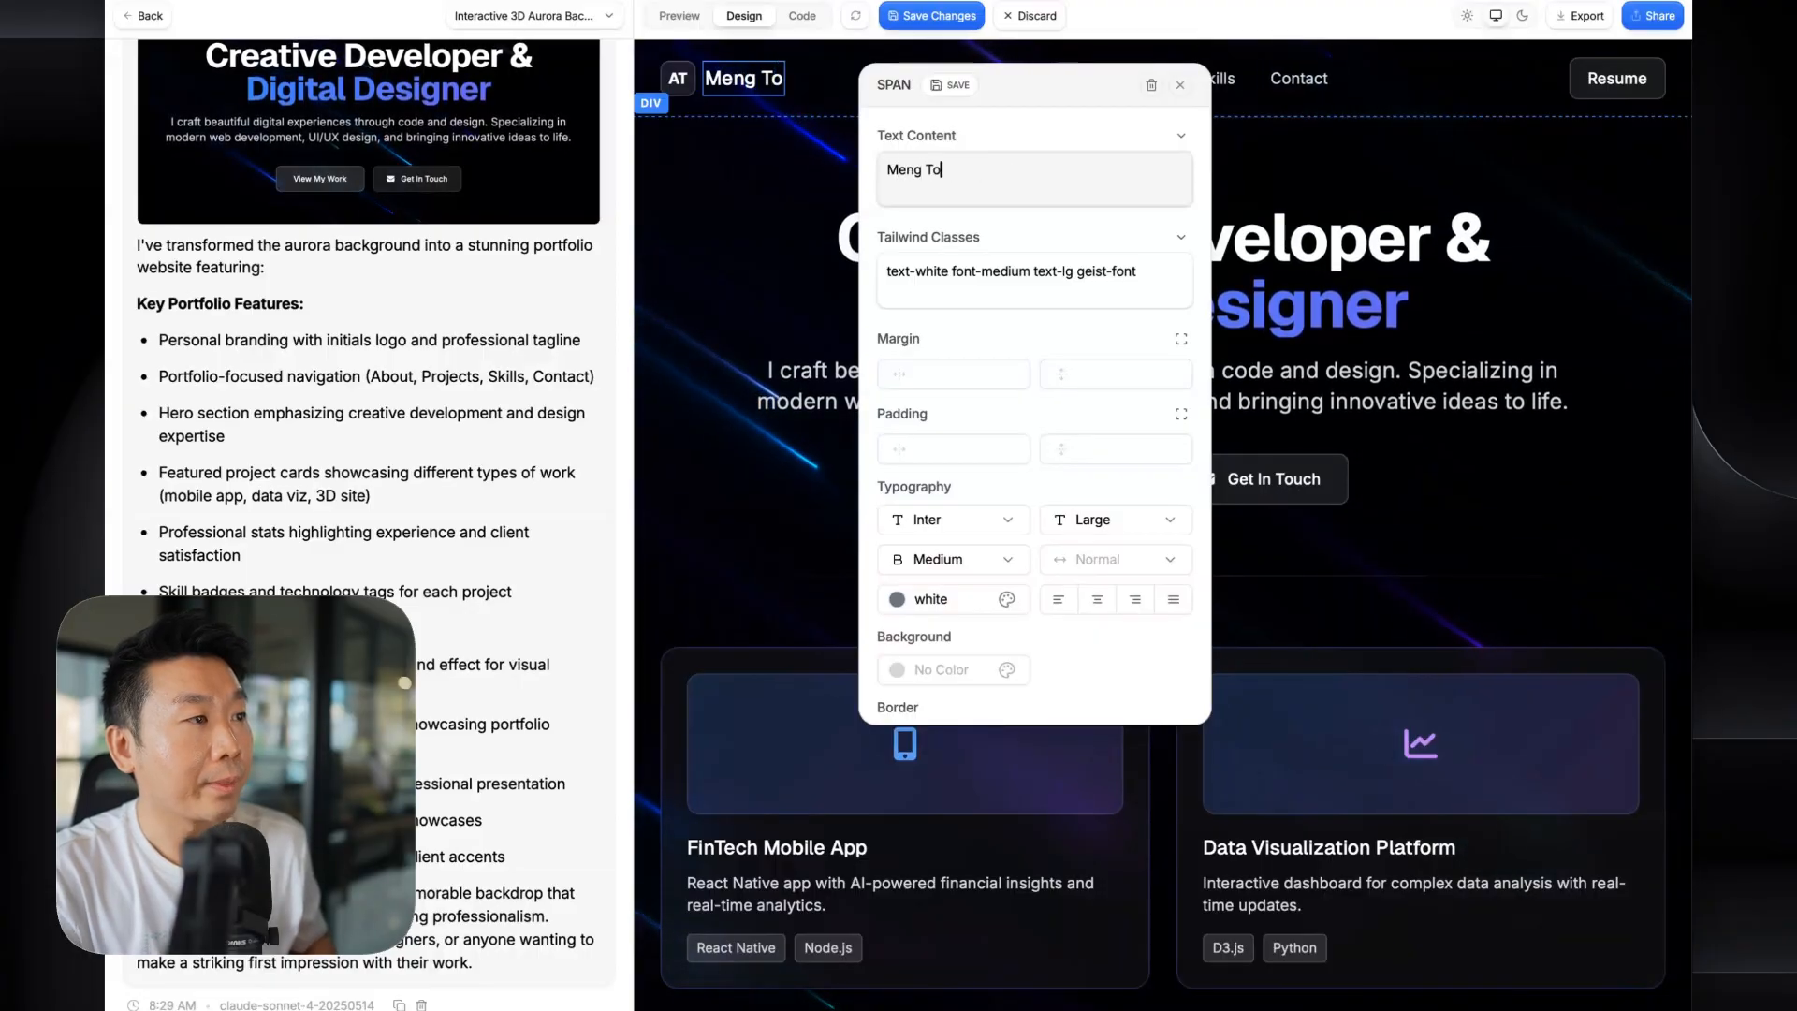
click(1180, 86)
- Set the font weight of the hero heading "Creative Developer & Digital Designer" to Light
click(1217, 246)
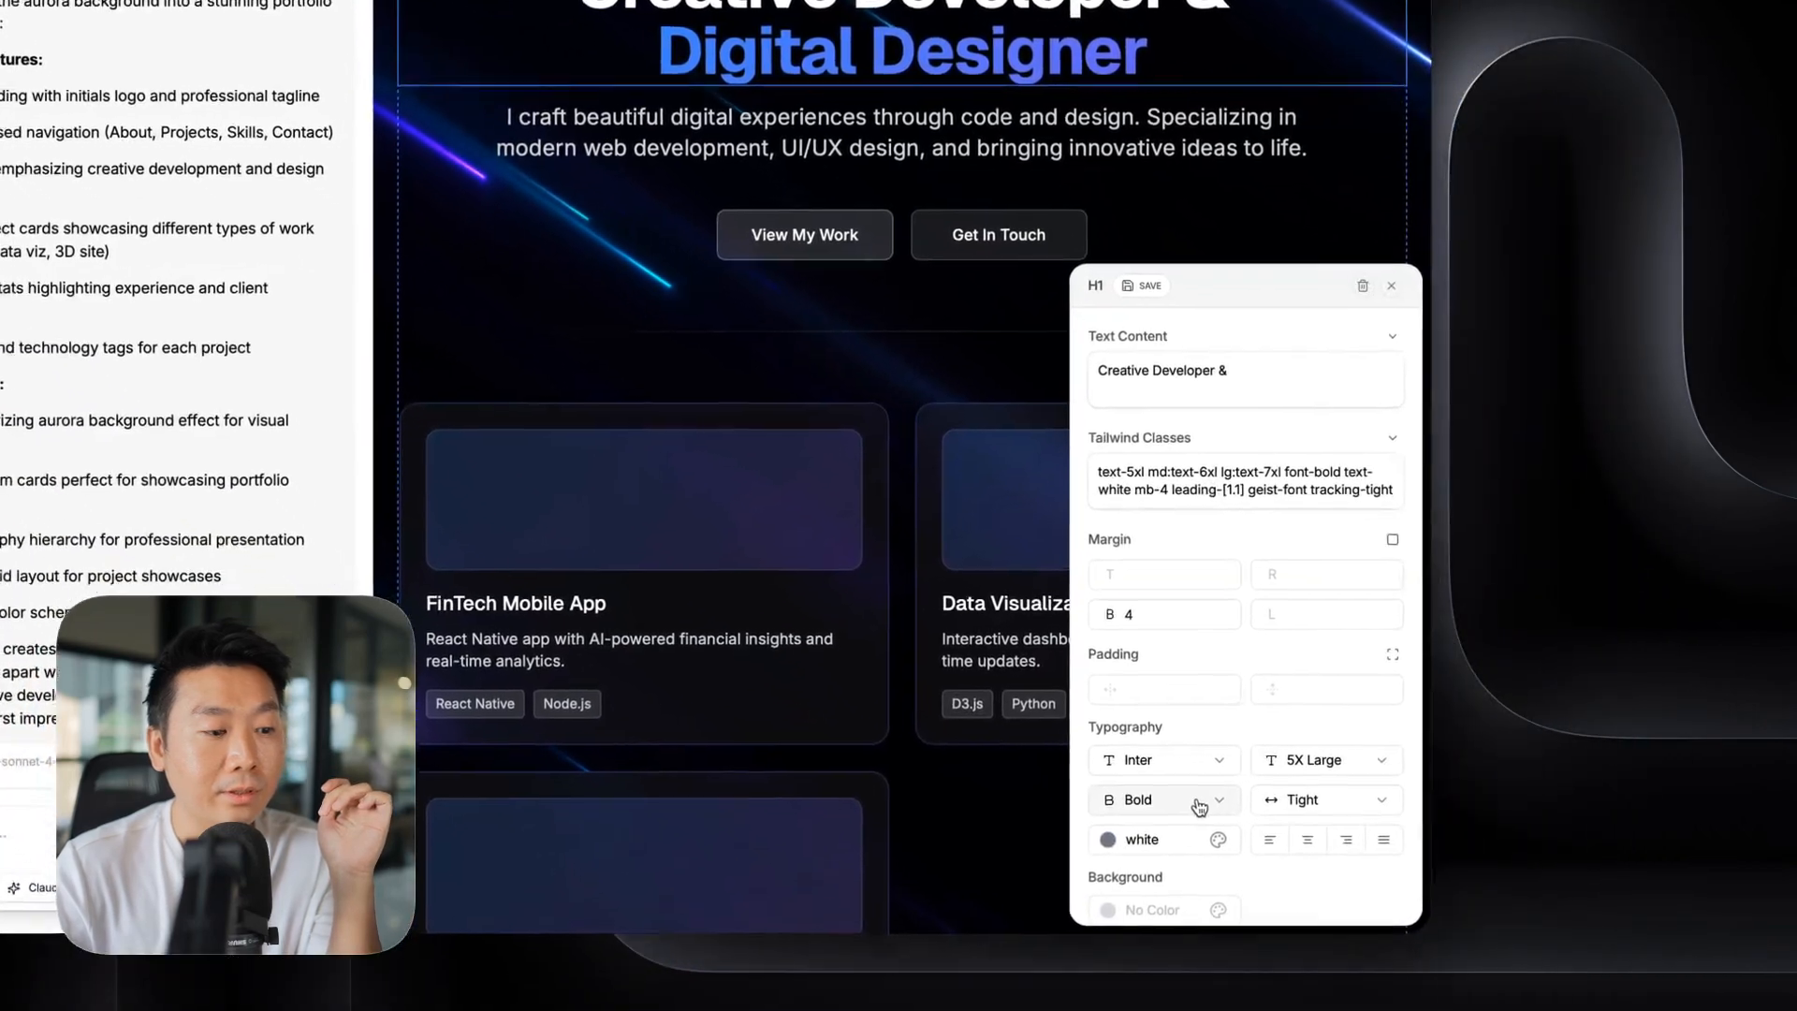
click(1189, 800)
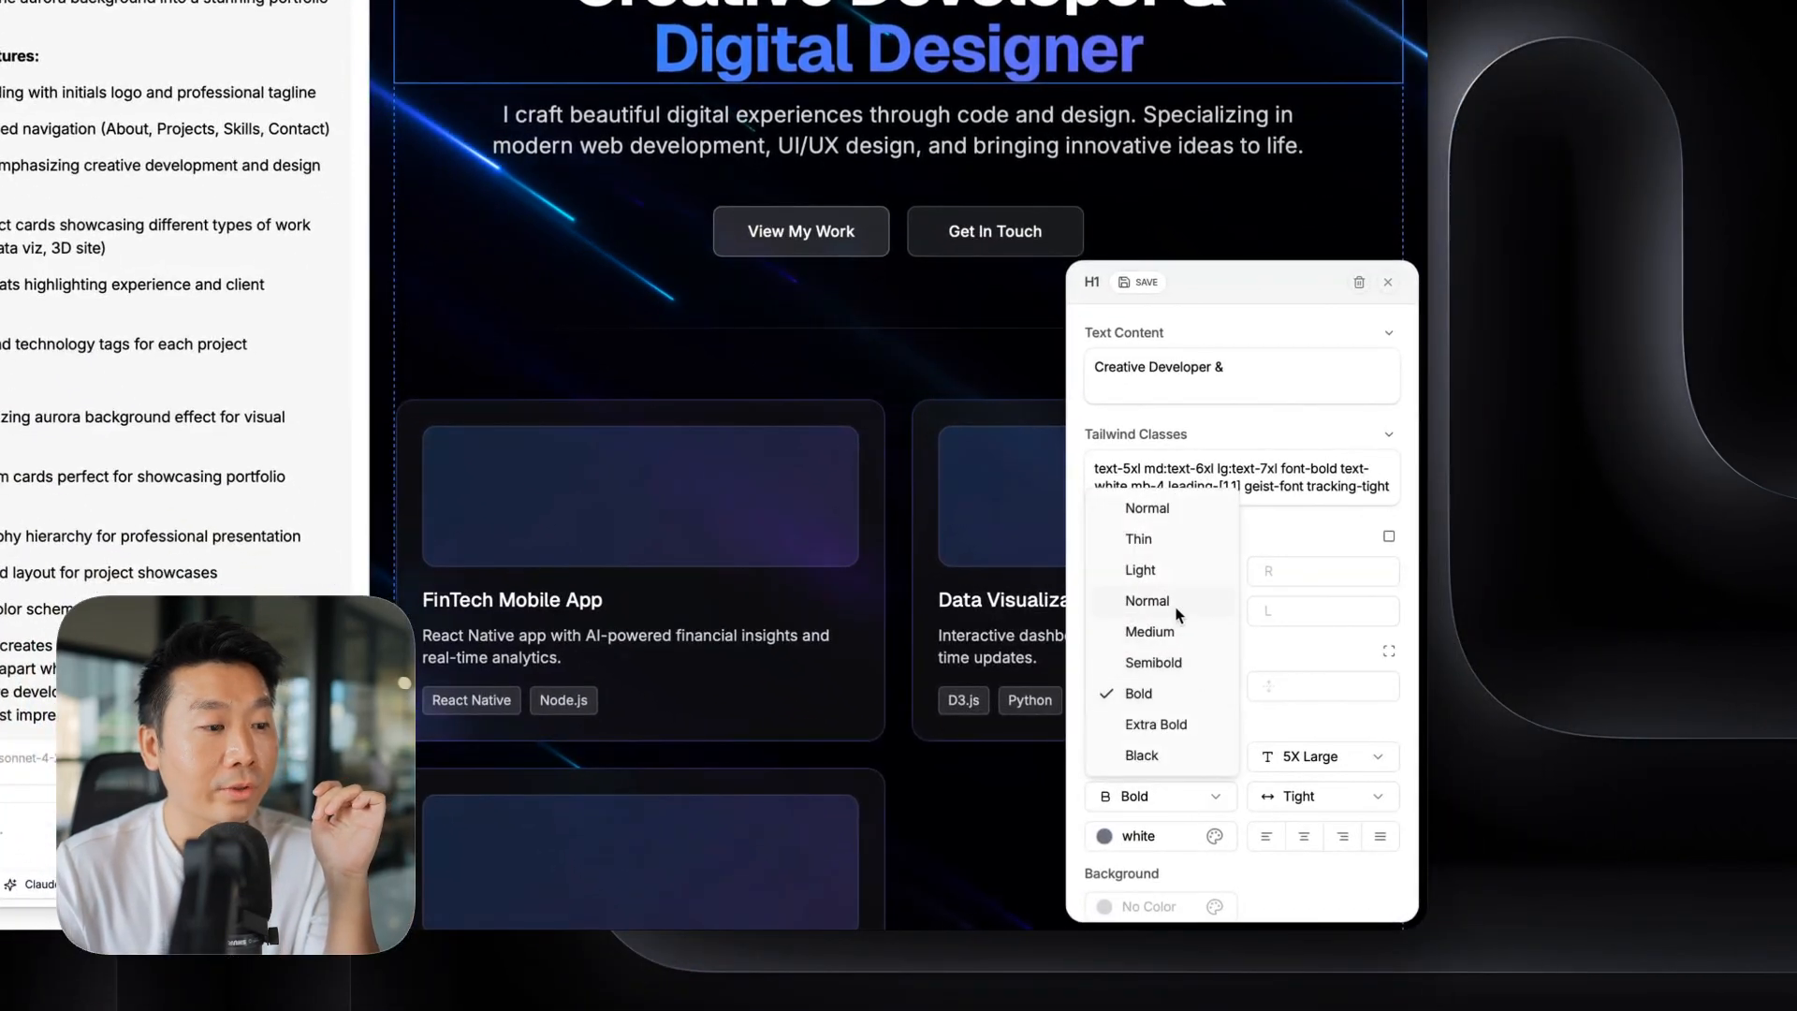
click(1165, 569)
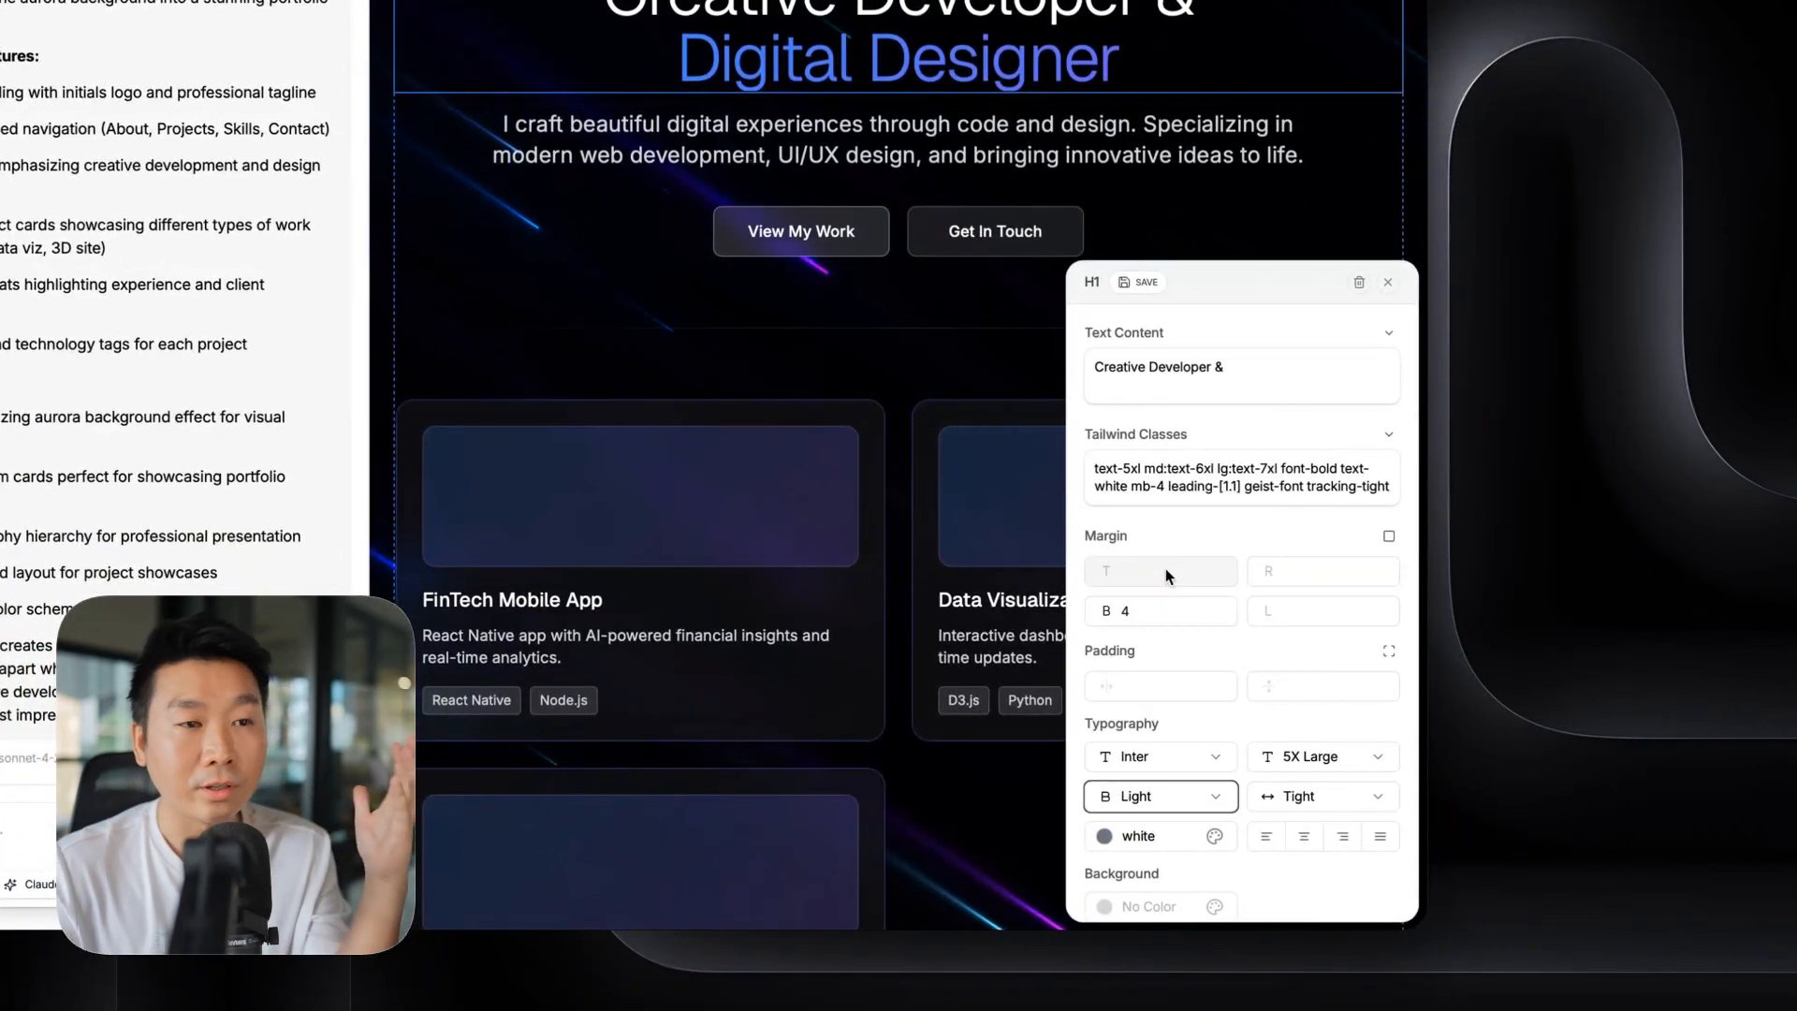
- Set the hero description paragraph's font weight to Light and close its properties
click(1024, 159)
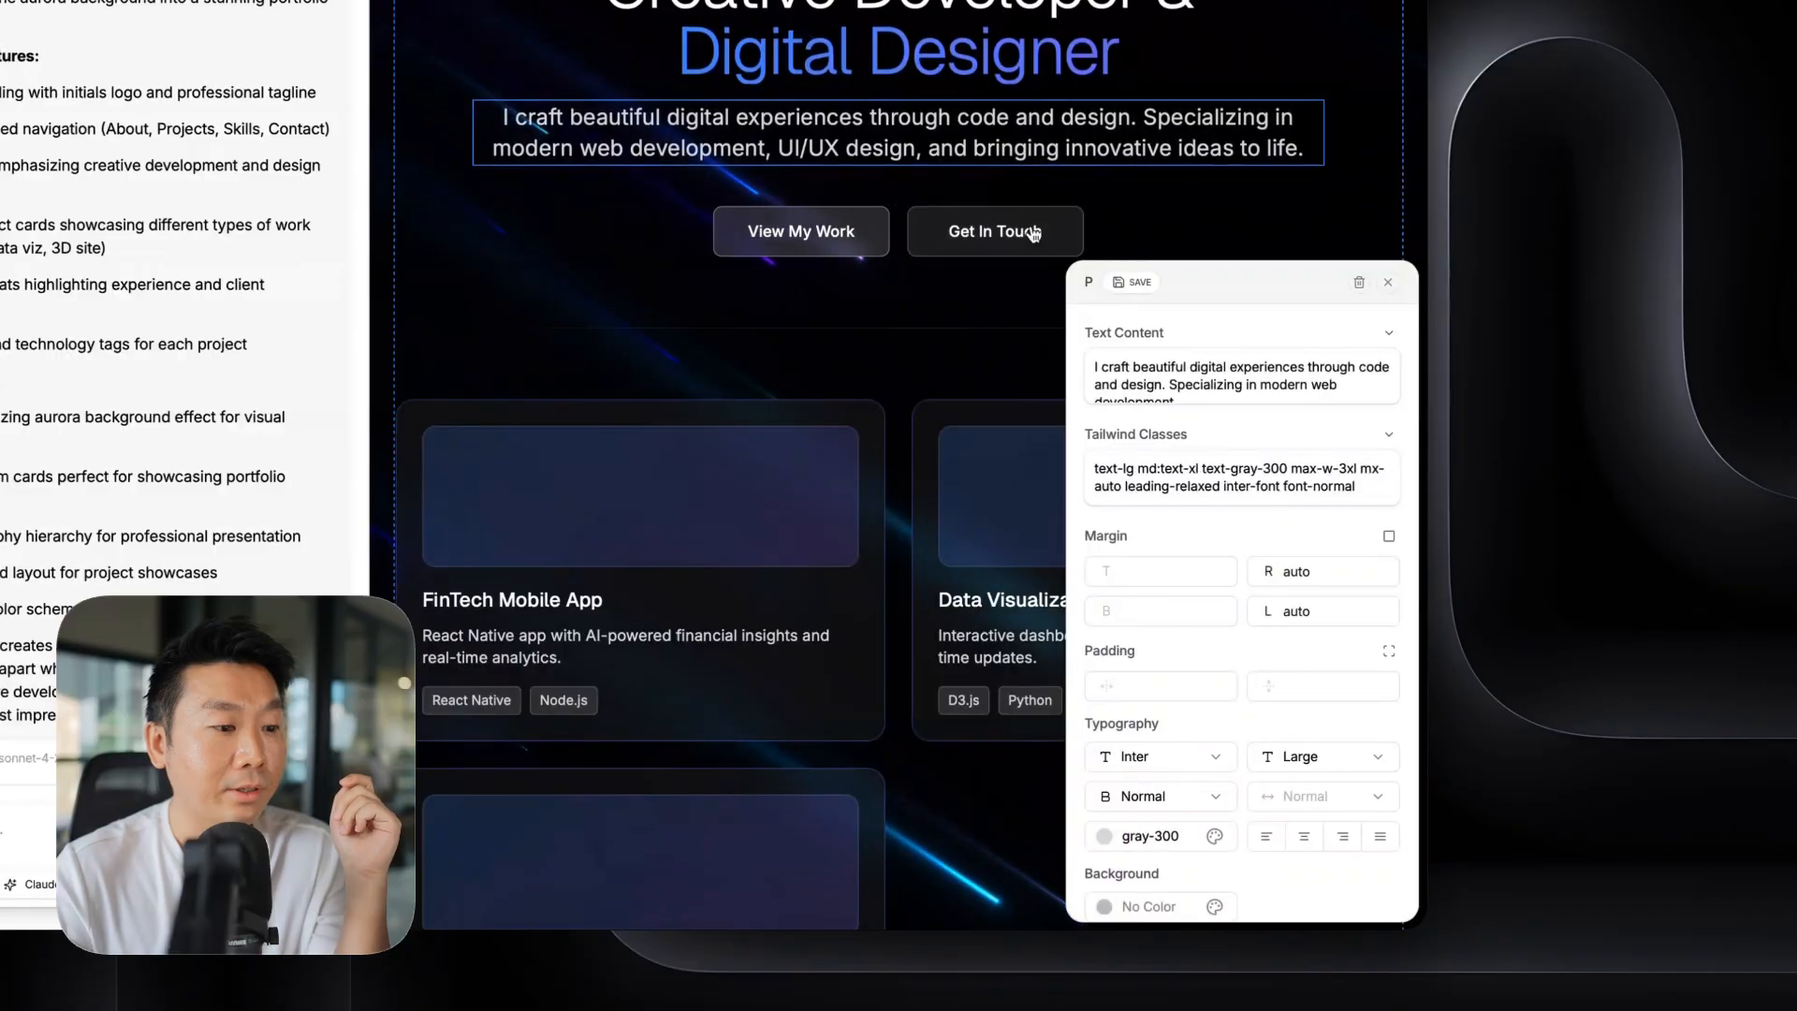
click(1184, 796)
click(1172, 571)
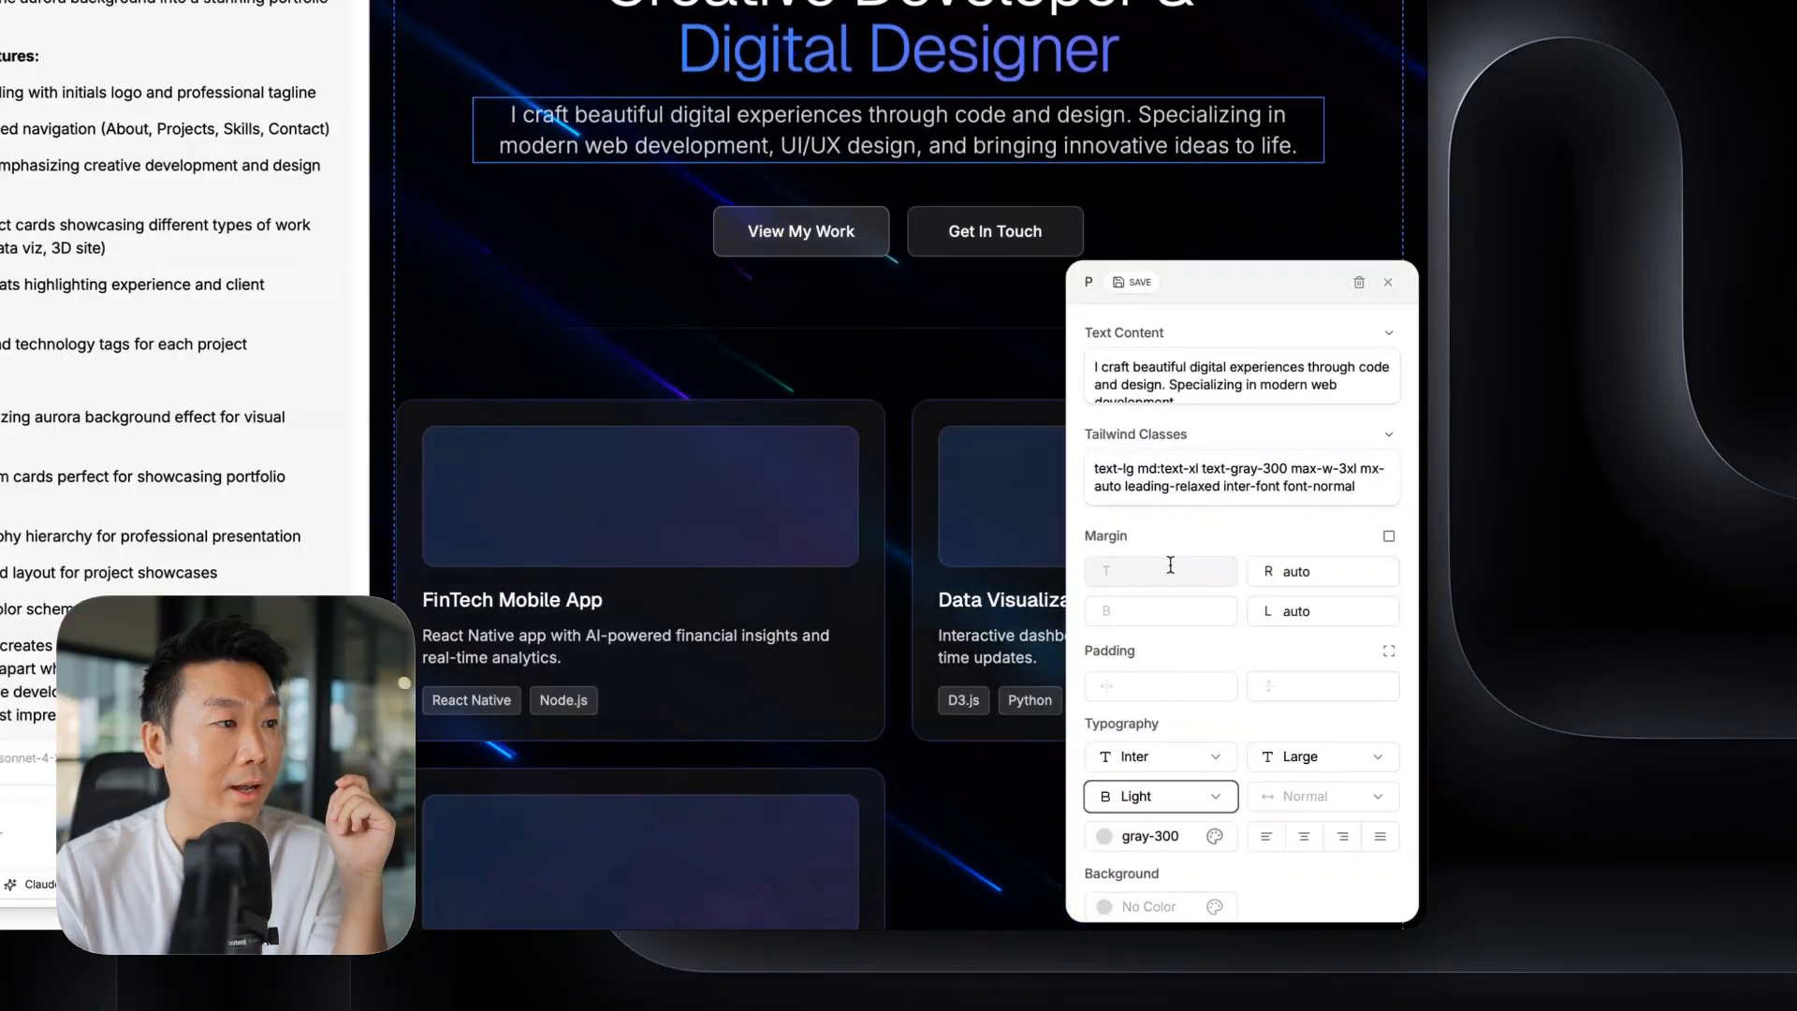
click(1388, 281)
- Delete the "3D Portfolio Site" project card from the portfolio's project grid
scroll(1004, 719, down, 3)
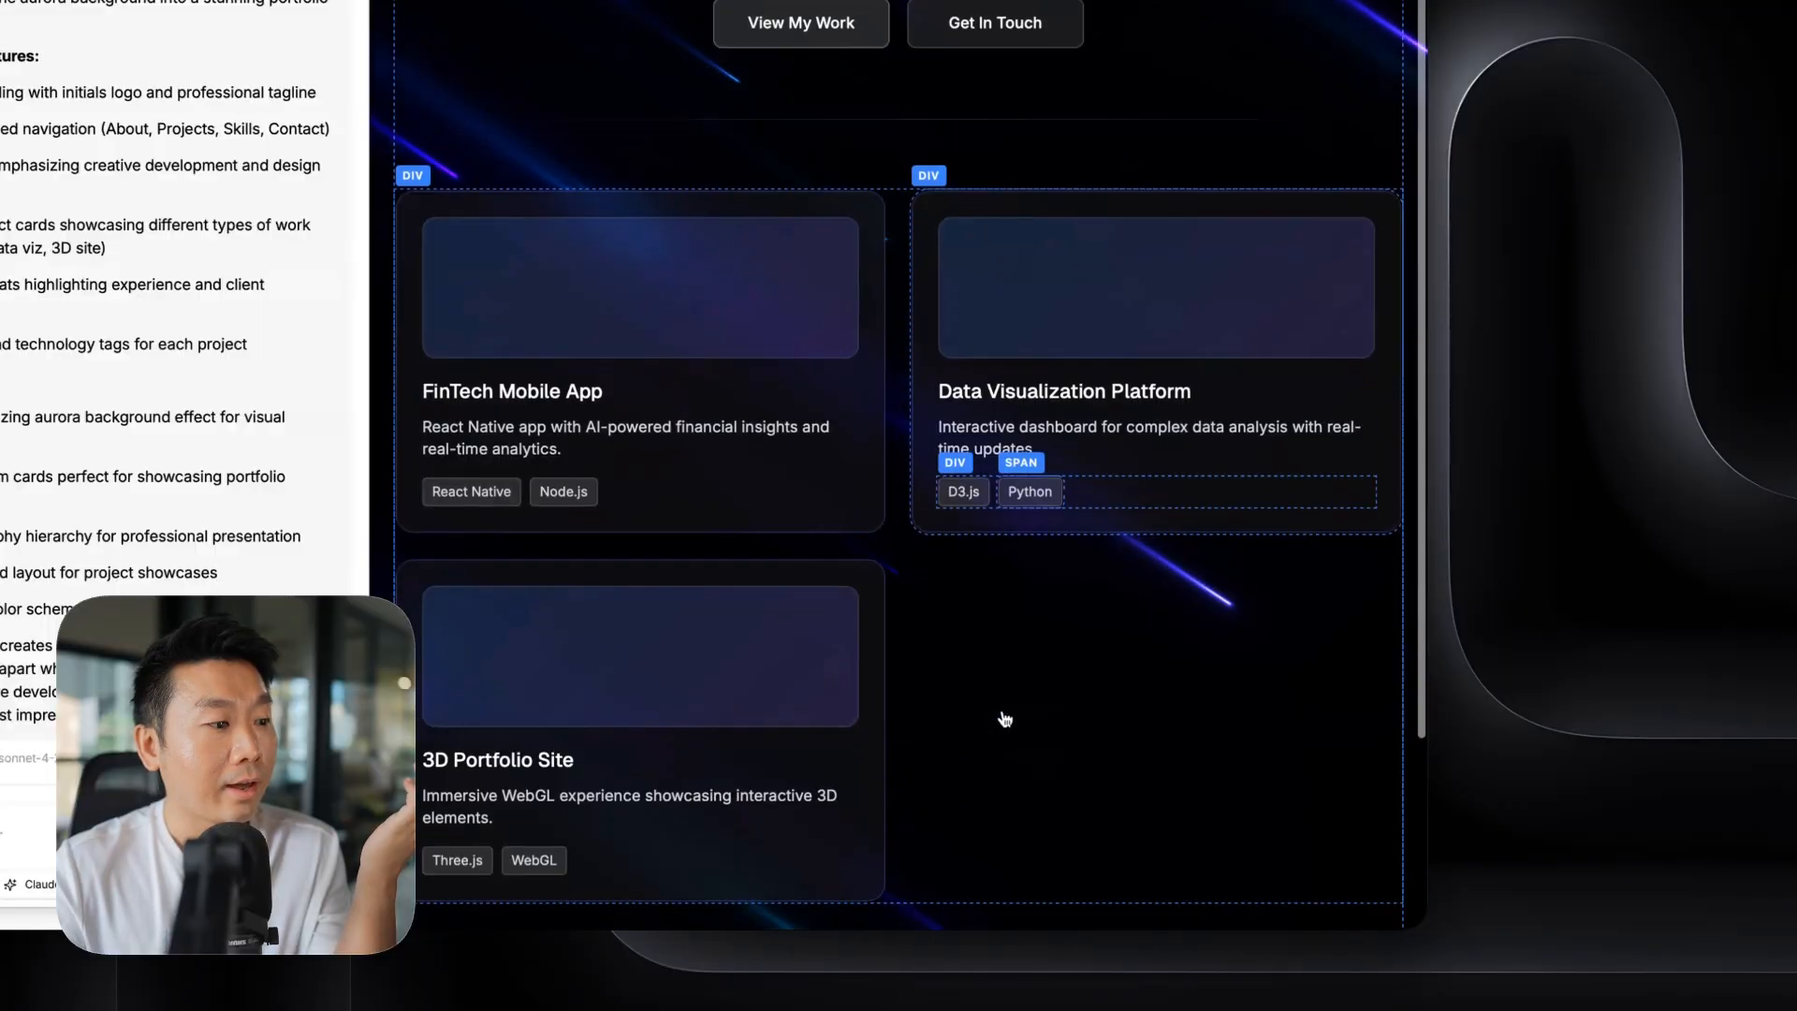
click(886, 700)
scroll(1198, 747, down, 5)
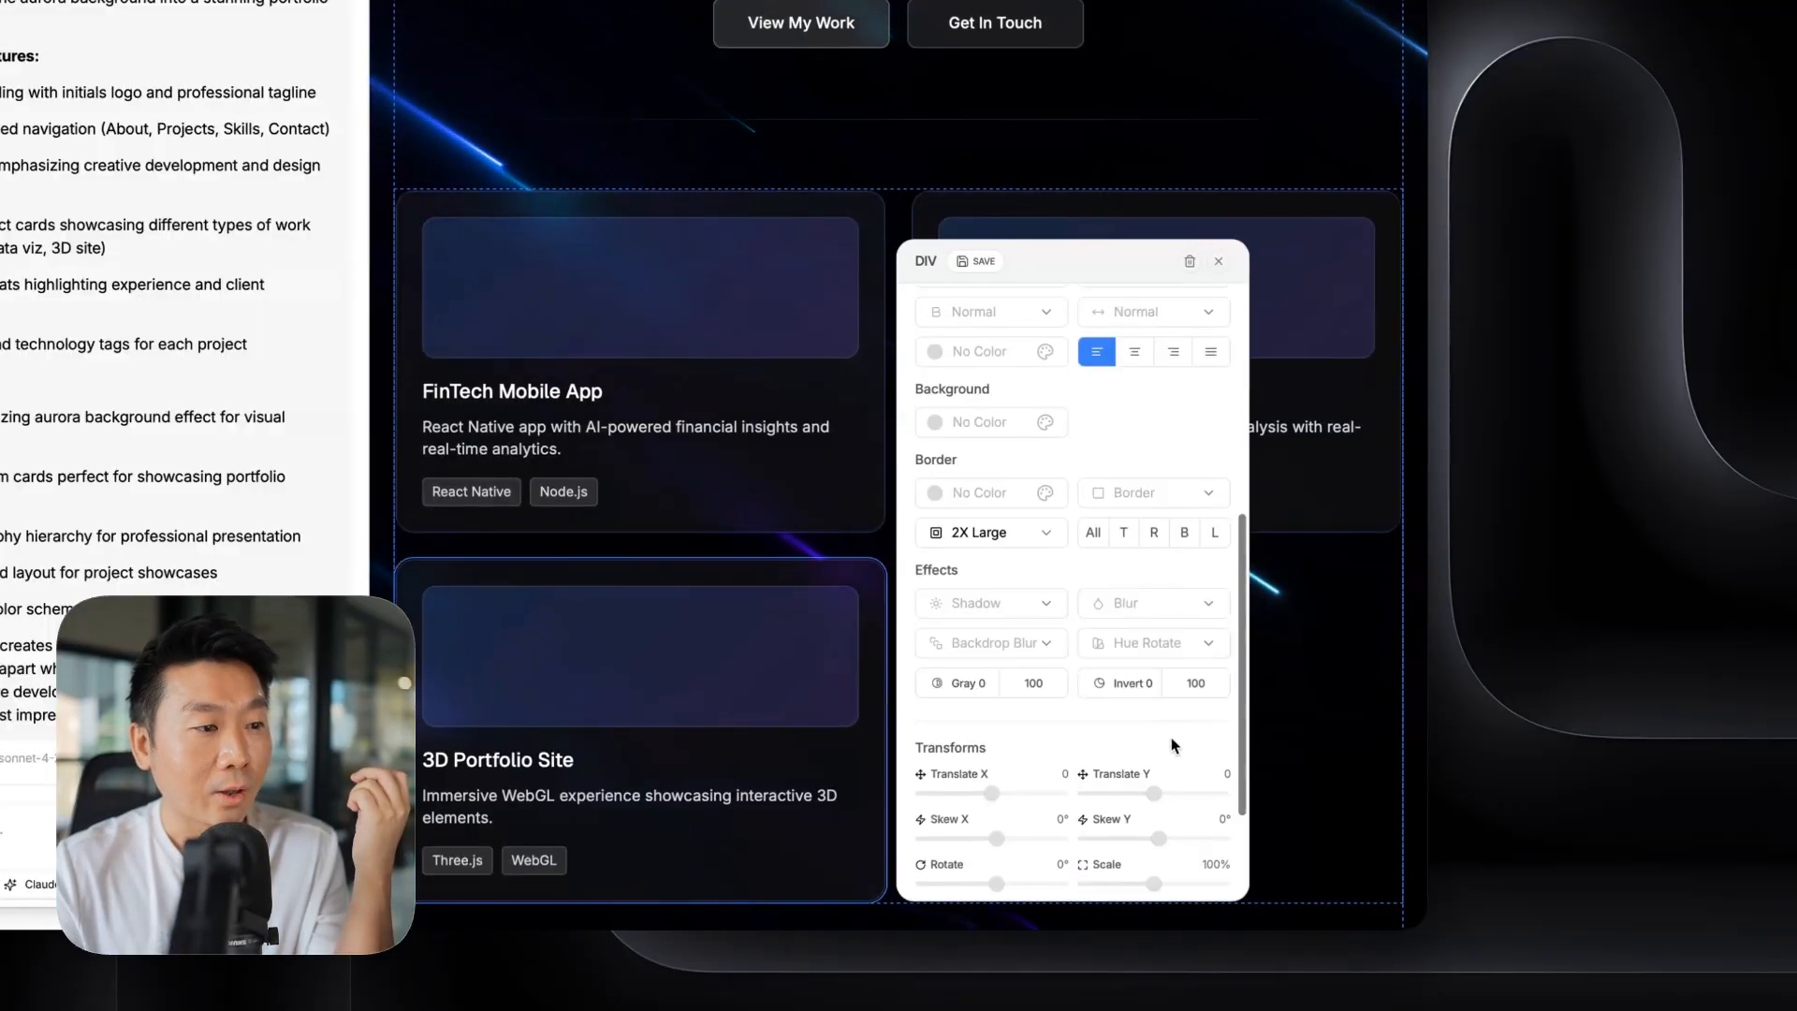
scroll(1172, 746, up, 5)
click(1190, 267)
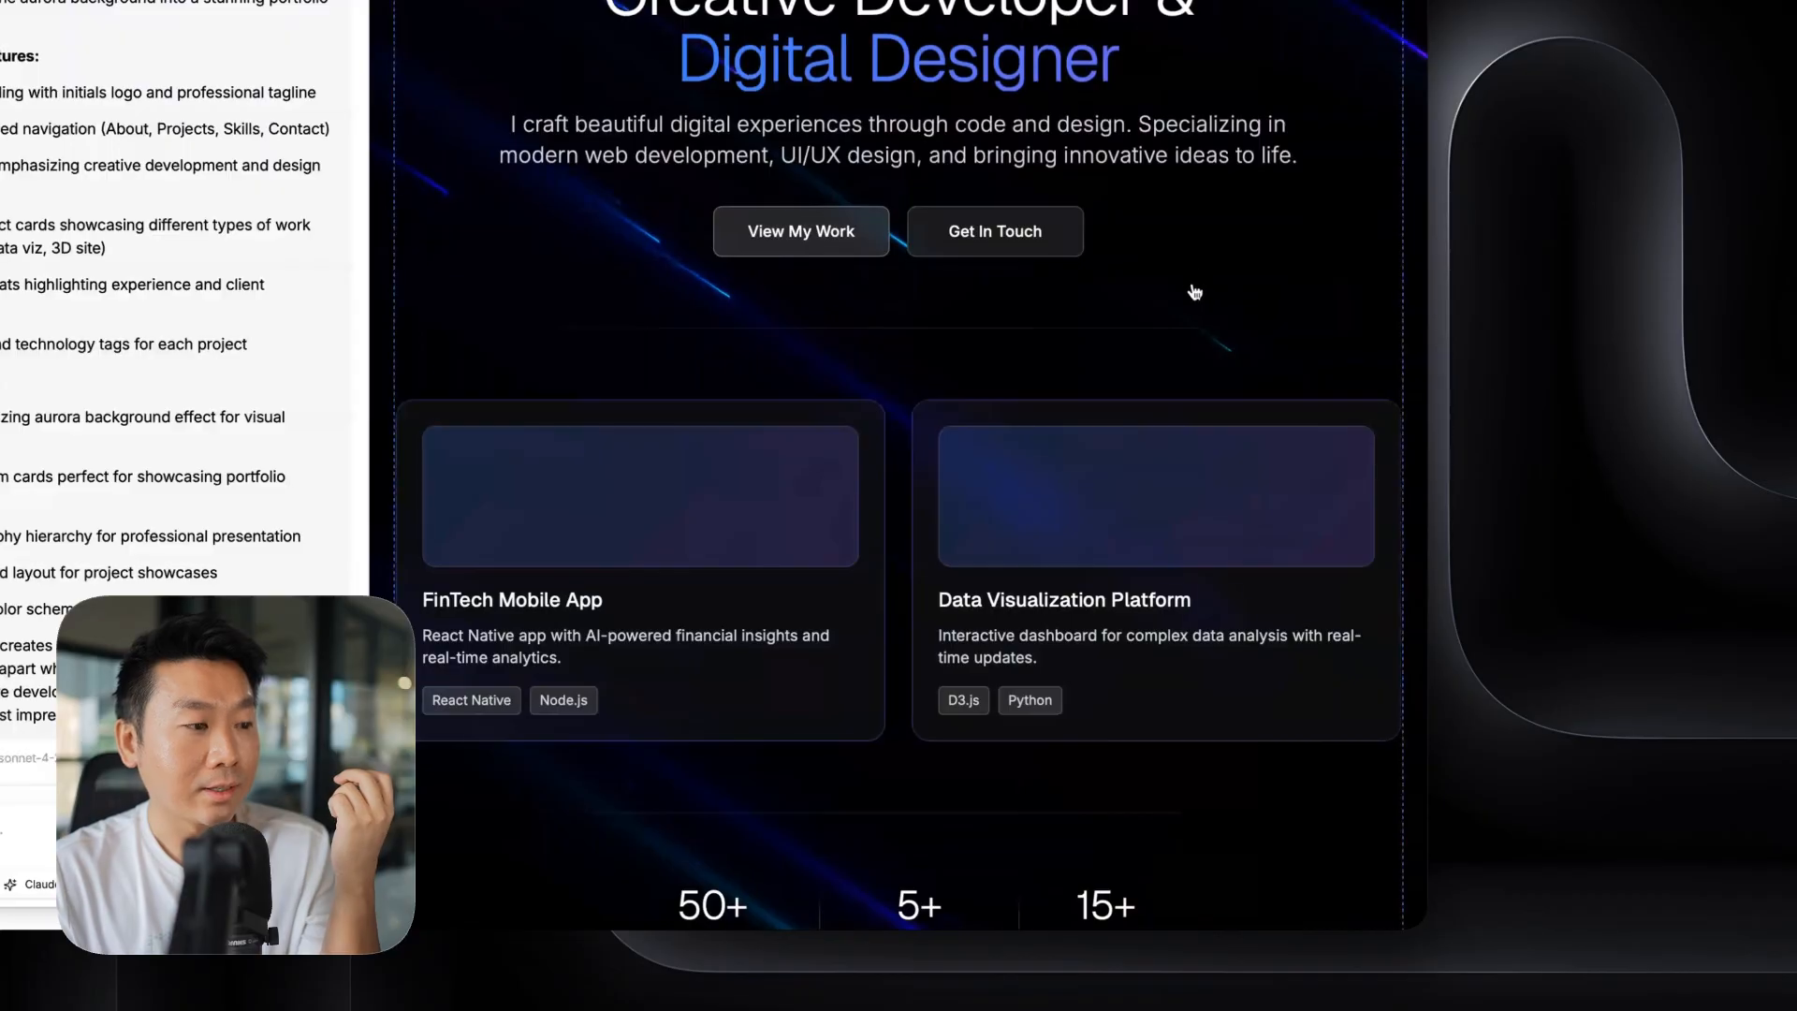
scroll(1245, 510, down, 1)
scroll(1267, 442, up, 1)
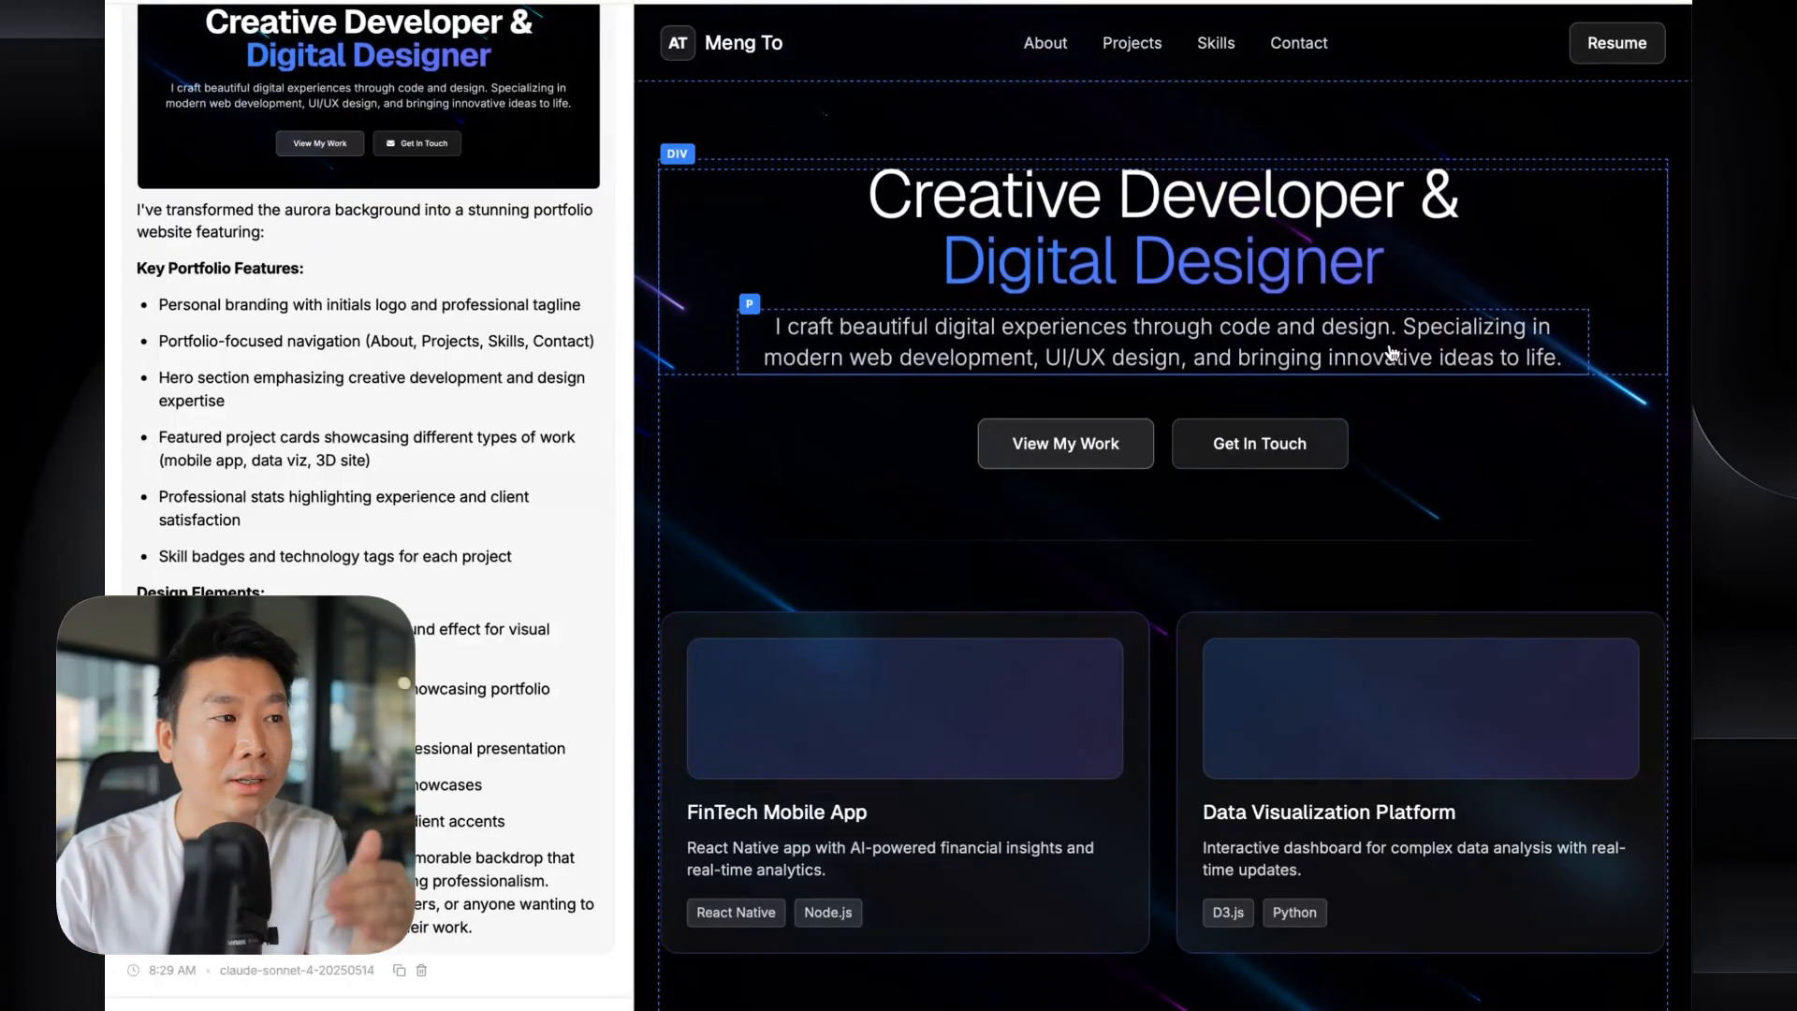
- Recheck the properties of the hero heading and description, and save the changes to the aurora portfolio
click(1275, 211)
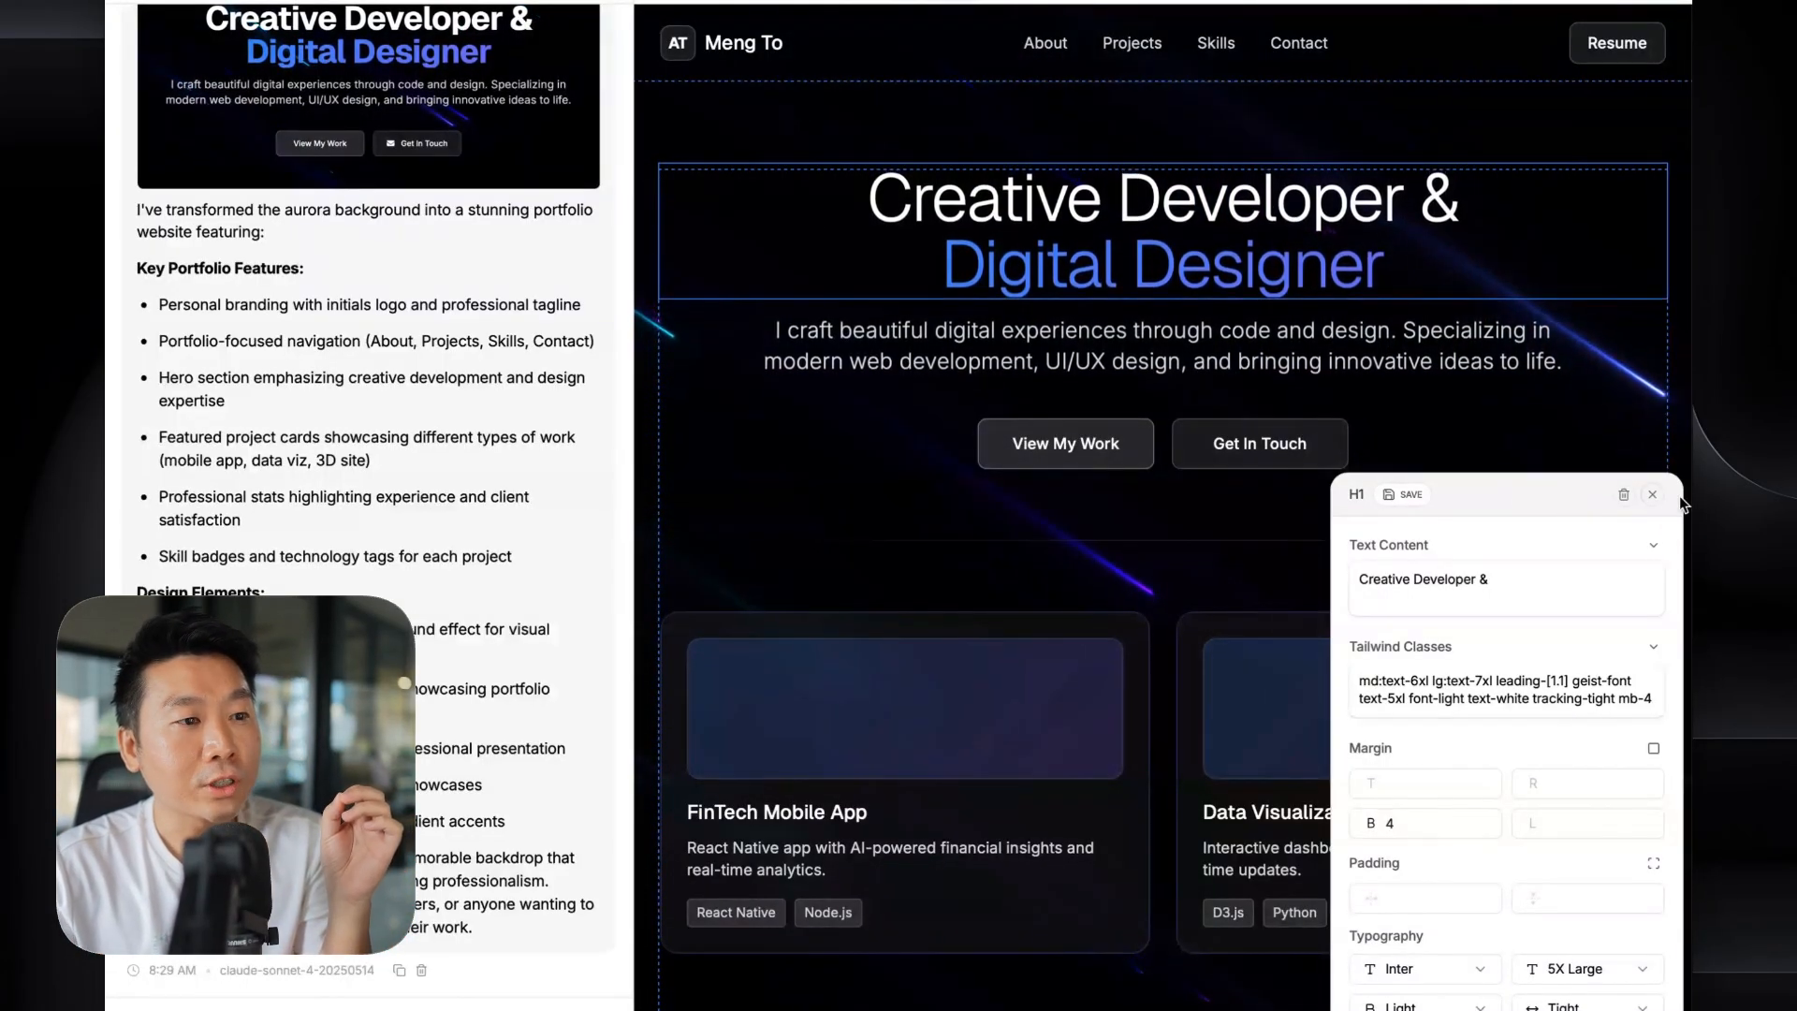
click(1573, 490)
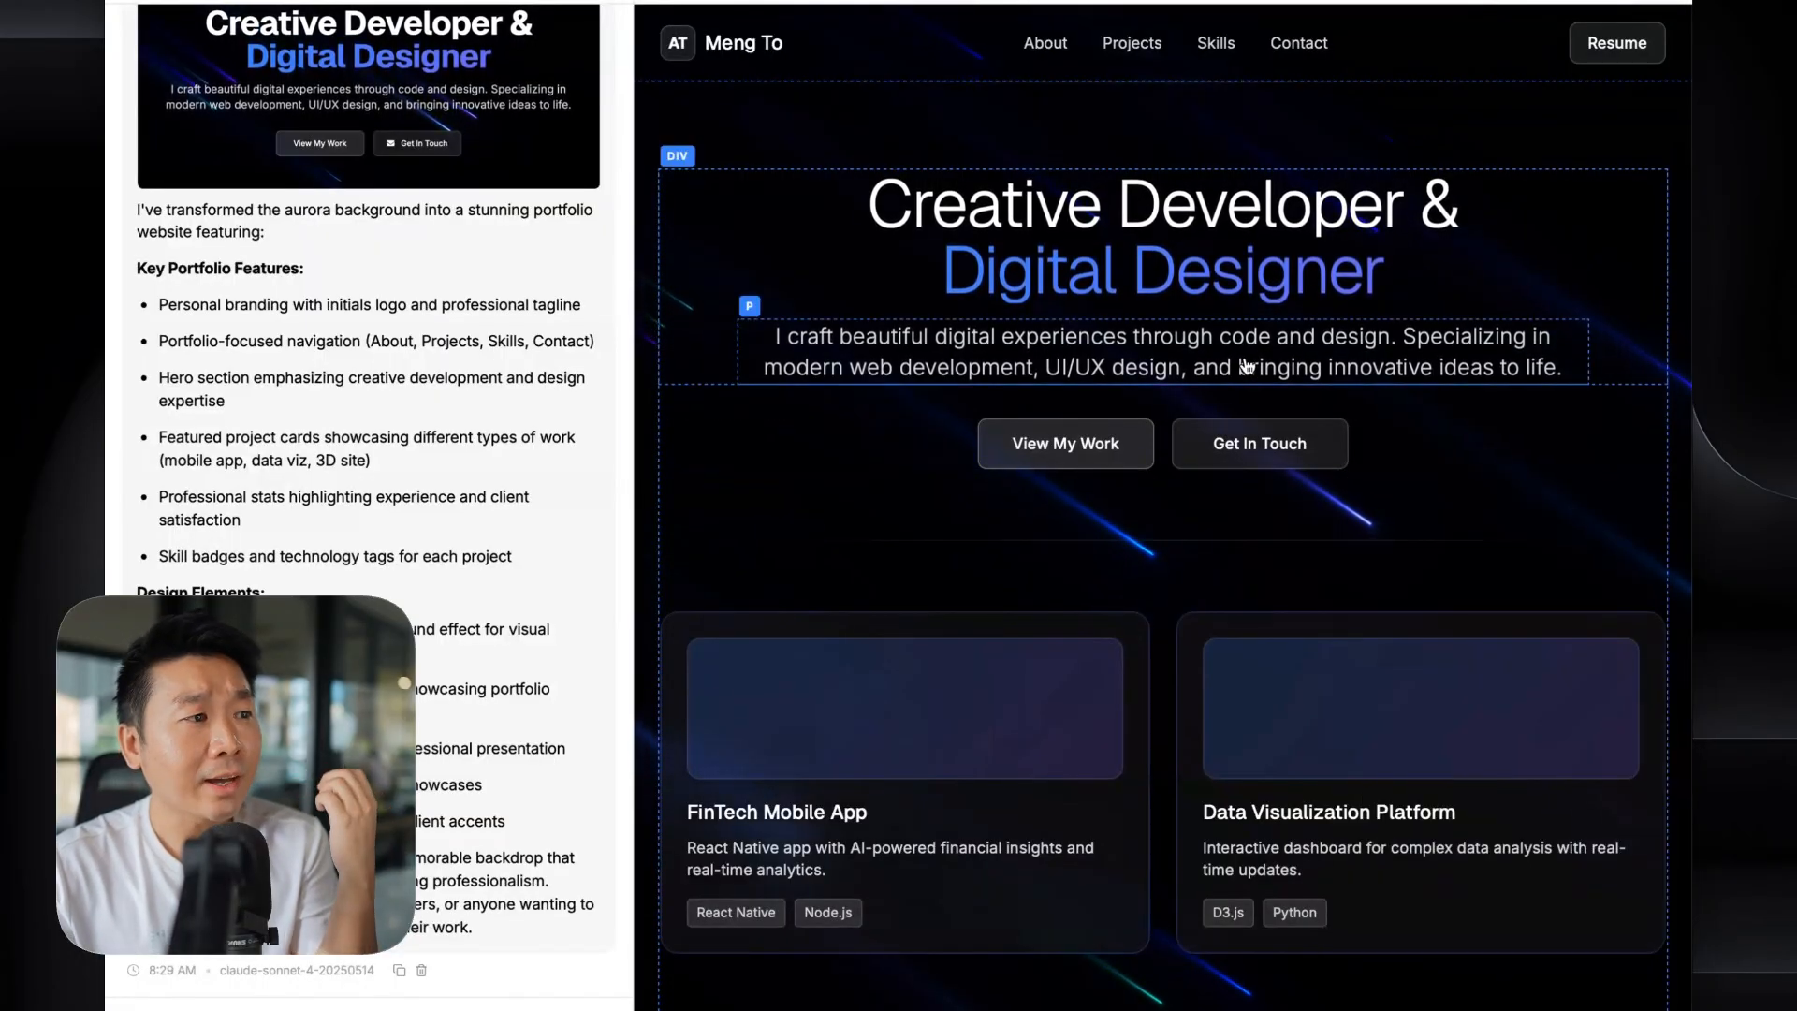
click(1228, 365)
click(1575, 491)
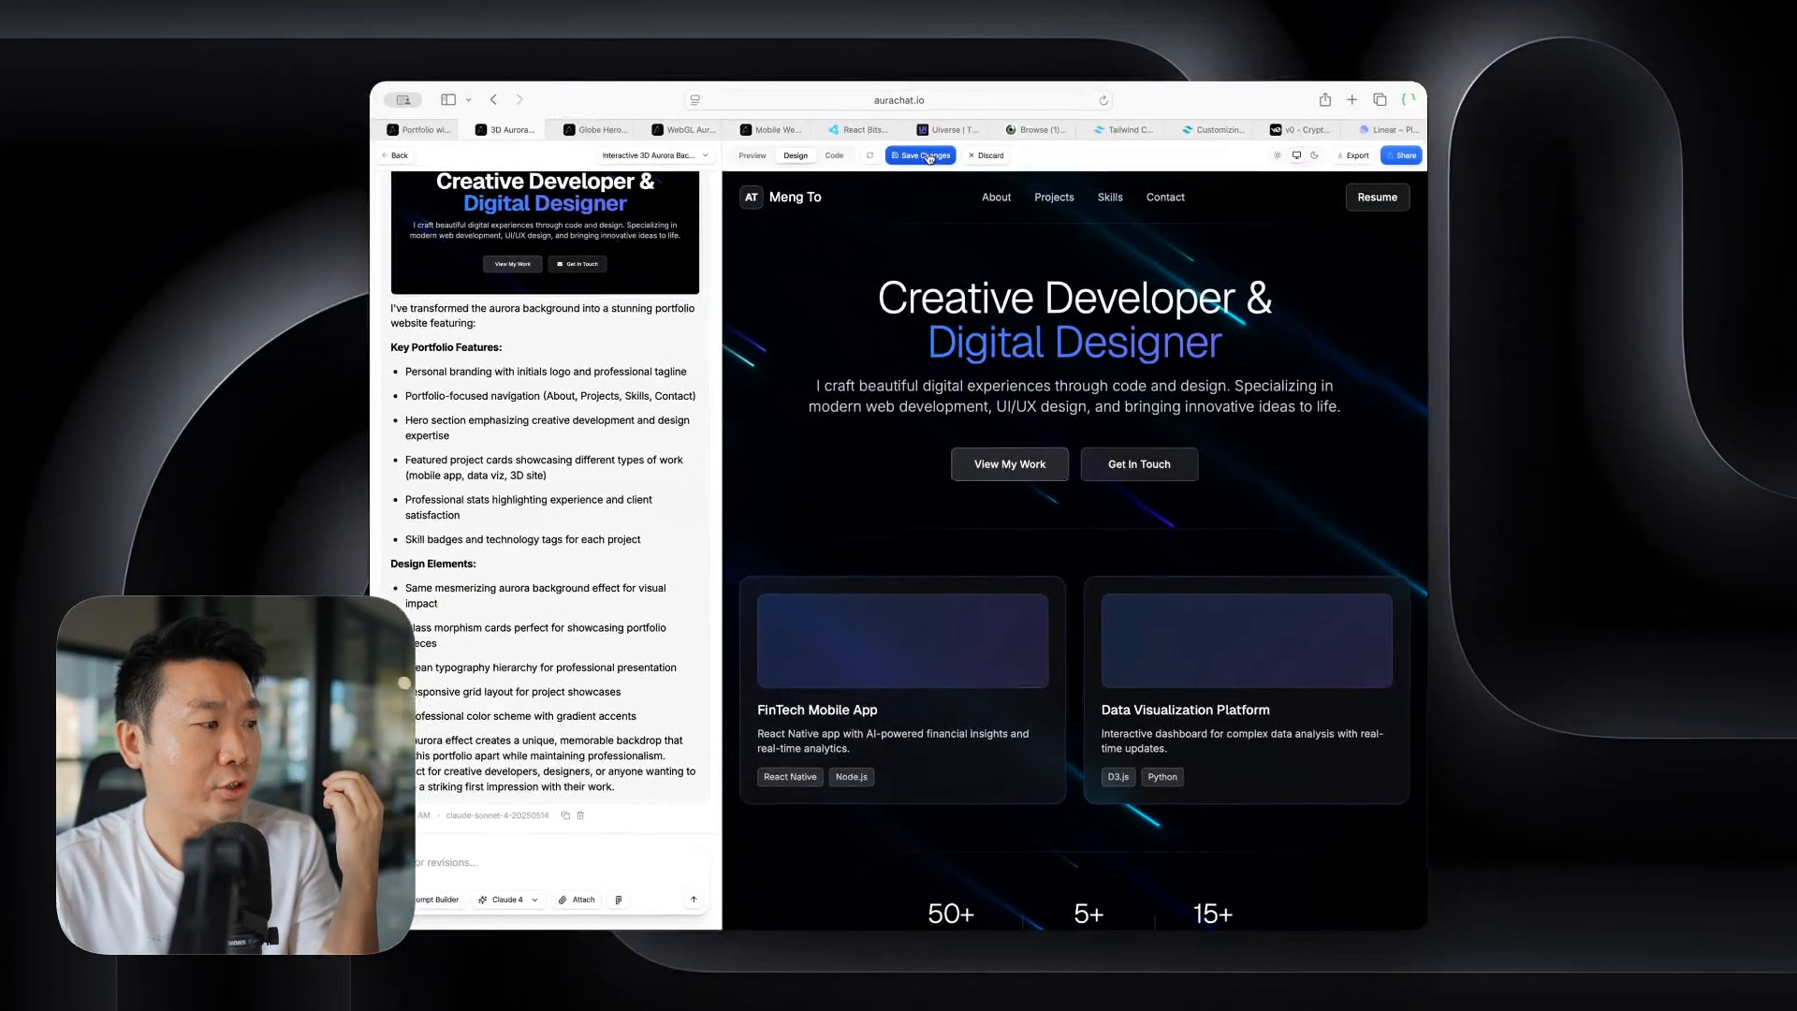
click(925, 155)
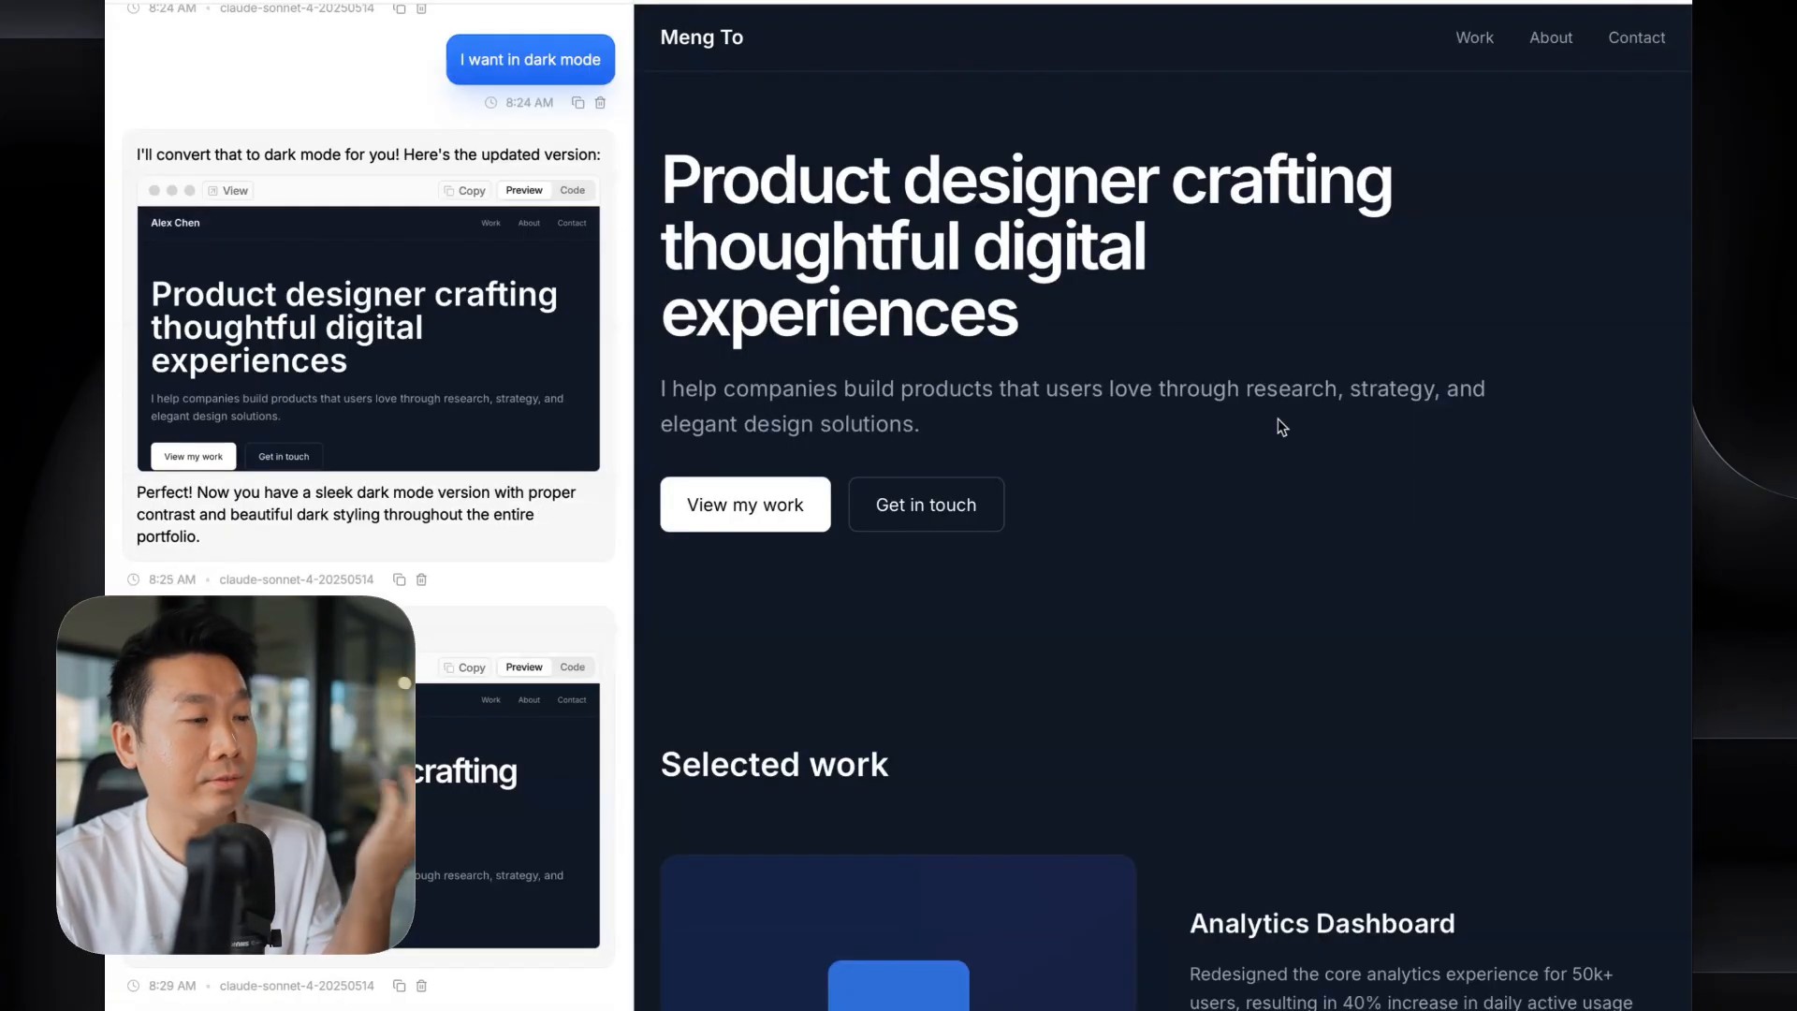
- Look over the dark product designer portfolio down to its About me section, and its chat history
scroll(1279, 418, down, 10)
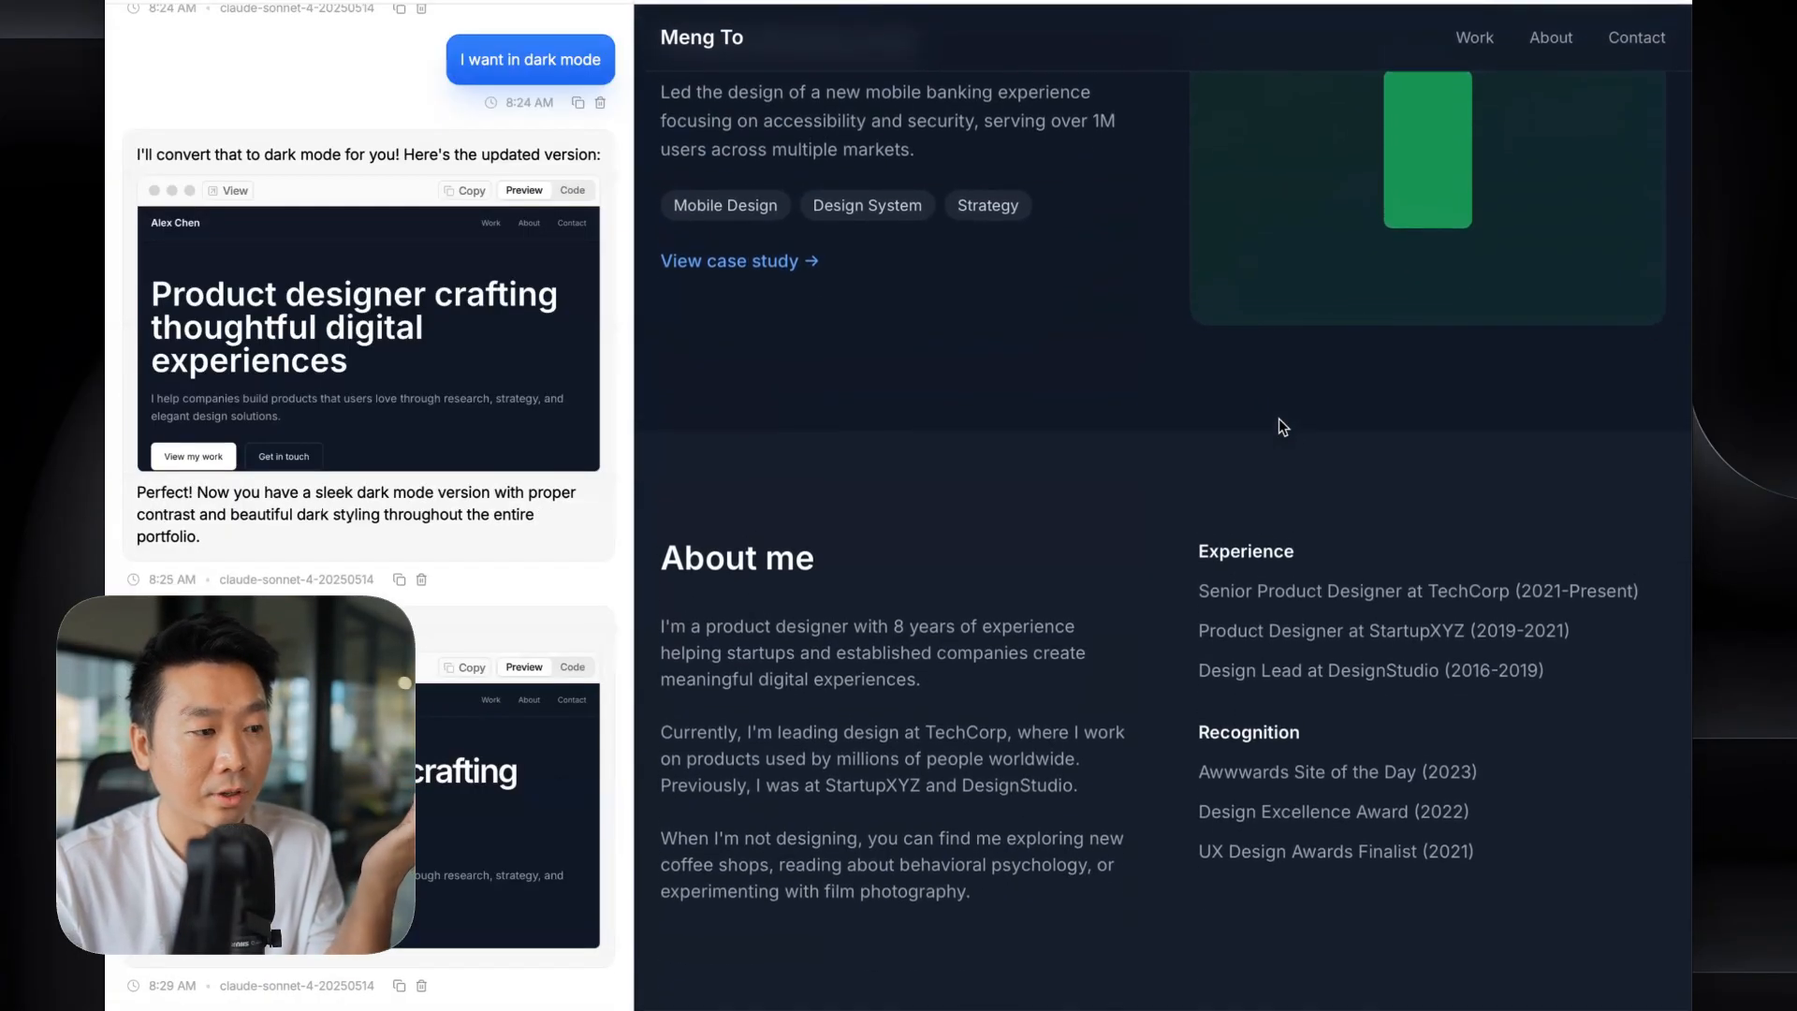
scroll(1279, 419, up, 10)
scroll(1279, 418, down, 3)
scroll(1279, 419, up, 2)
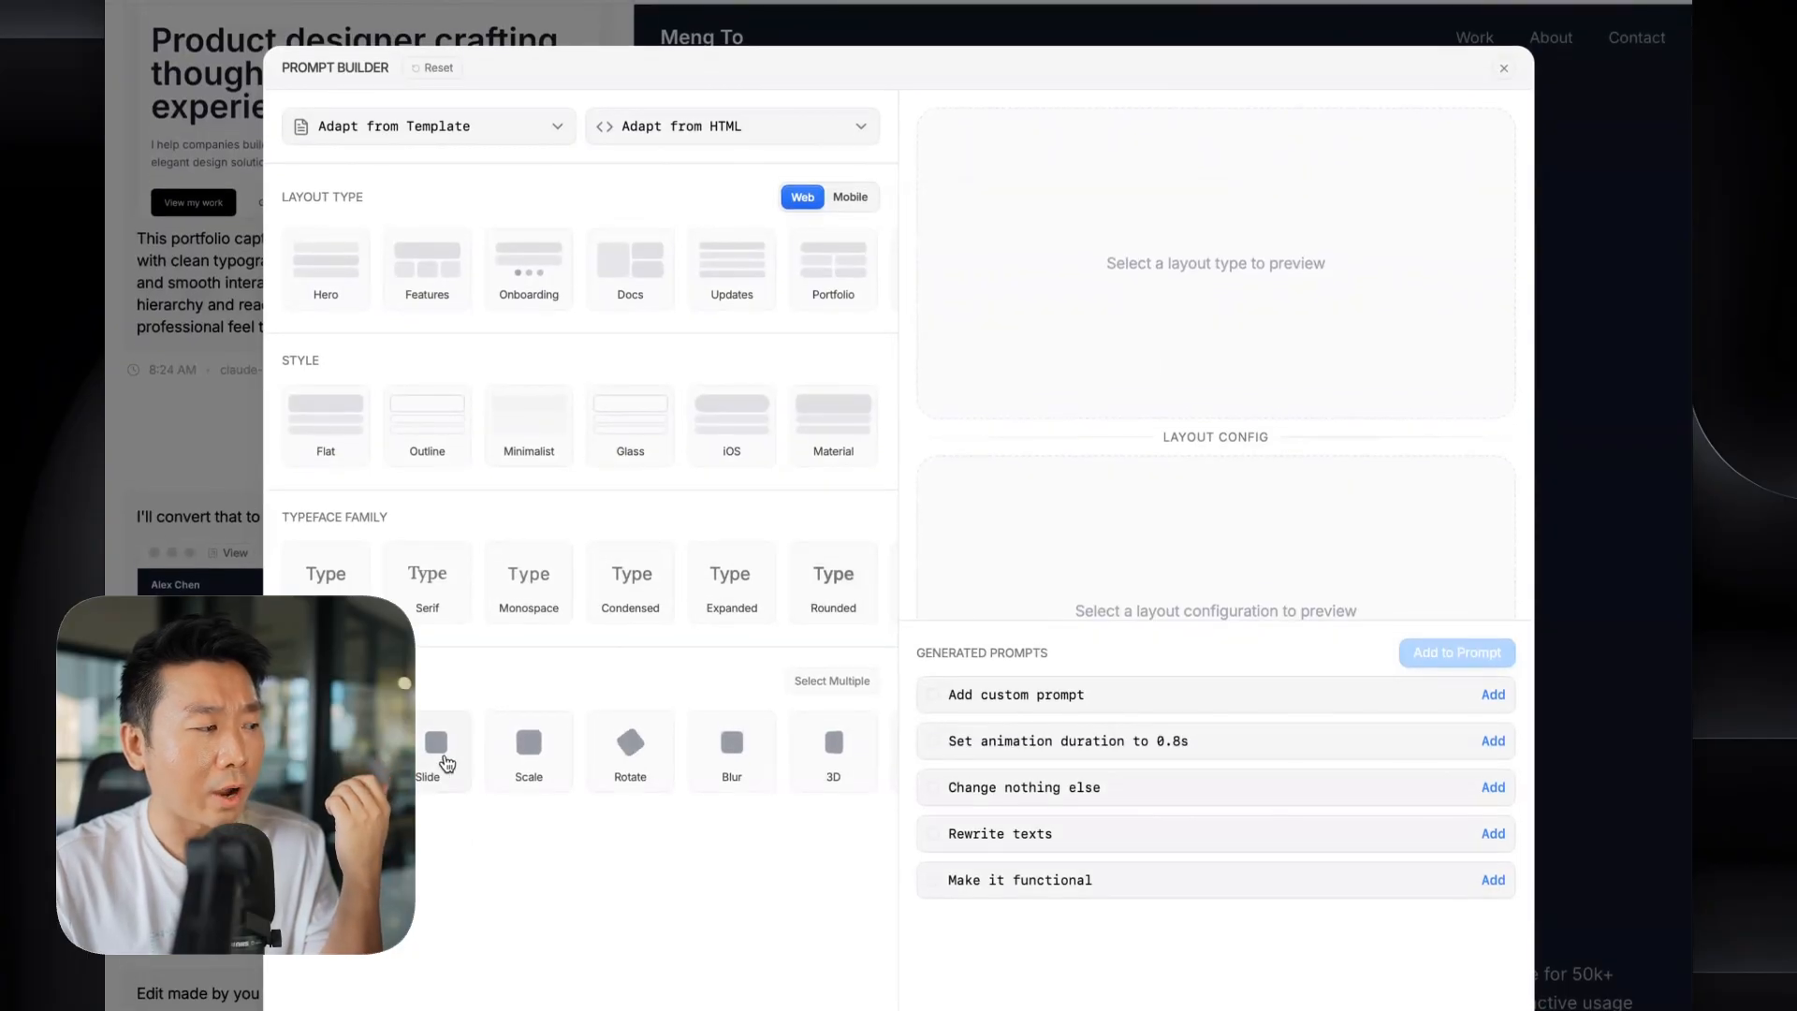
- Choose the Sans typeface family in the Prompt Builder, try other heading fonts such as Manrope, and settle on Inter
click(352, 586)
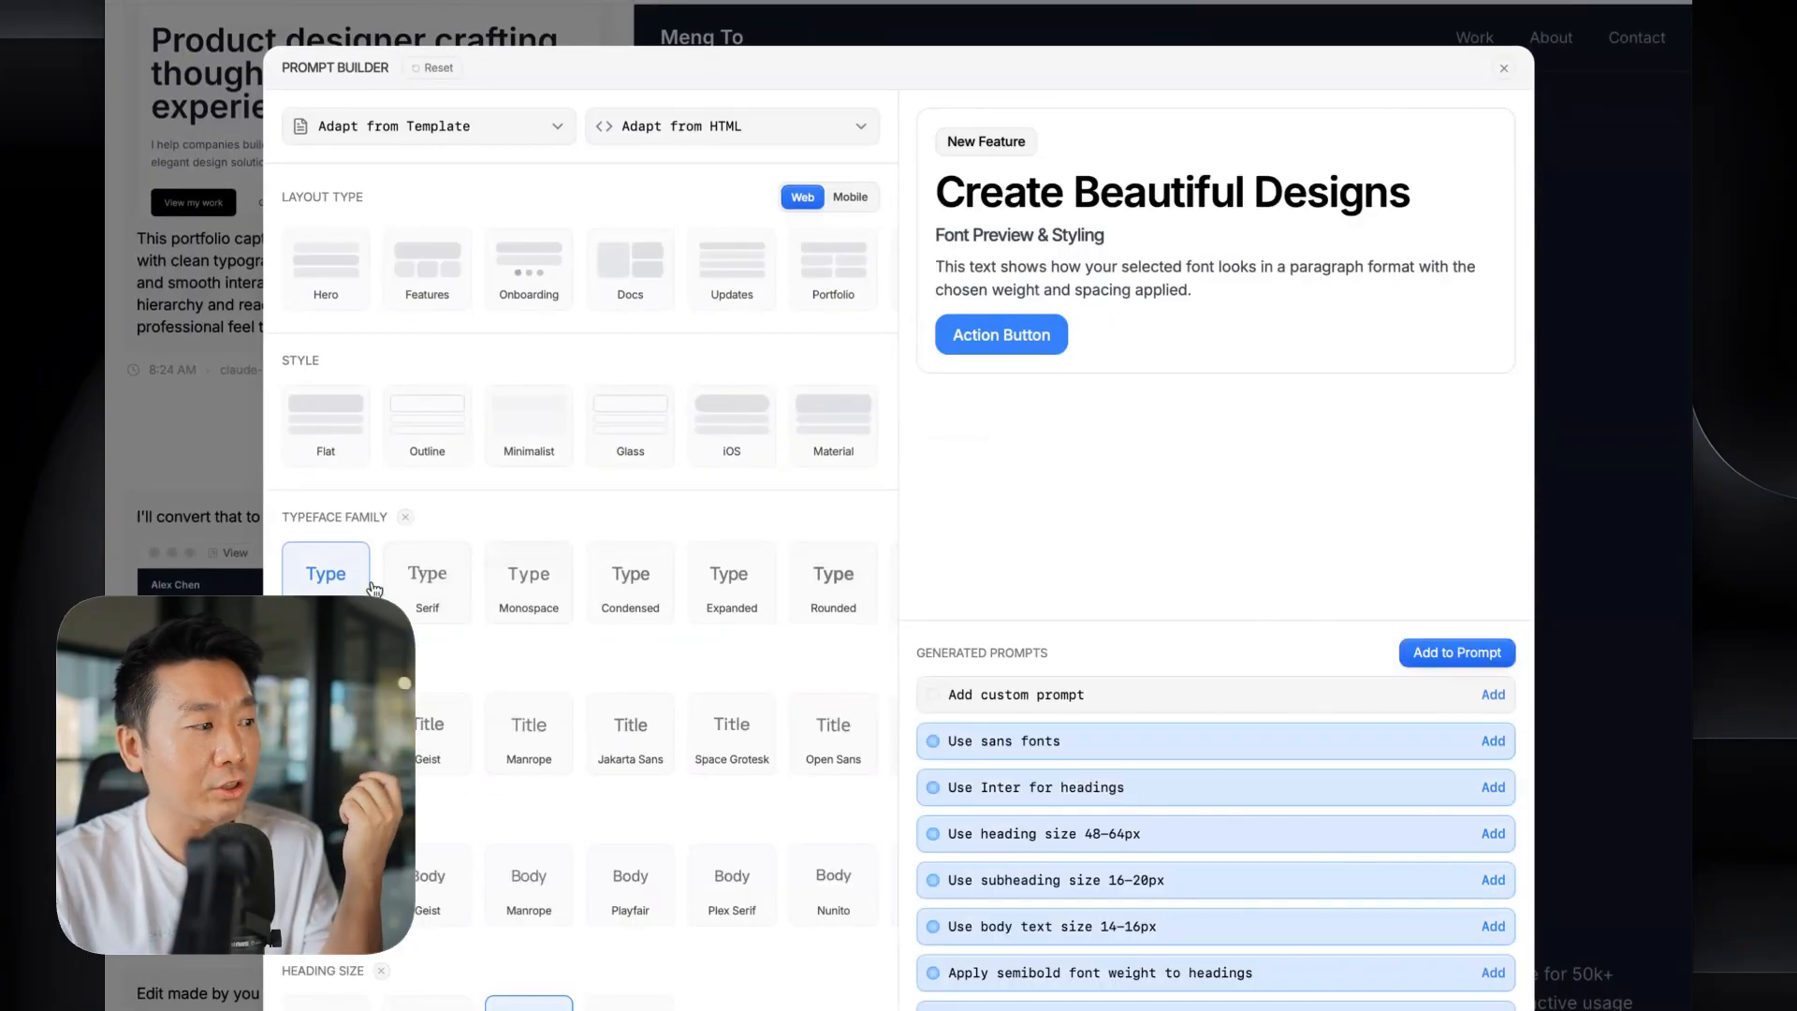
click(405, 517)
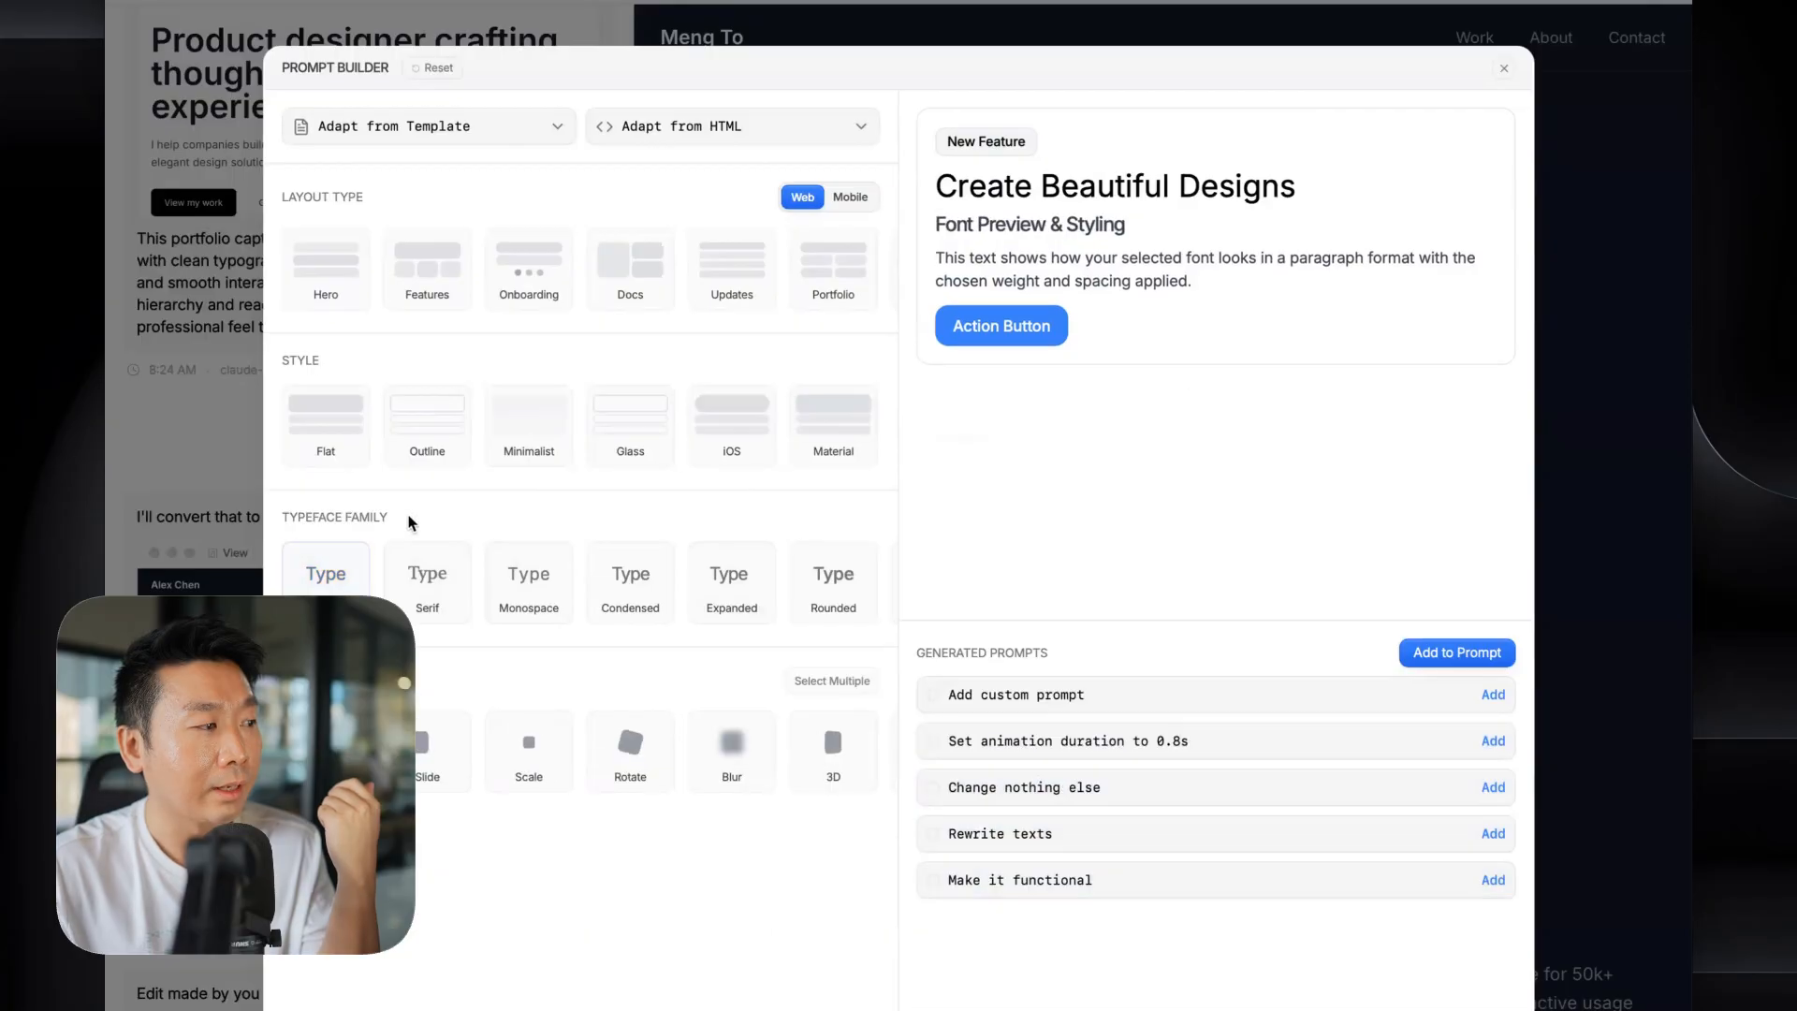
click(323, 588)
click(454, 754)
click(567, 755)
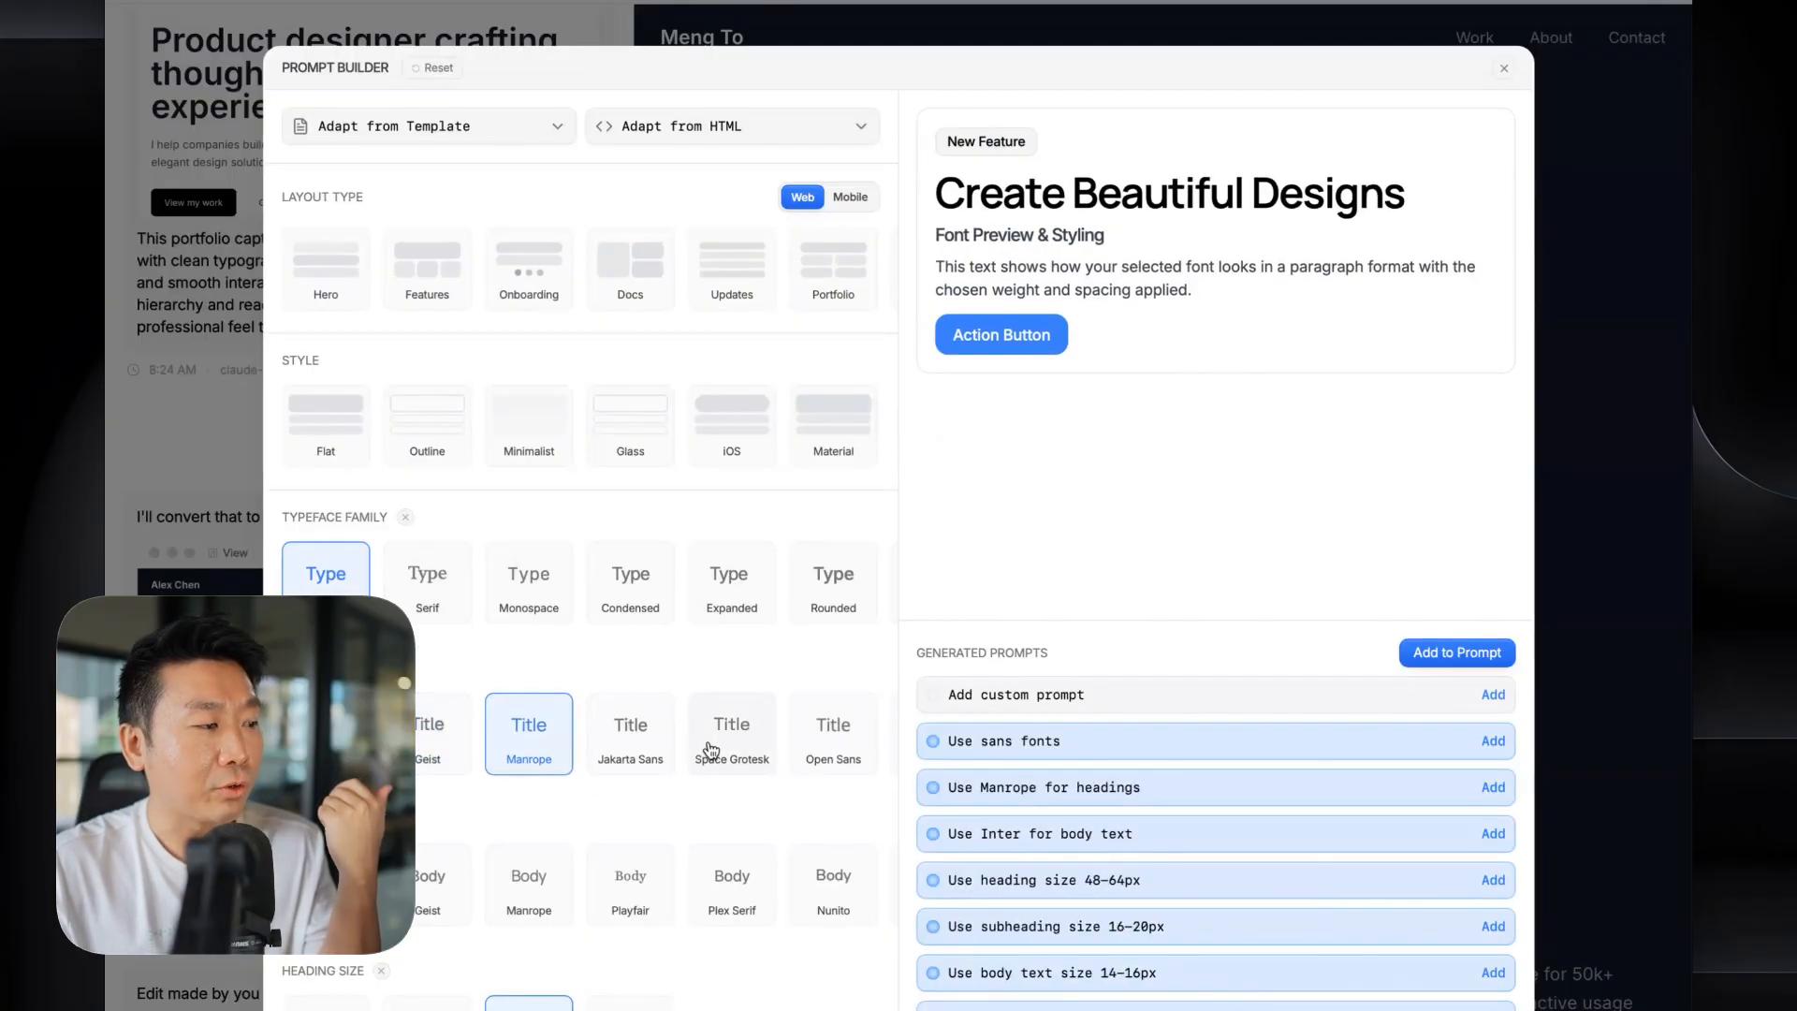
click(726, 744)
click(863, 746)
click(513, 749)
click(436, 744)
click(337, 740)
- Review the Prompt Builder's font size and weight options, trying another heading weight and returning to semibold
scroll(768, 690, down, 2)
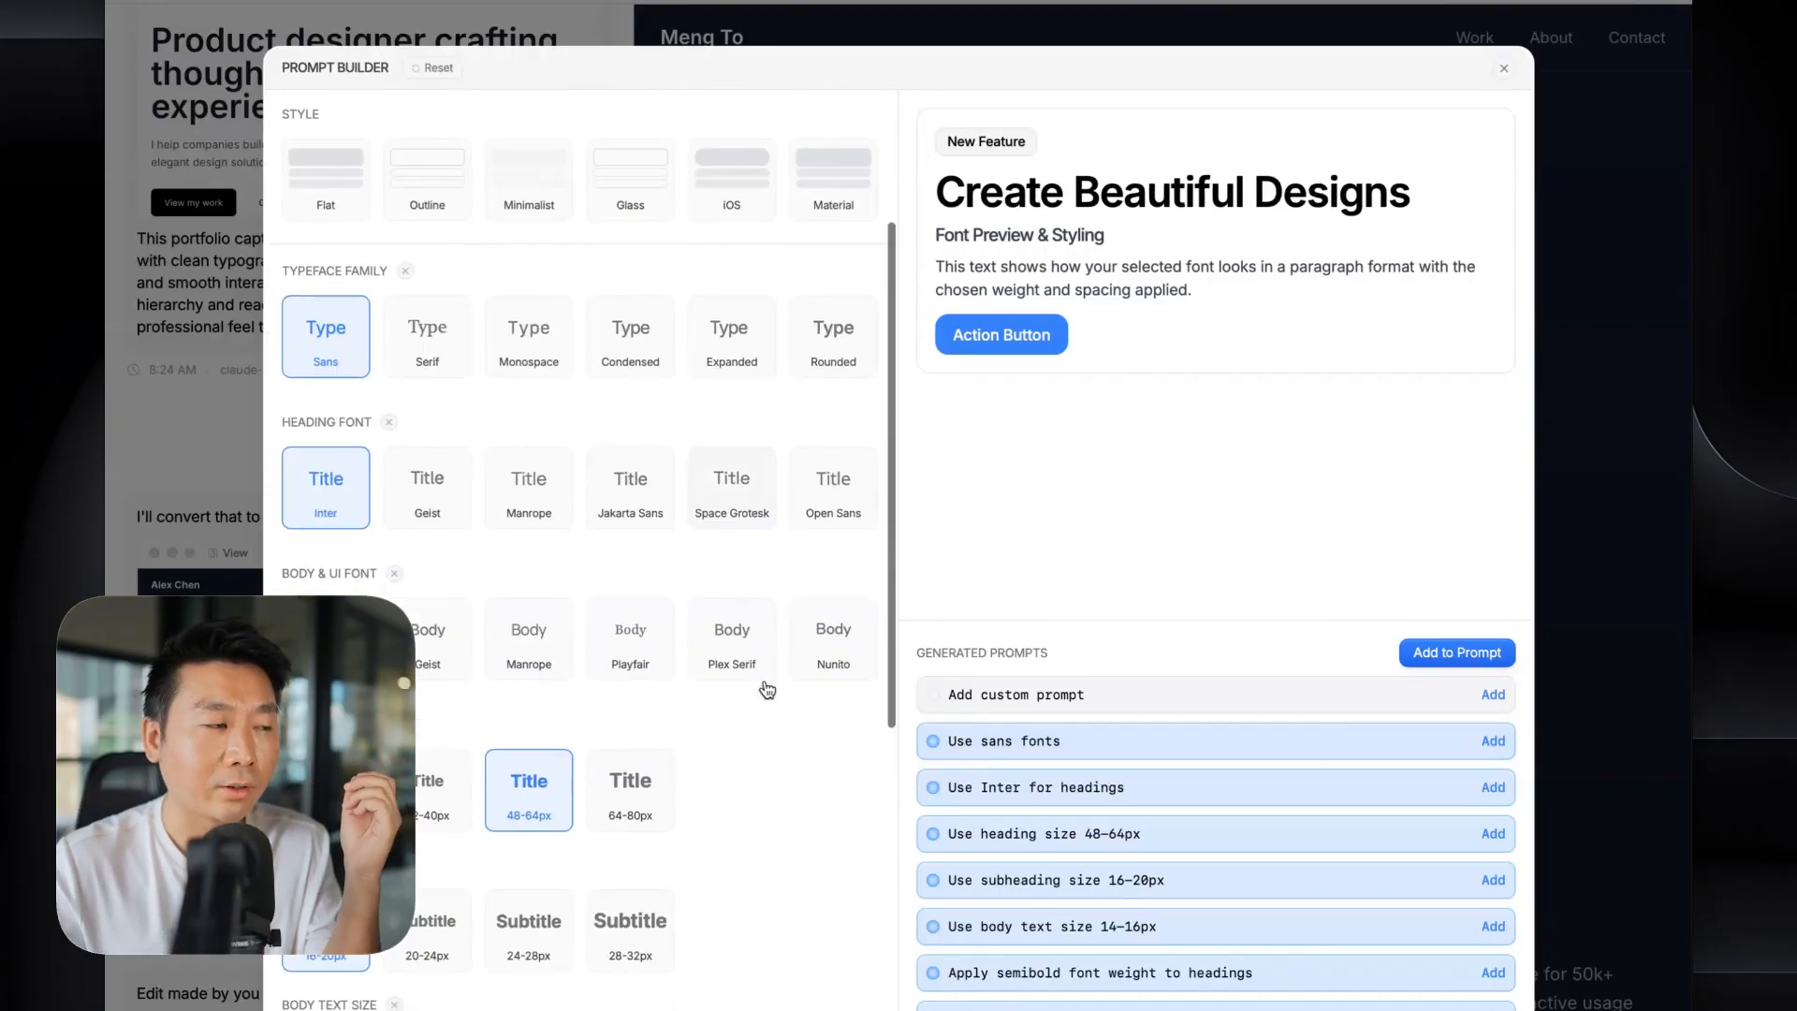
scroll(768, 690, down, 3)
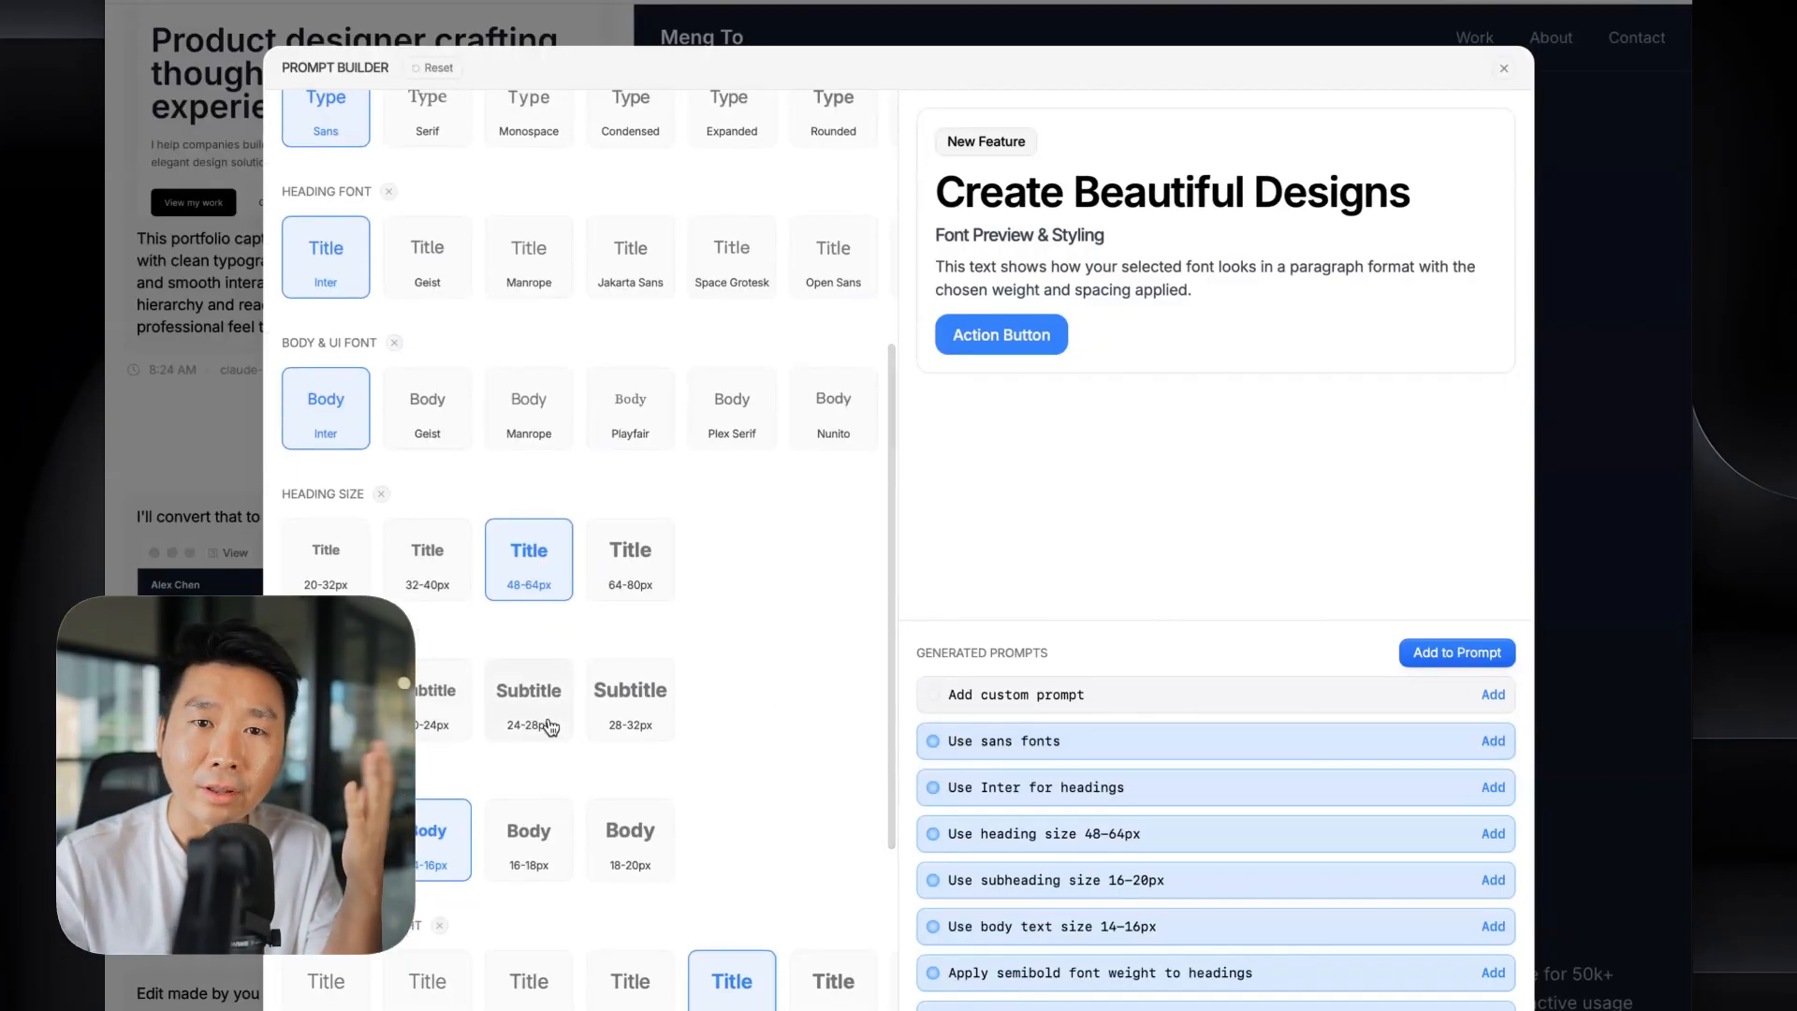
scroll(551, 728, down, 4)
scroll(550, 722, up, 1)
click(833, 721)
click(728, 722)
scroll(749, 730, up, 2)
scroll(749, 730, up, 6)
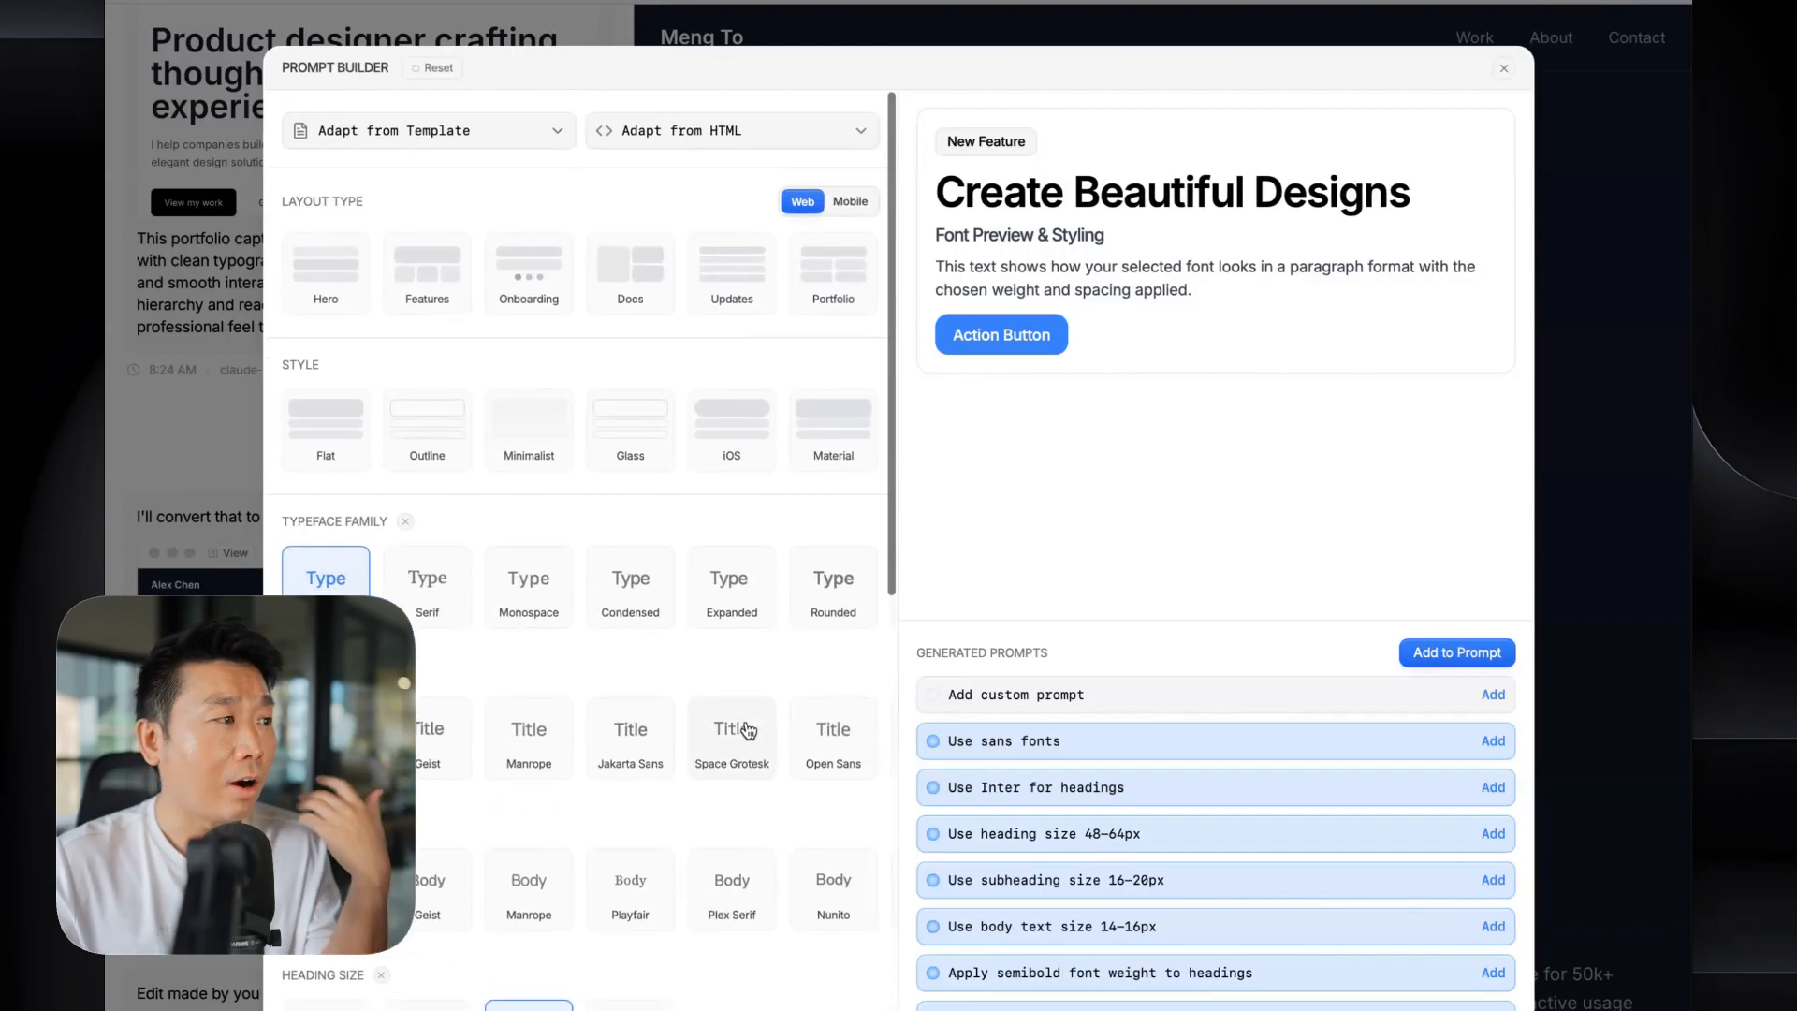
- Apply the Flat visual style and look through its theme, accent, background and border color options
click(327, 431)
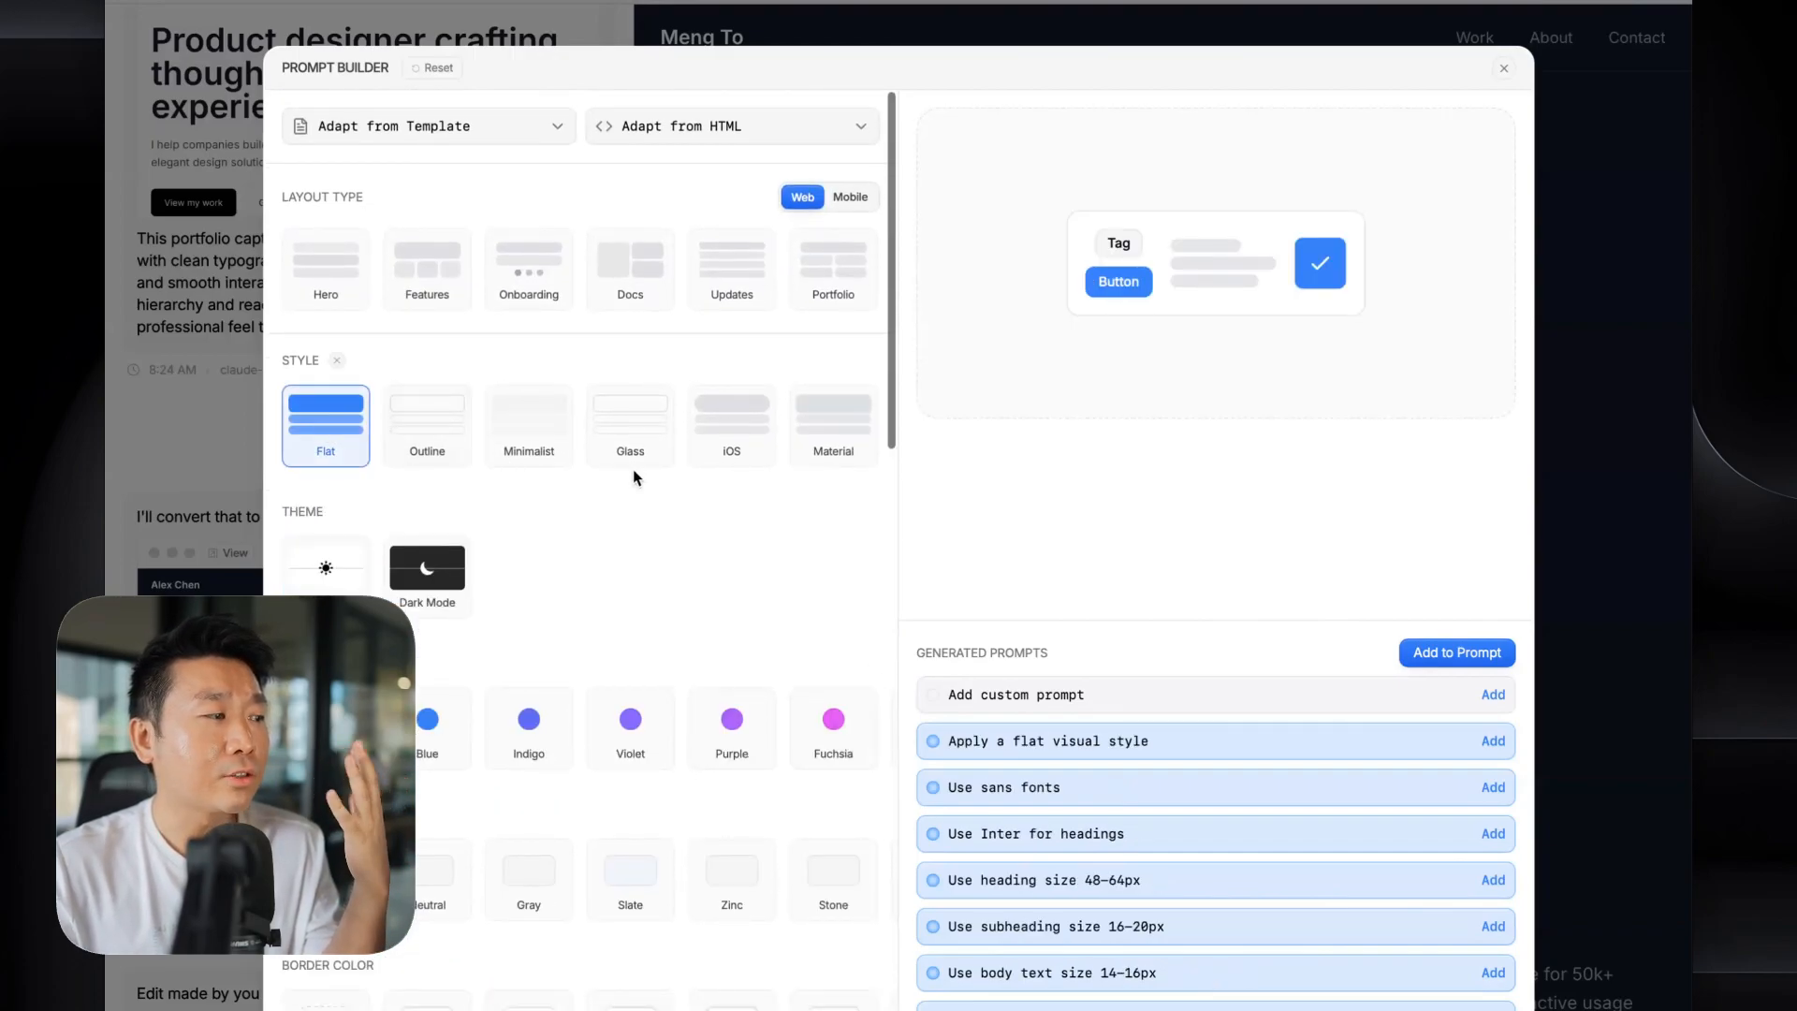
scroll(630, 514, down, 4)
scroll(615, 510, up, 4)
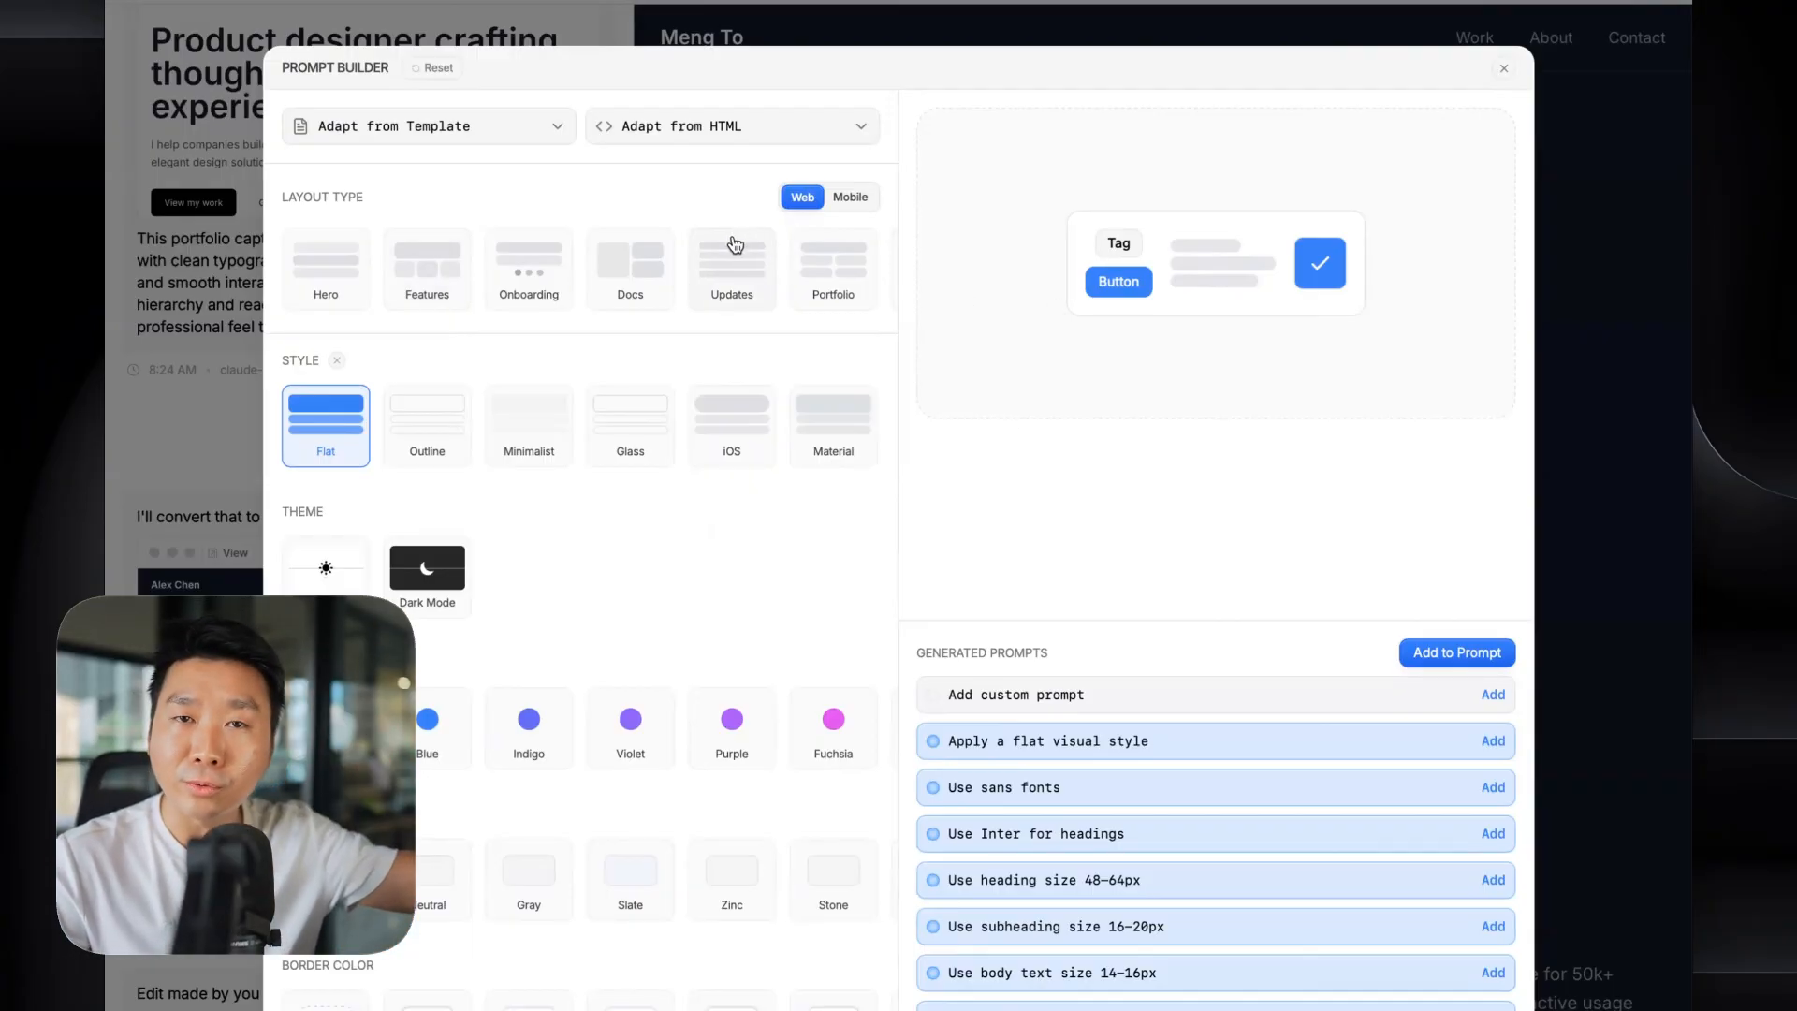
- Choose the Hero layout type and look through its available layout configurations
click(341, 286)
scroll(707, 440, right, 5)
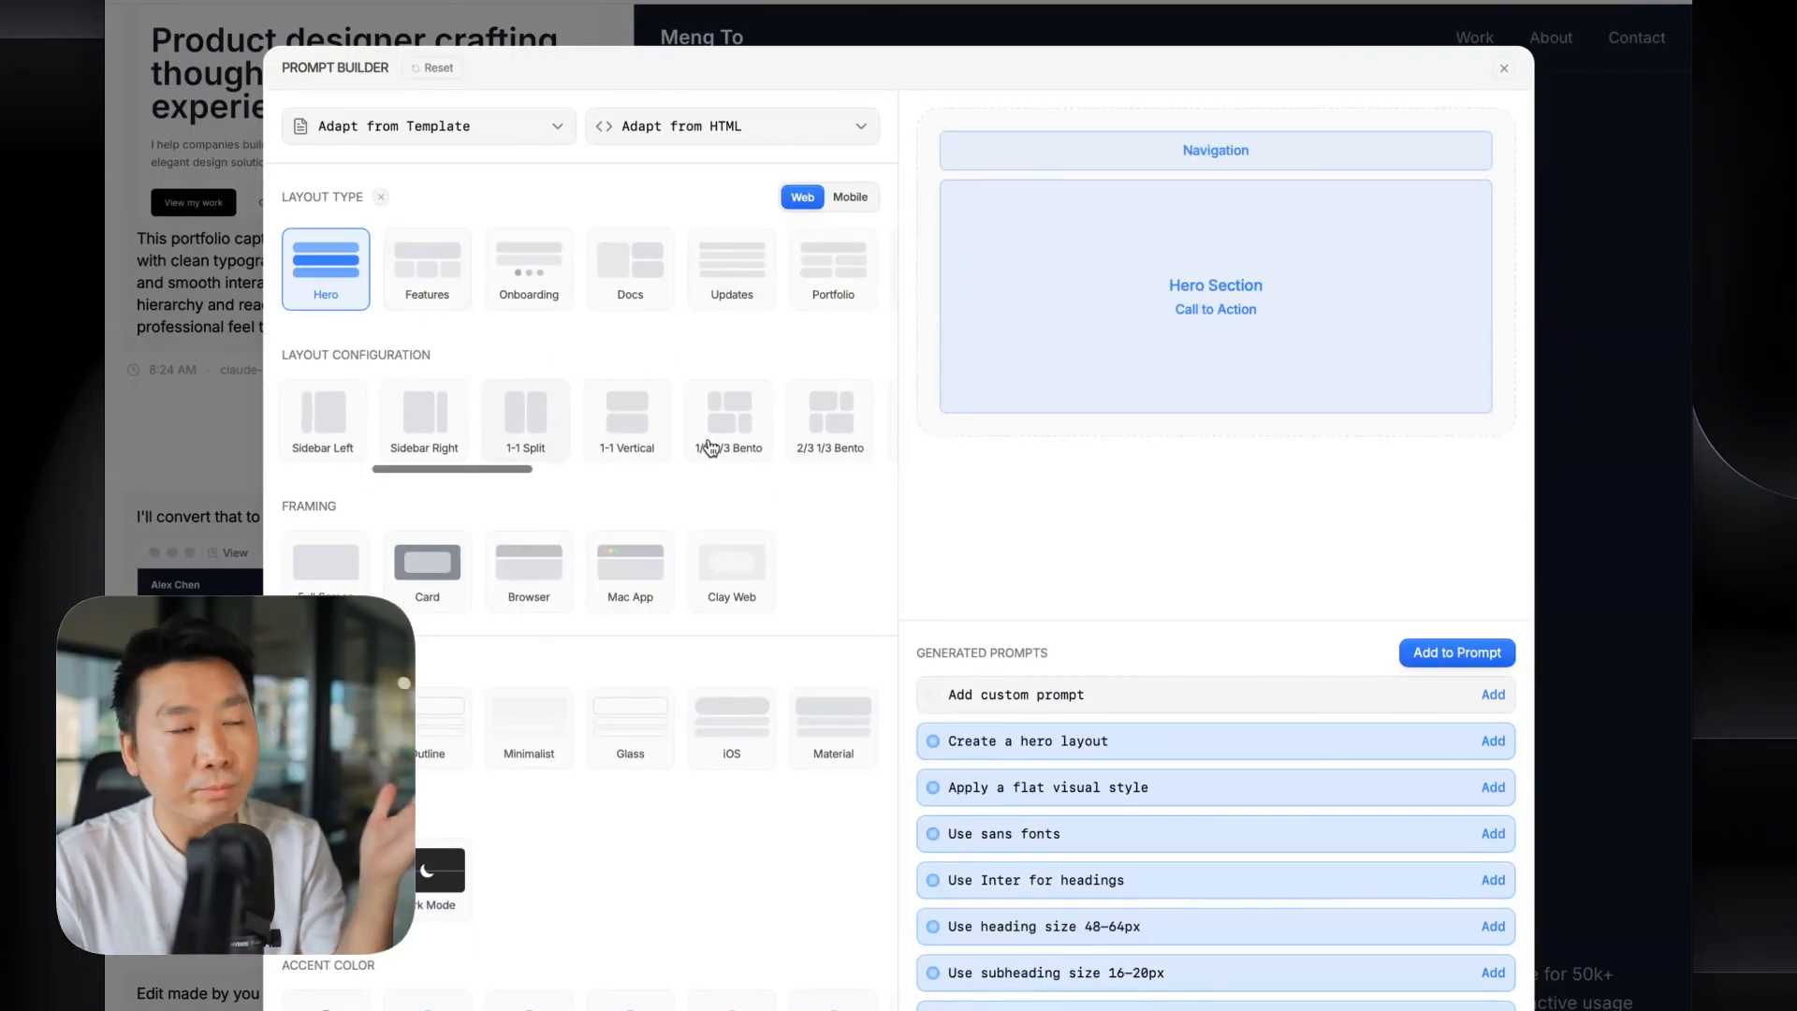
scroll(709, 441, left, 5)
- Try several layout configurations for the hero, select 1-2 Split, and set the framing to Clay Web
click(719, 437)
scroll(730, 437, right, 2)
click(732, 437)
click(650, 438)
scroll(778, 441, right, 2)
click(671, 440)
click(740, 432)
scroll(828, 431, right, 3)
click(775, 440)
click(835, 438)
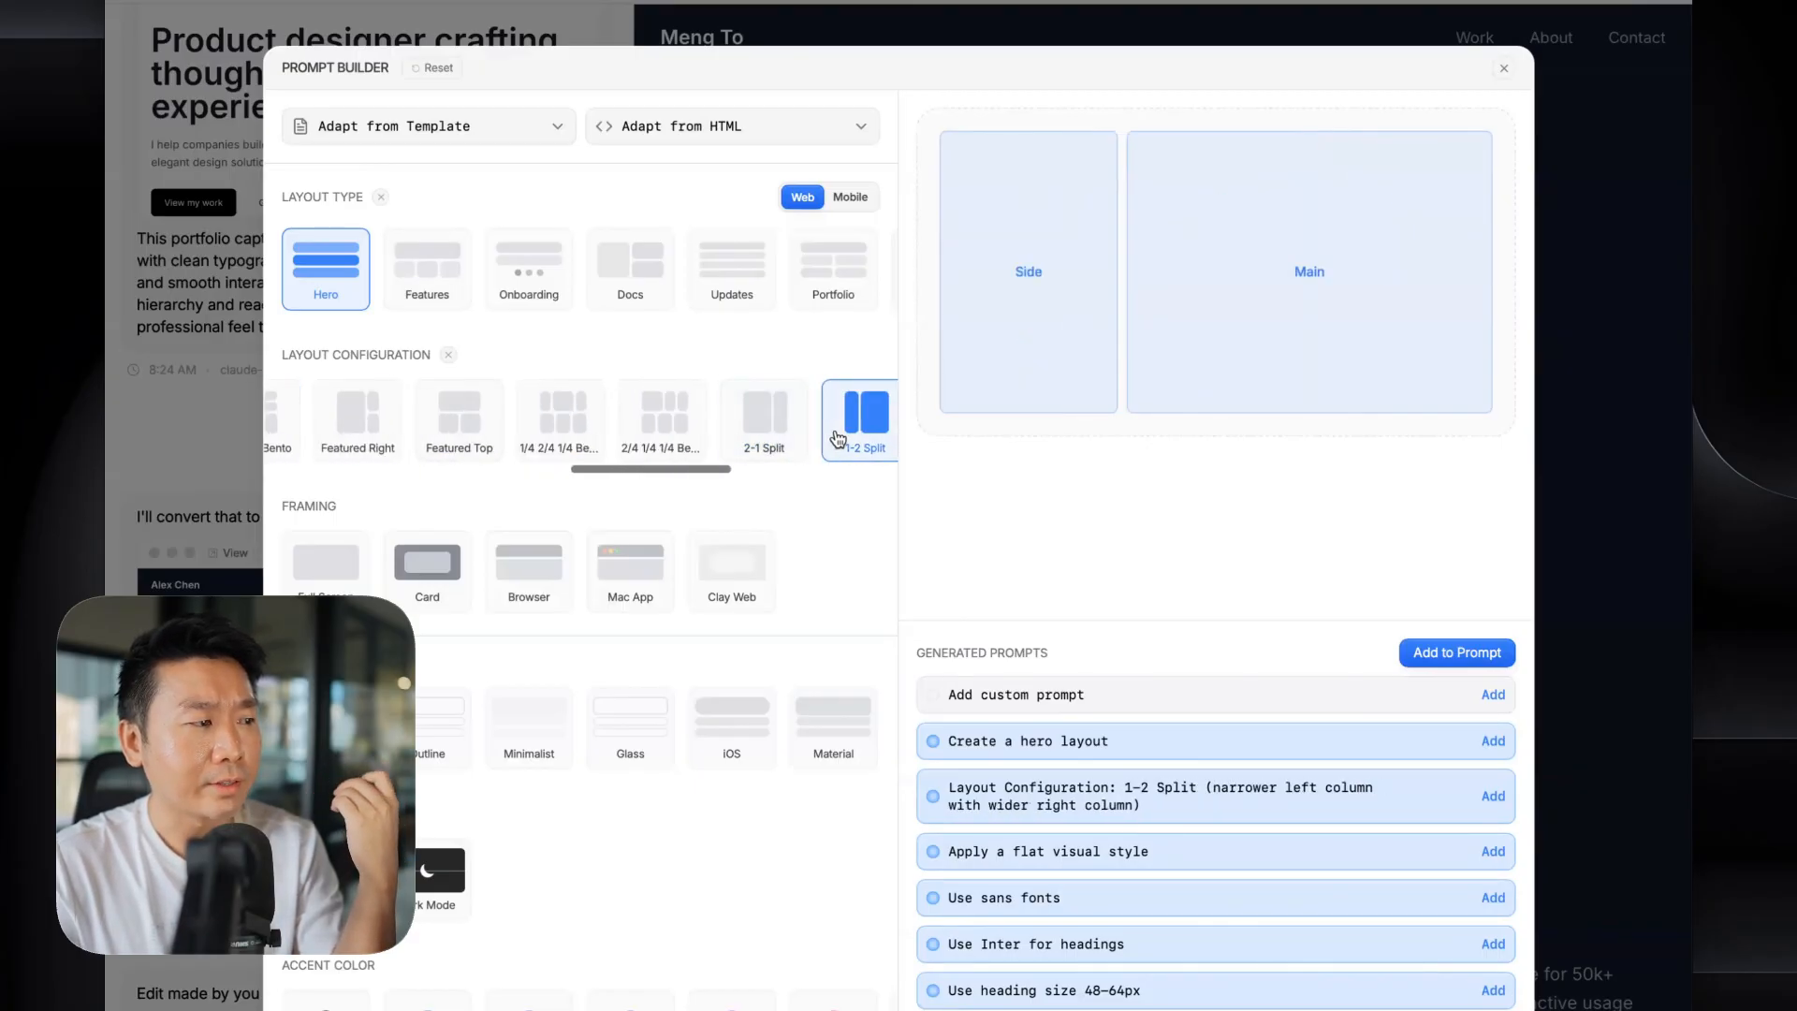
click(633, 565)
click(731, 565)
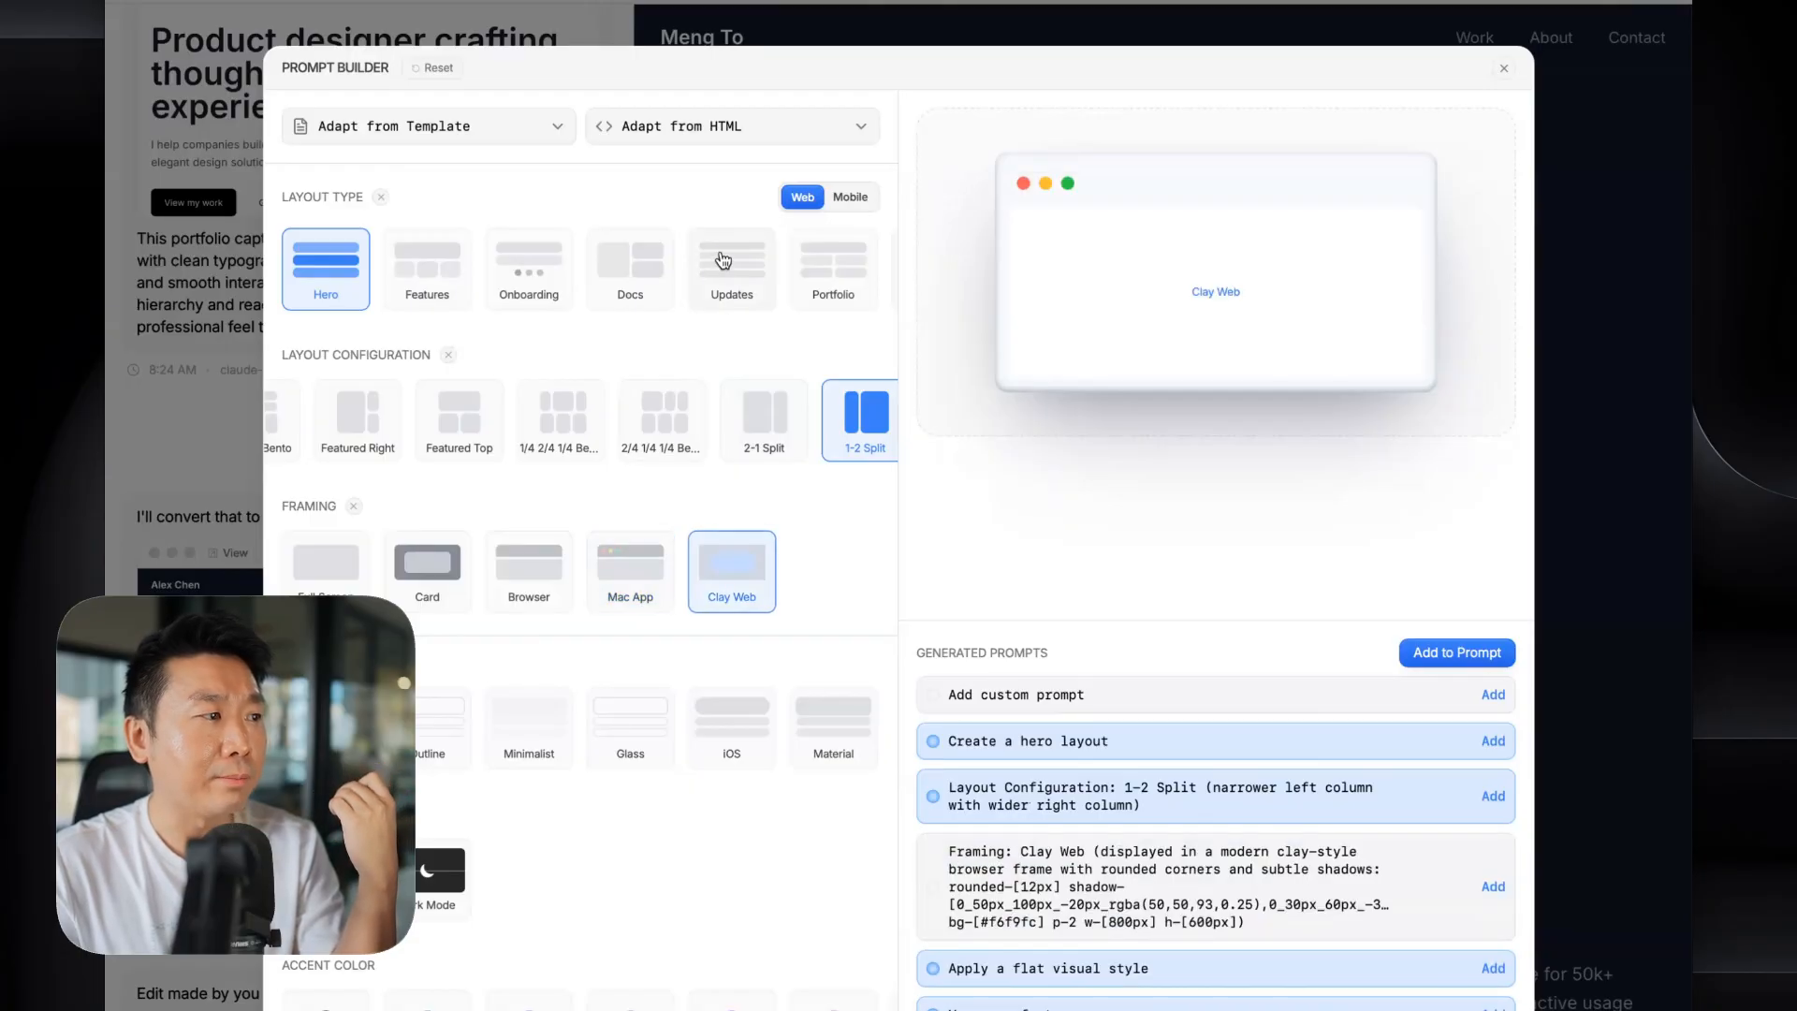
- Preview other layout types, including Updates, Portfolio, Gallery and Footer
click(732, 271)
scroll(731, 271, right, 2)
click(713, 273)
scroll(798, 291, right, 1)
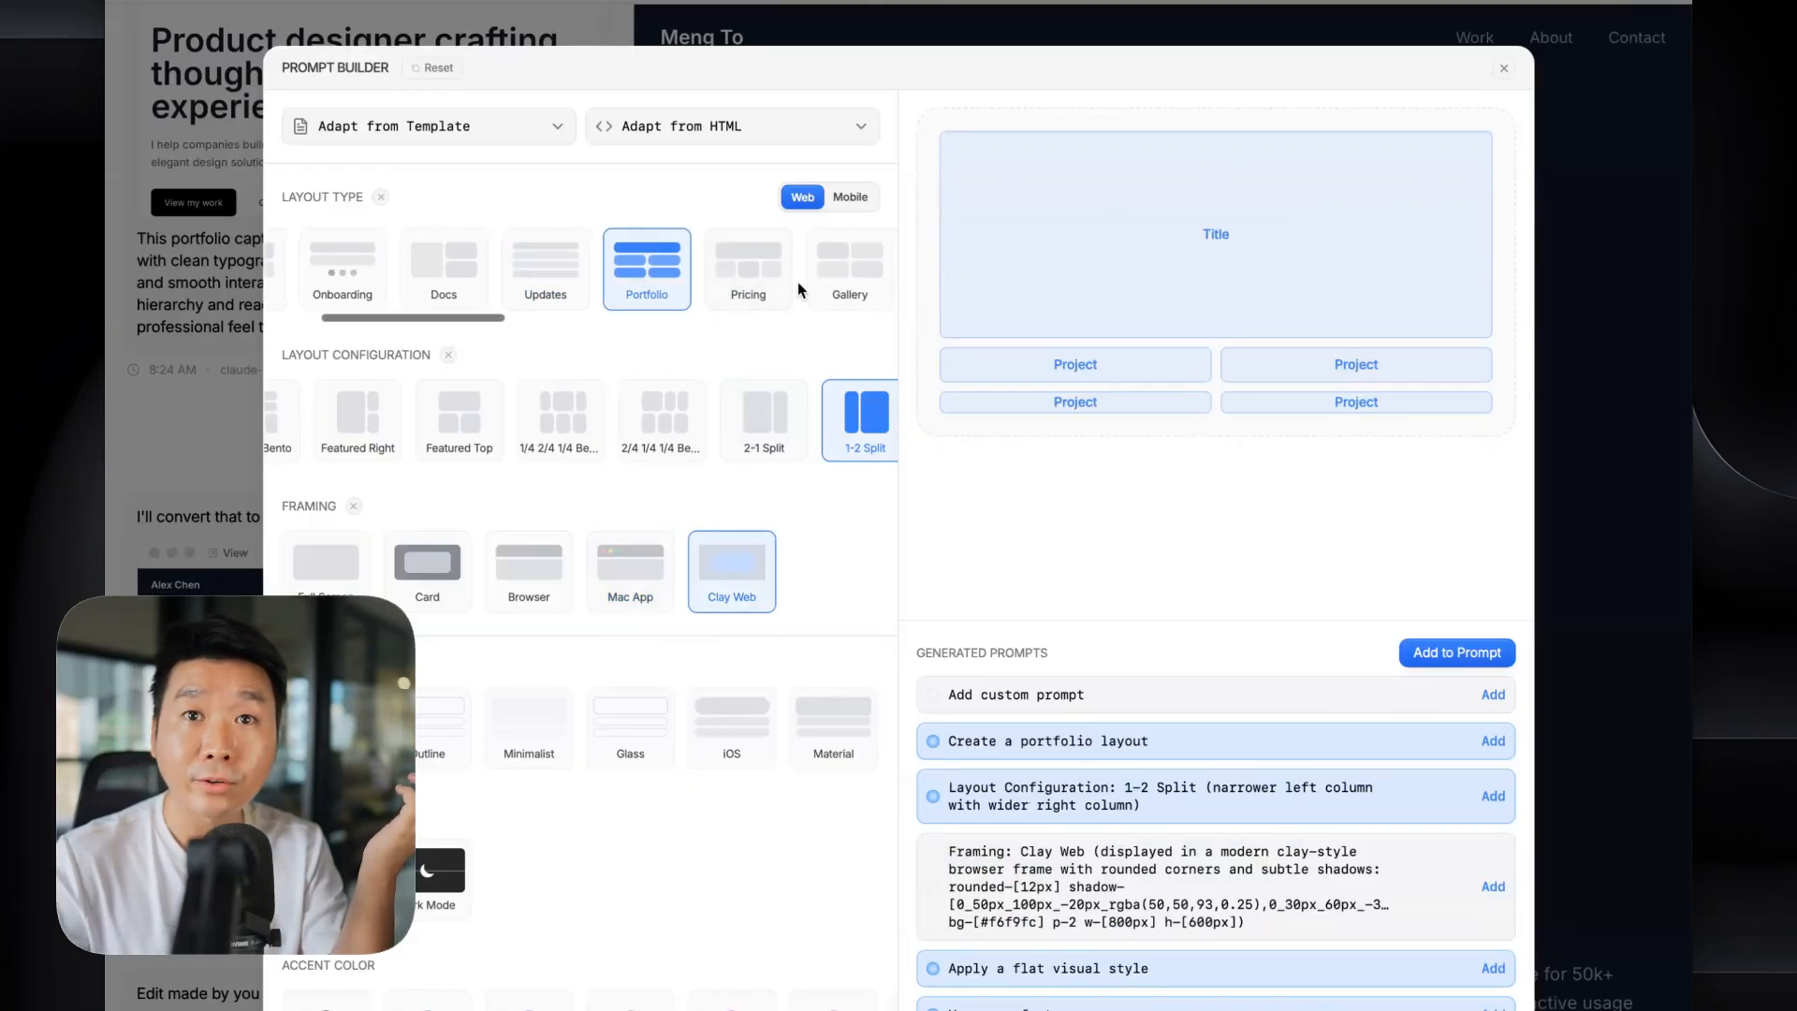
click(743, 272)
click(842, 271)
scroll(826, 286, right, 5)
click(689, 283)
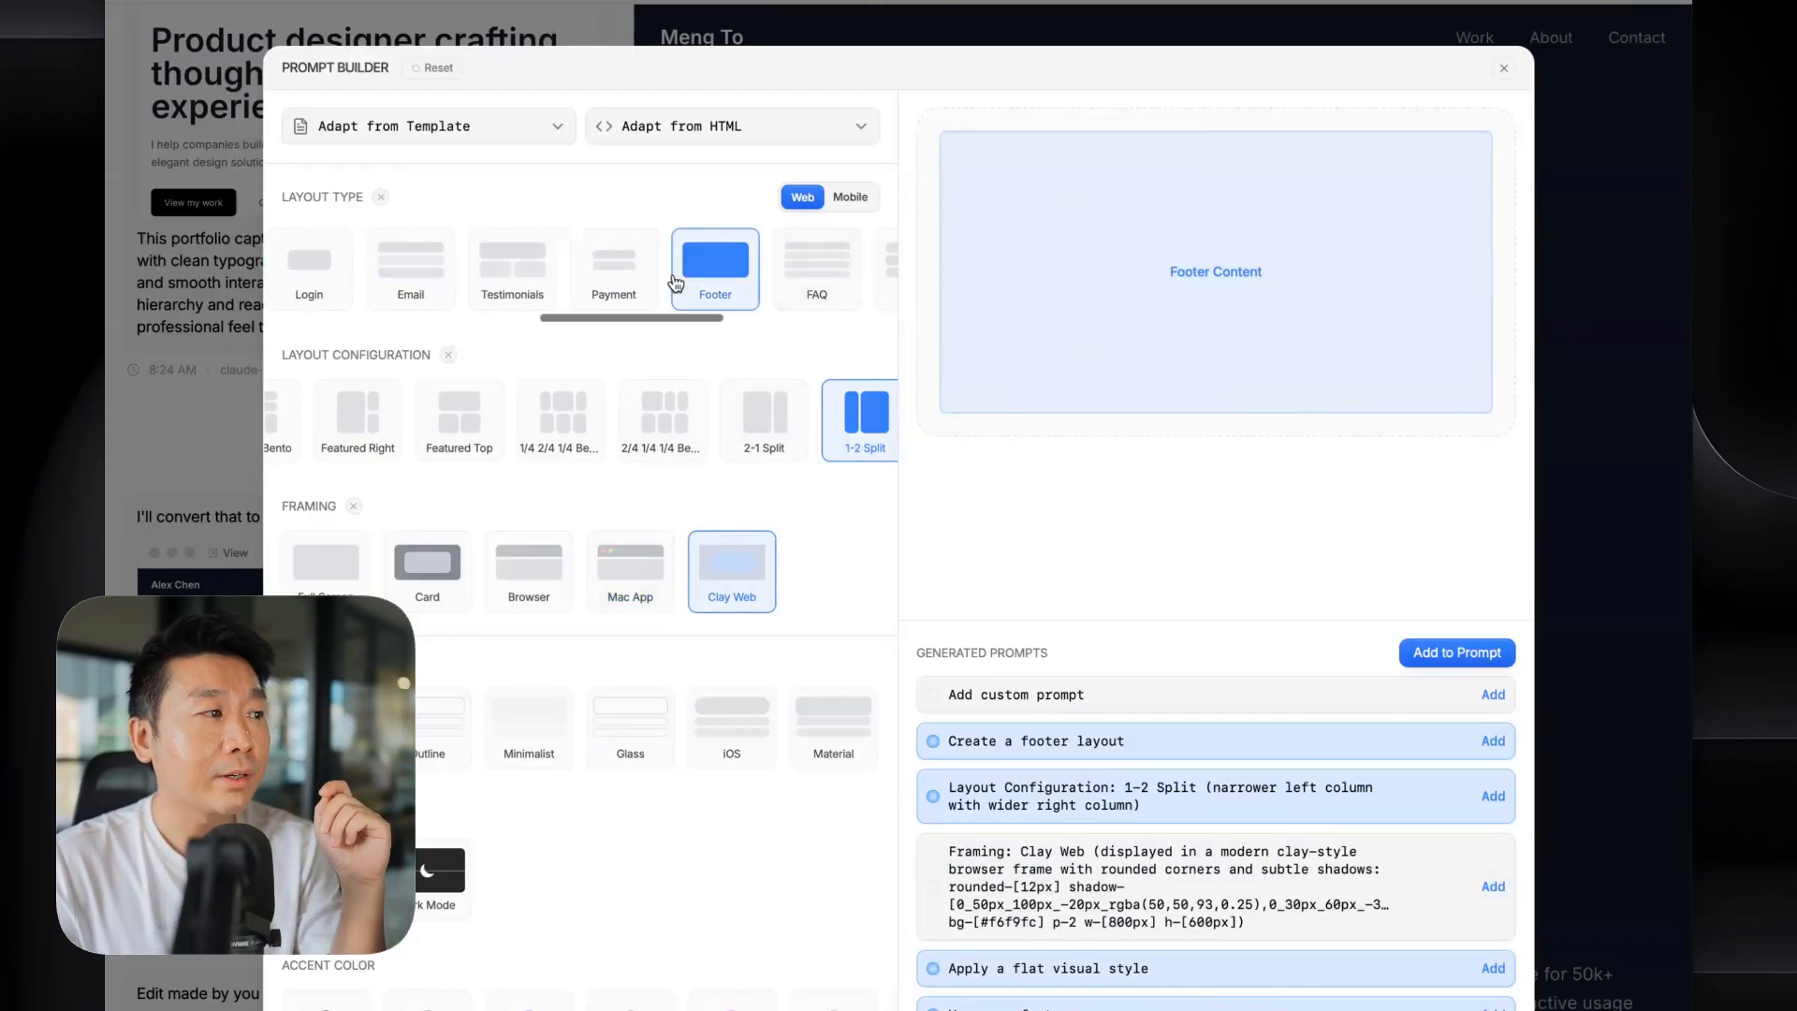
- Preview the Payment, Testimonials, Email and Features layout types, and switch the layout back to Hero
click(625, 281)
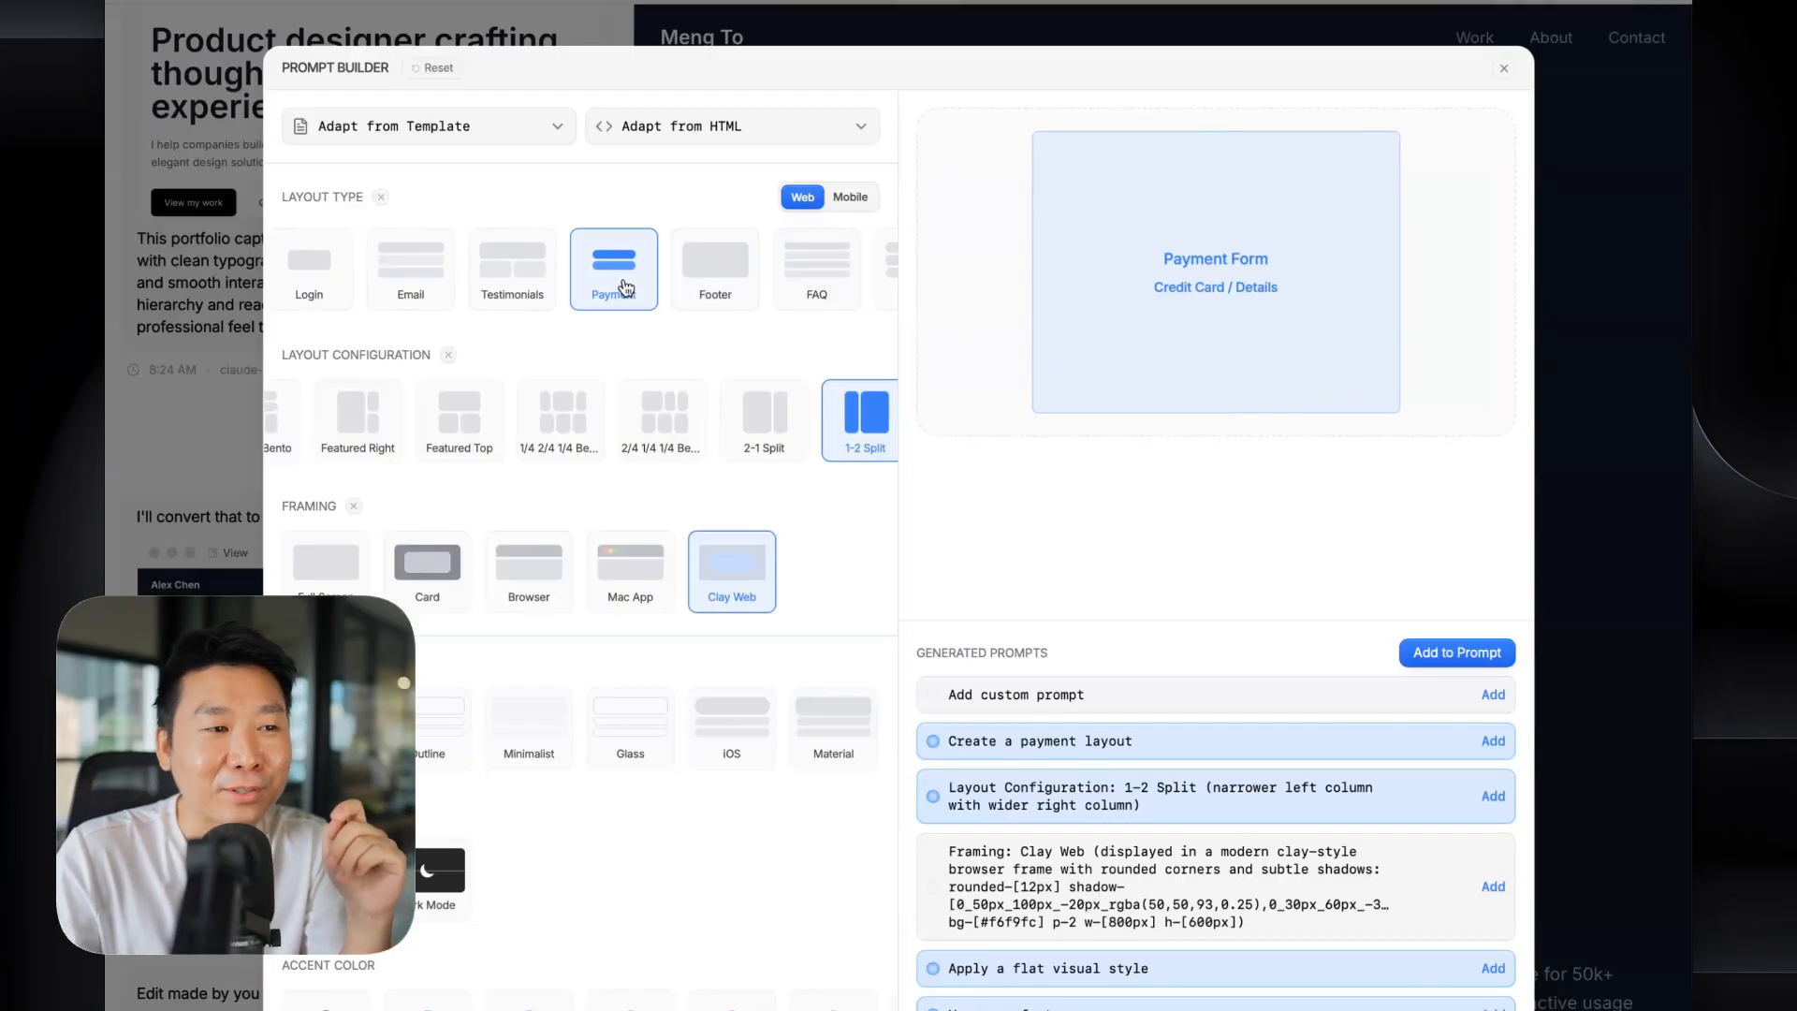
click(495, 288)
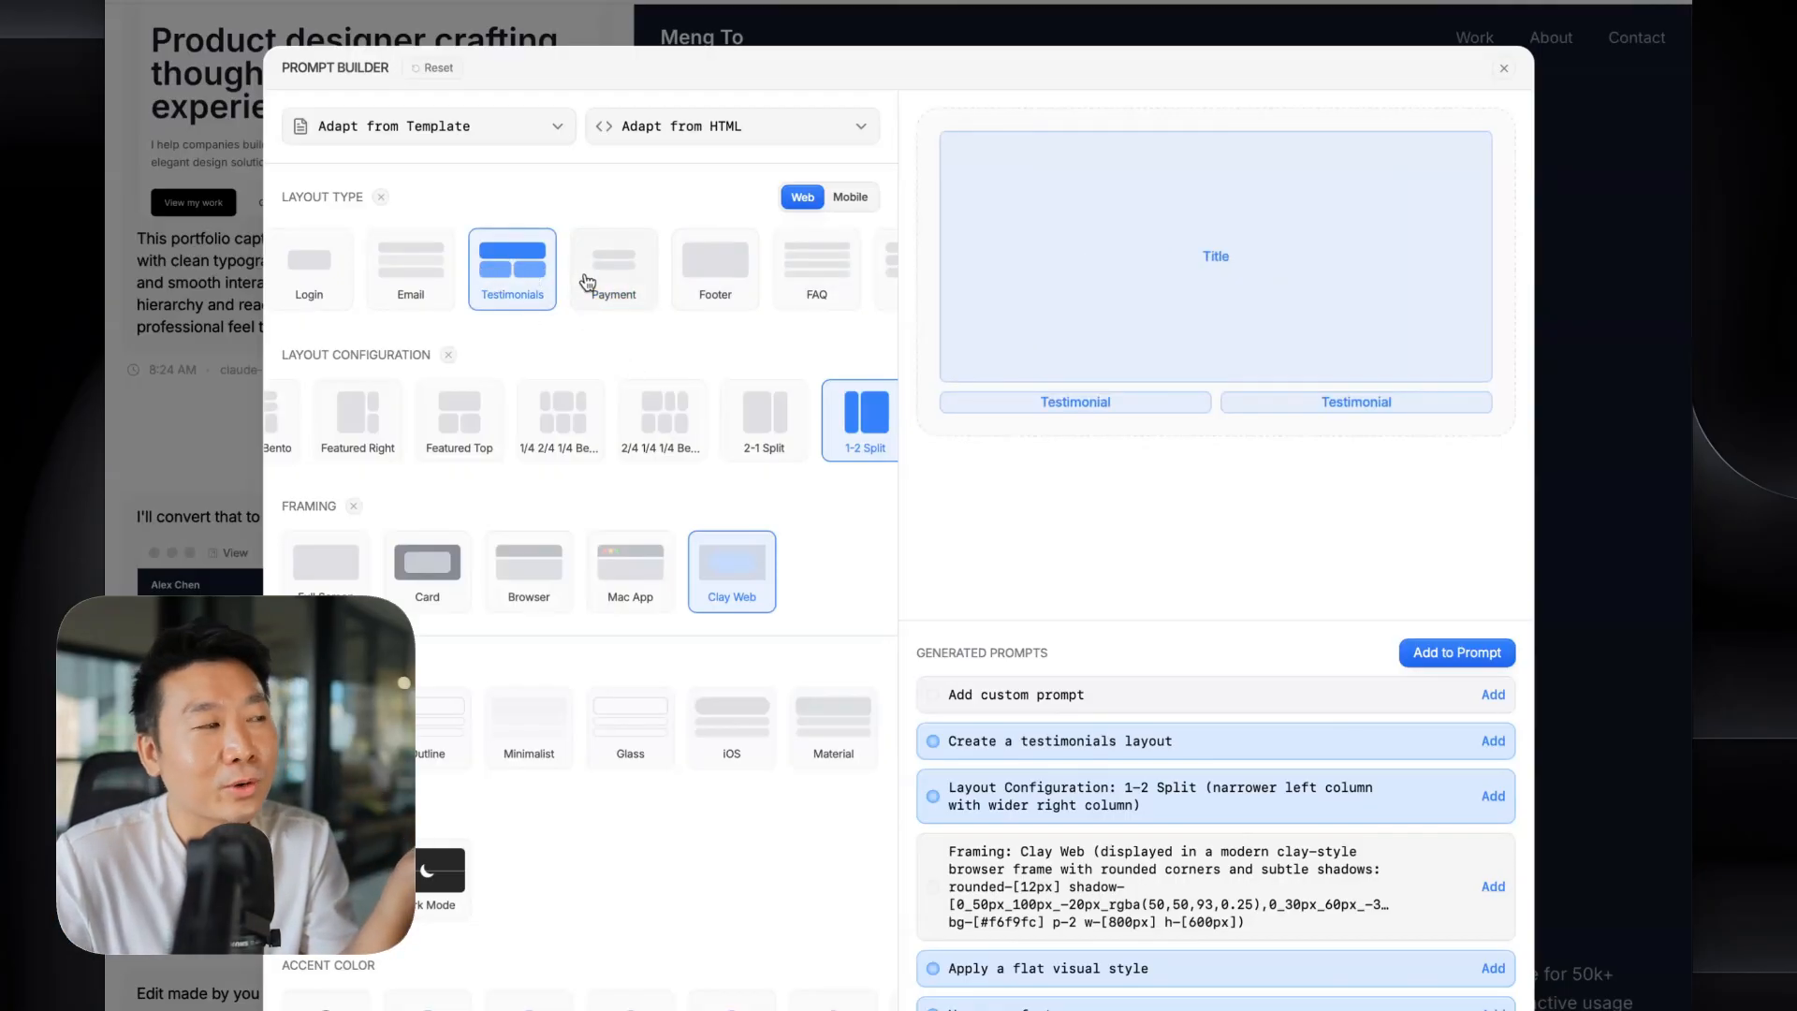
click(411, 270)
scroll(468, 271, left, 5)
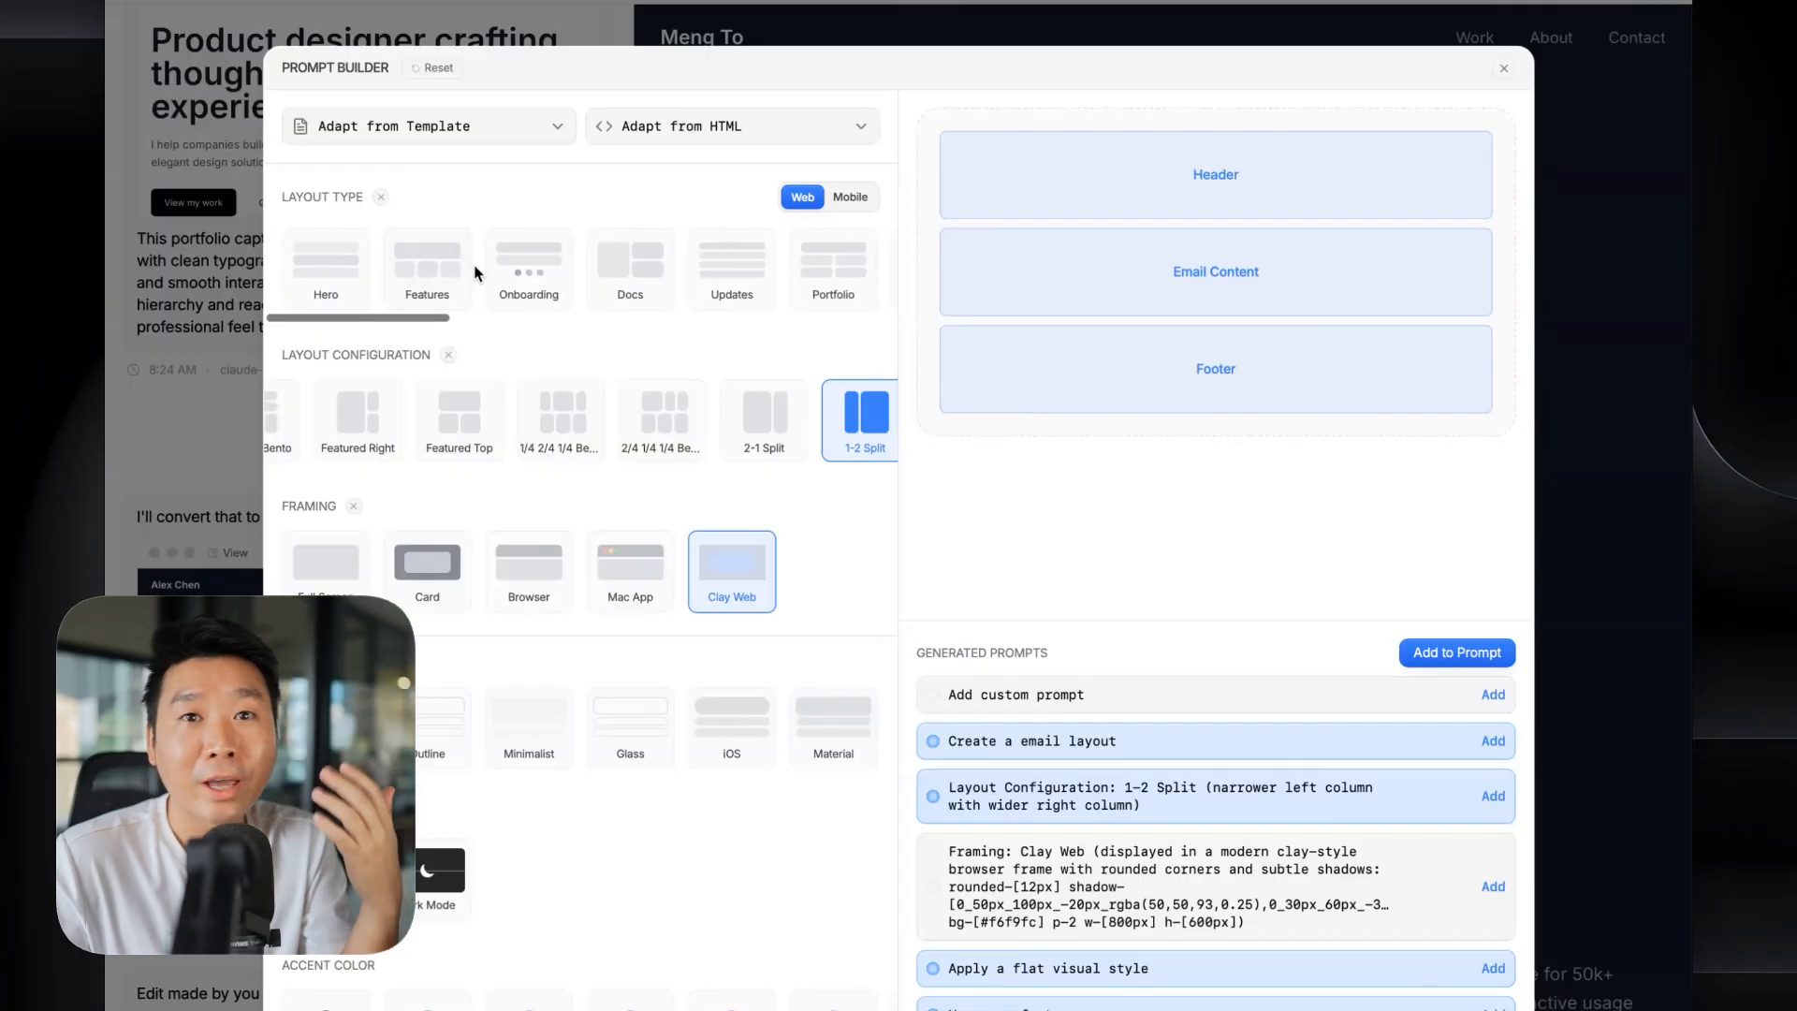
click(457, 277)
click(342, 281)
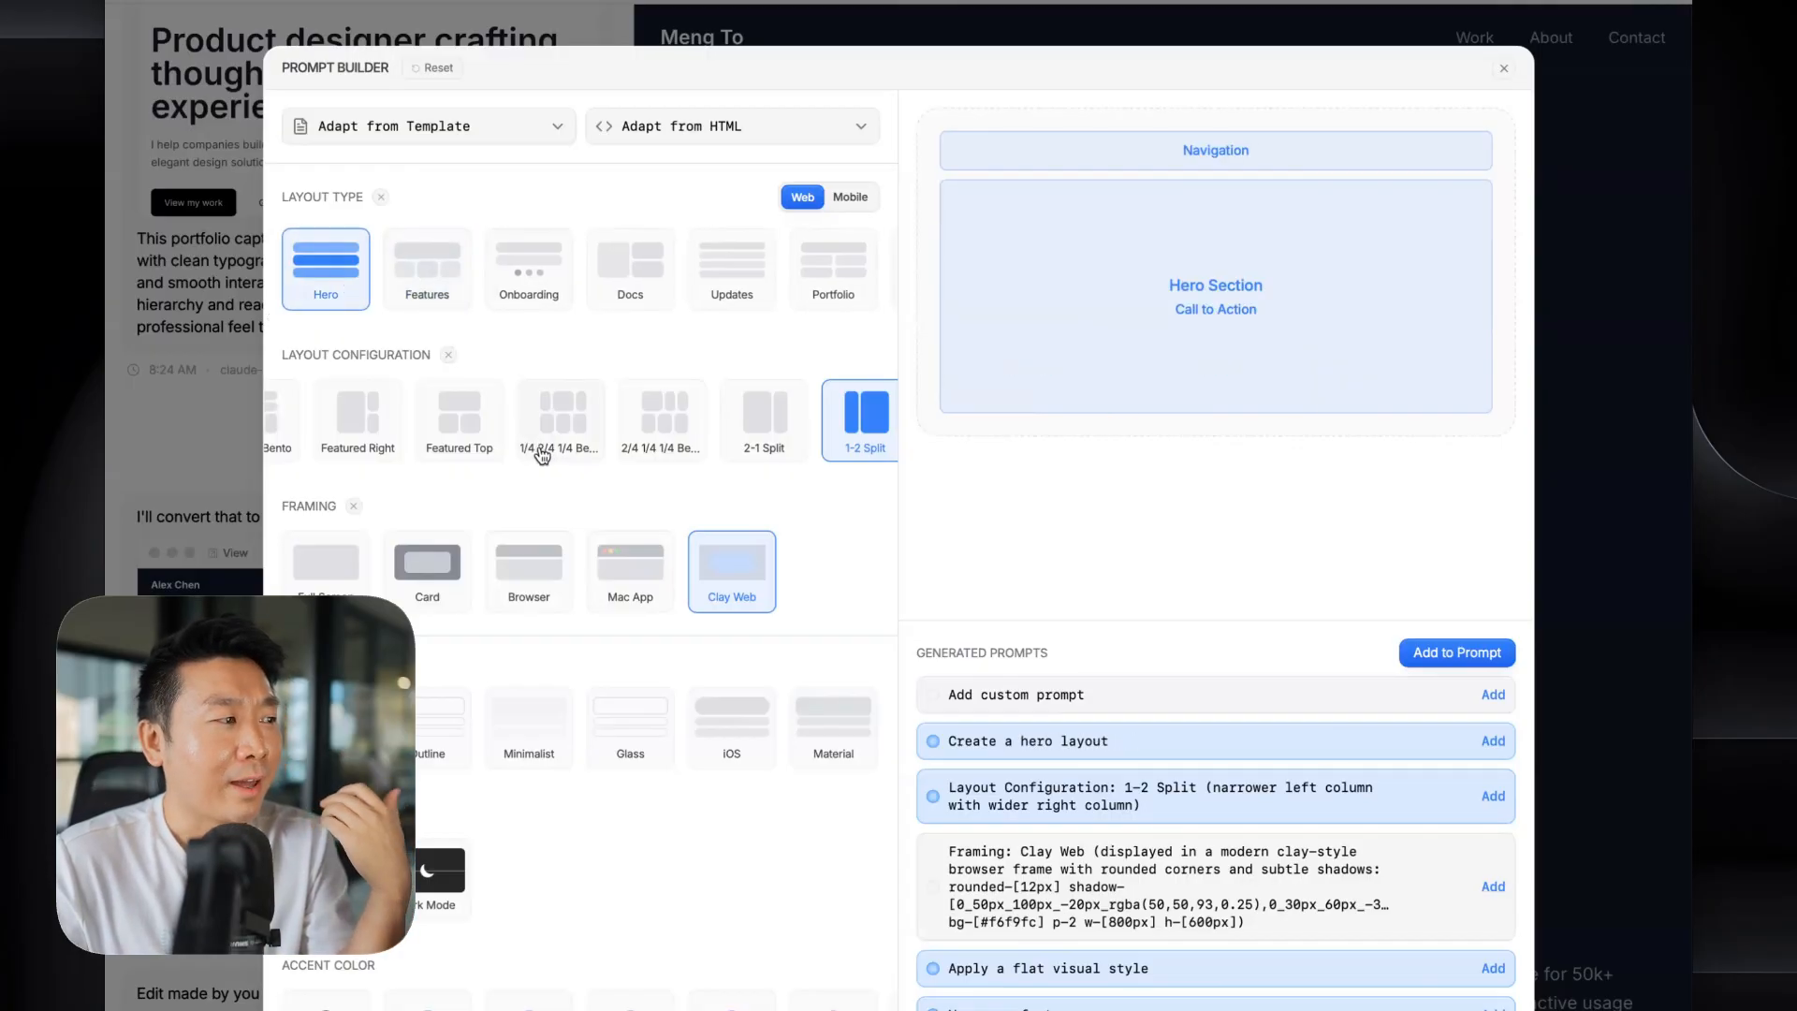
scroll(544, 456, left, 5)
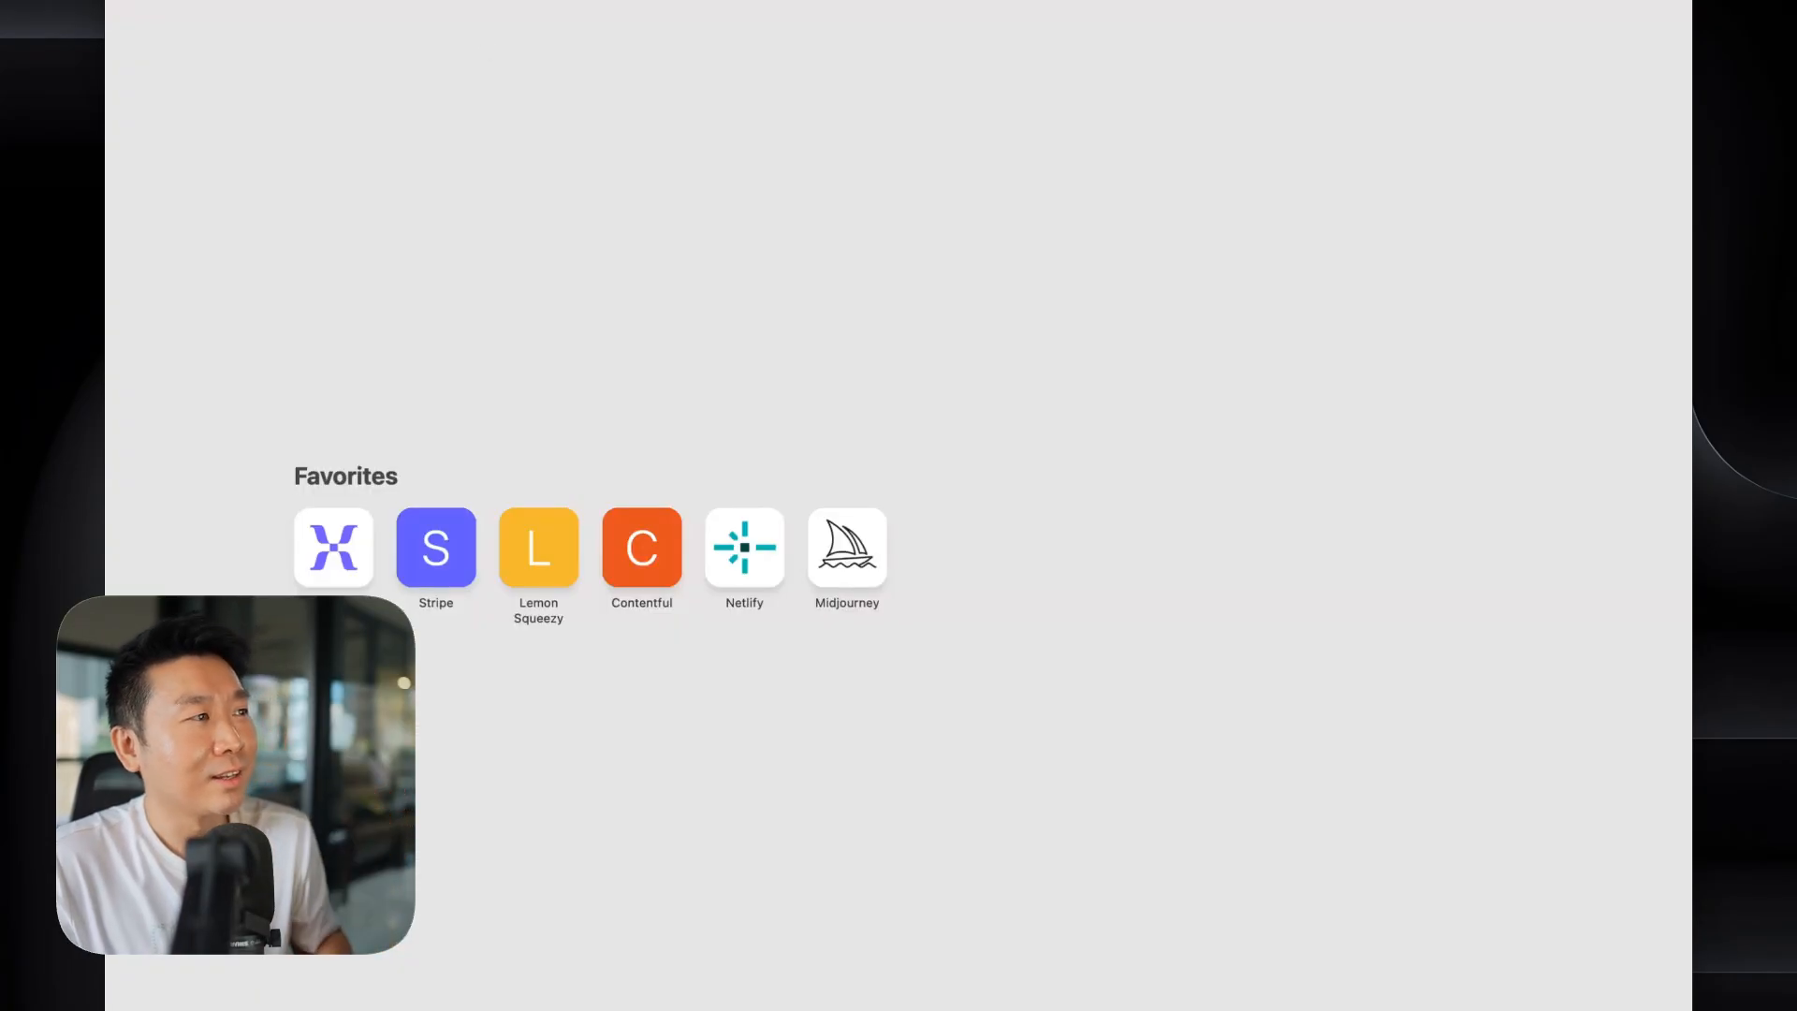
- Search the web for "tailwind colors" in a new browser page
text(tailwind colors)
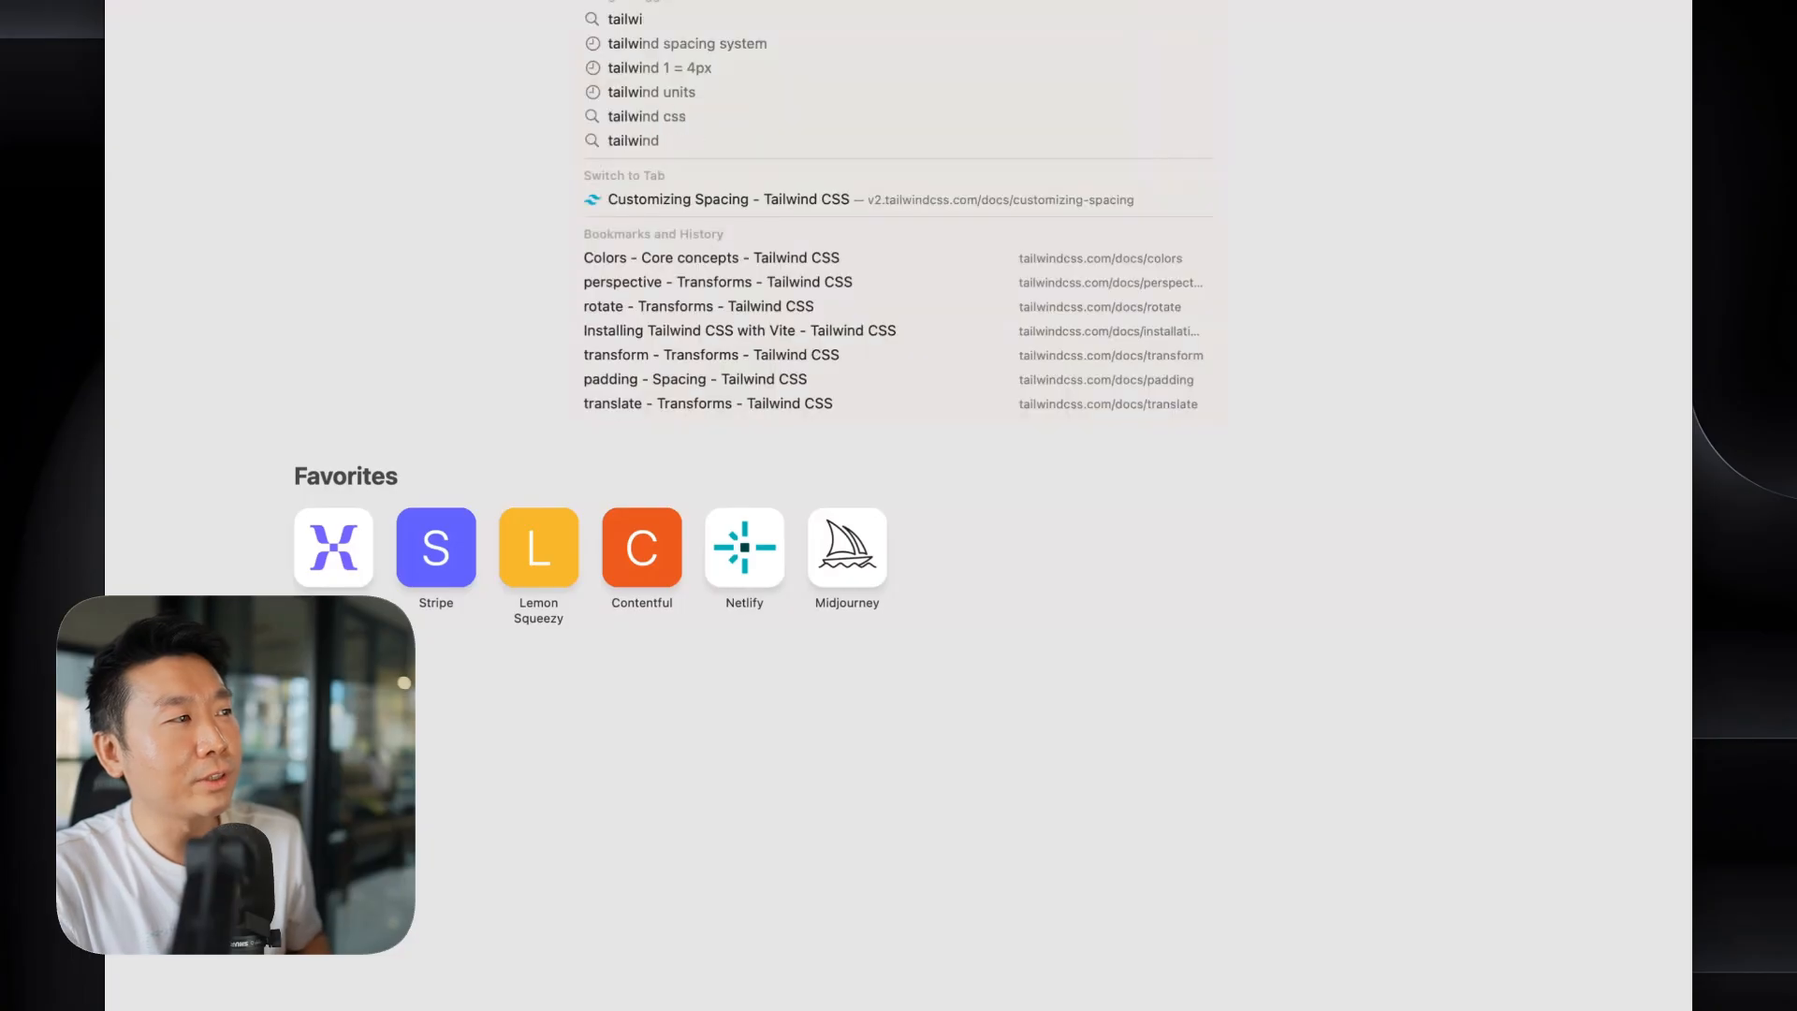
key(Return)
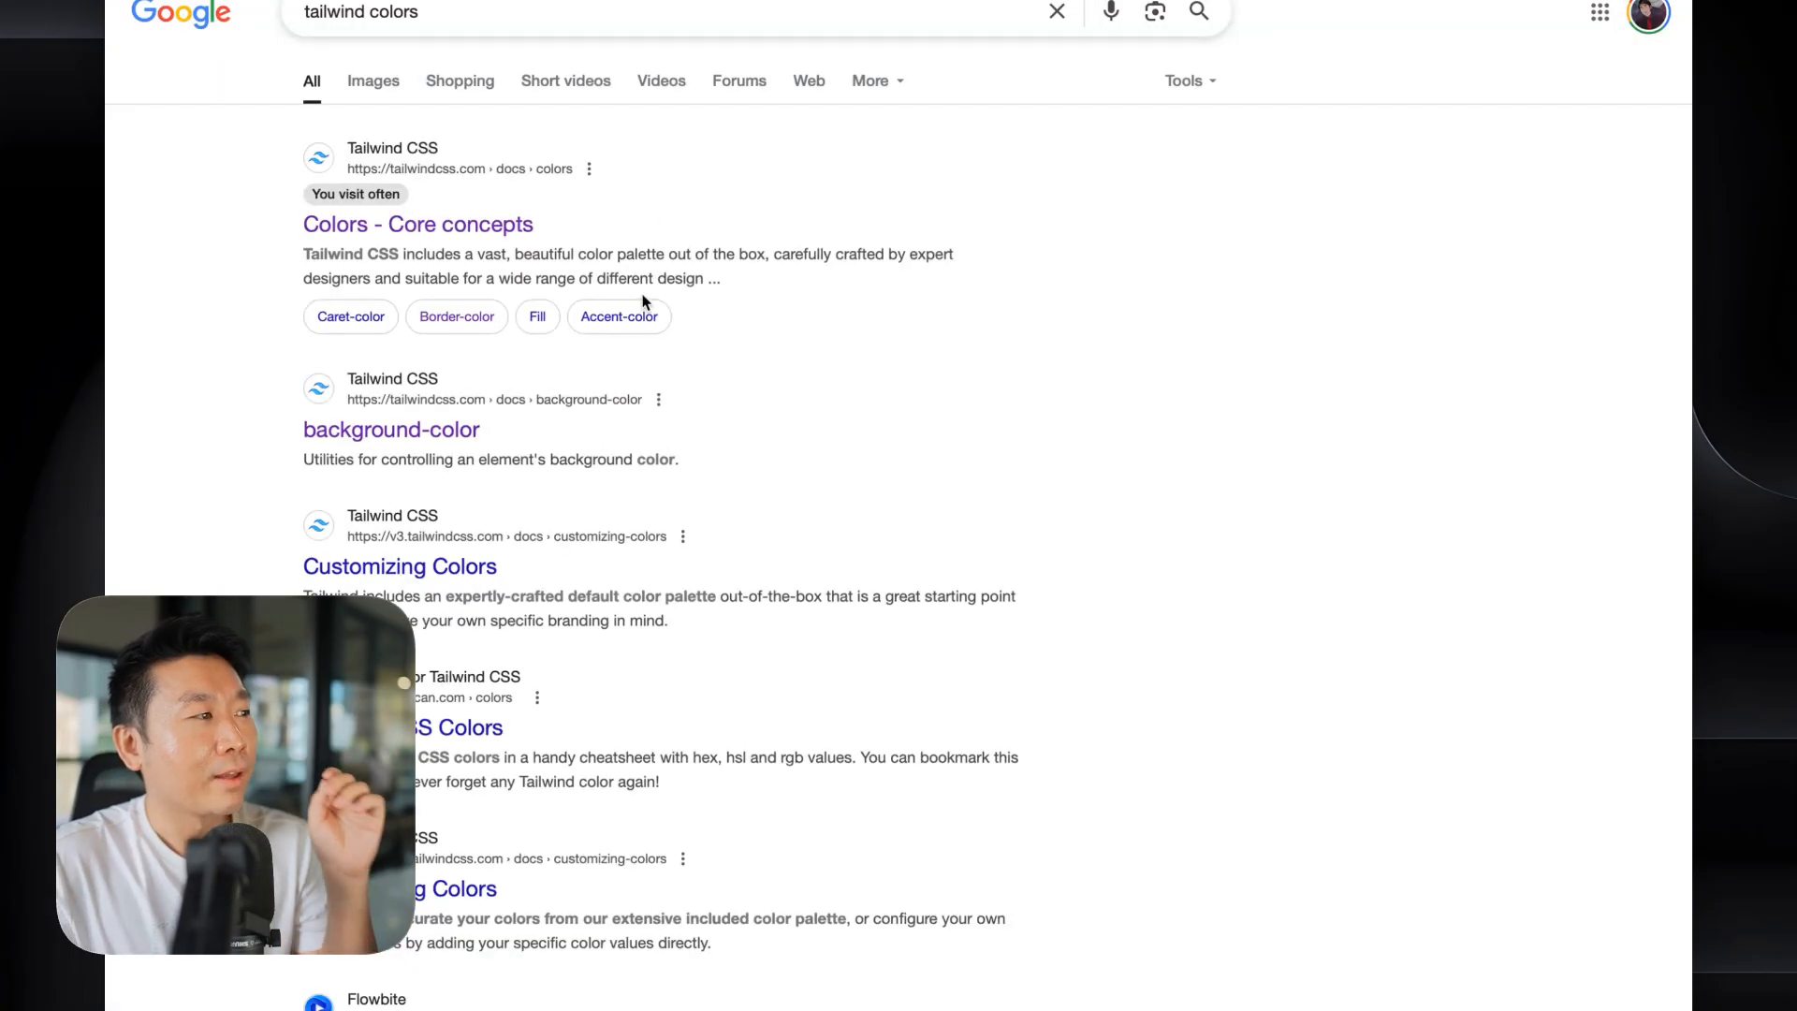
- Open Tailwind CSS's Colors documentation from the search results and examine the default palette's colour shades
click(419, 226)
scroll(1032, 379, down, 10)
scroll(1025, 374, up, 13)
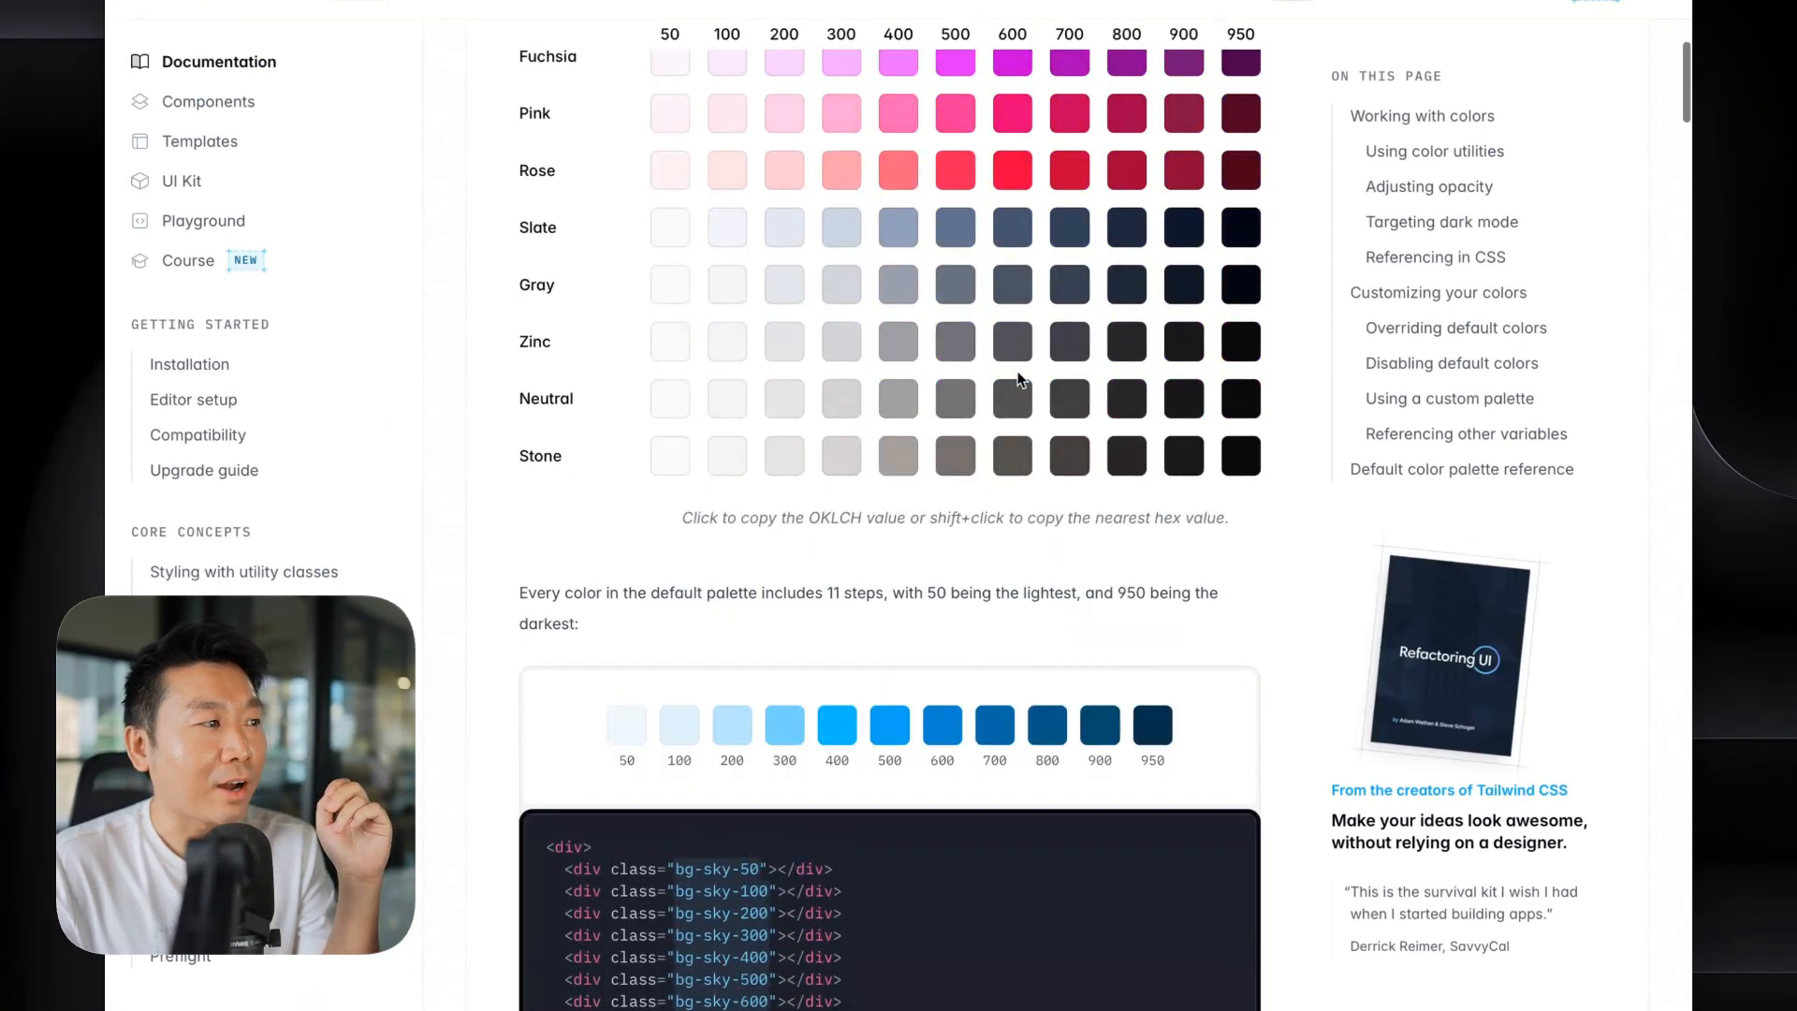
scroll(1019, 373, down, 1)
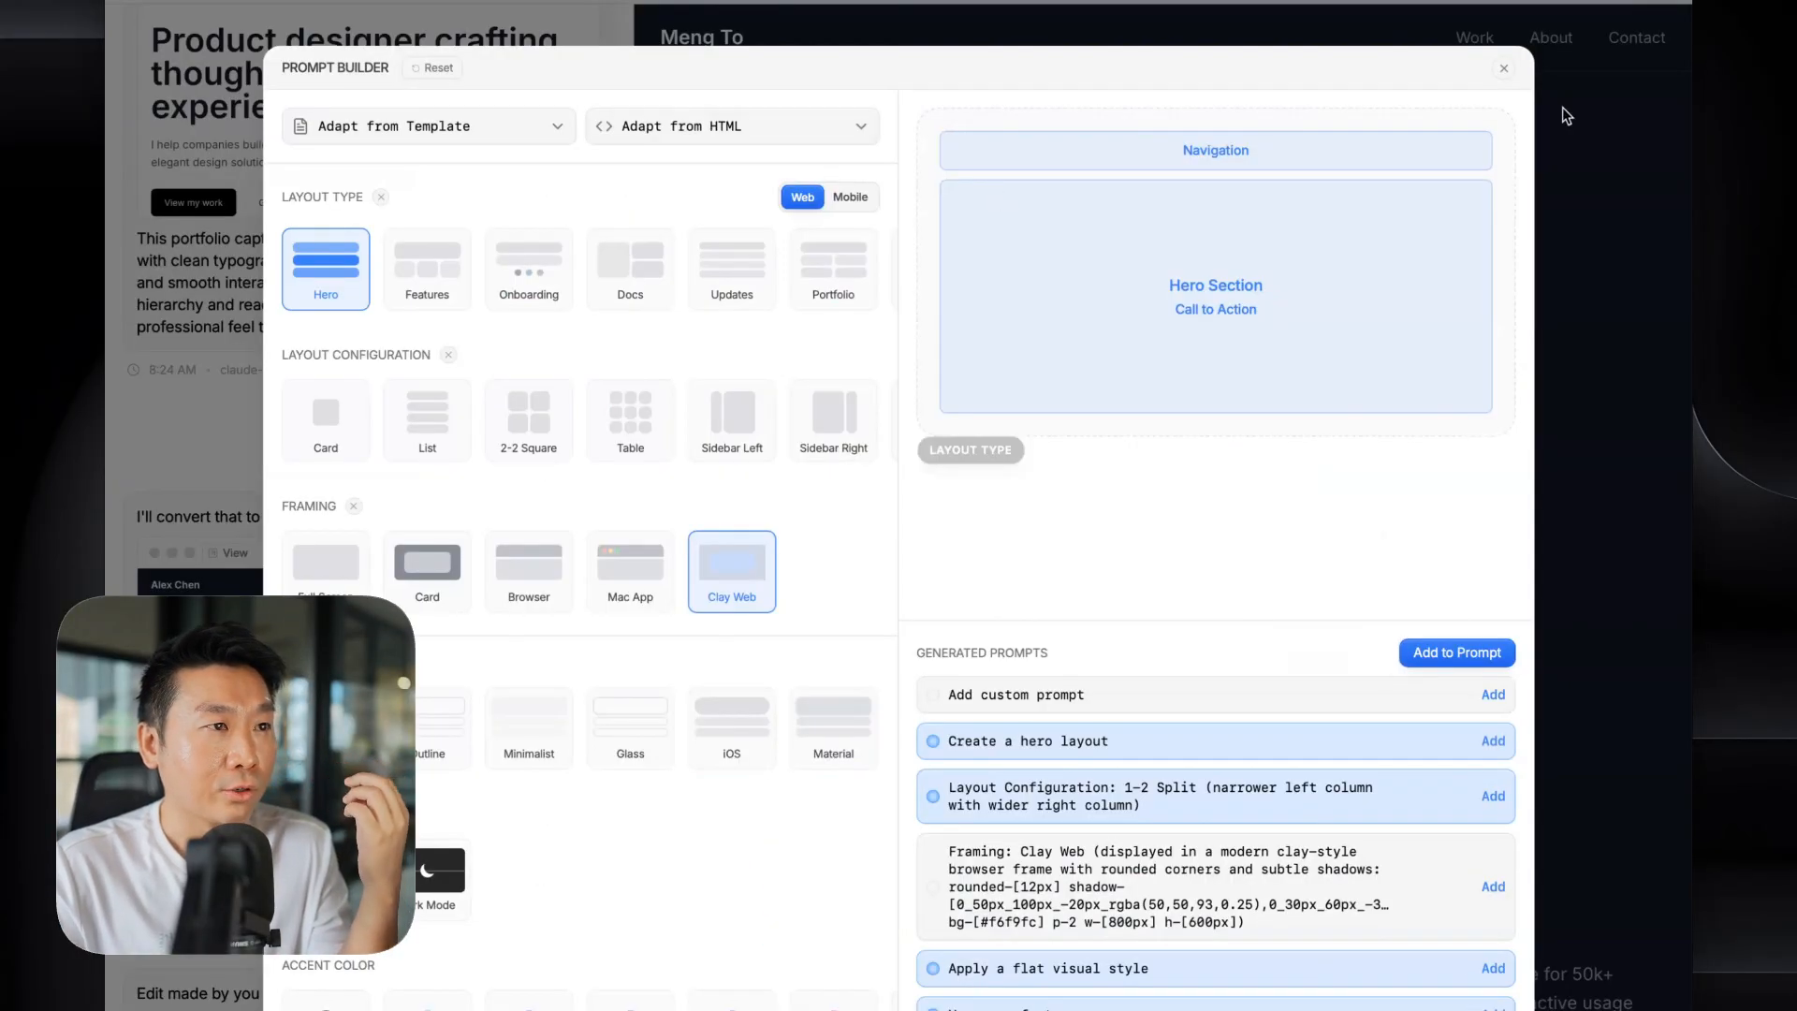
- Close the Prompt Builder and return from the portfolio chat to the Aura home page
click(1501, 69)
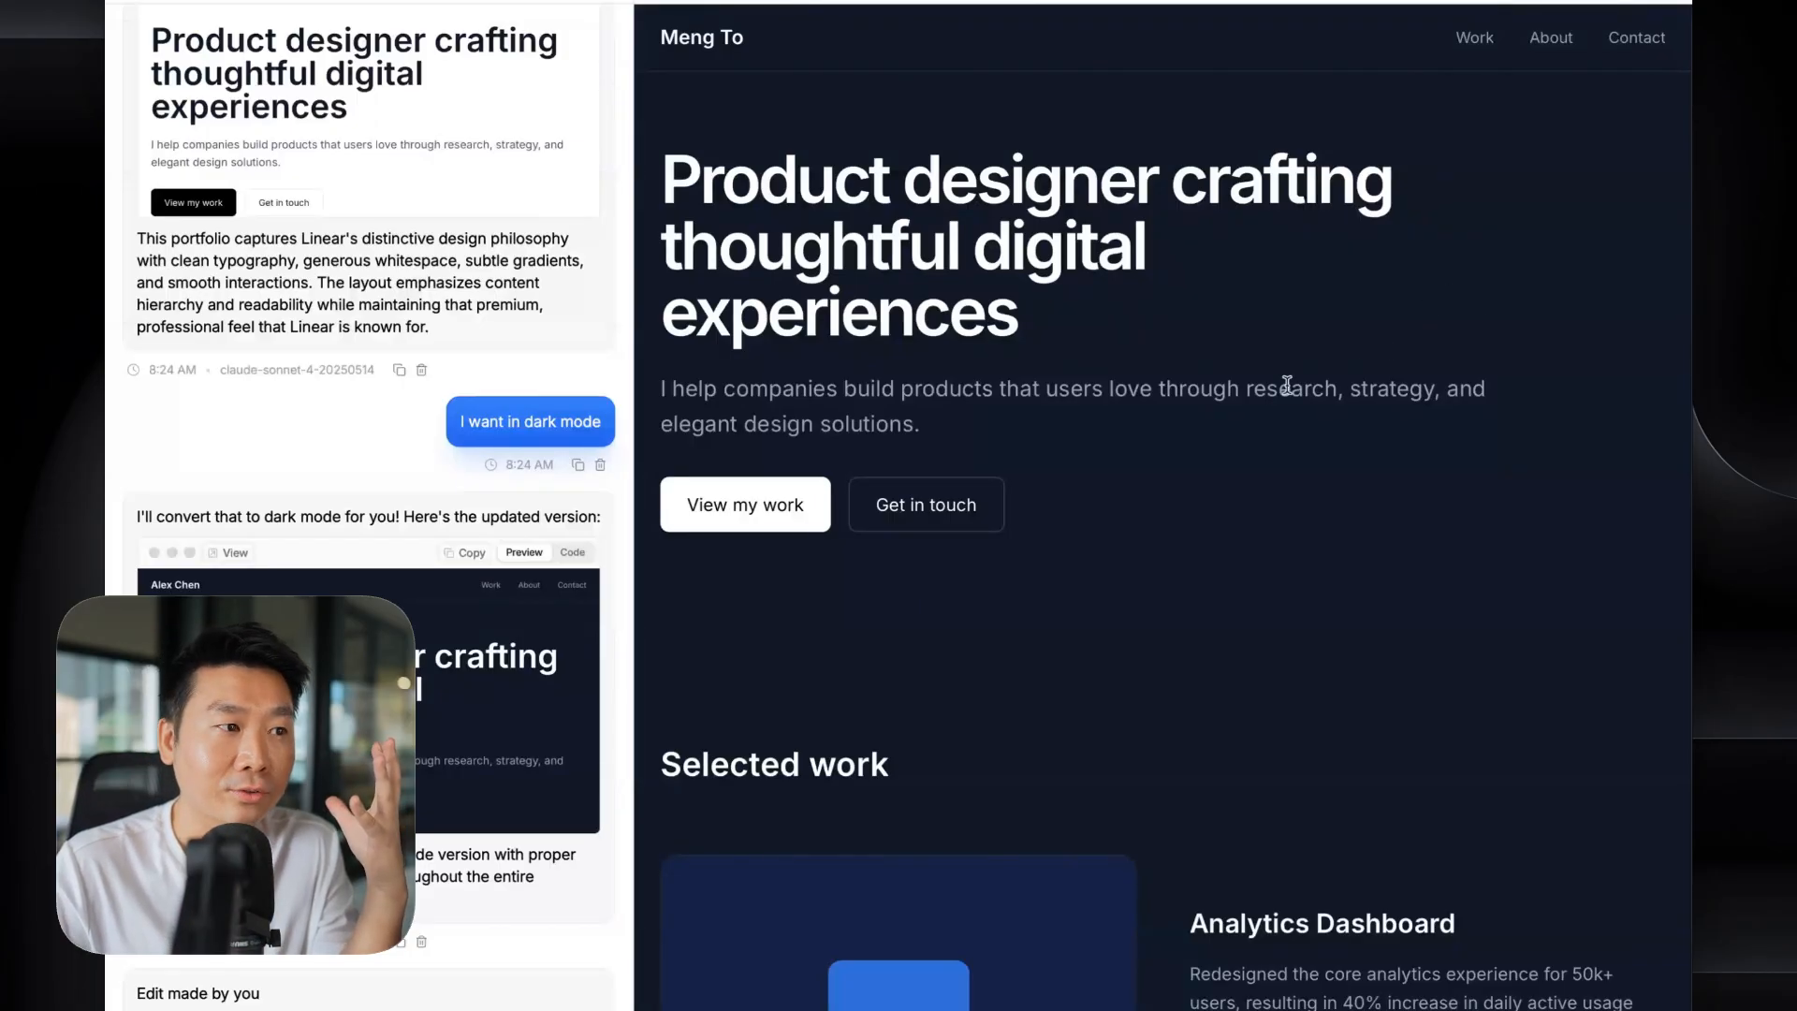
click(1126, 418)
click(1296, 531)
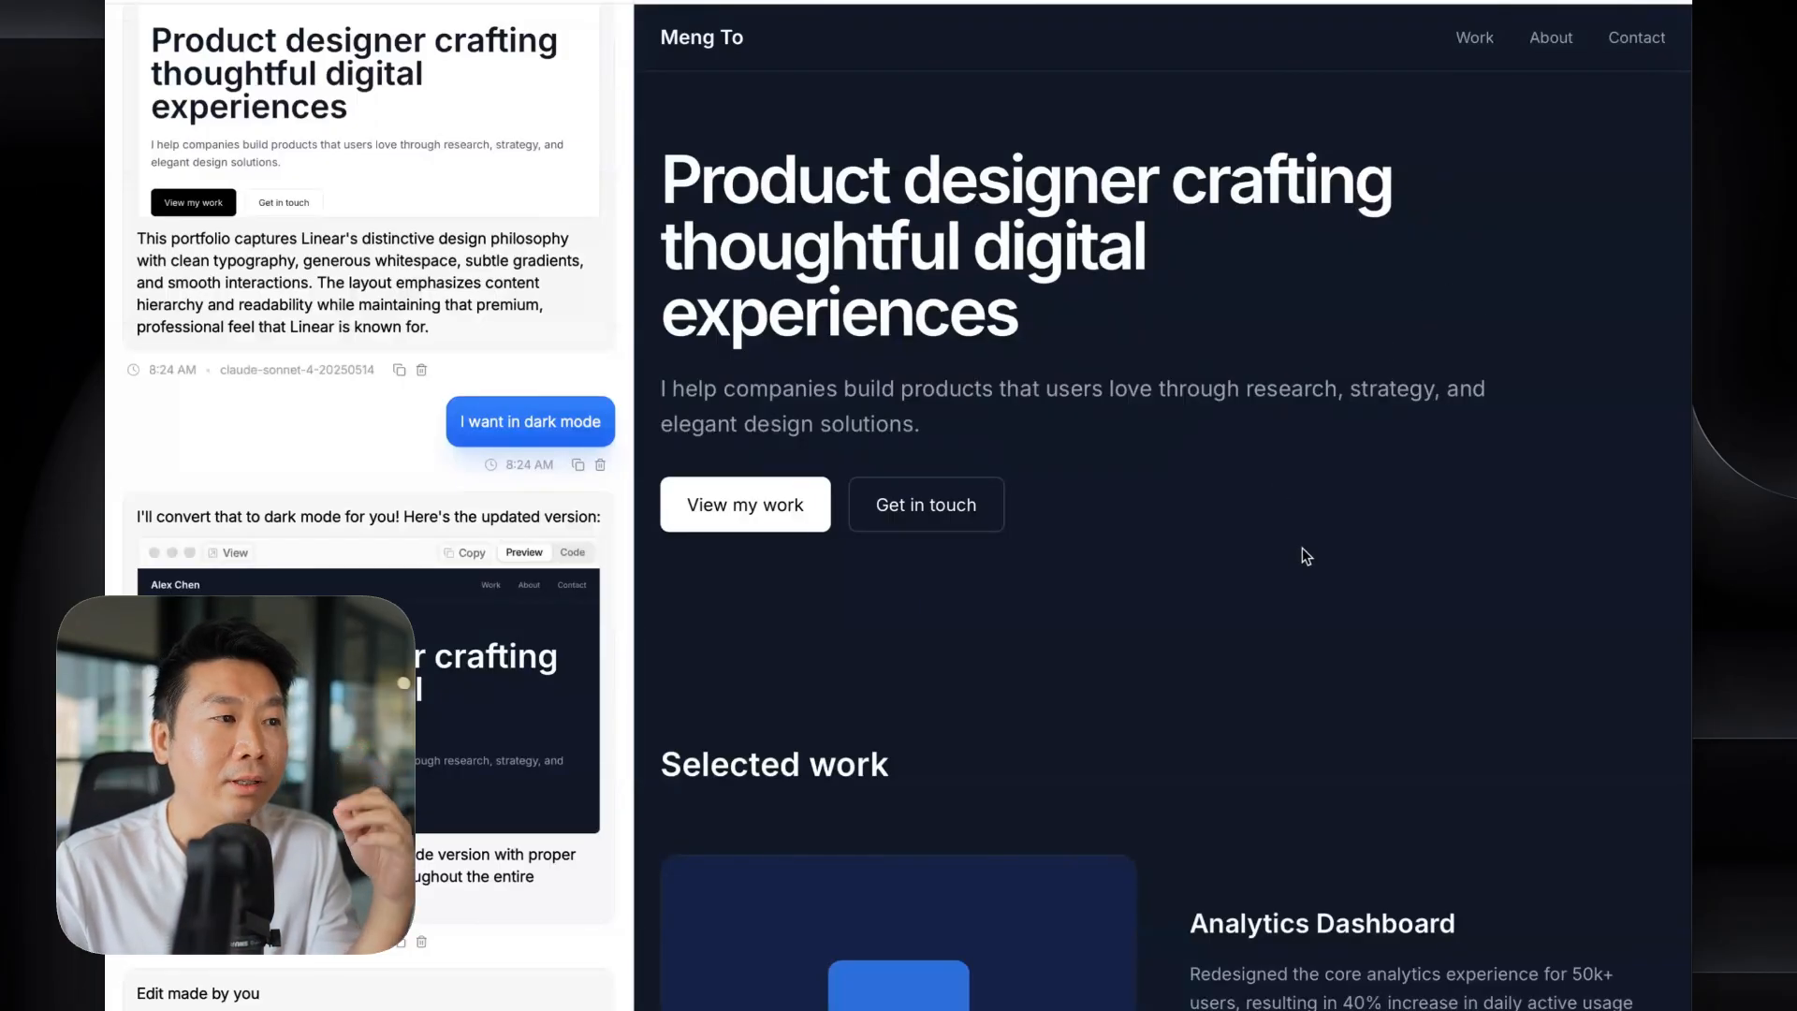
click(172, 2)
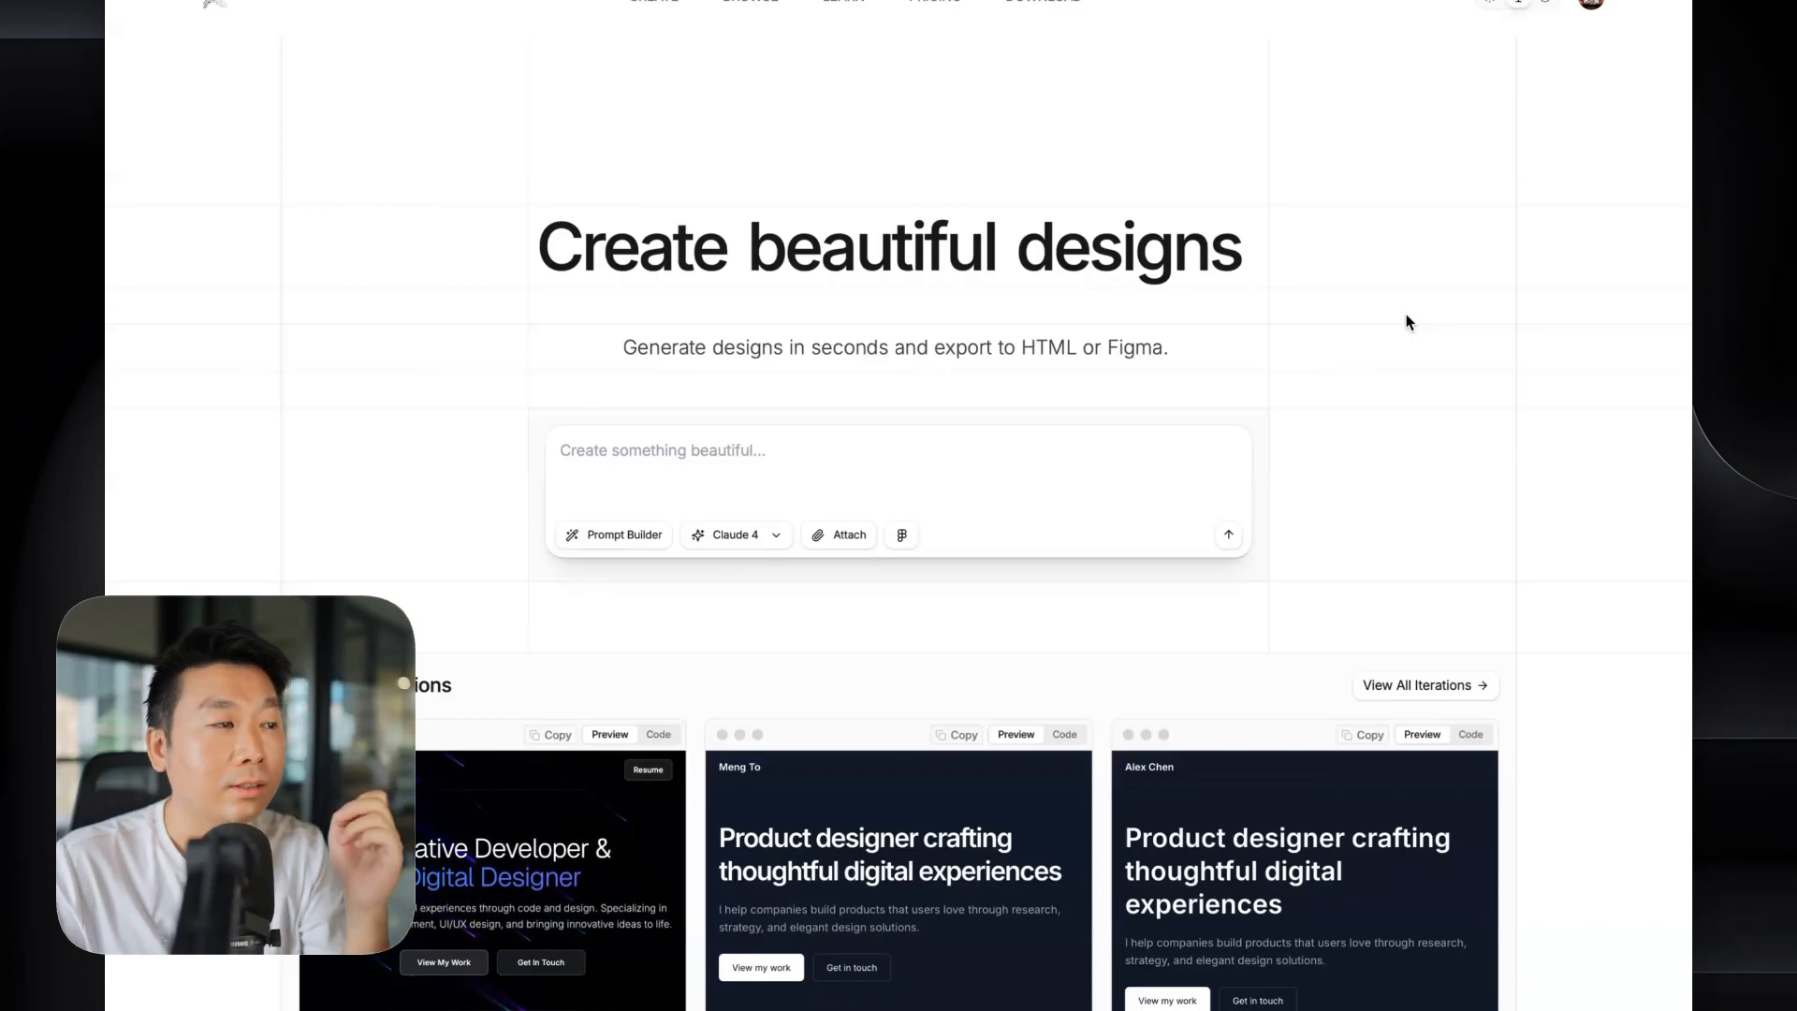
- Check the account's prompt usage, open its profile page, and look through the published designs
click(1592, 4)
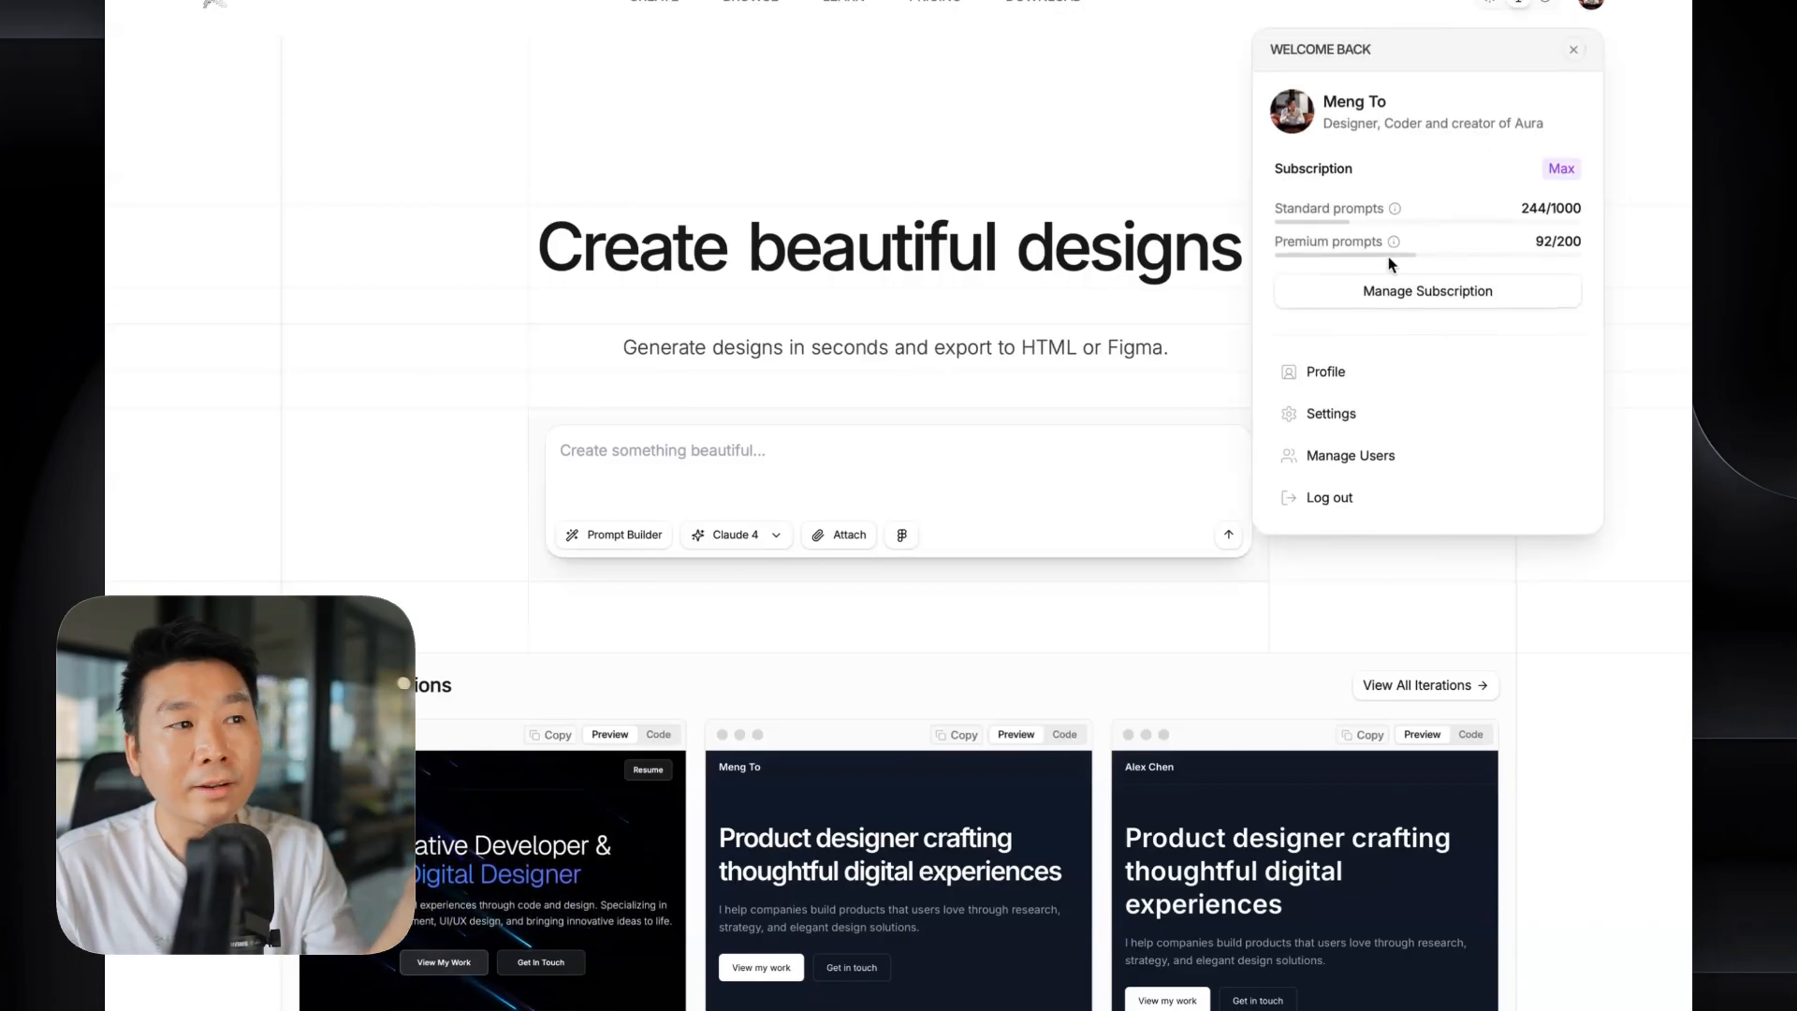
click(1378, 380)
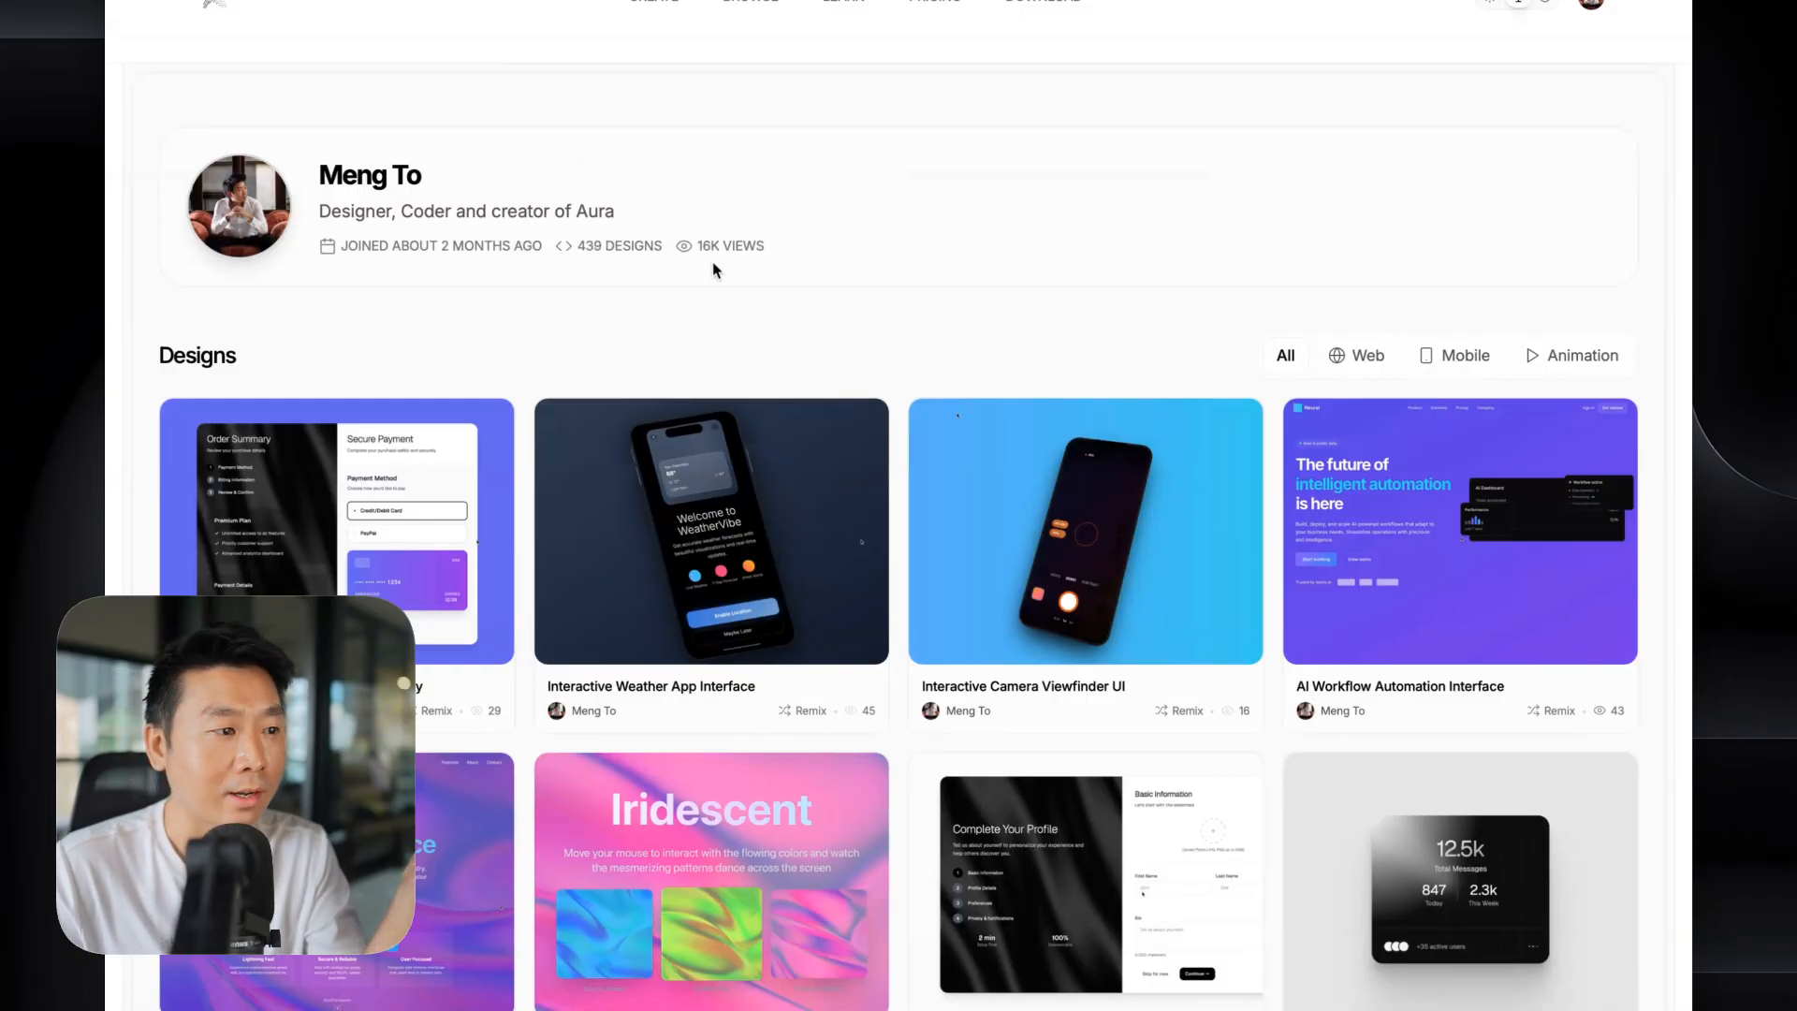
scroll(754, 270, down, 5)
scroll(754, 270, up, 5)
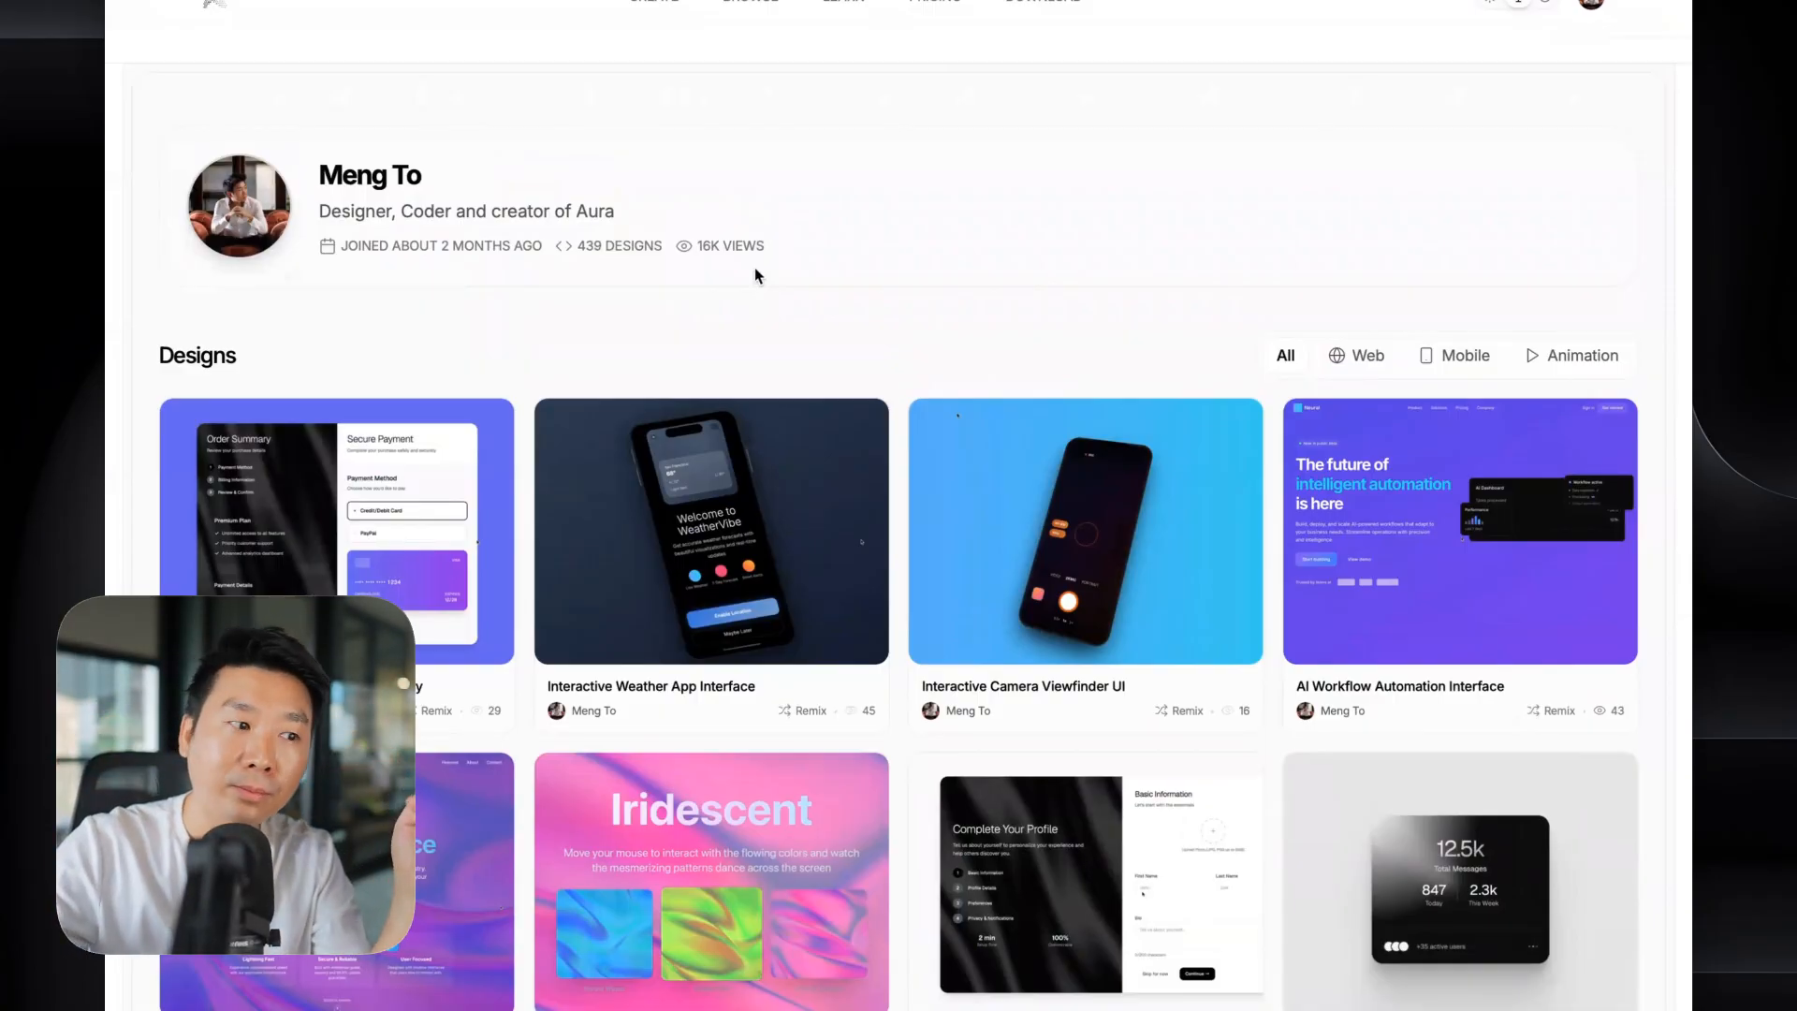
scroll(858, 860, down, 7)
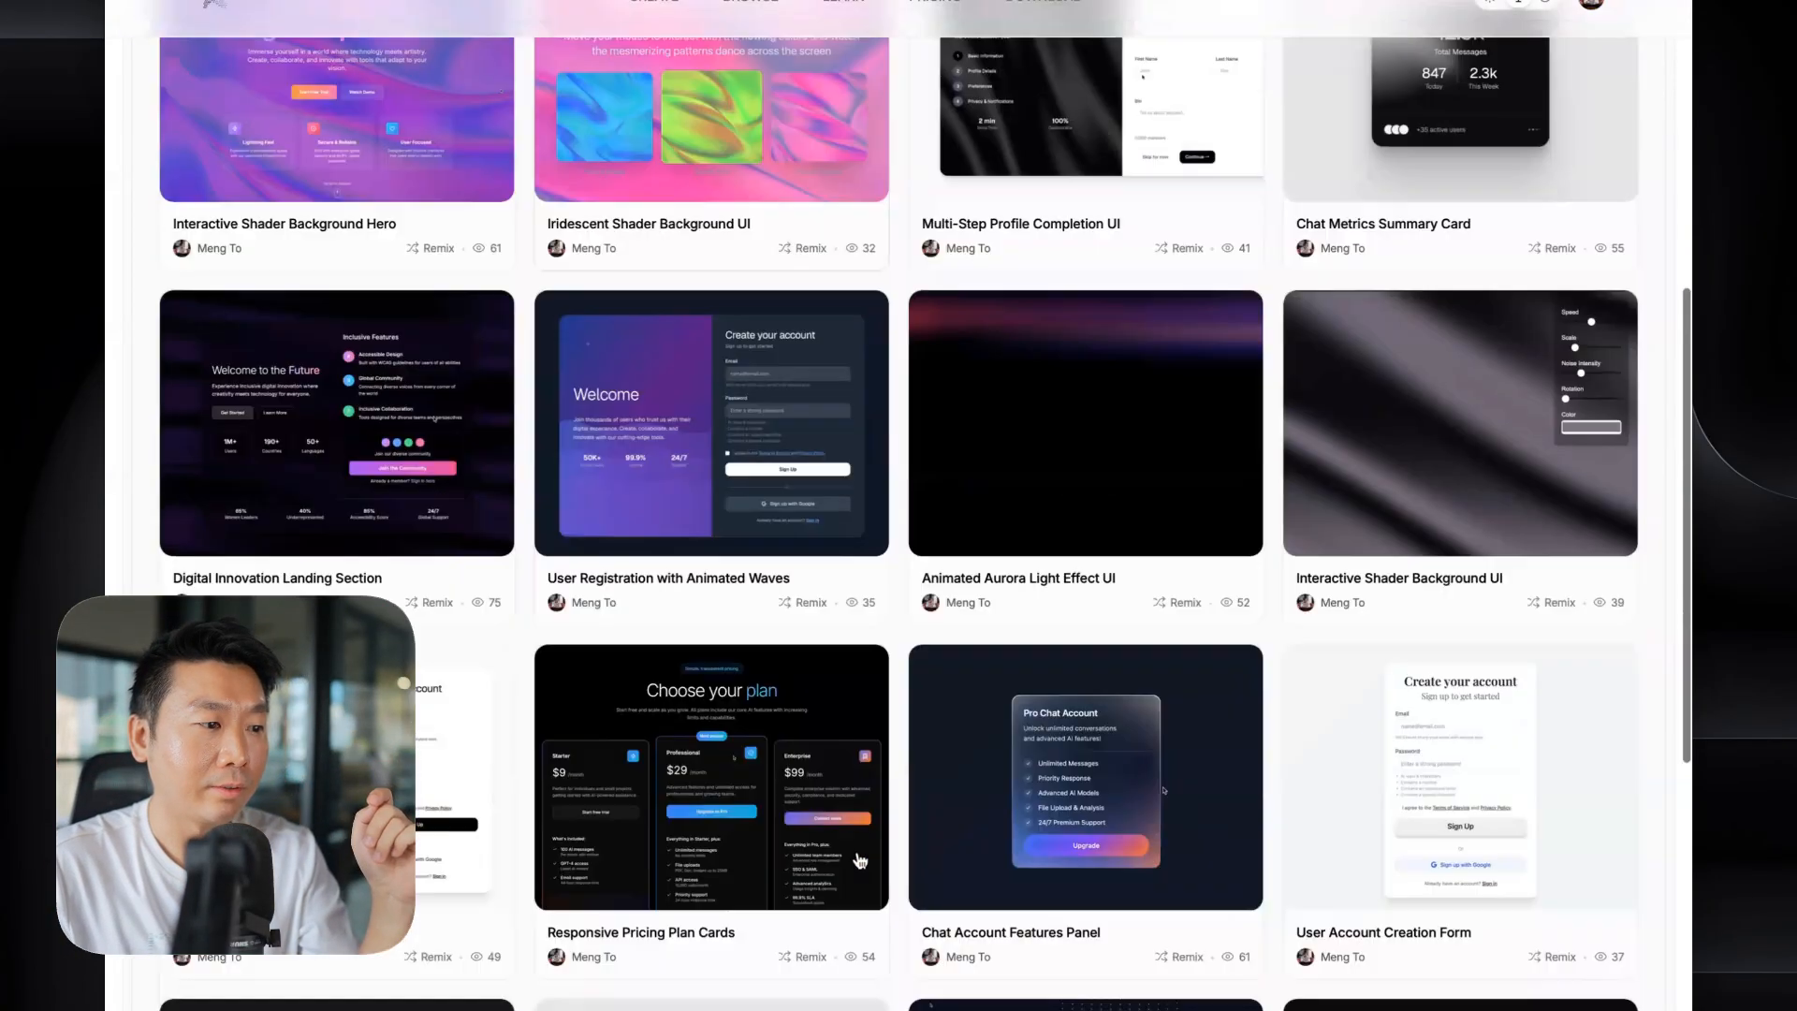
scroll(858, 860, up, 7)
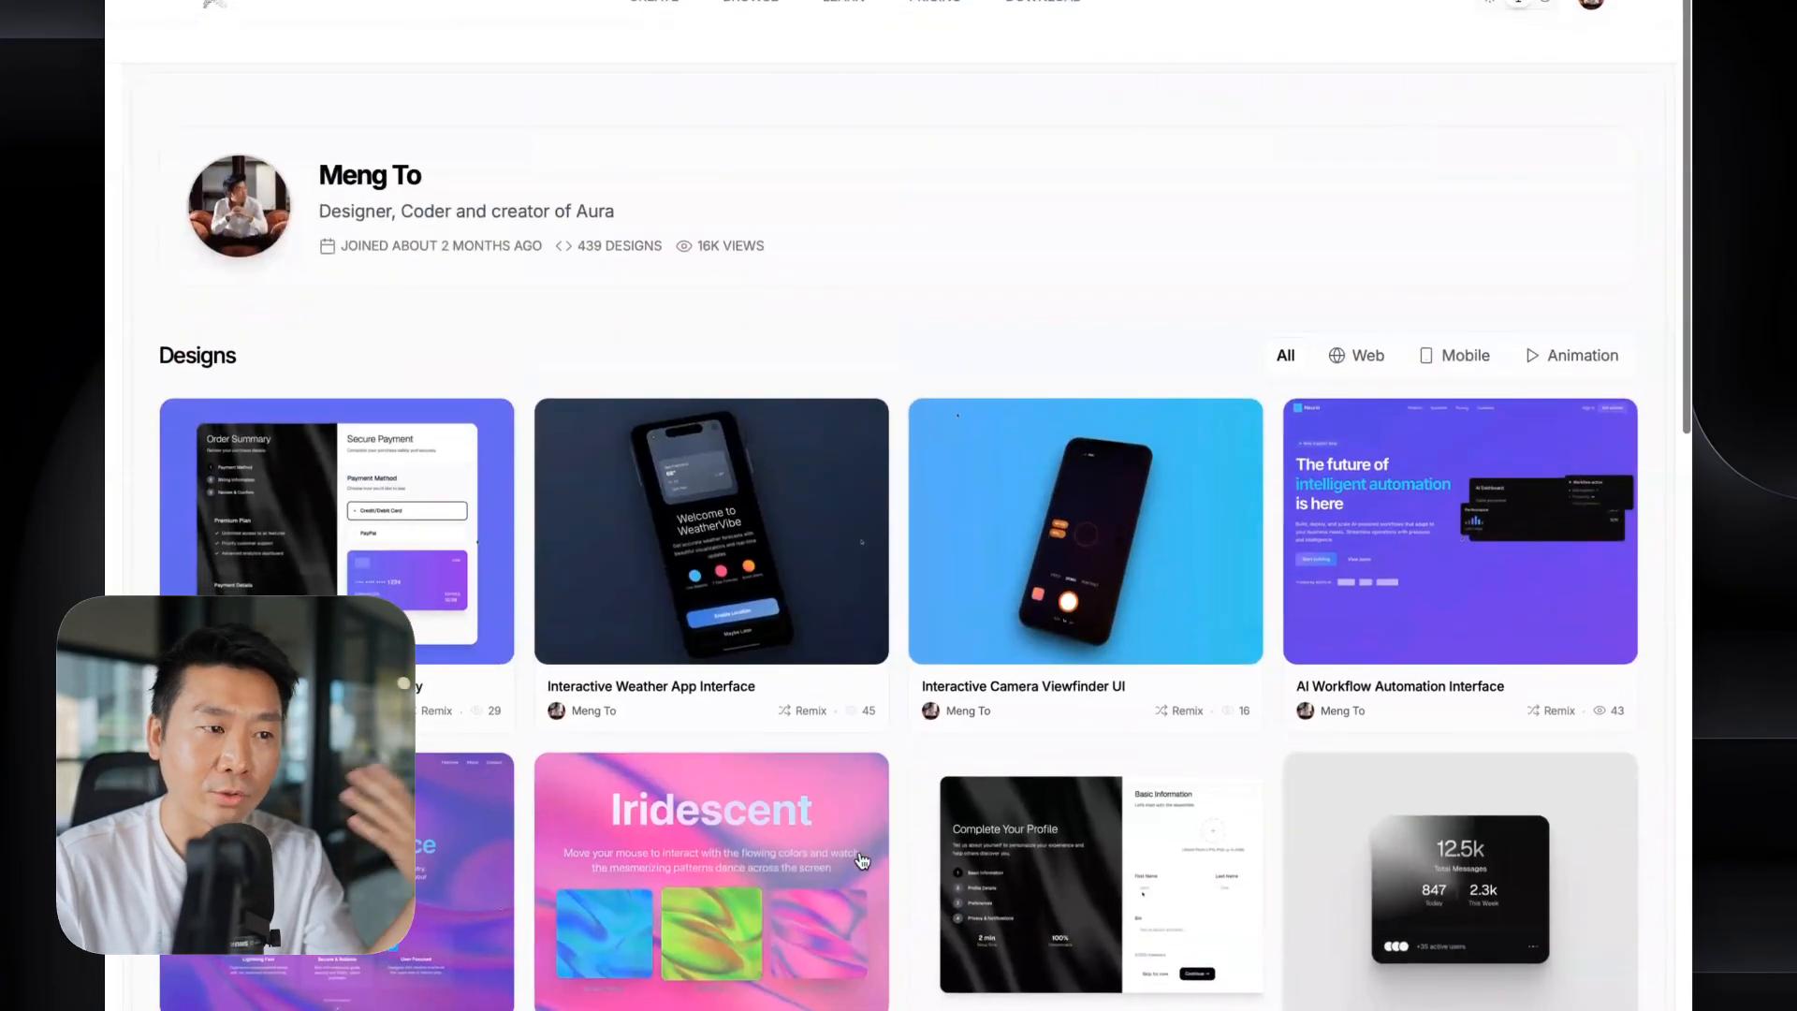
scroll(1130, 122, up, 1)
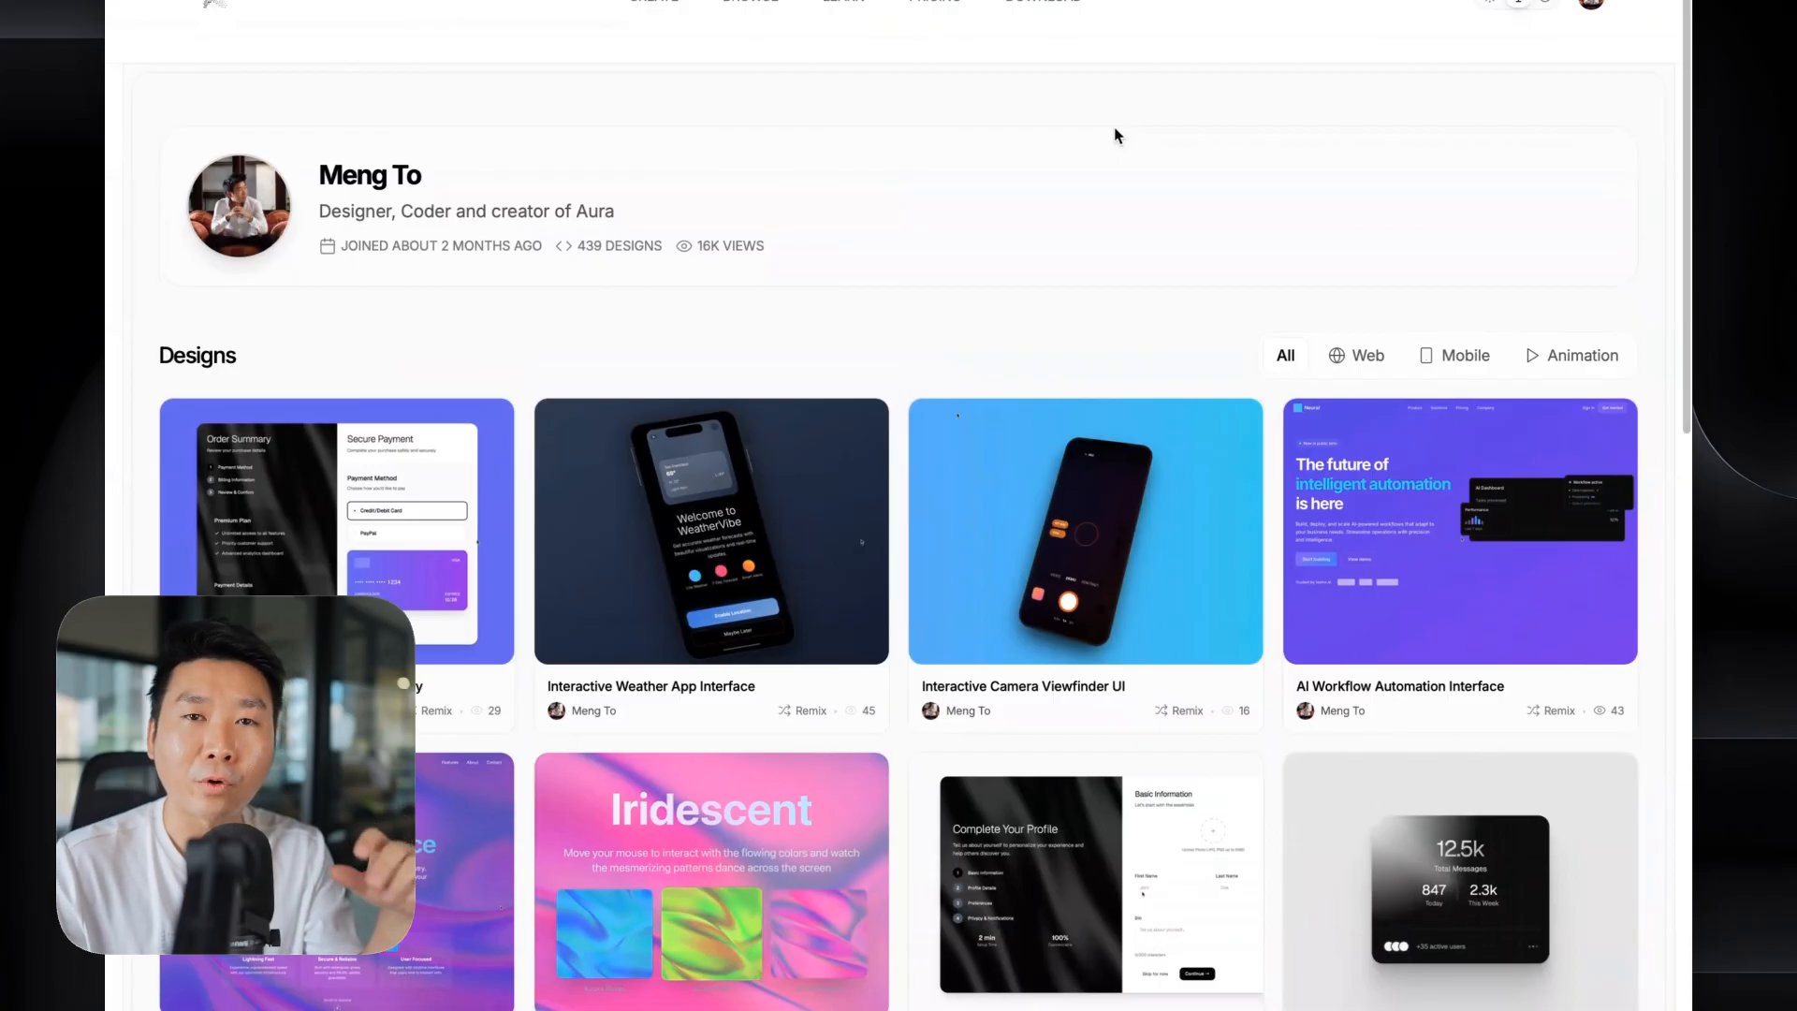
- Return to the home page and look through the Recent Iterations, Recent Chats, Trending and Recently Featured sections
click(216, 5)
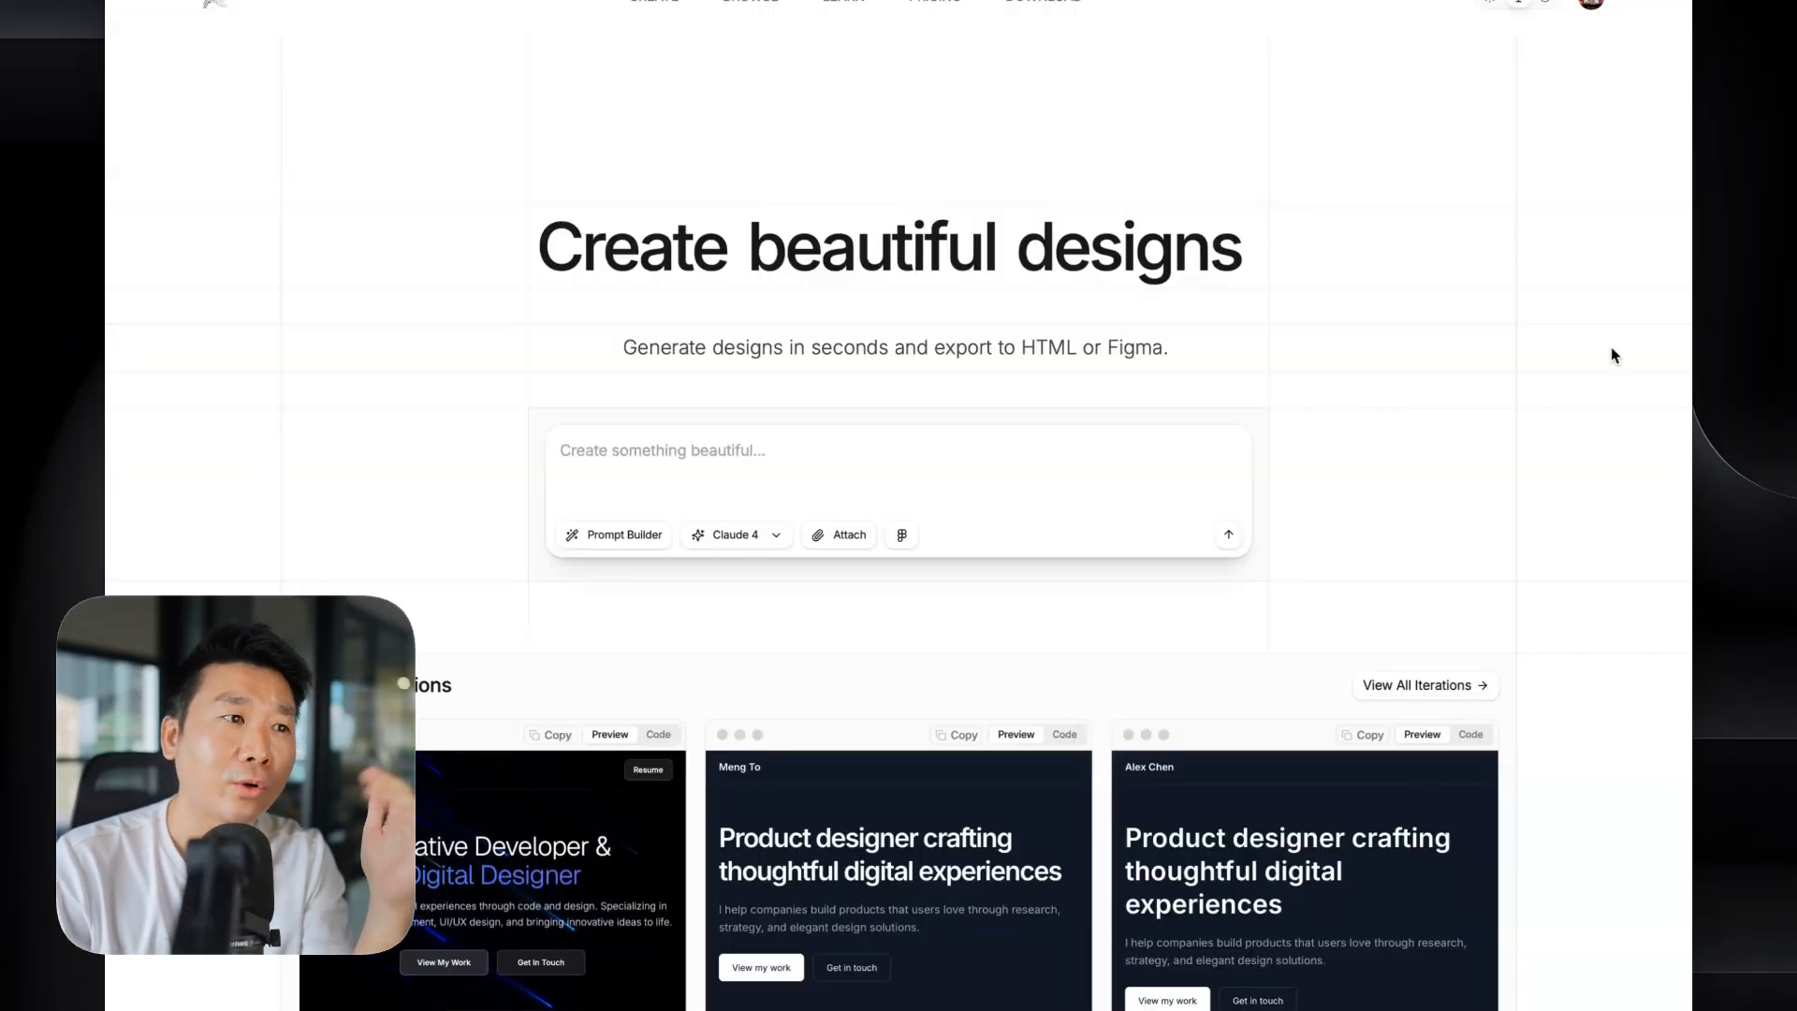
scroll(1591, 412, down, 7)
scroll(1594, 415, up, 2)
scroll(1594, 416, up, 1)
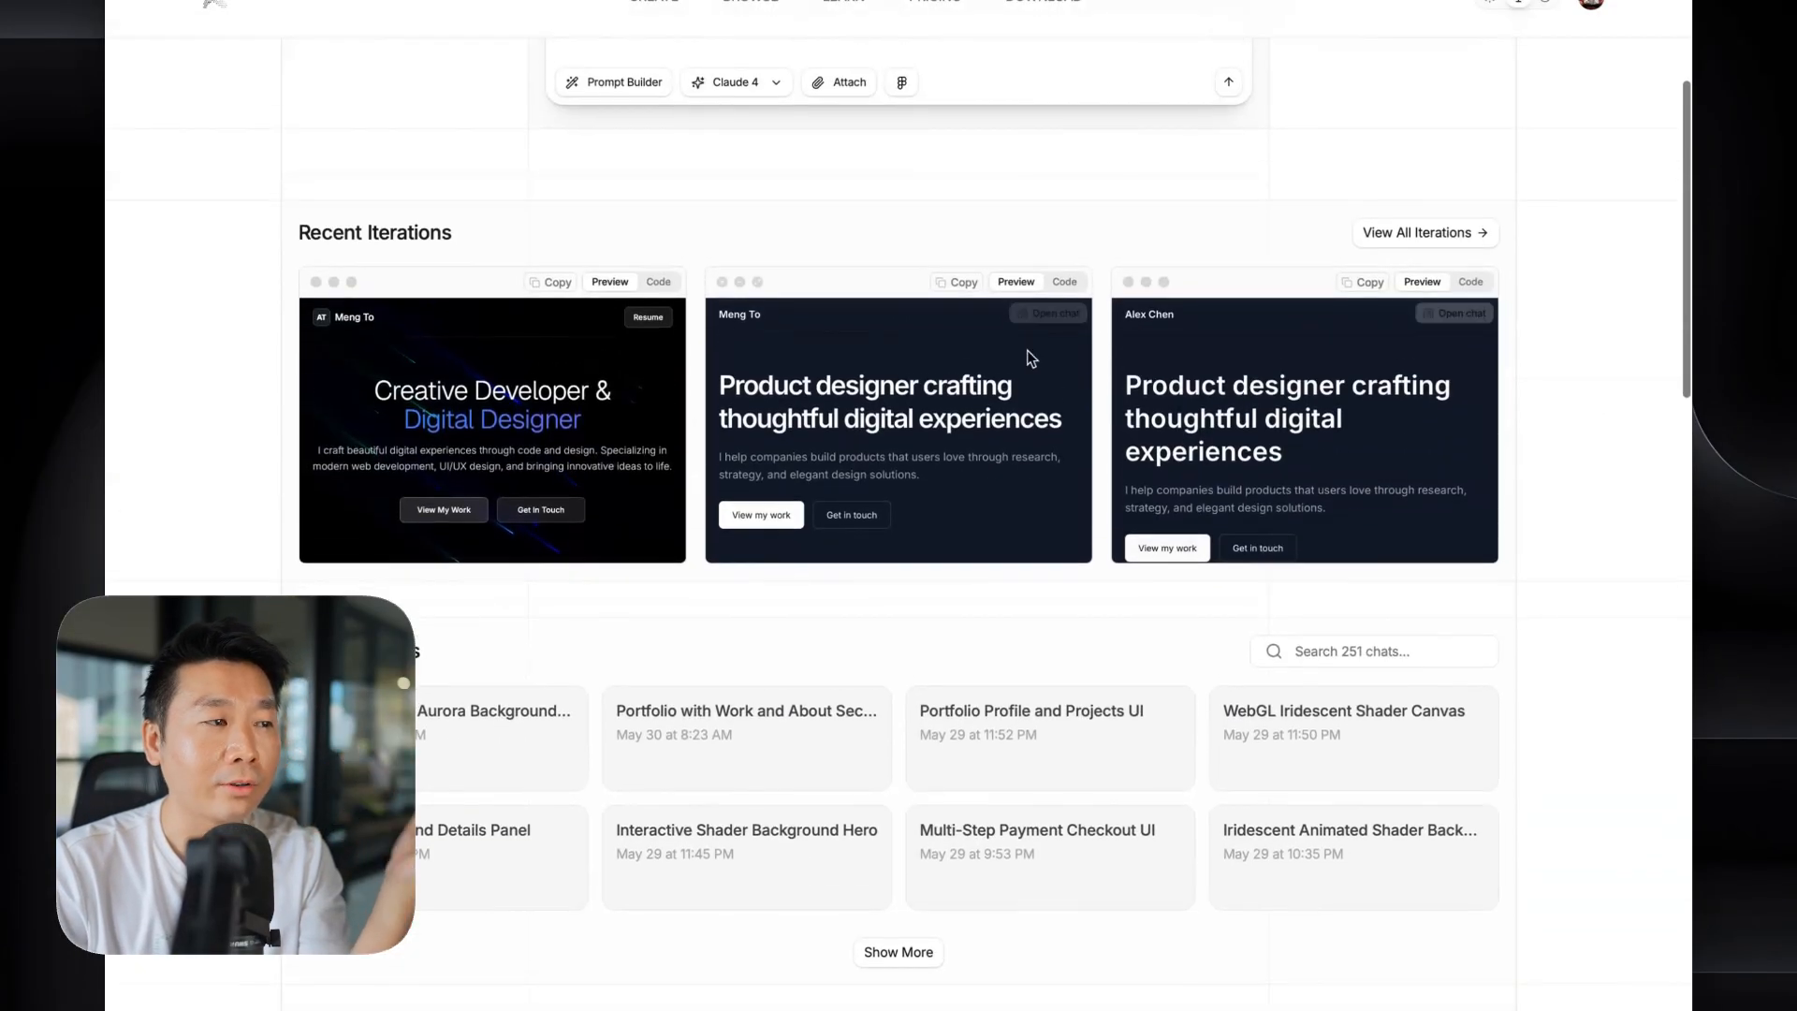
scroll(1608, 443, down, 6)
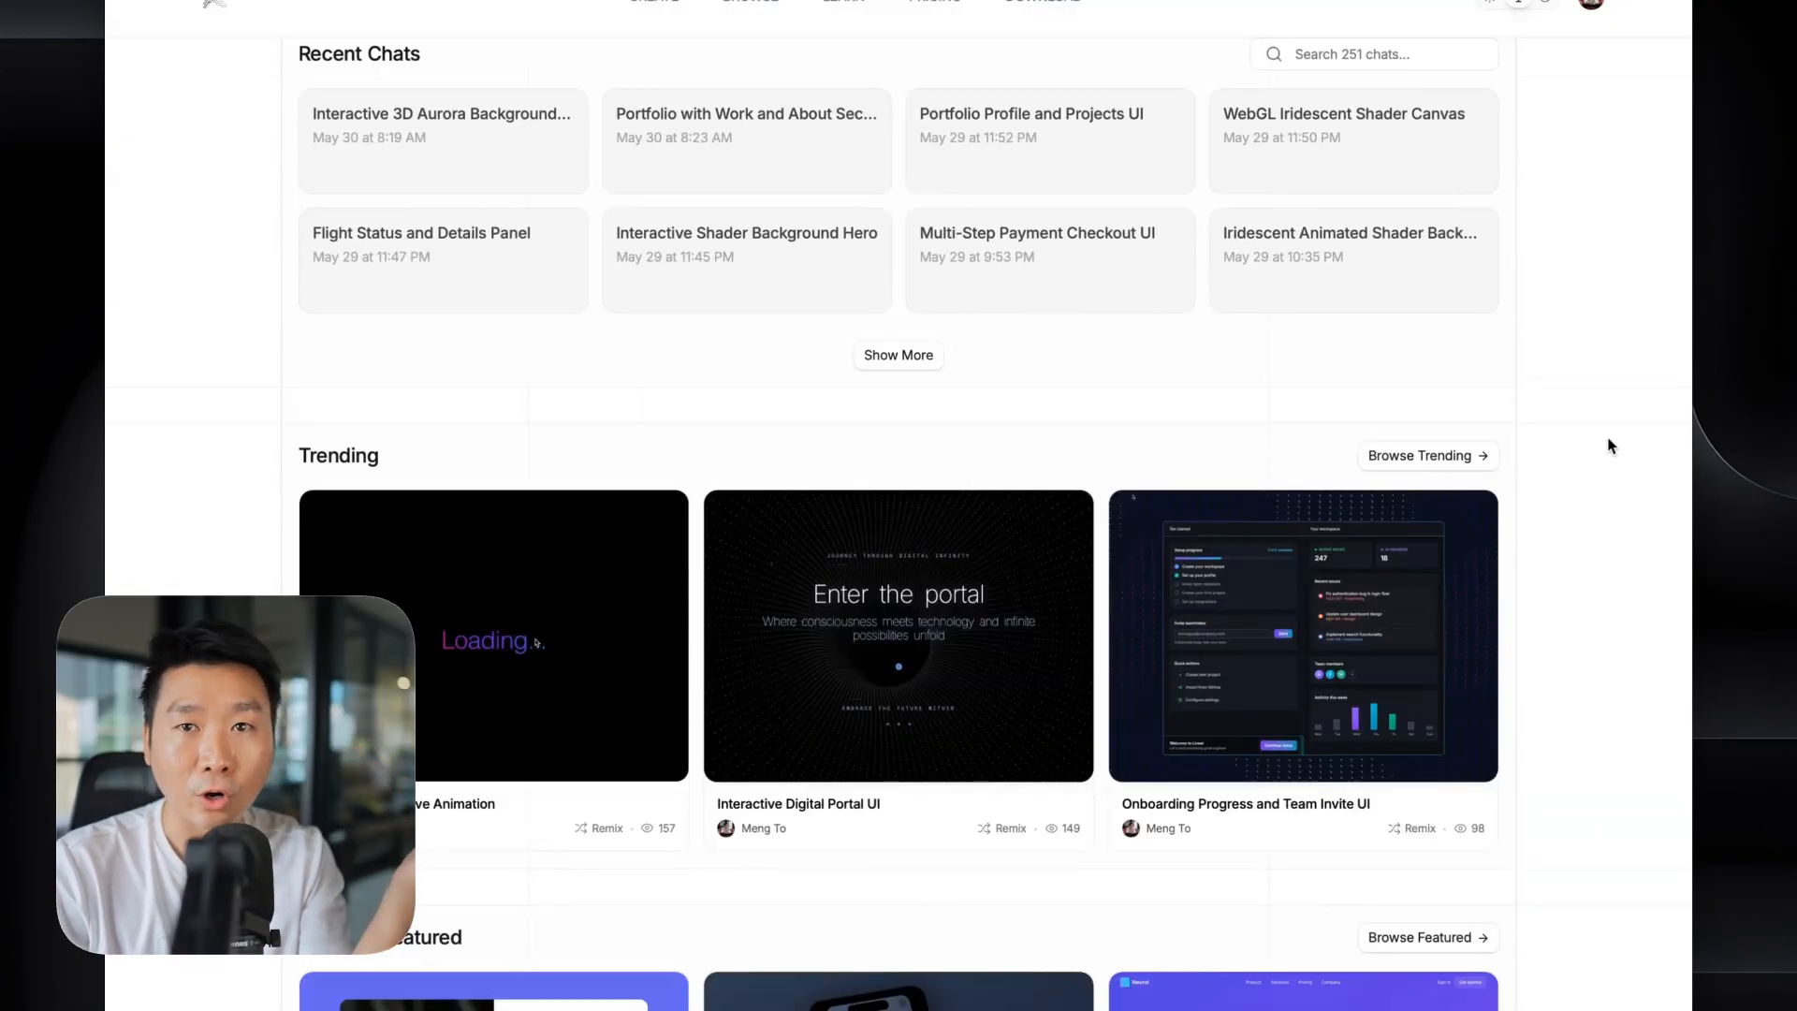
scroll(1615, 440, down, 4)
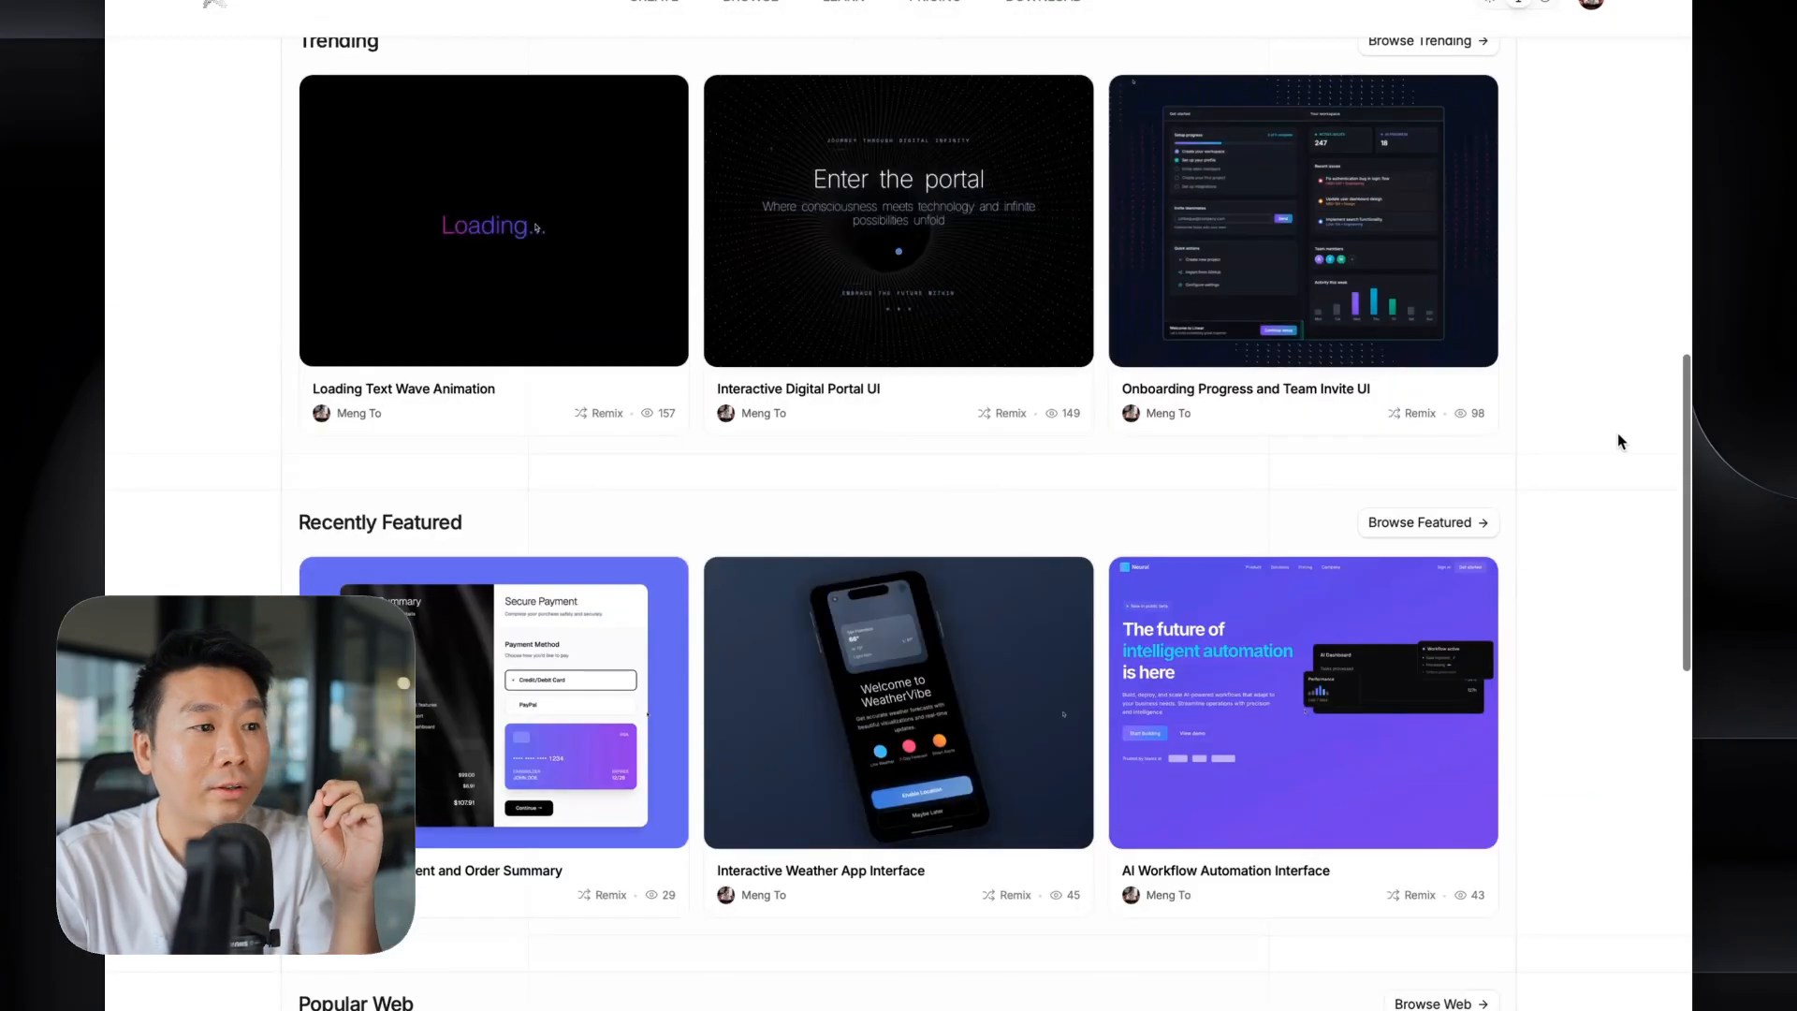
scroll(1618, 436, up, 1)
scroll(1619, 444, up, 9)
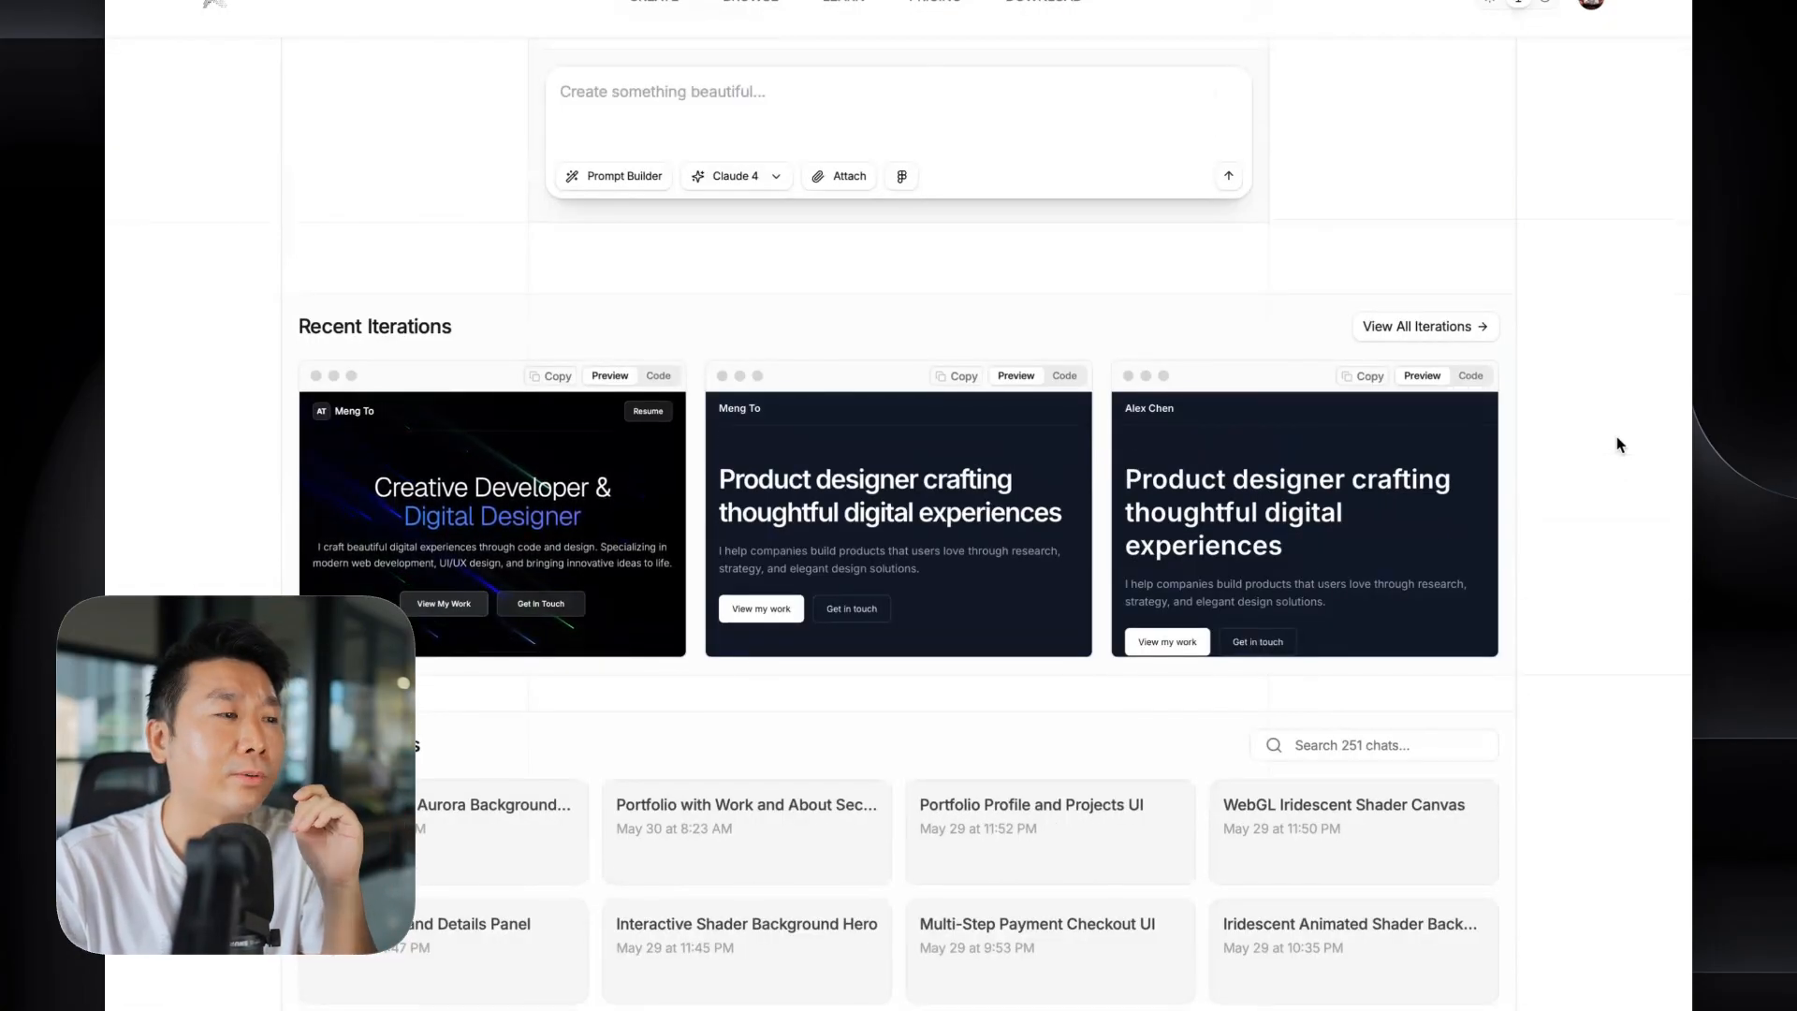
scroll(1616, 436, up, 4)
mouse_move(573, 735)
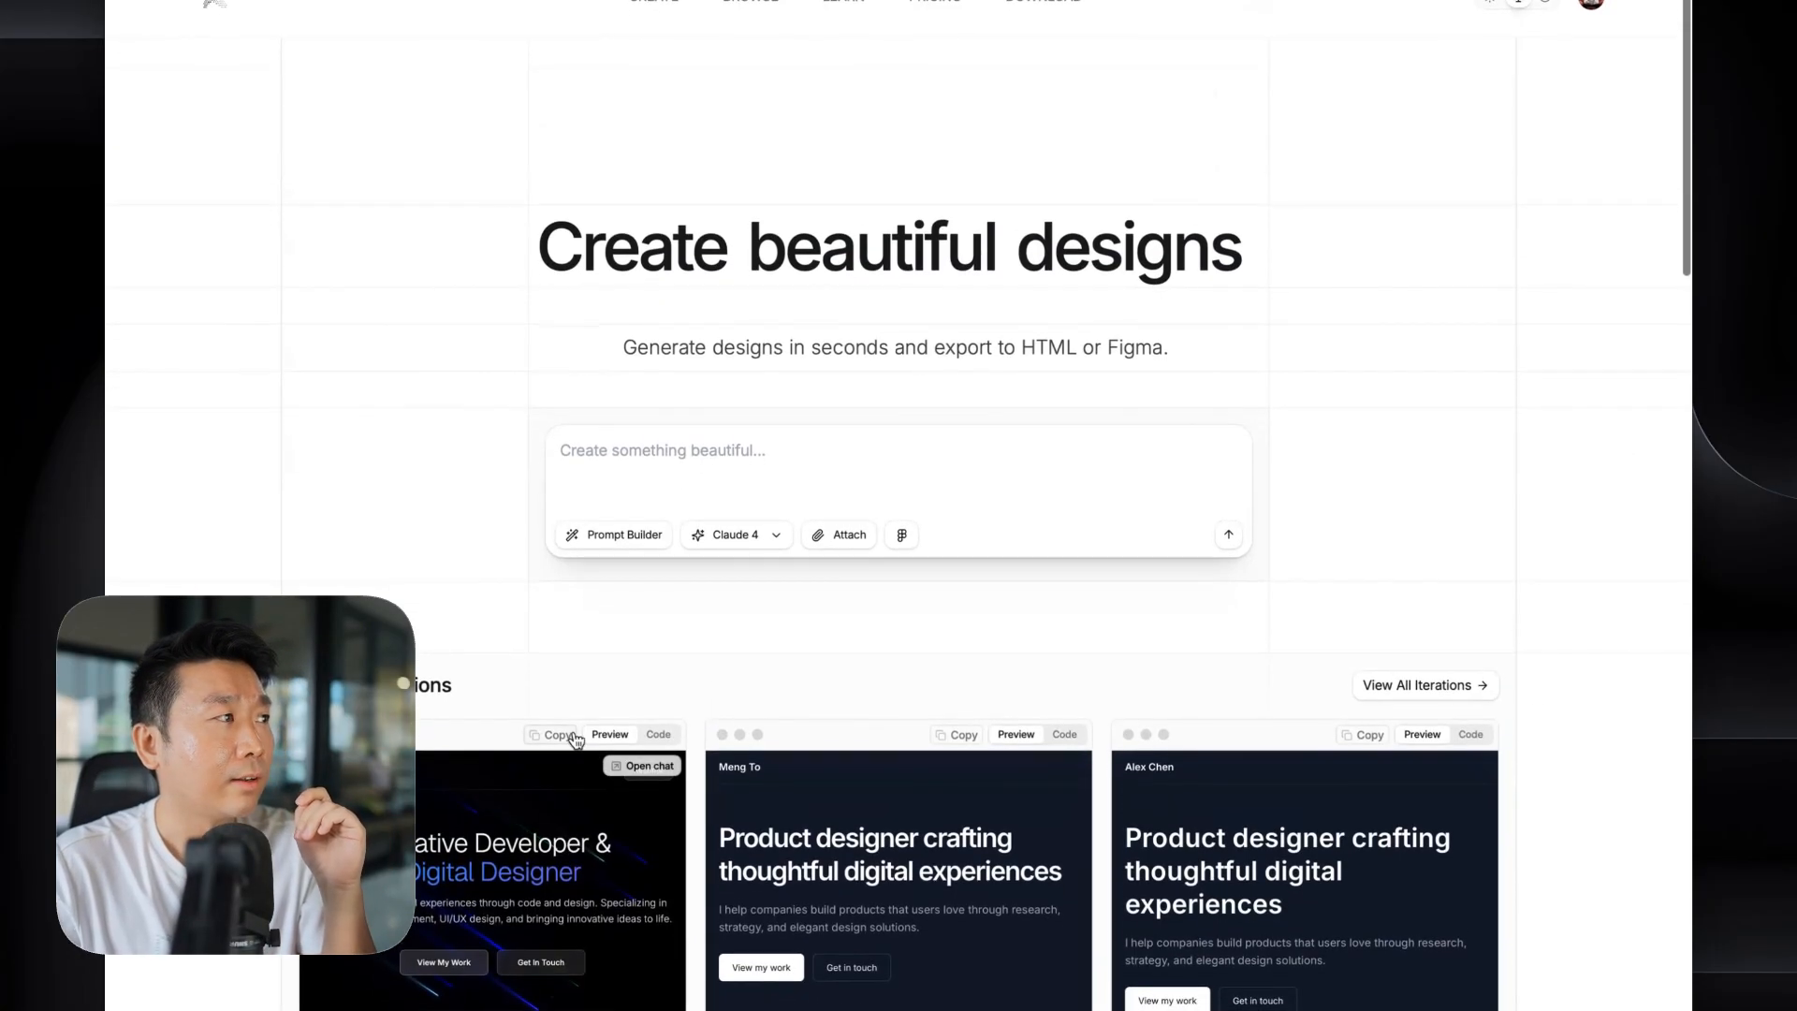
click(635, 771)
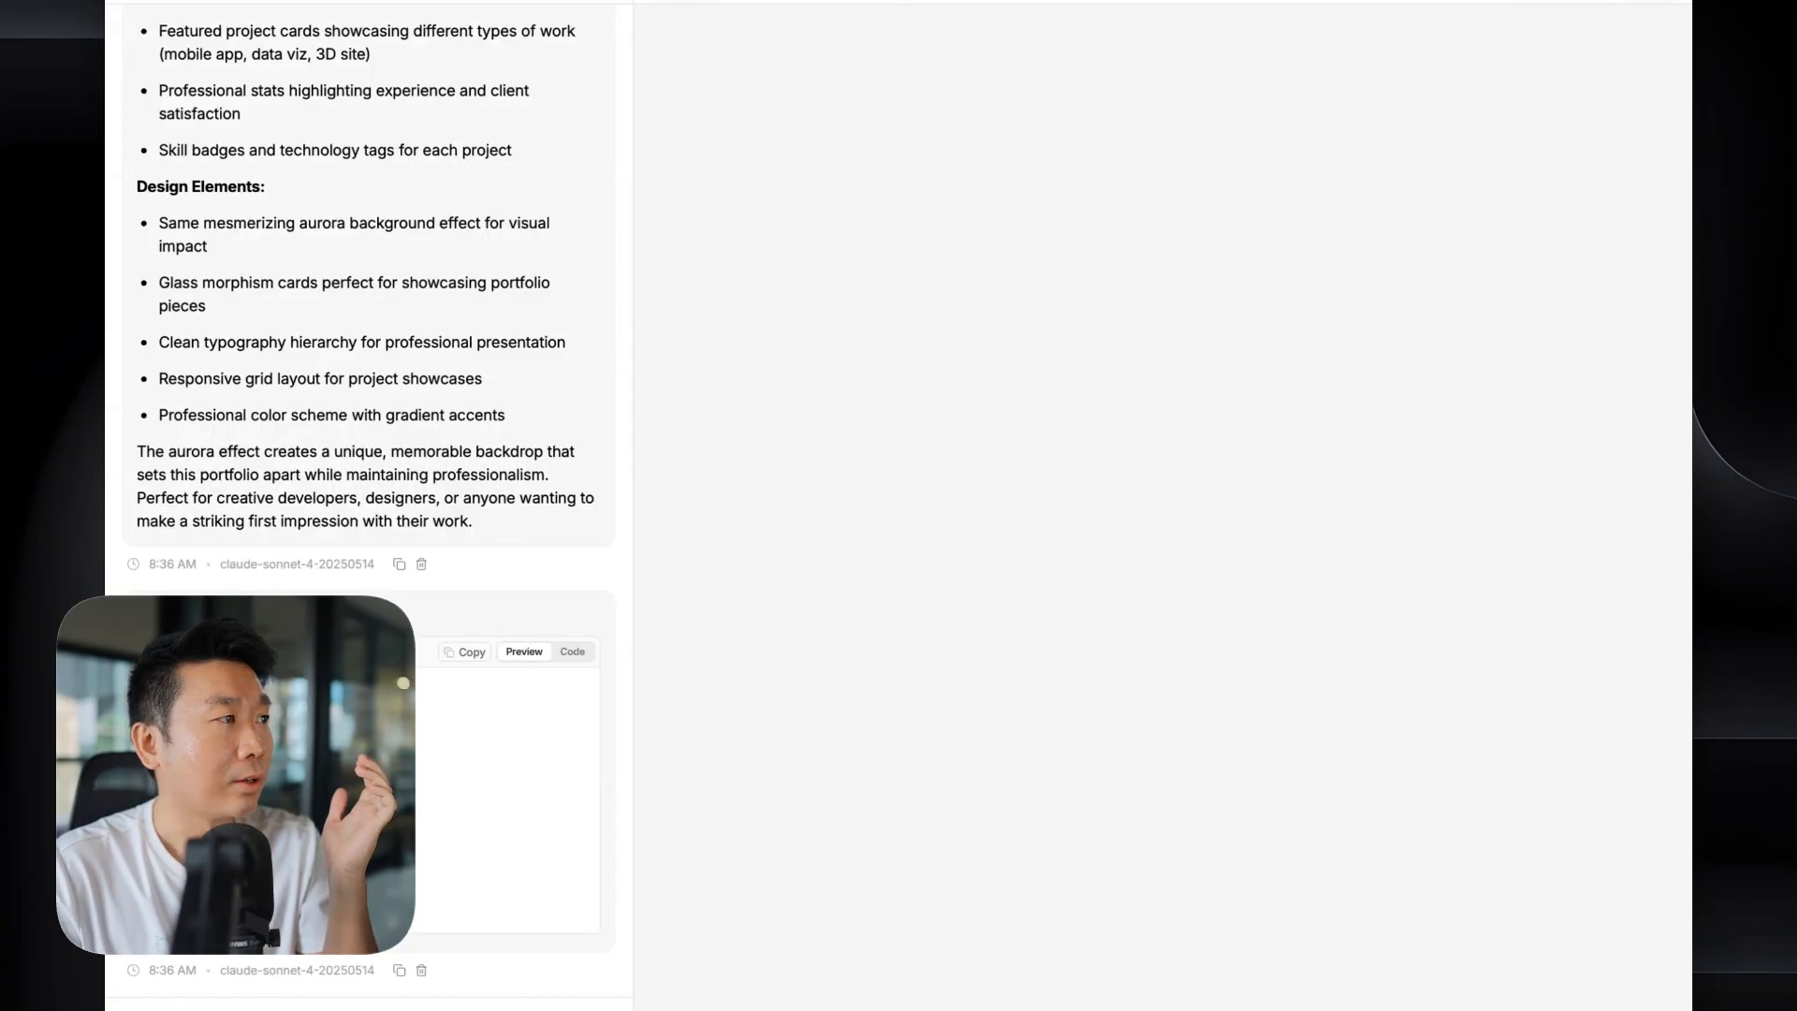
key(alt+Left)
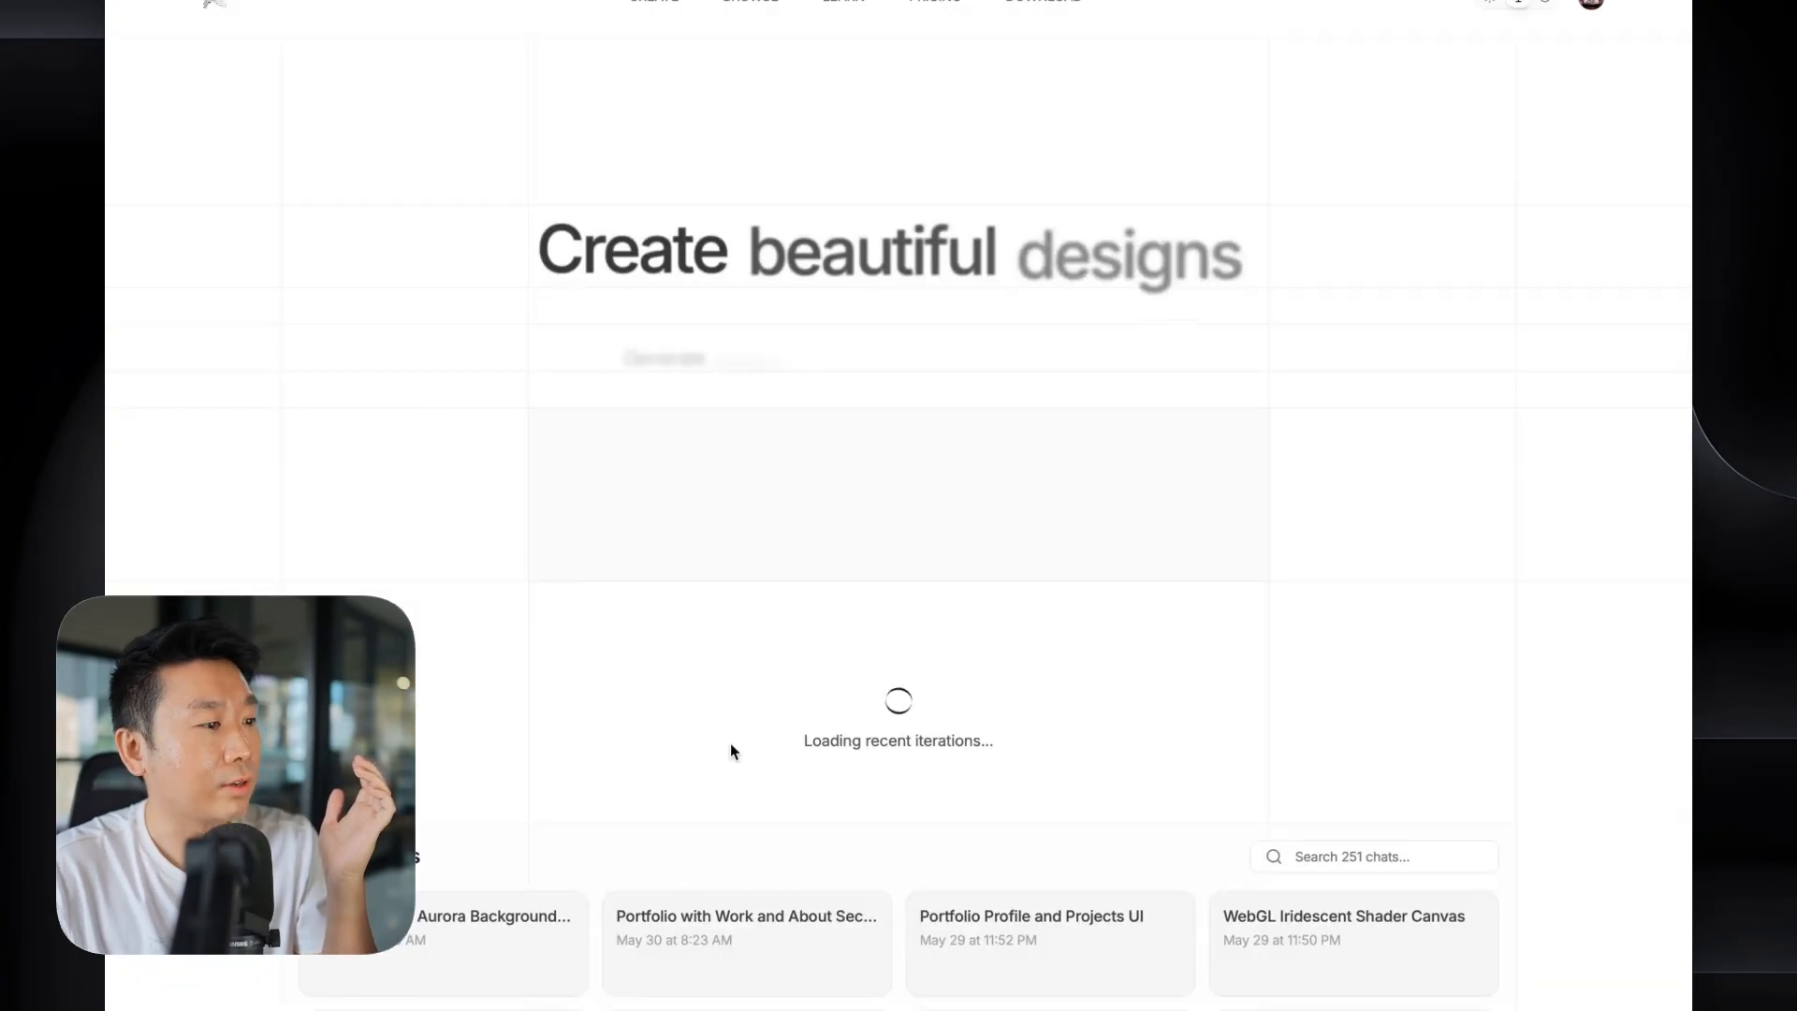
- Open the chat of the dark "Product designer crafting thoughtful digital experiences" portfolio from the recent iterations and review its page preview
scroll(730, 746, down, 2)
click(1052, 574)
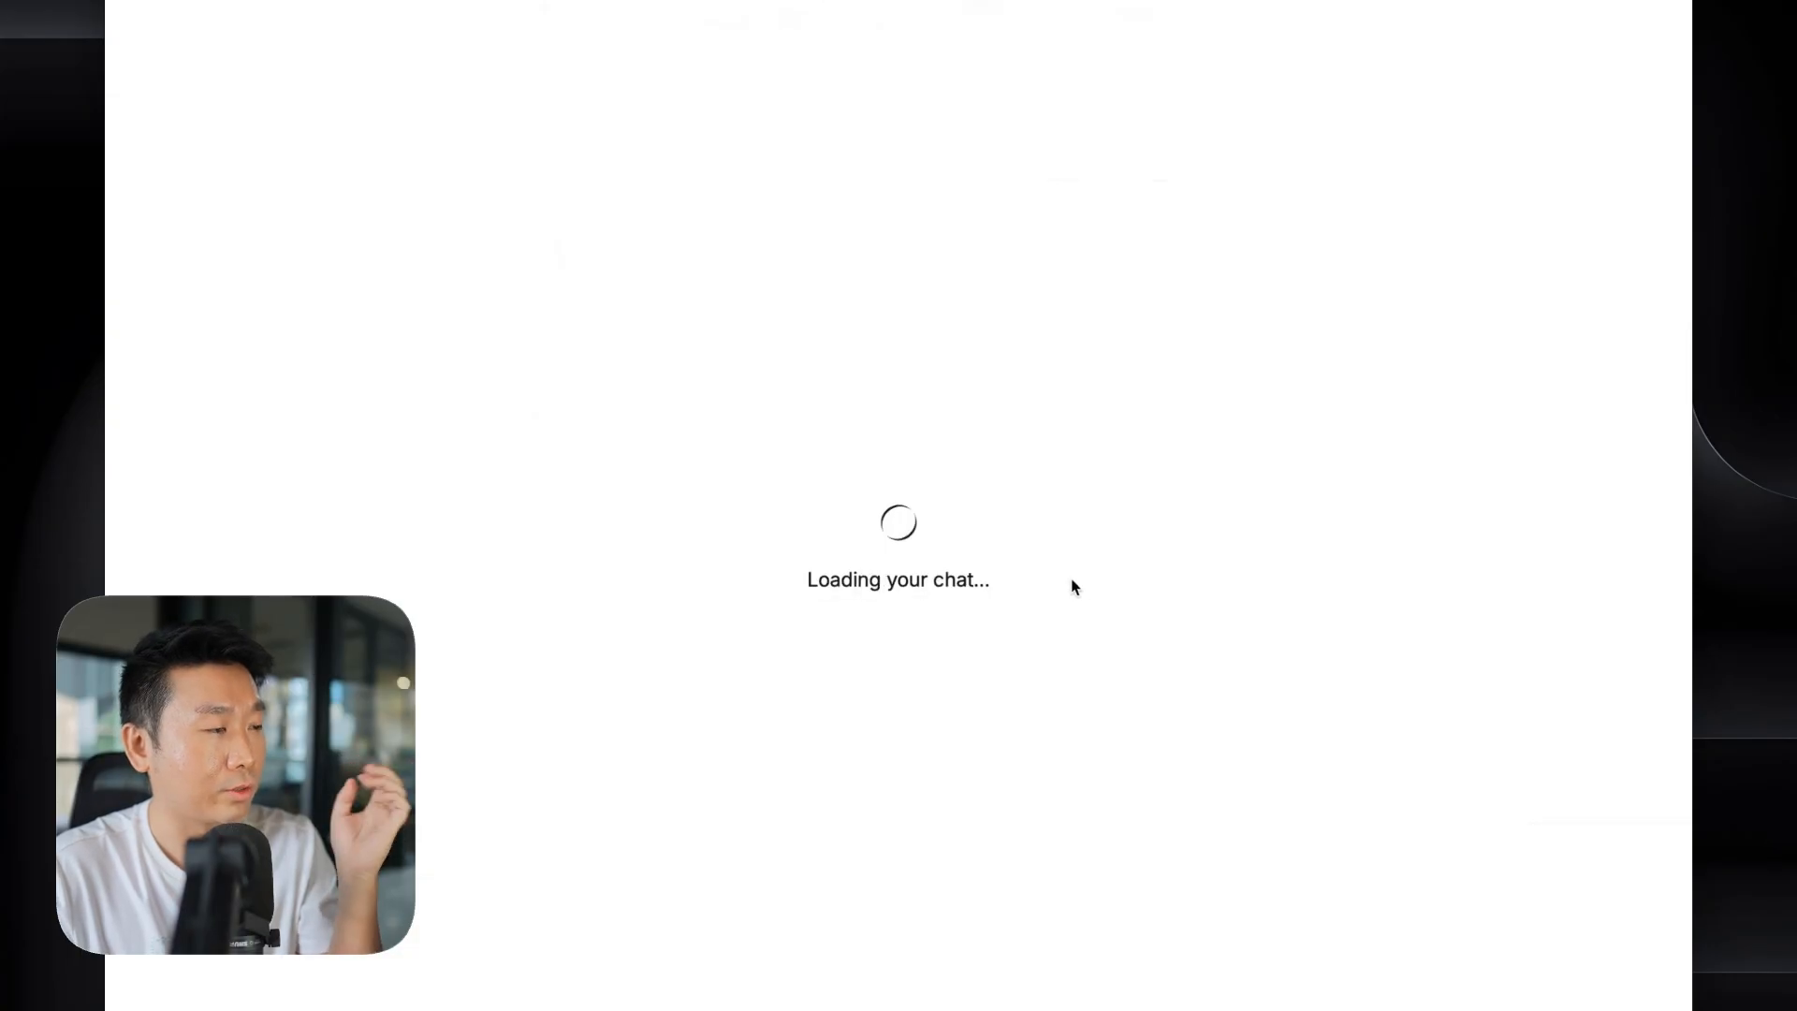
scroll(1245, 588, down, 10)
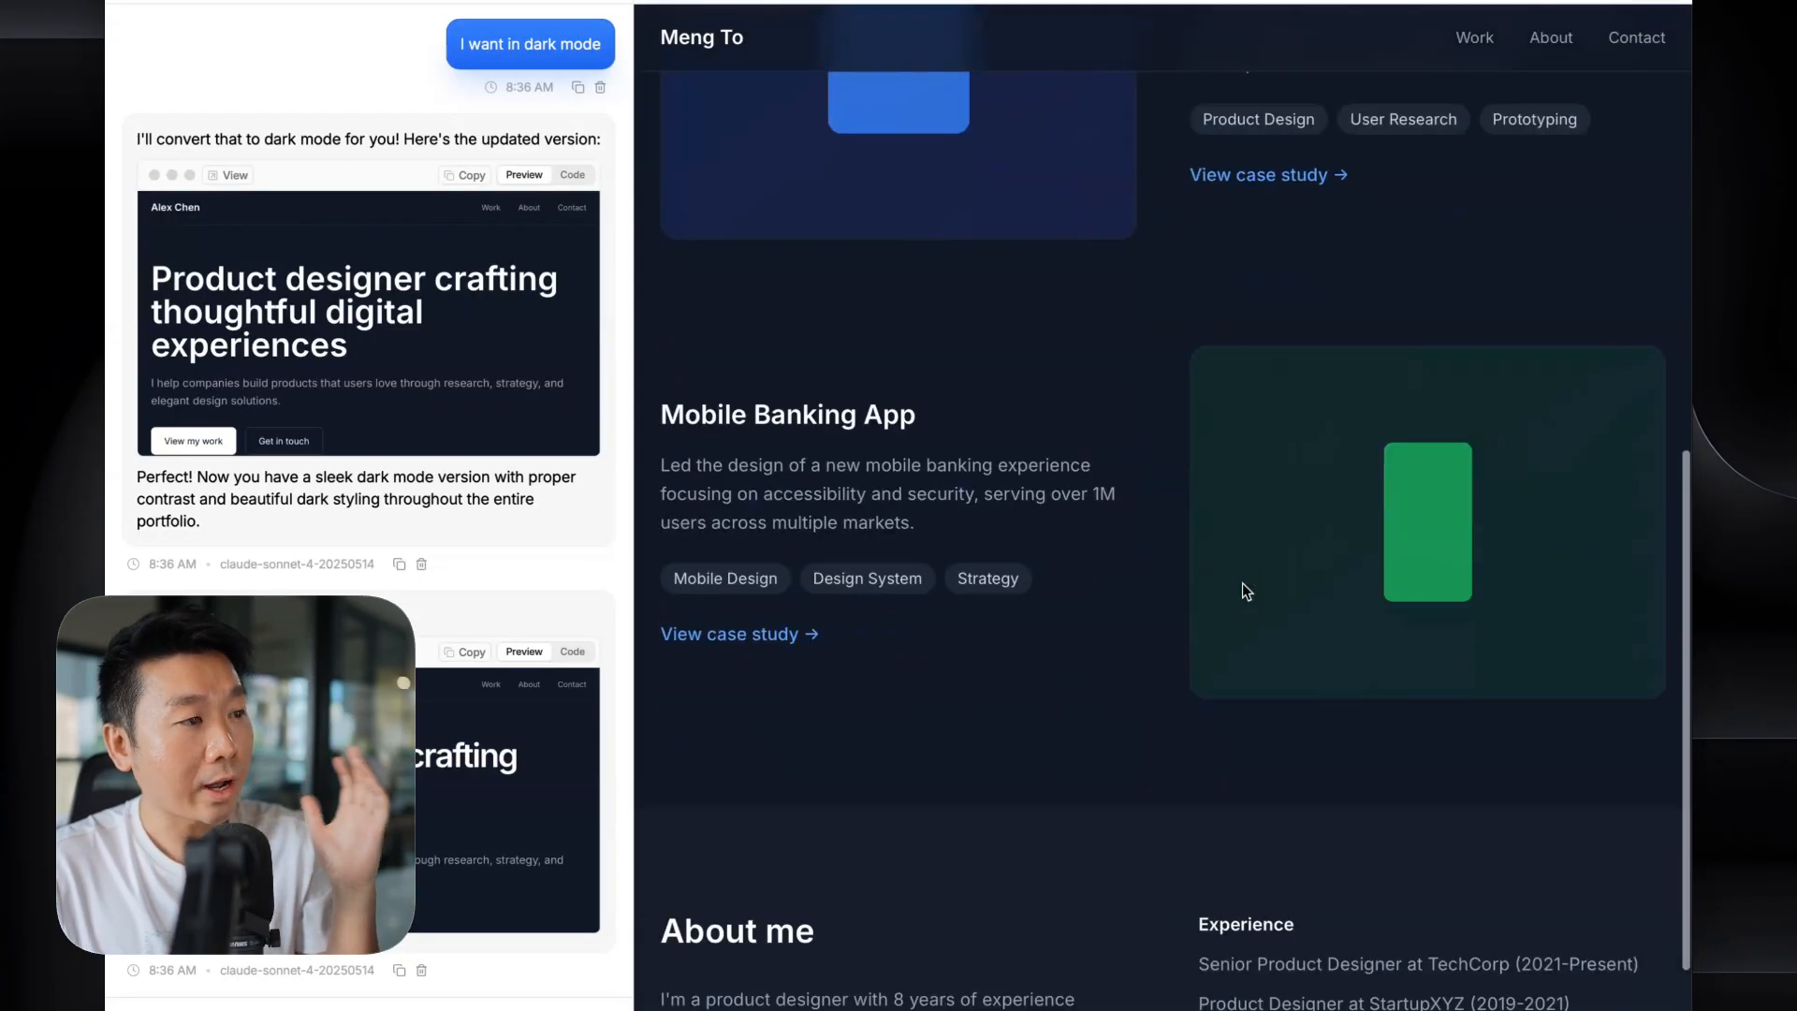
scroll(1245, 588, up, 8)
scroll(1245, 588, up, 4)
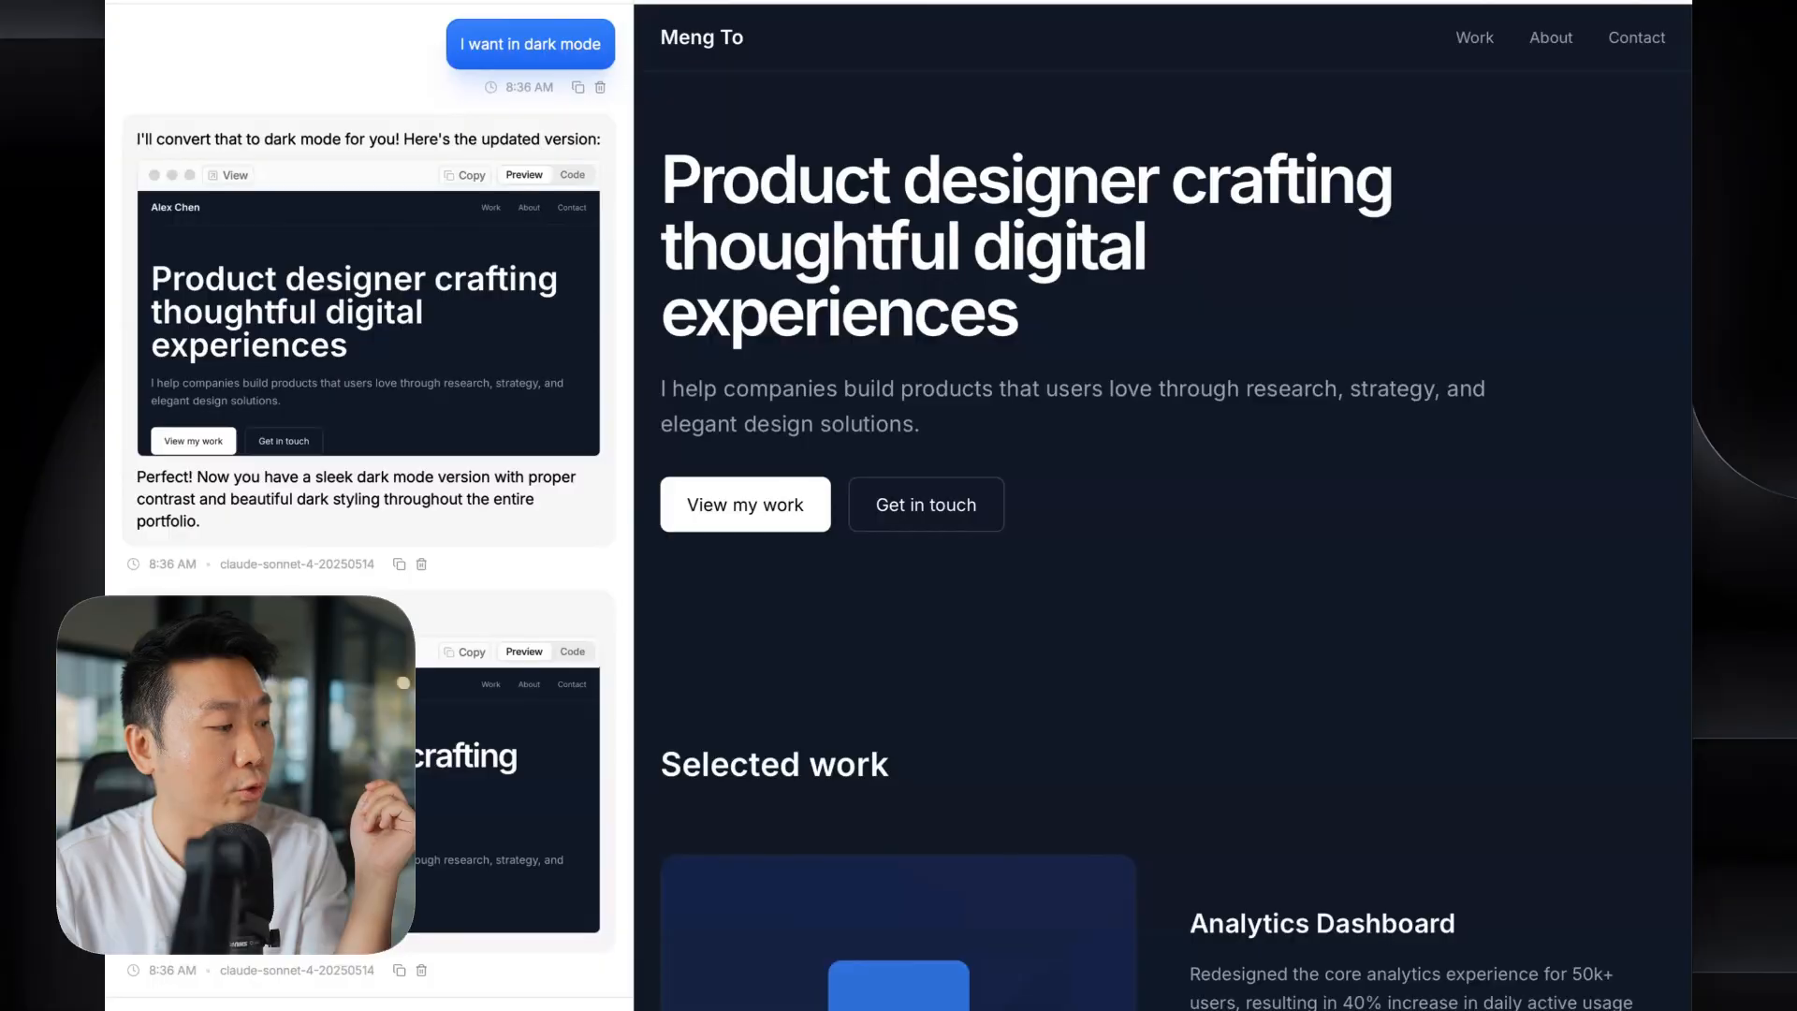
- Try combining the Fade, Slide and Scale animations in the Prompt Builder, and close it without adding them to the prompt
click(369, 1007)
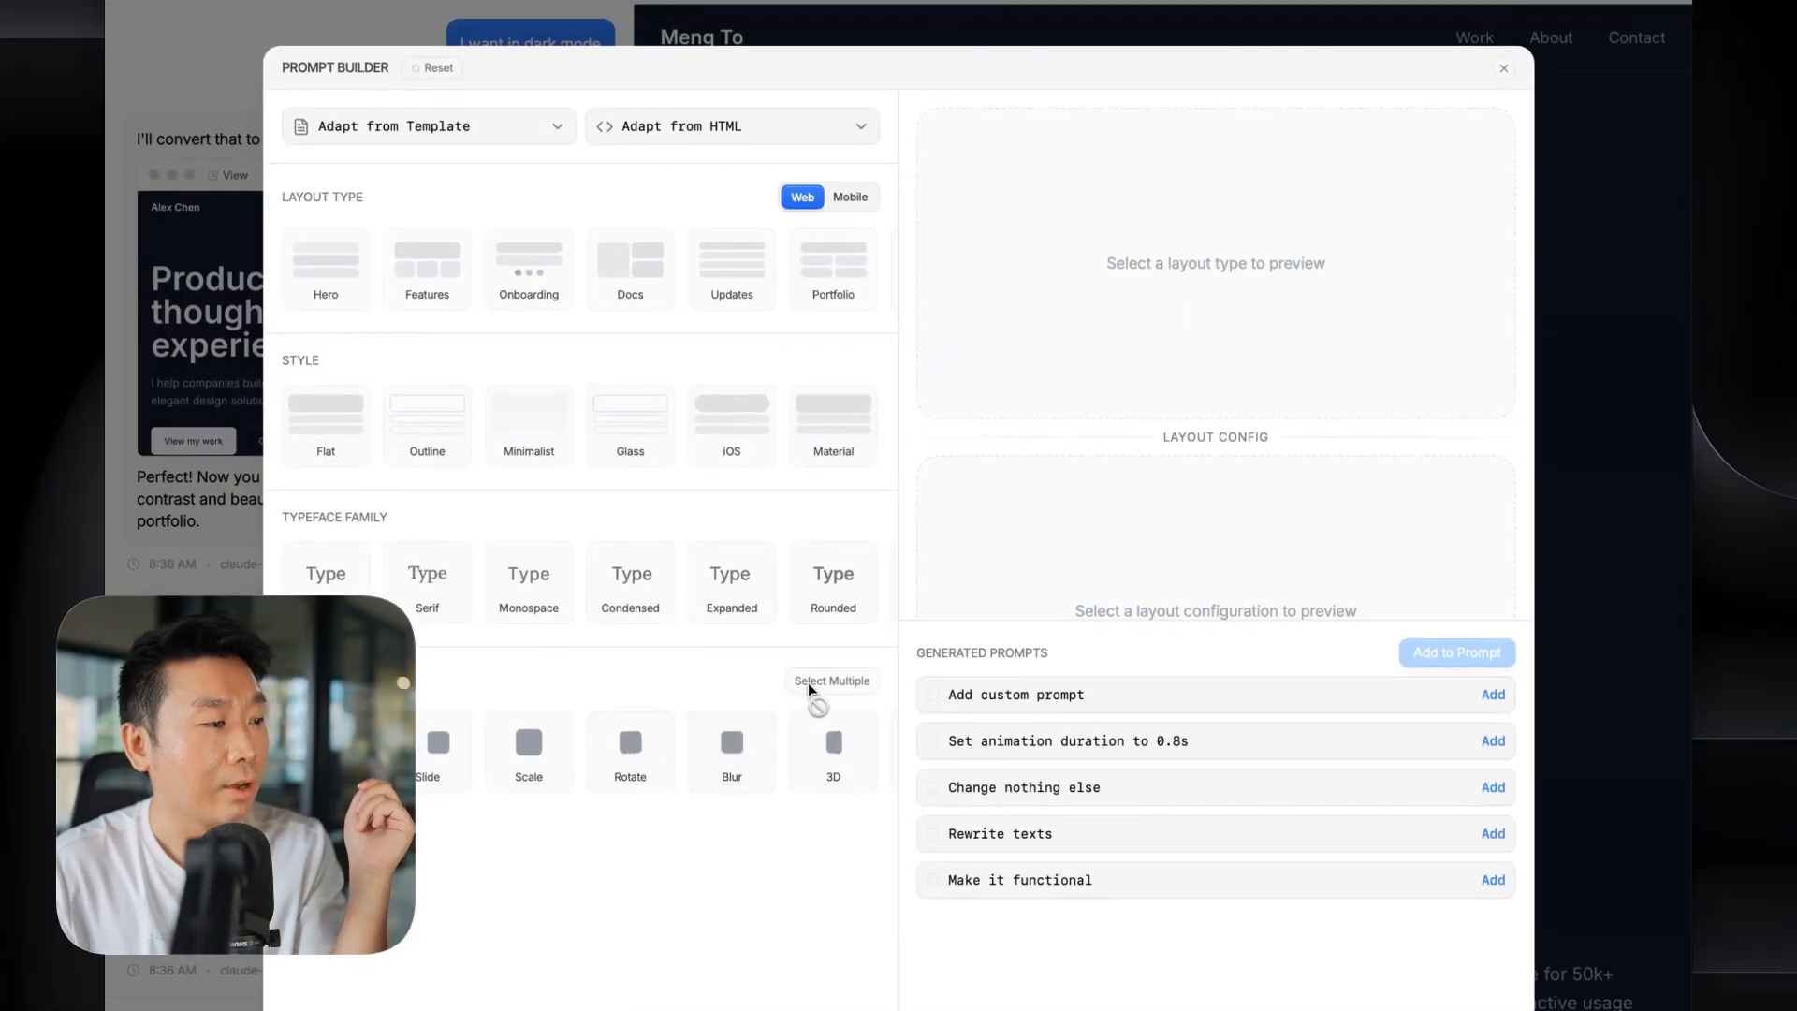
click(422, 761)
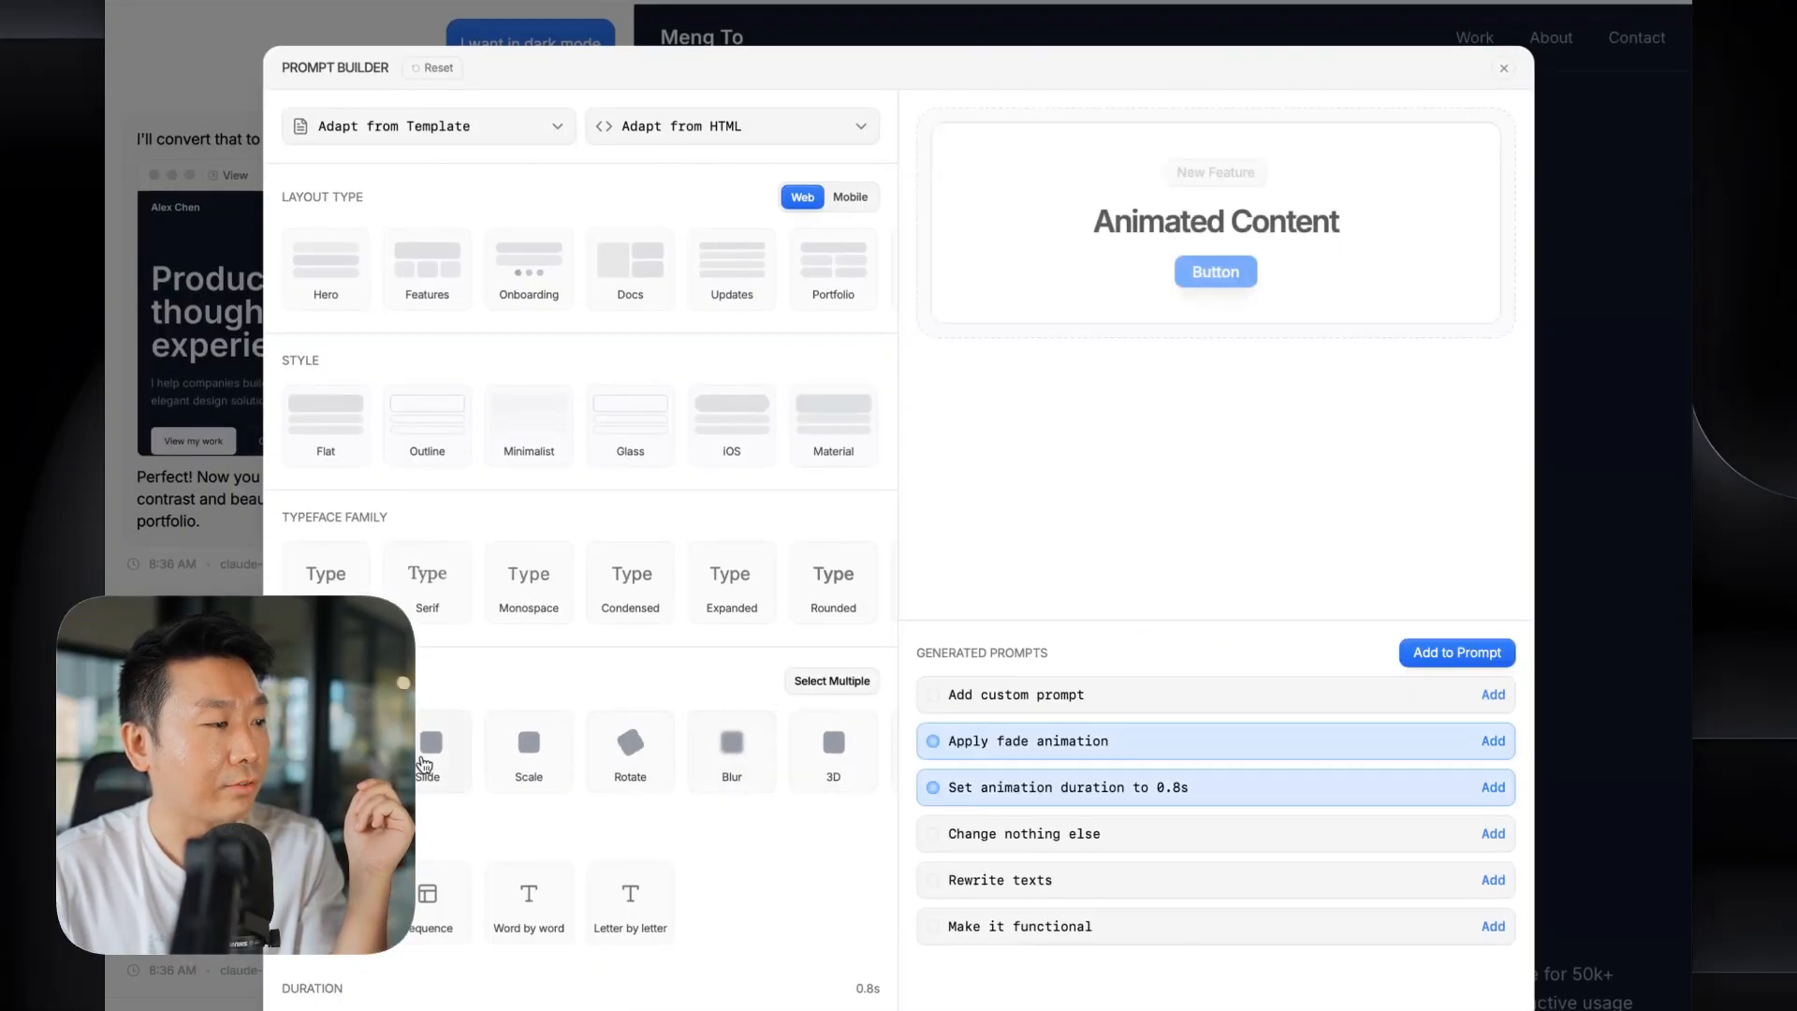
click(831, 681)
click(426, 759)
click(567, 760)
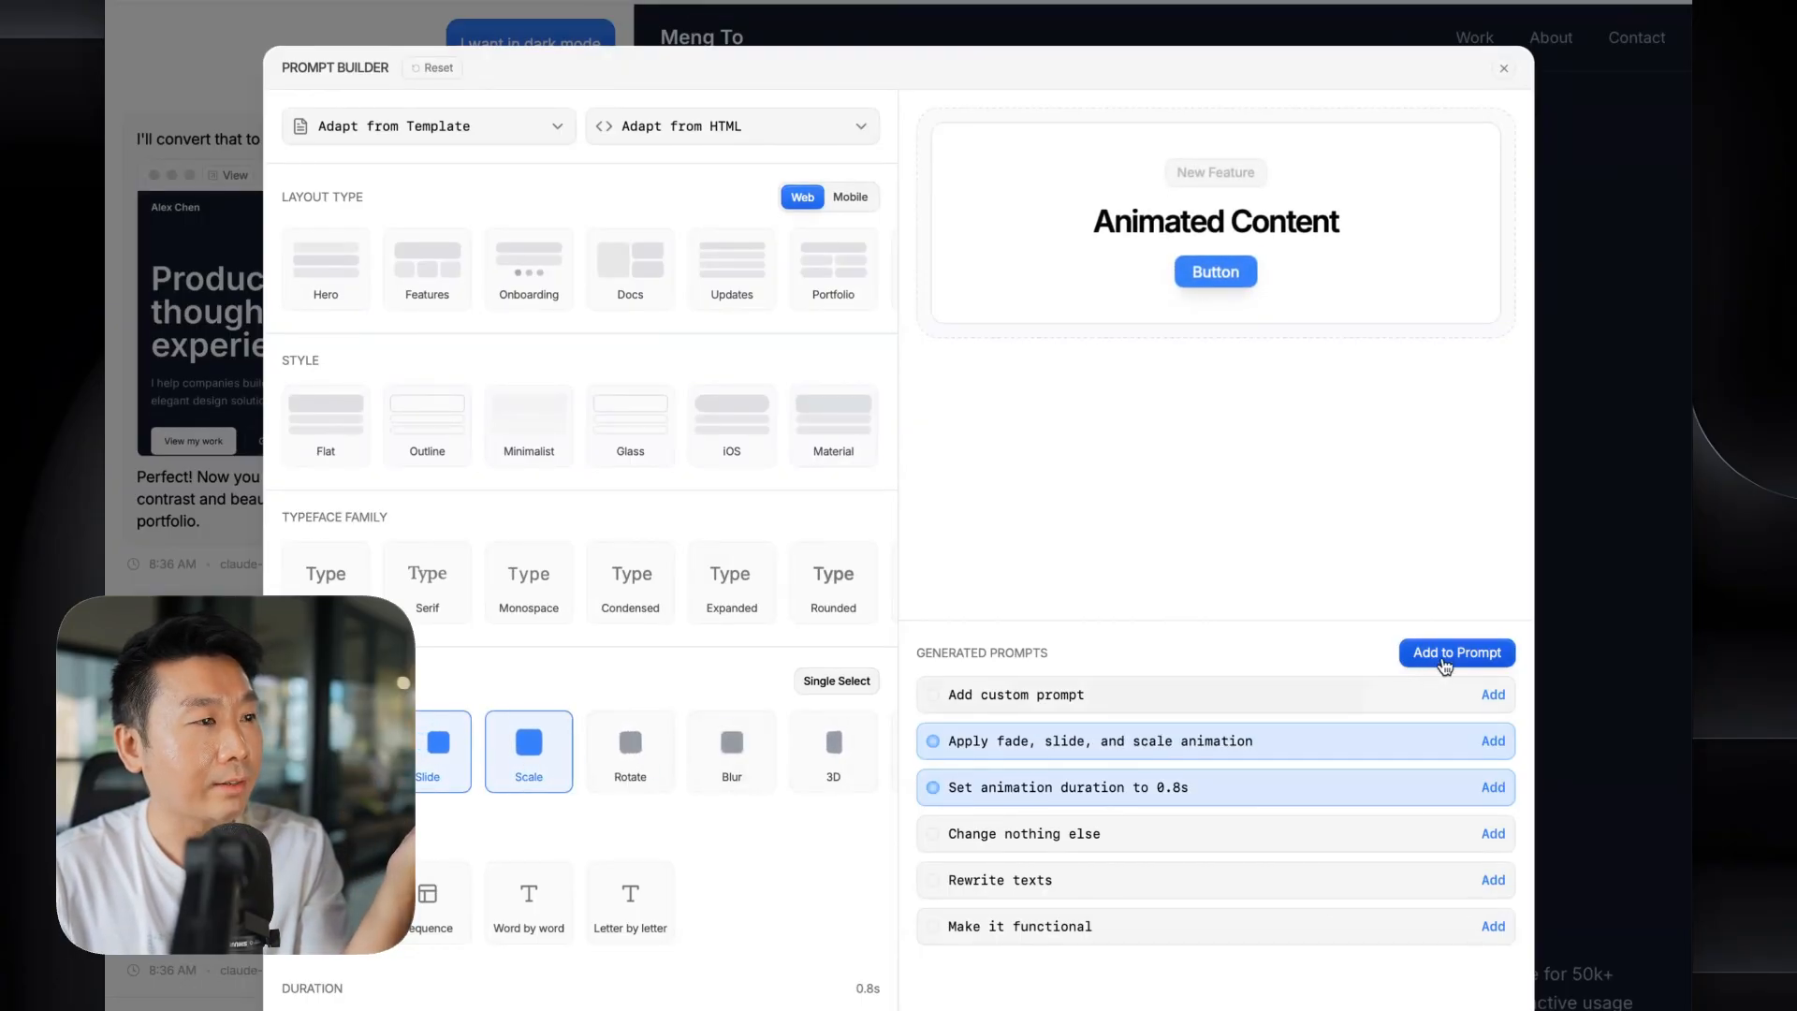
click(1505, 69)
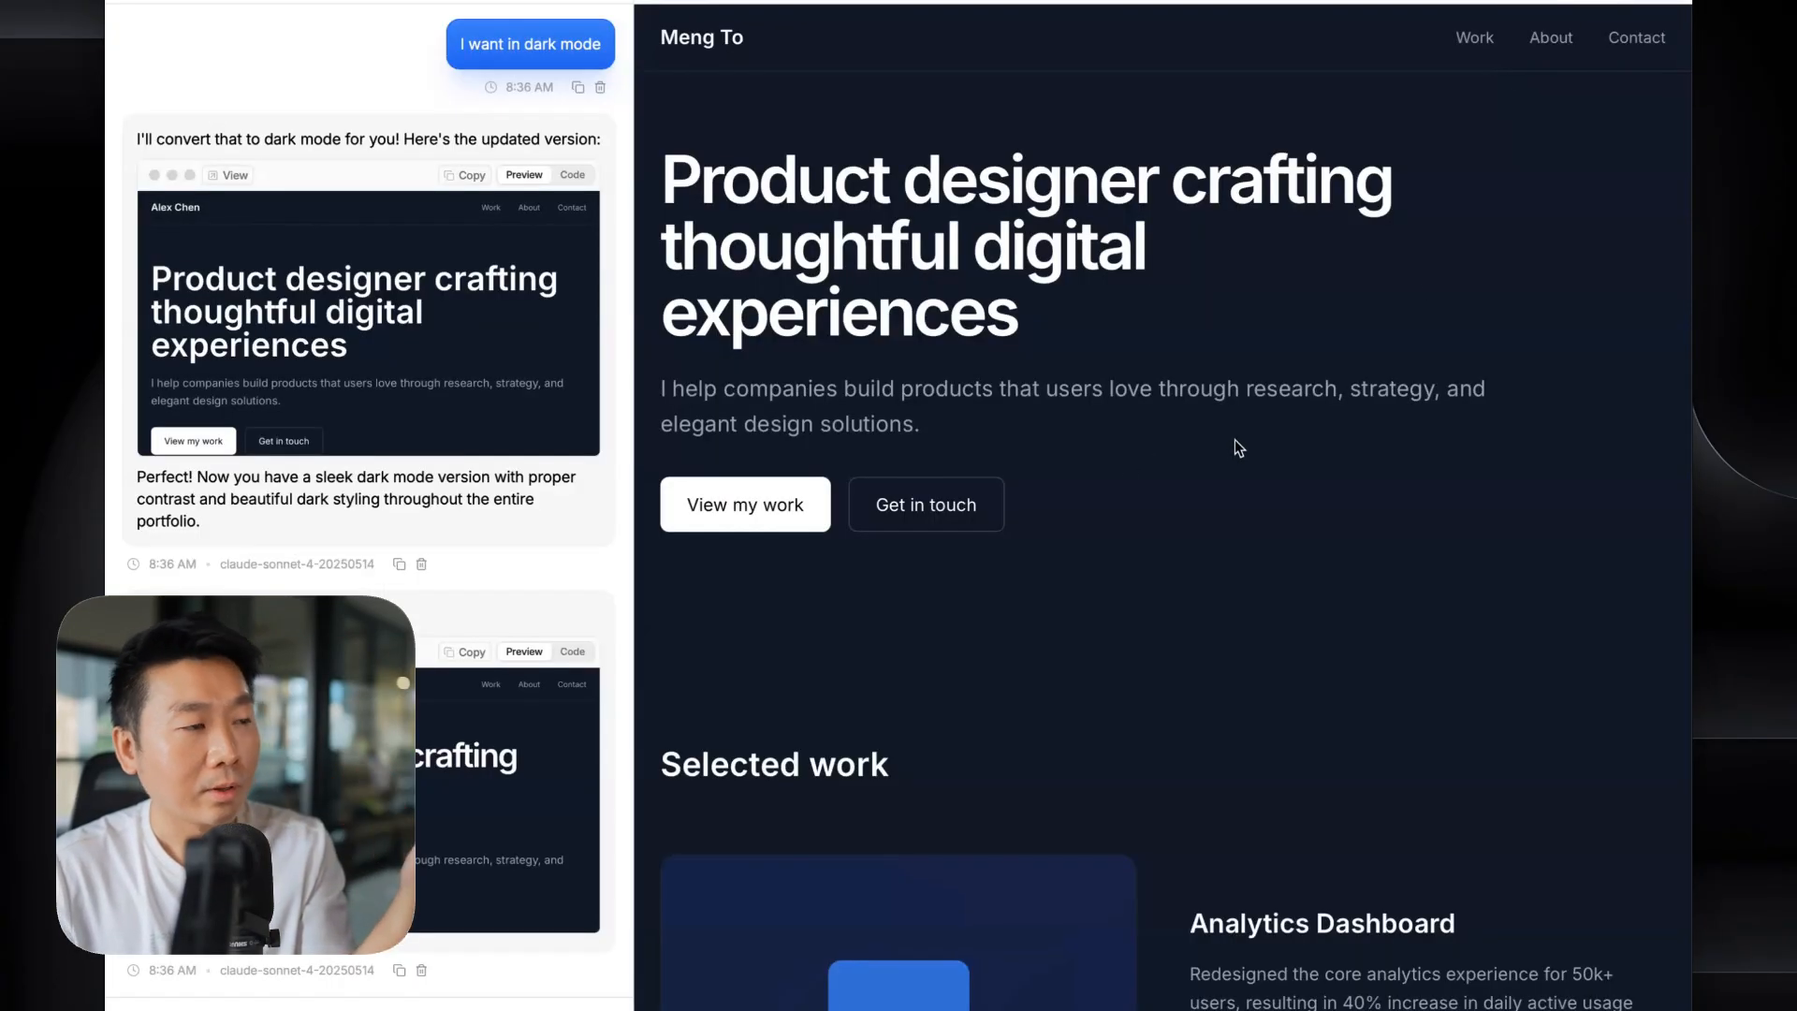
- Examine the dark portfolio's hero text, buttons and Selected work section in the page preview
scroll(1123, 426, down, 10)
scroll(1124, 426, up, 10)
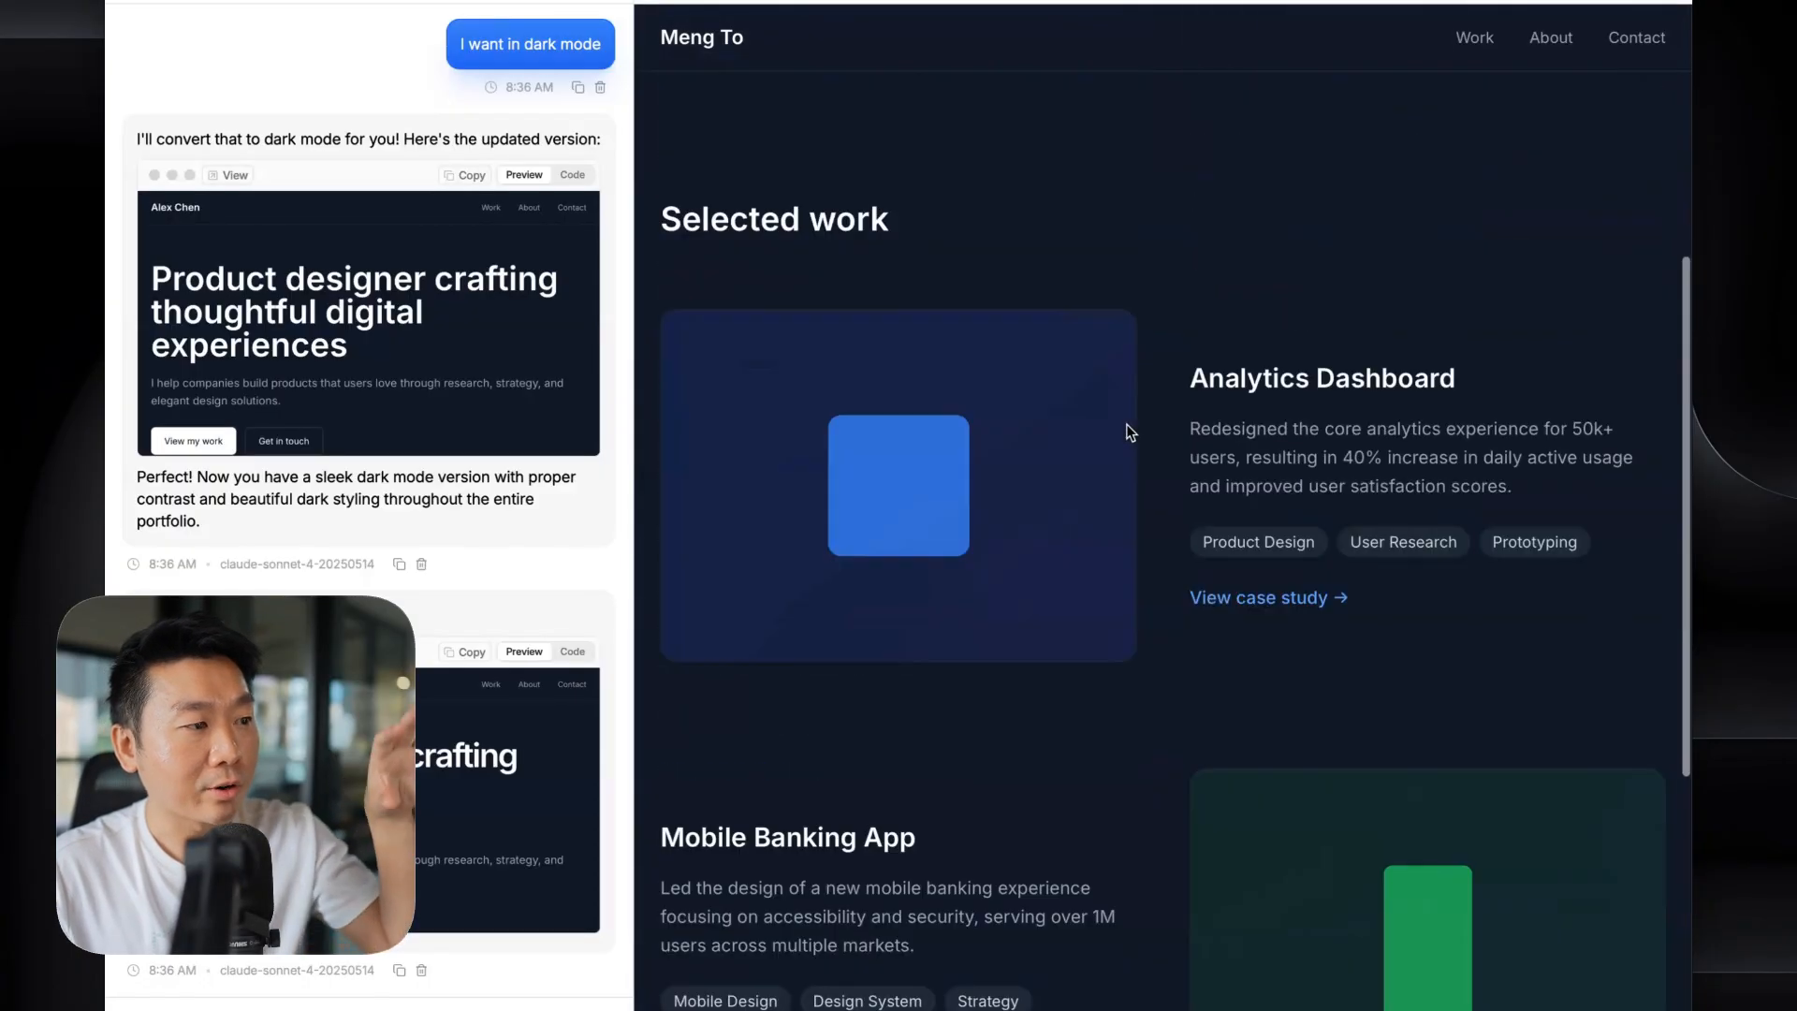
triple_click(986, 328)
click(1184, 450)
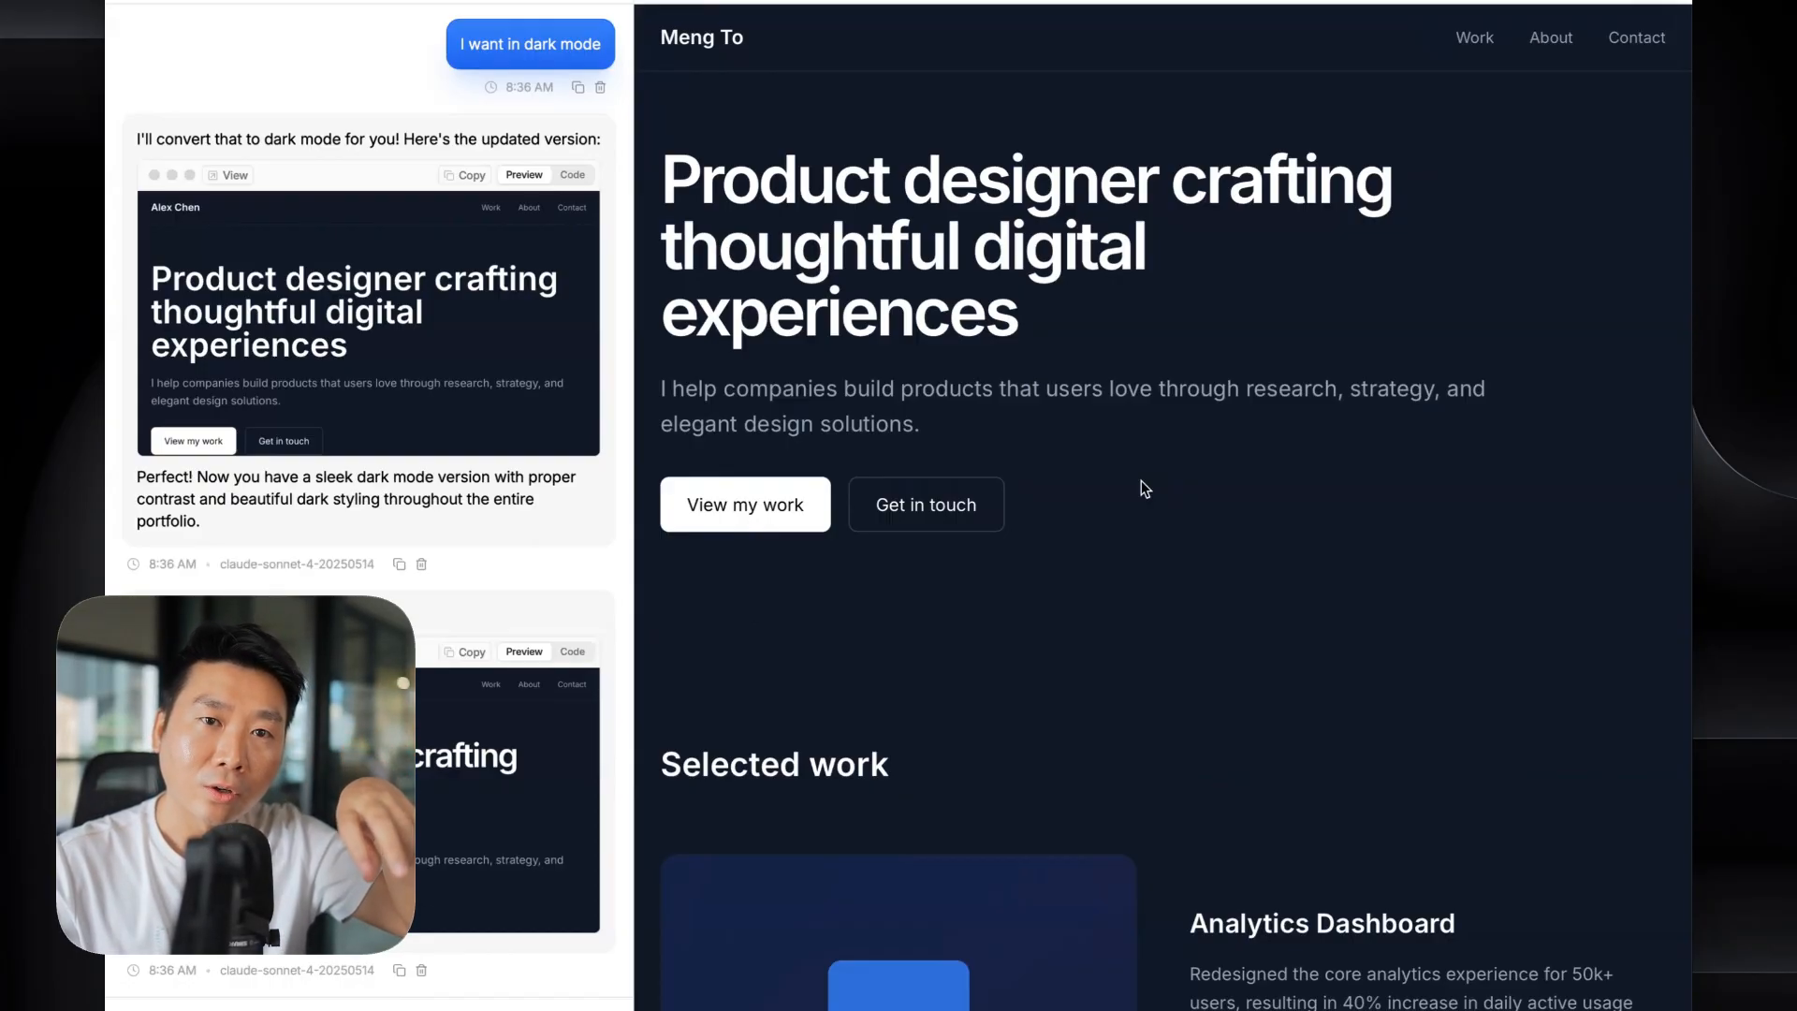
scroll(1204, 482, down, 15)
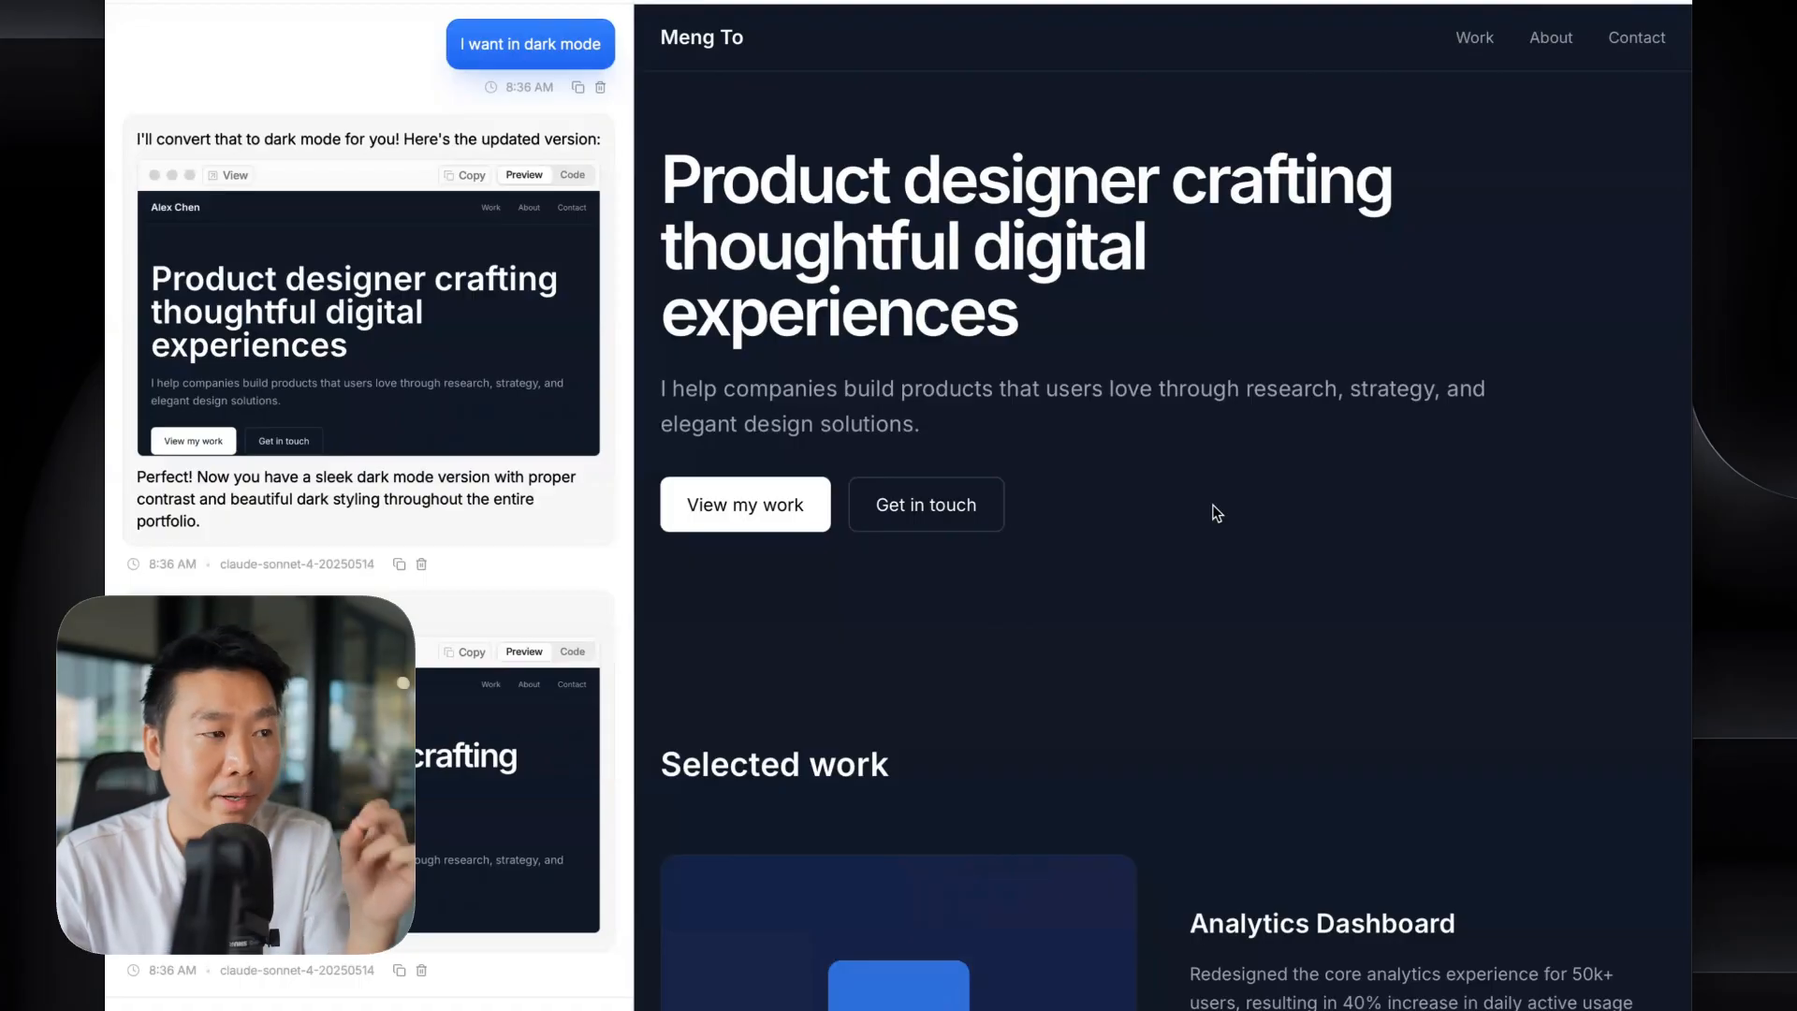
scroll(1213, 512, down, 2)
scroll(1214, 511, up, 2)
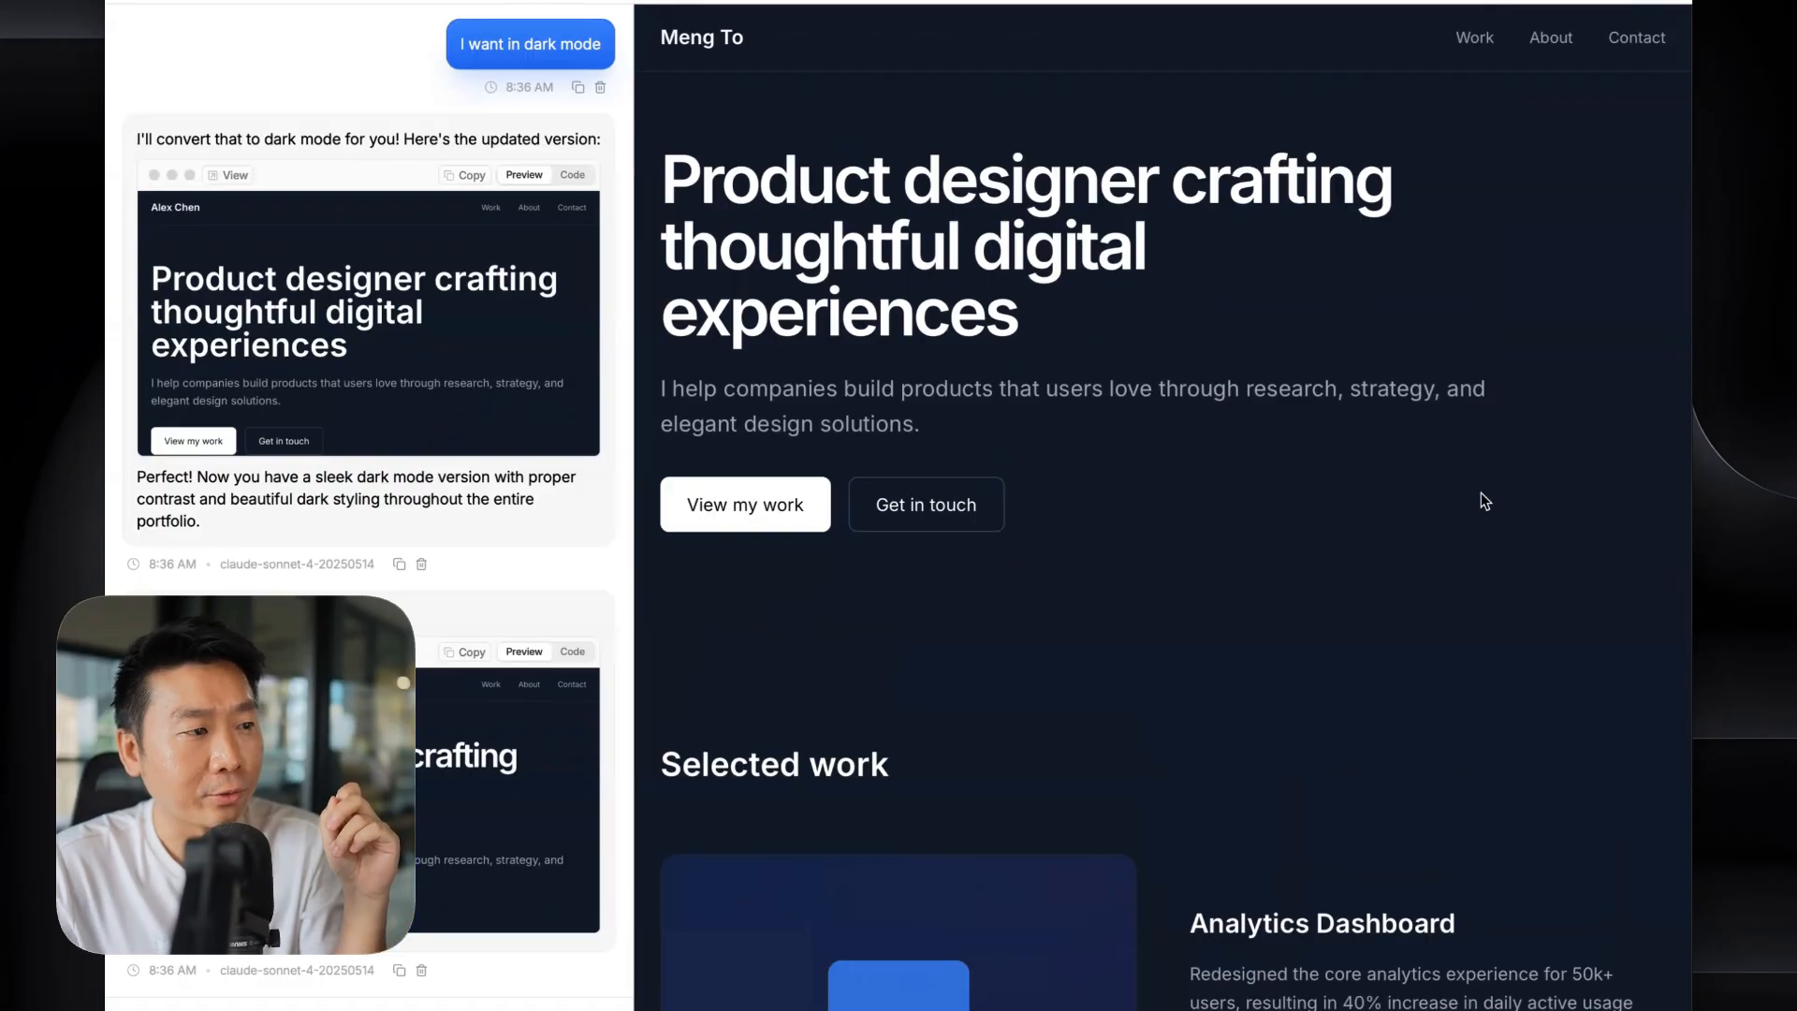
scroll(1348, 497, down, 2)
scroll(1331, 509, up, 2)
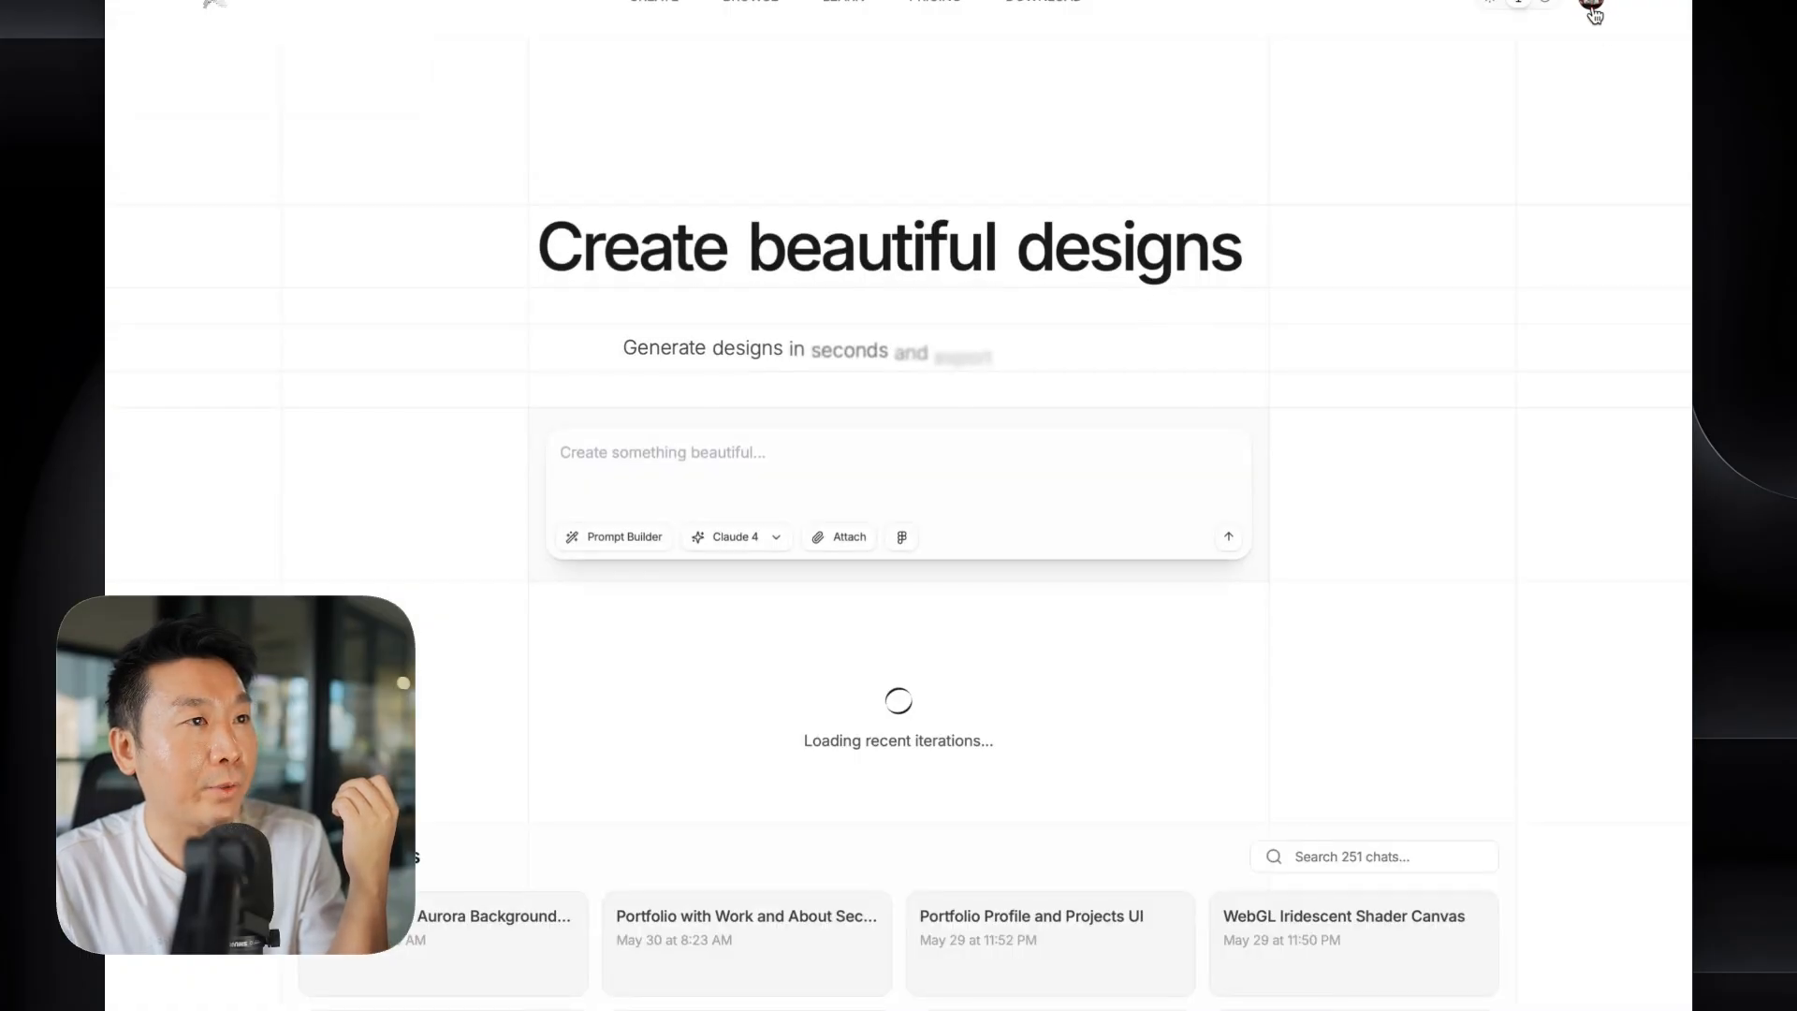
- Open the account's profile page from the home page and open one of its published designs
click(1588, 17)
click(1348, 371)
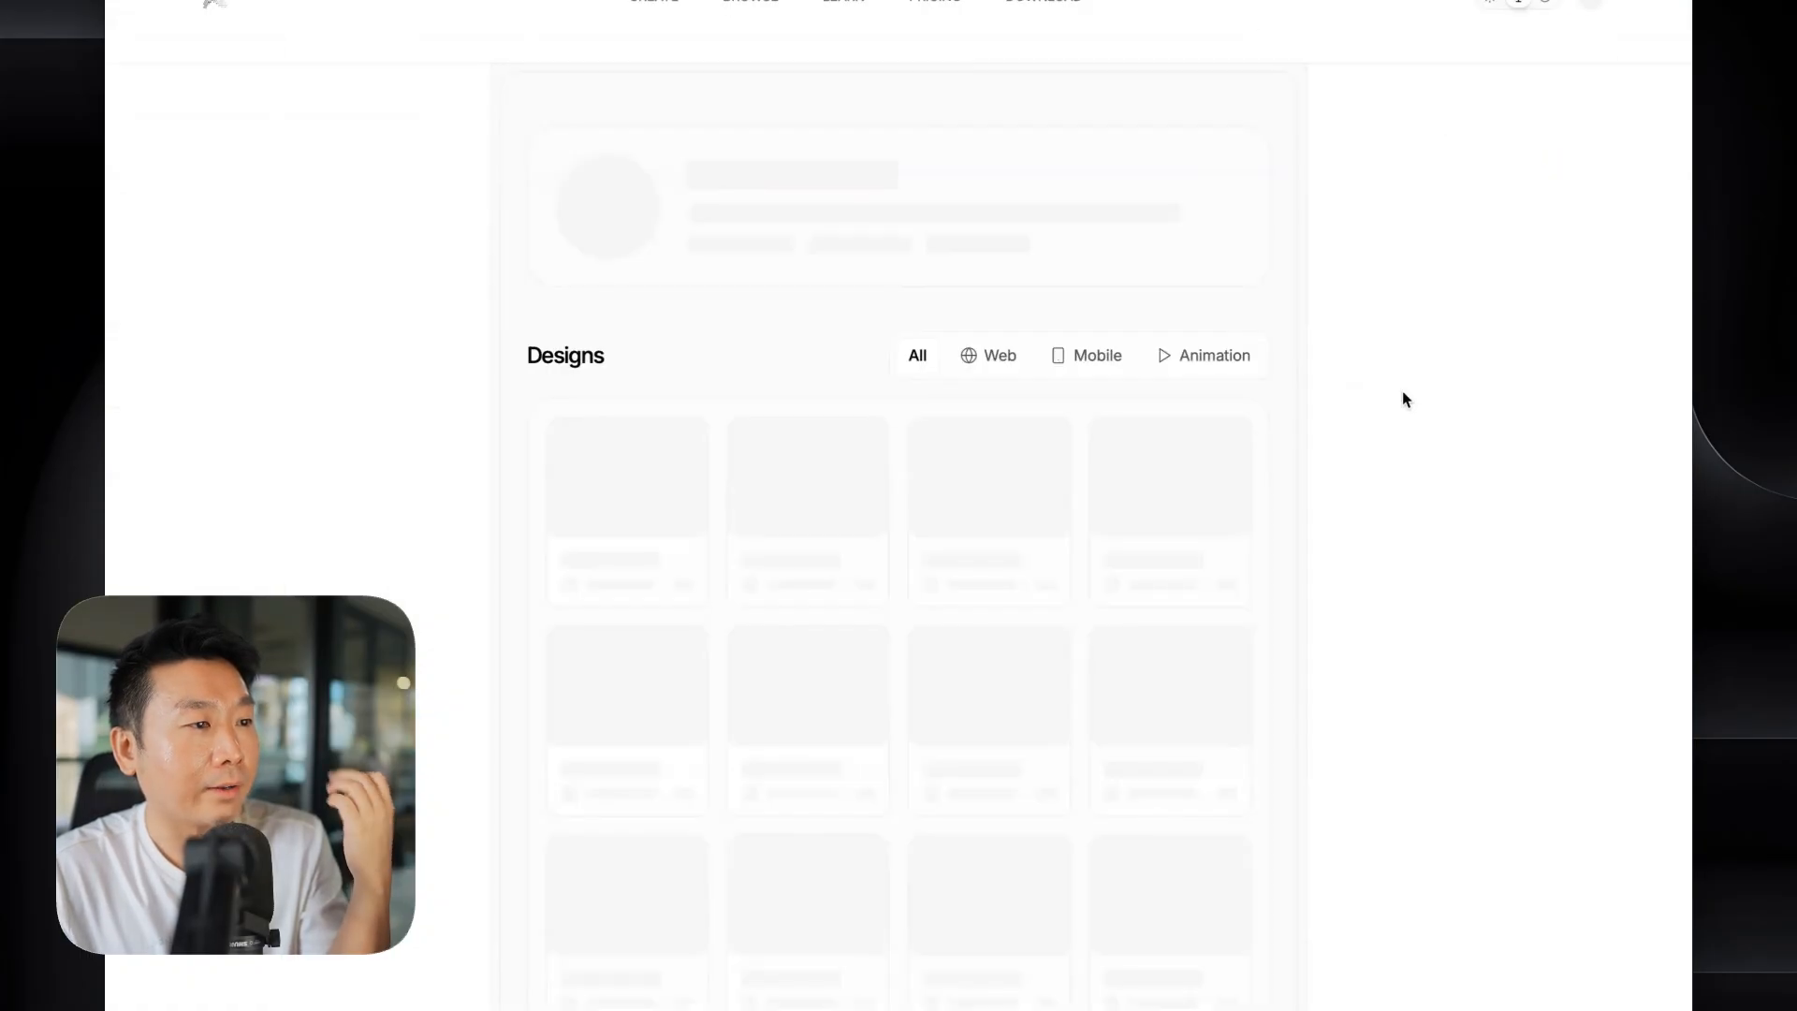
scroll(1592, 458, down, 3)
click(1593, 449)
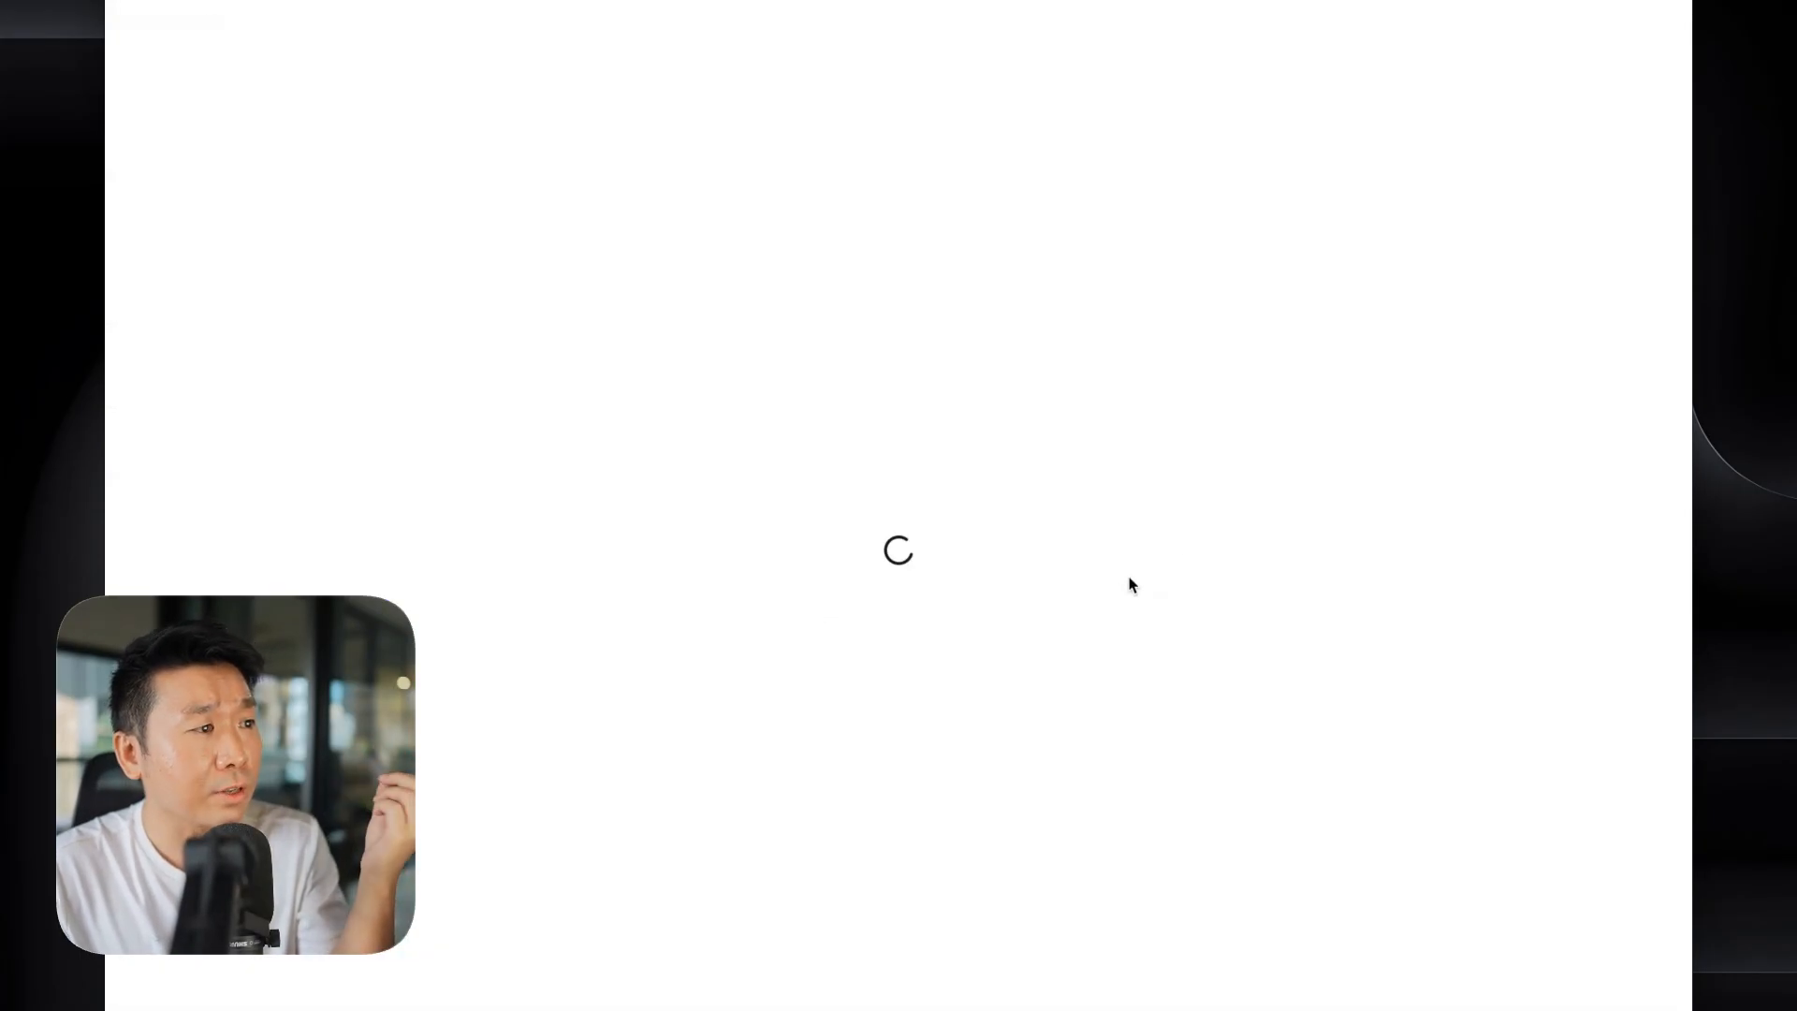